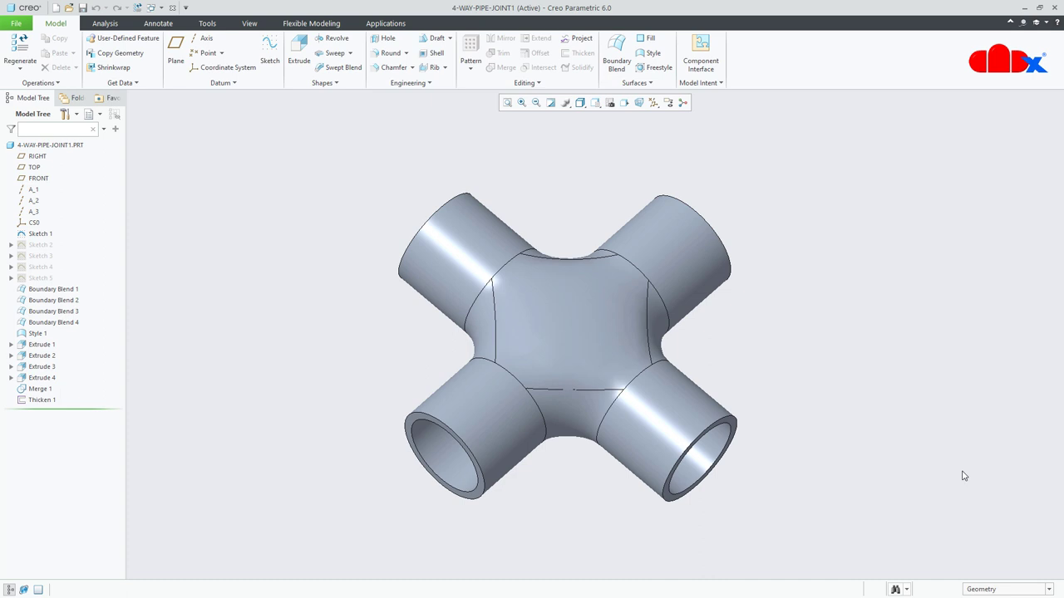
- Look through the other open pipe joint parts and return to 4-WAY-PIPE-JOINT1
{"action": "left_click", "coordinate": [140, 8]}
{"action": "left_click", "coordinate": [163, 36]}
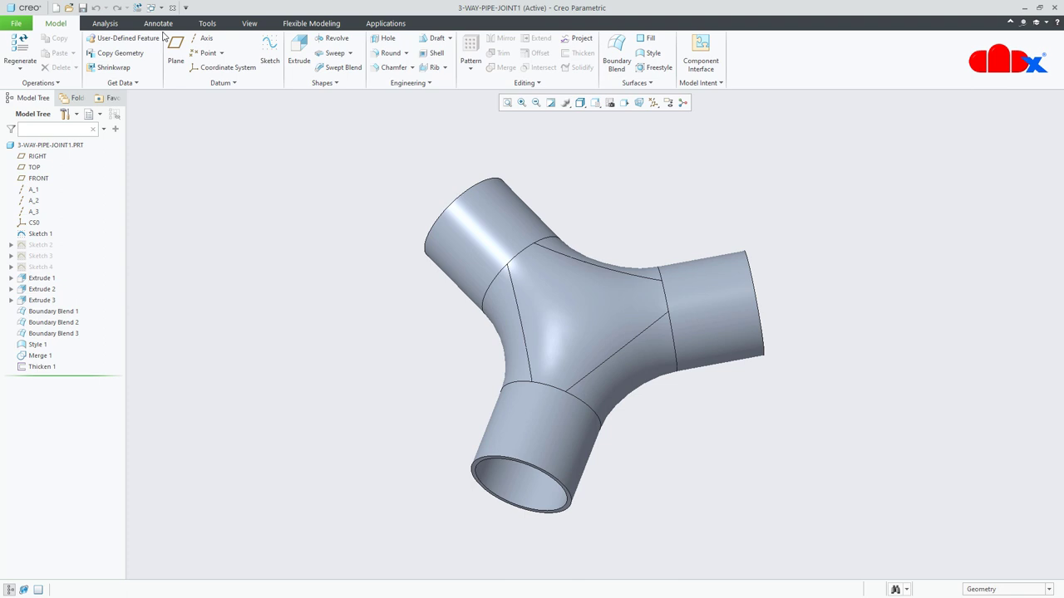
{"action": "left_click", "coordinate": [151, 7]}
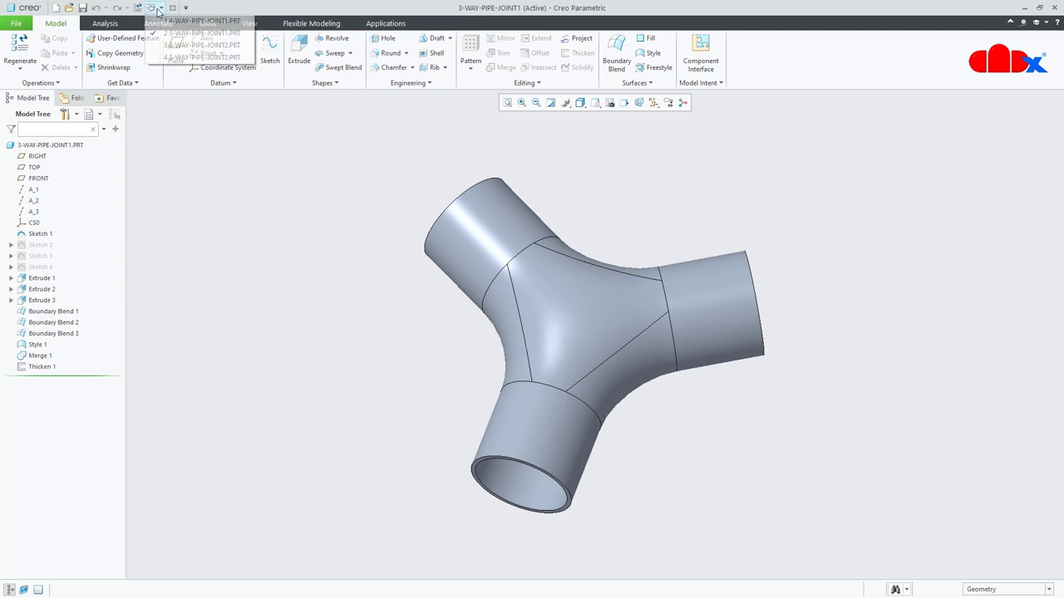
{"action": "left_click", "coordinate": [202, 45]}
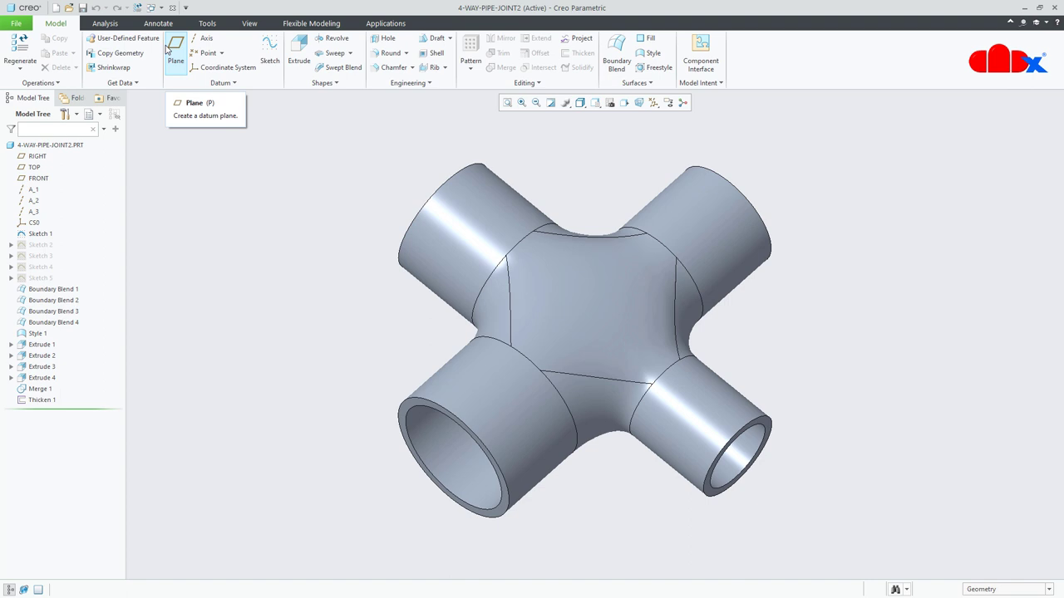
{"action": "left_click", "coordinate": [150, 7]}
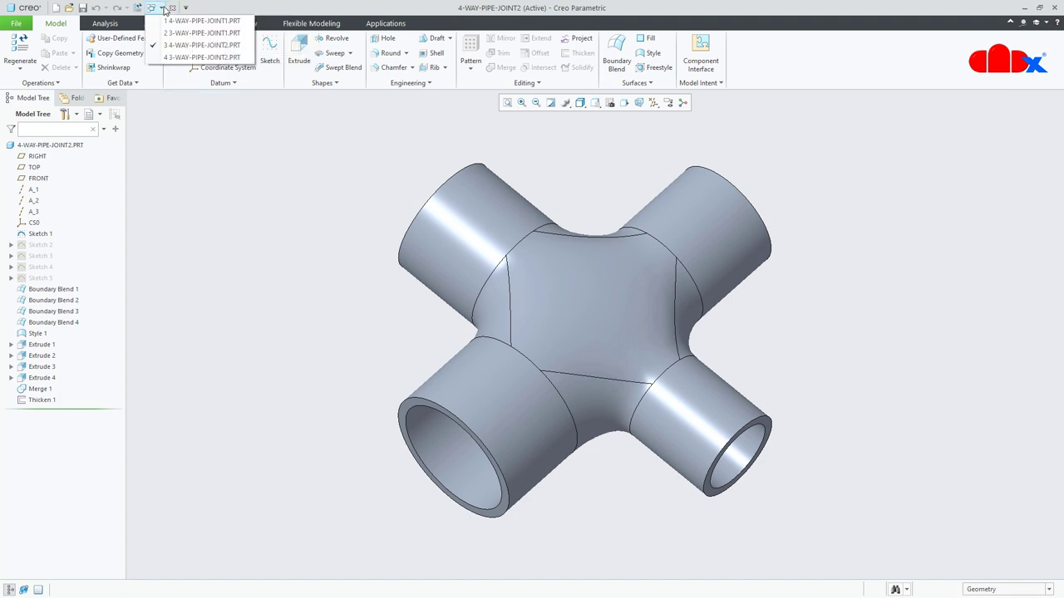
{"action": "left_click", "coordinate": [172, 52]}
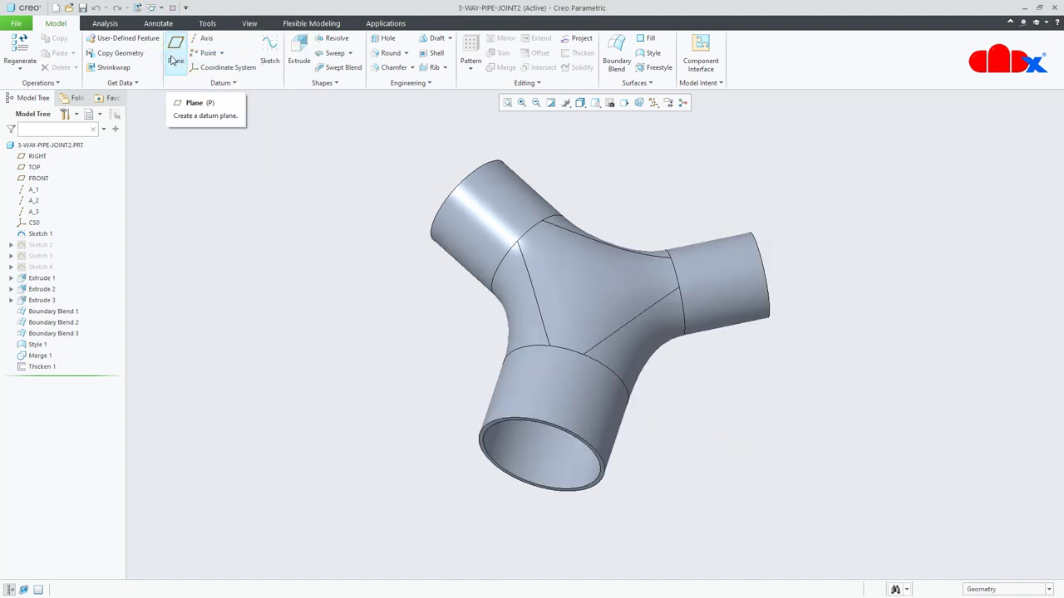
{"action": "left_click", "coordinate": [150, 7]}
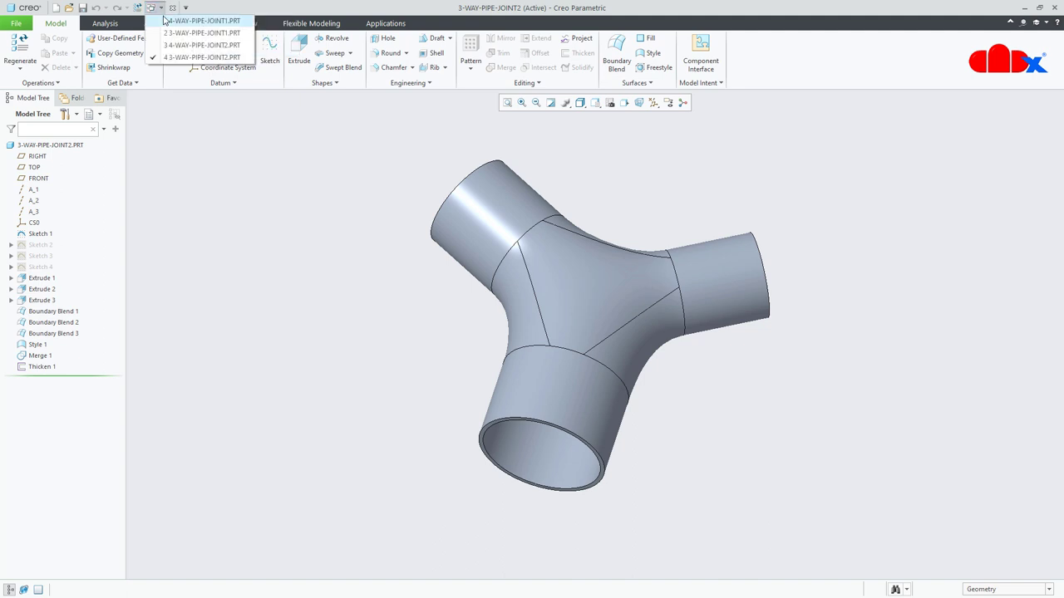
{"action": "left_click", "coordinate": [164, 22]}
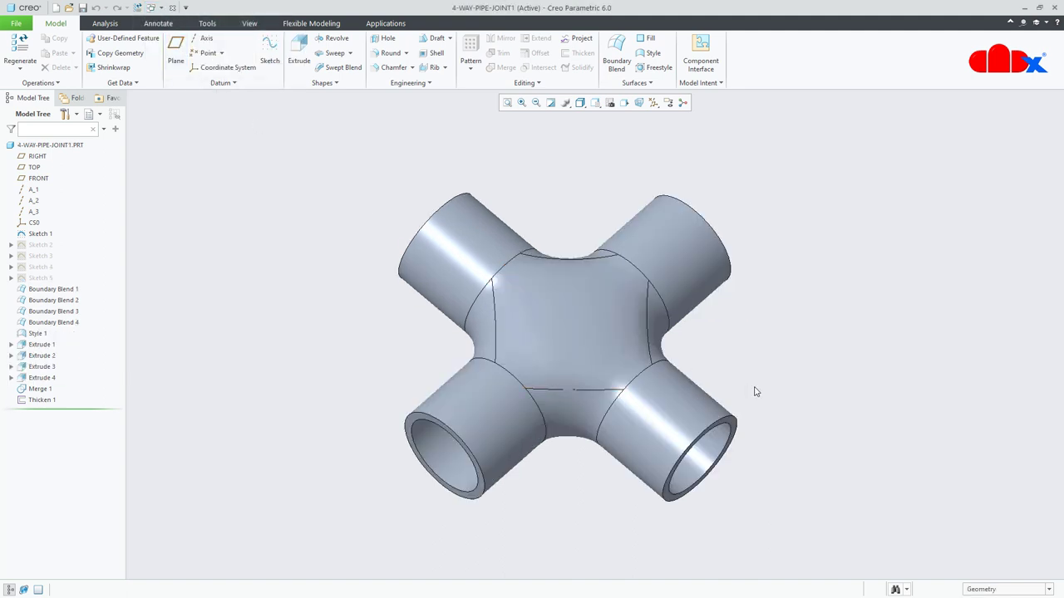
- Inspect the four-way pipe joint in the FRONT view, then restore the default orientation
{"action": "left_click", "coordinate": [595, 103]}
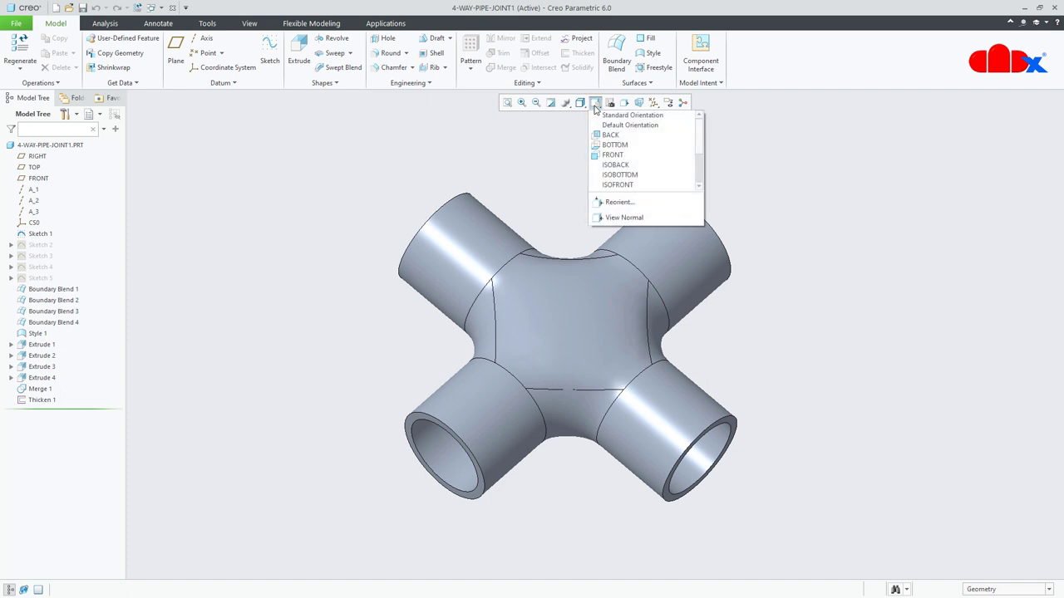
{"action": "left_click", "coordinate": [613, 156]}
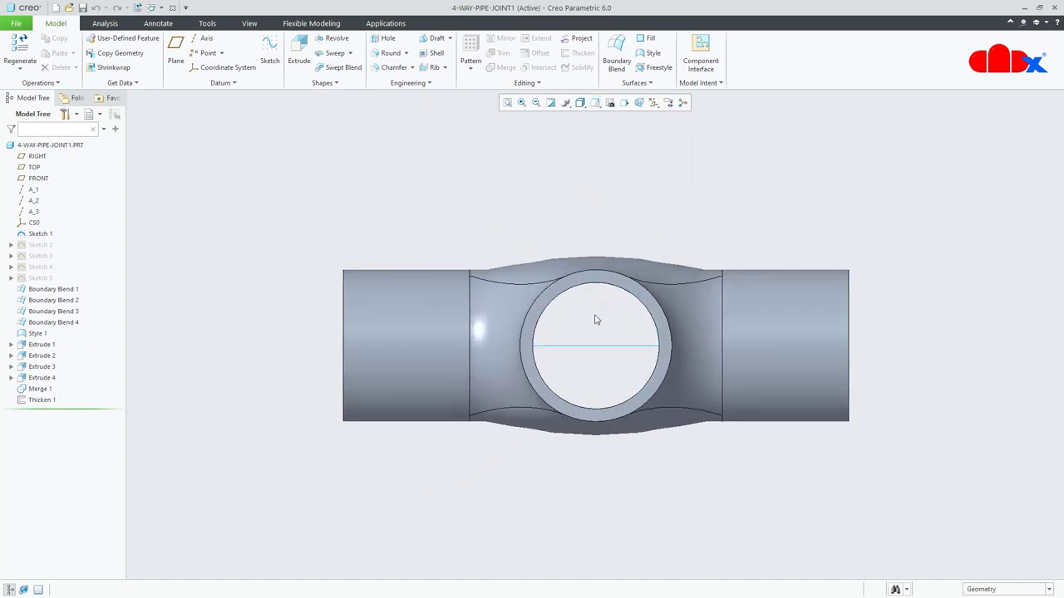
{"action": "scroll", "coordinate": [595, 320], "scroll_direction": "down", "scroll_amount": 1}
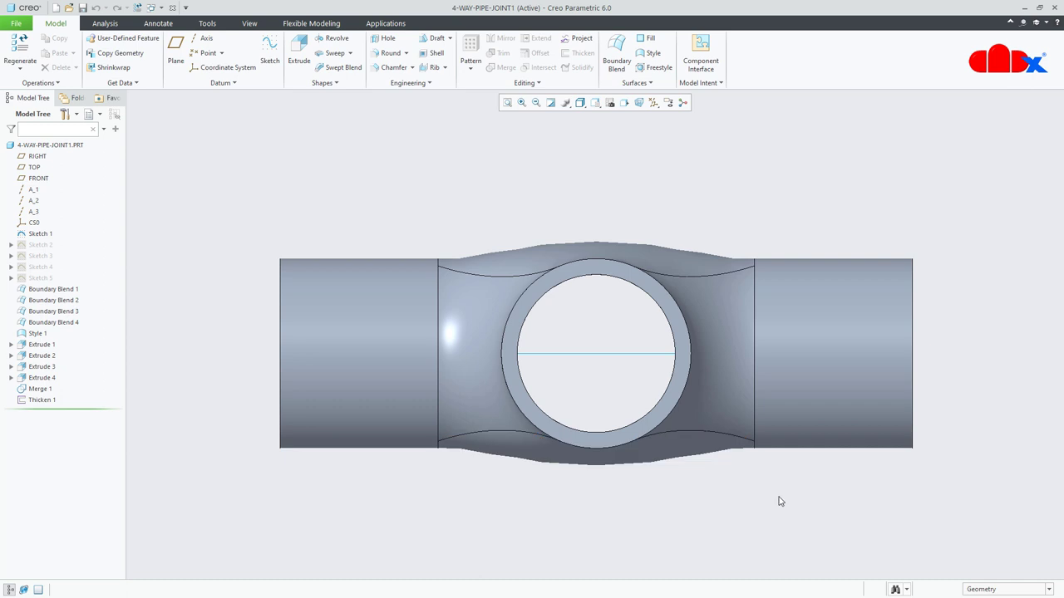
{"action": "key", "text": "ctrl+d"}
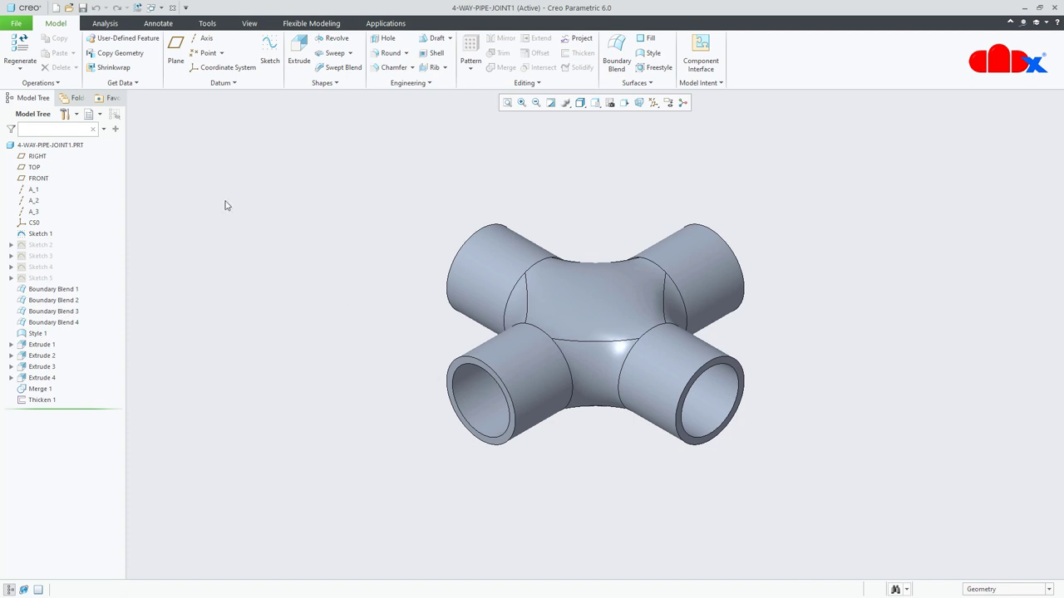
- Create a new solid part from the solid_part_mmks template and maximize its window
{"action": "left_click", "coordinate": [55, 7]}
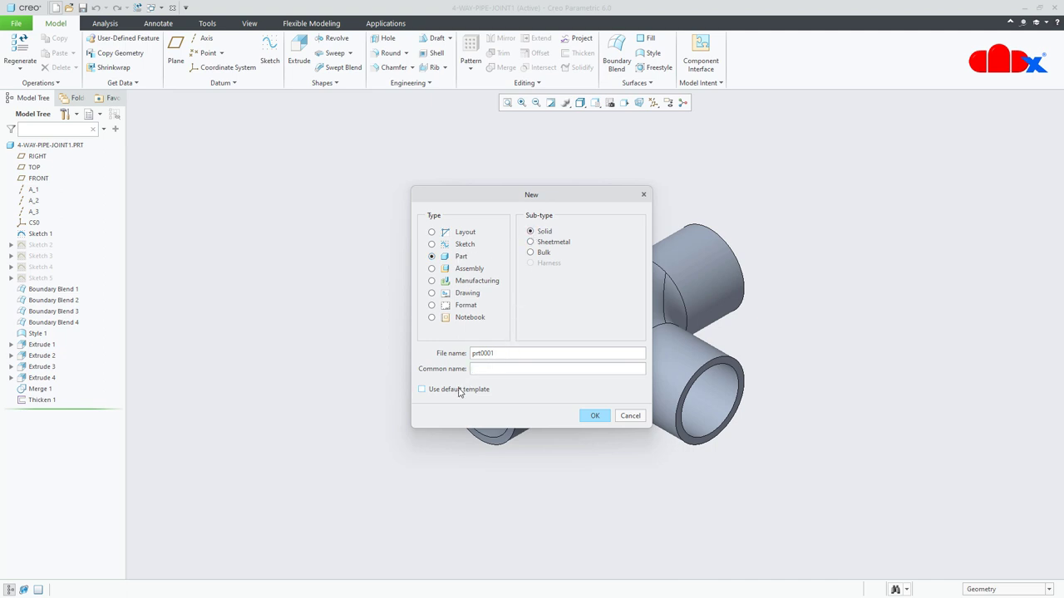
{"action": "left_click", "coordinate": [595, 416]}
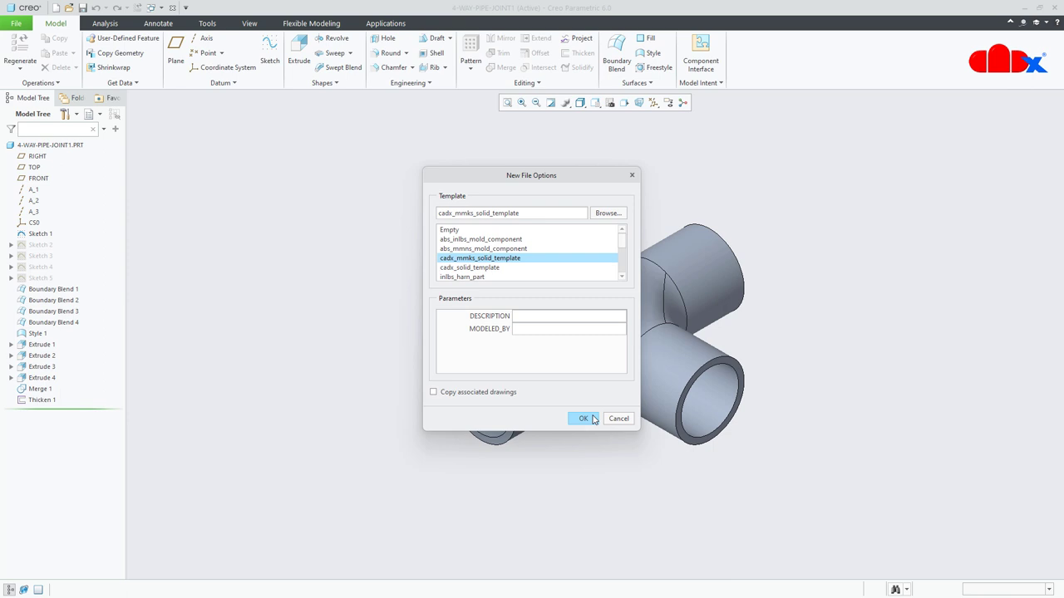
{"action": "left_click_drag", "start_coordinate": [622, 247], "coordinate": [623, 279]}
{"action": "left_click", "coordinate": [453, 257]}
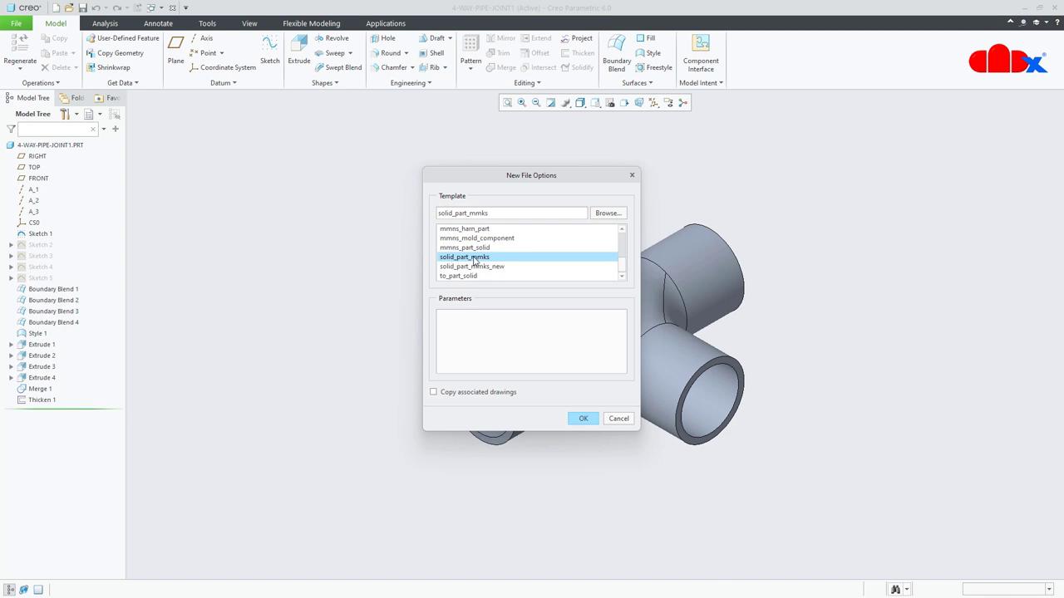
{"action": "left_click", "coordinate": [585, 419]}
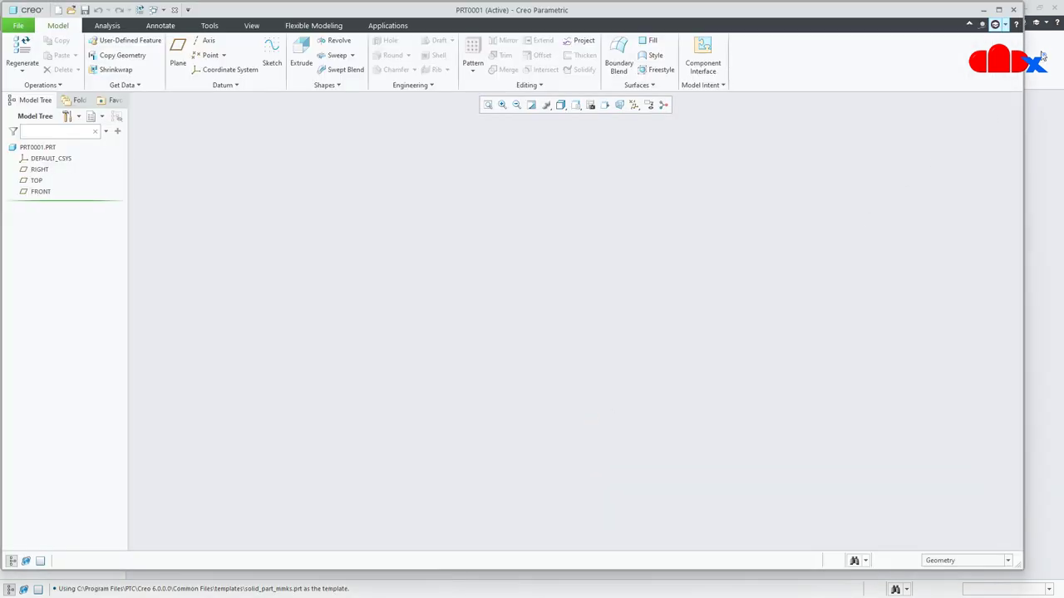
{"action": "left_click", "coordinate": [999, 10]}
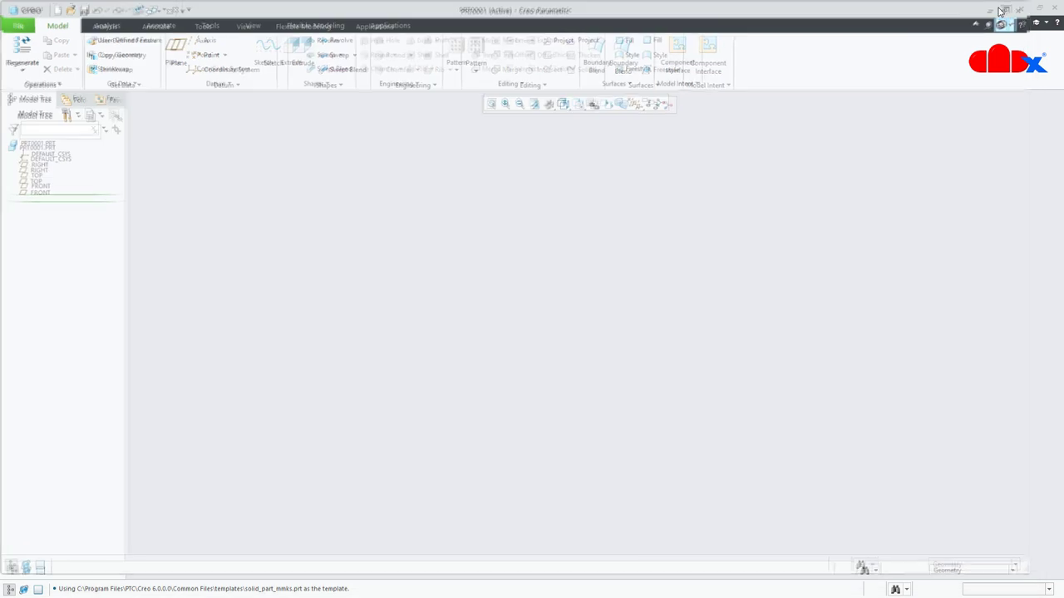
- Turn on the display of all datum axes, points, coordinate systems and planes
{"action": "left_click", "coordinate": [653, 103]}
{"action": "left_click", "coordinate": [653, 116]}
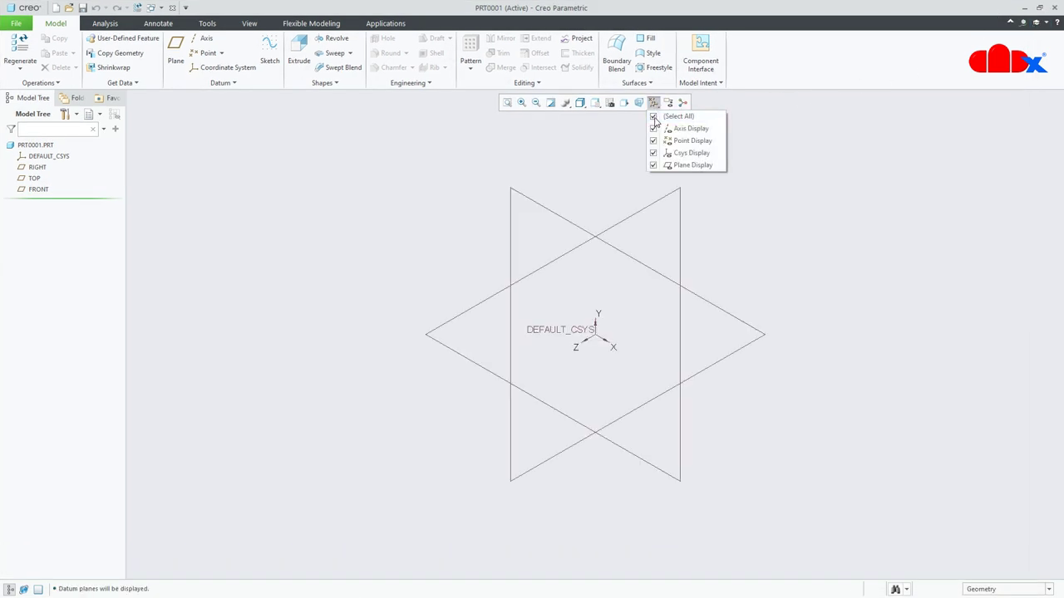
{"action": "left_click", "coordinate": [682, 497]}
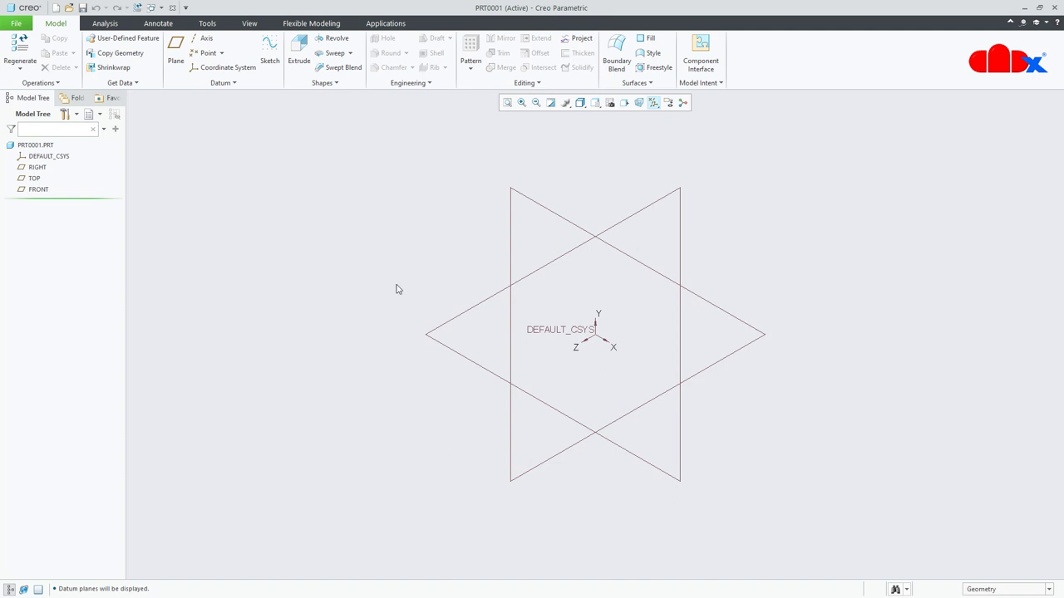
- Start a sketch on the TOP plane facing the screen and hide all datum features
{"action": "left_click", "coordinate": [269, 52]}
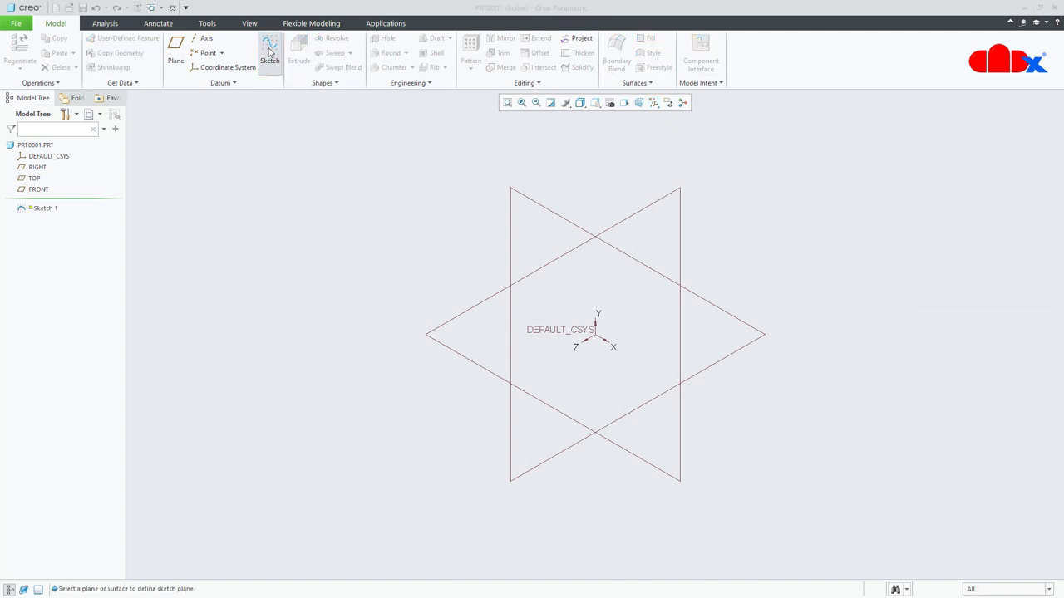
{"action": "left_click", "coordinate": [446, 322]}
{"action": "left_click", "coordinate": [1003, 258]}
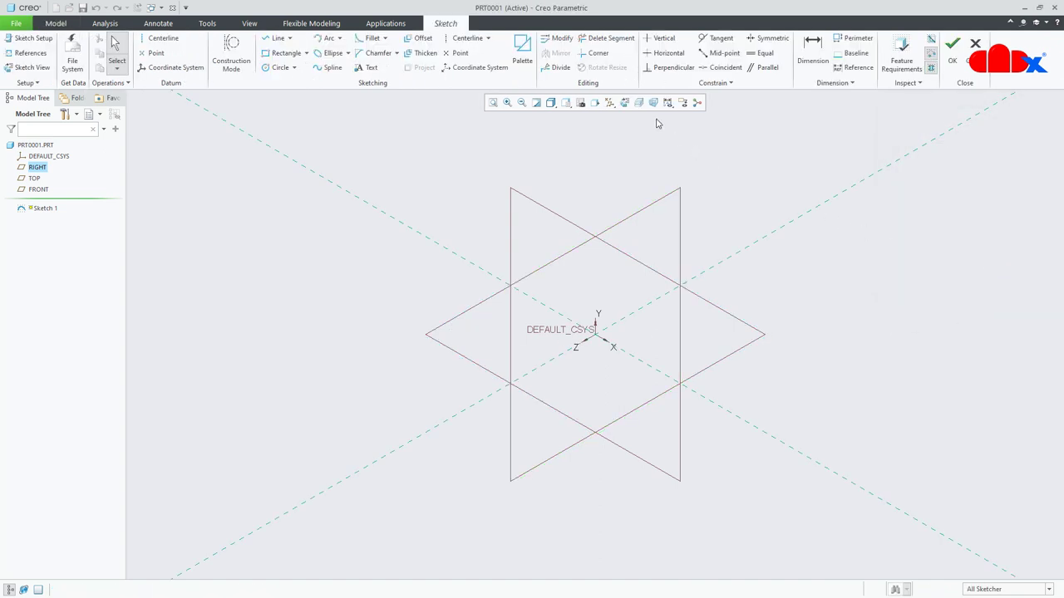
{"action": "left_click", "coordinate": [625, 103]}
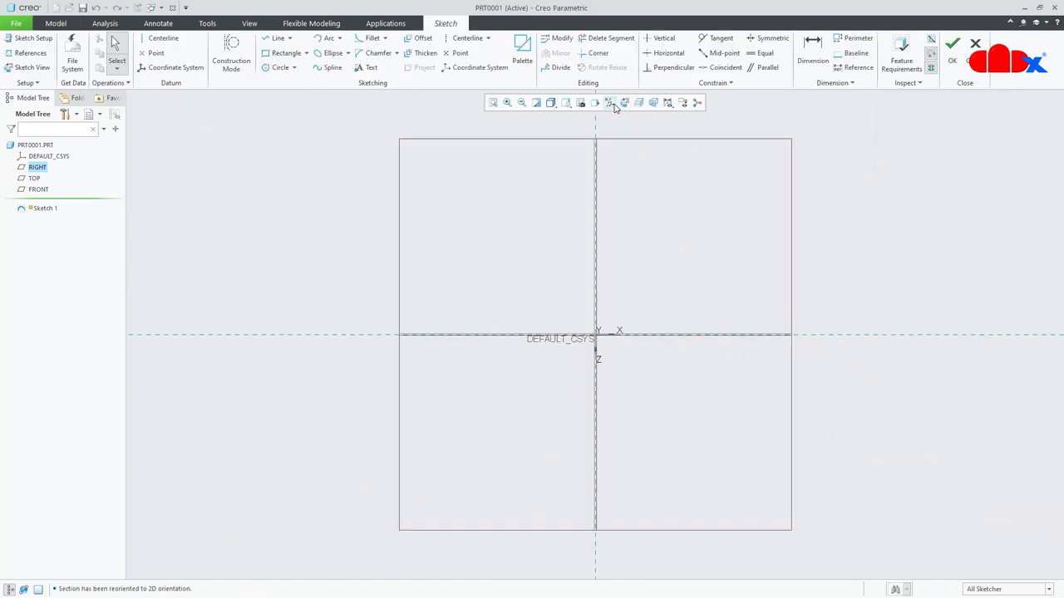
{"action": "left_click", "coordinate": [609, 103]}
{"action": "left_click", "coordinate": [624, 163]}
- Sketch two equal horizontal lines, each about 122 mm long, meeting at the origin along the horizontal reference
{"action": "right_click", "coordinate": [656, 234]}
{"action": "left_click", "coordinate": [680, 252]}
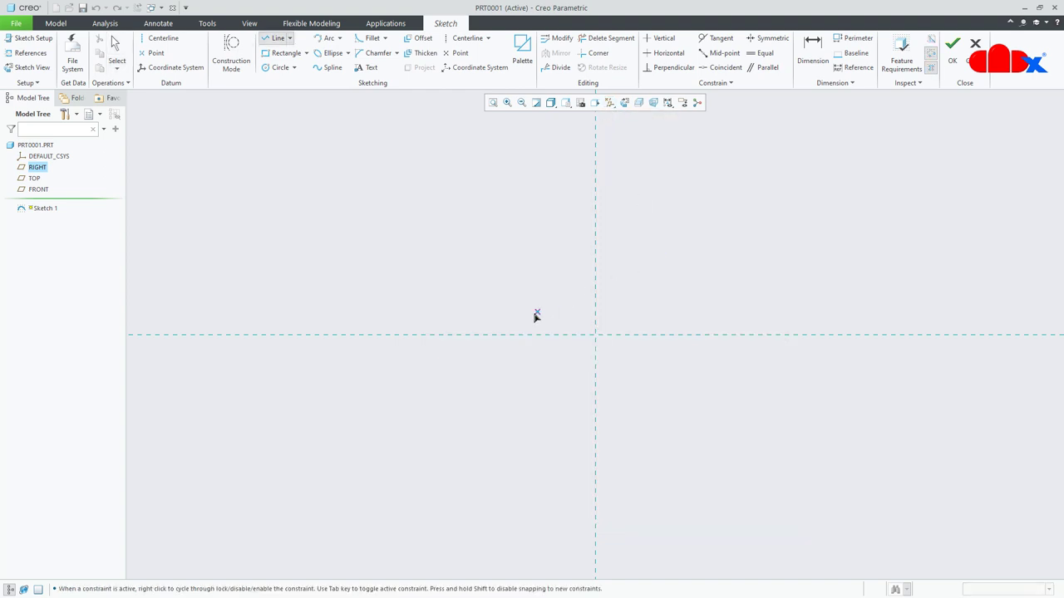
{"action": "left_click", "coordinate": [502, 334]}
{"action": "left_click", "coordinate": [595, 336]}
{"action": "left_click", "coordinate": [690, 336]}
{"action": "middle_click", "coordinate": [694, 346]}
- Sketch two vertical lines from the origin, one downward and one upward, equal in length to the horizontal ones
{"action": "left_click", "coordinate": [595, 336]}
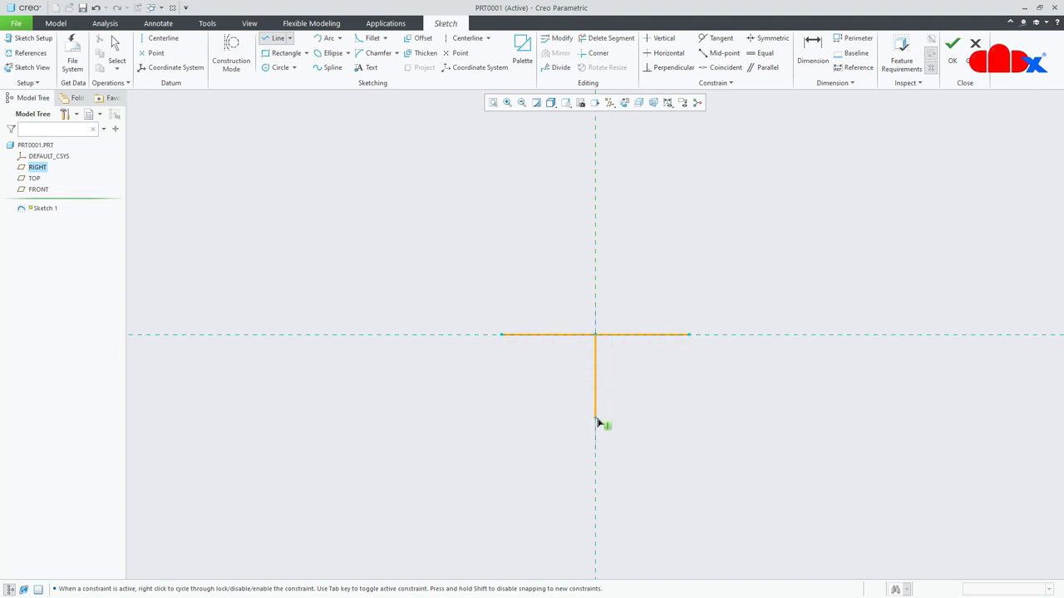
{"action": "left_click", "coordinate": [596, 428]}
{"action": "middle_click", "coordinate": [600, 353]}
{"action": "left_click", "coordinate": [595, 336]}
{"action": "left_click", "coordinate": [595, 242]}
{"action": "middle_click", "coordinate": [601, 245]}
{"action": "middle_click", "coordinate": [665, 277]}
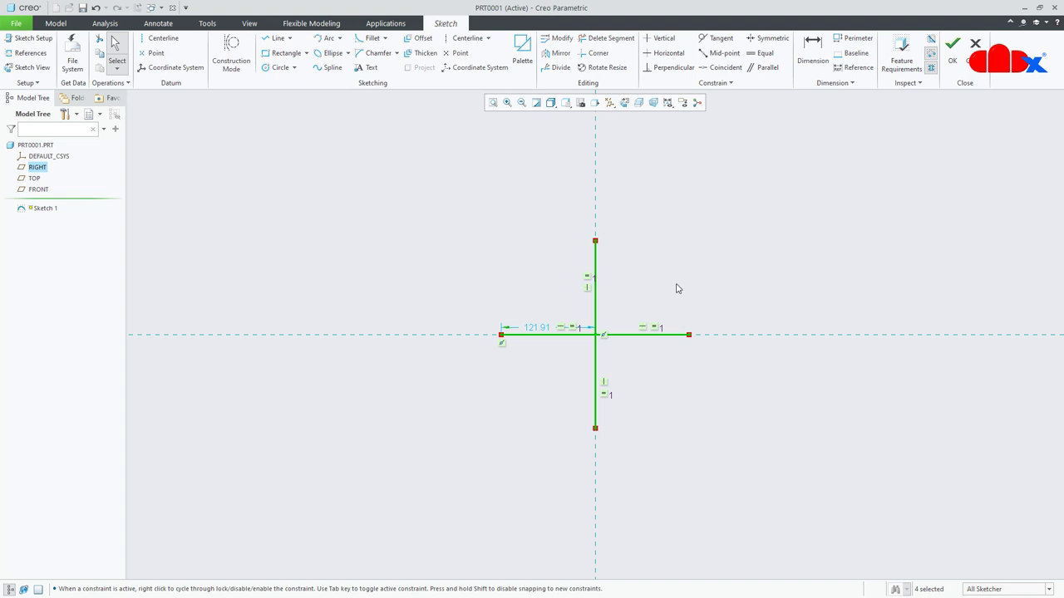
- Set the length of the cross's equal arms to 100 mm and finish the sketch
{"action": "double_click", "coordinate": [537, 329]}
{"action": "type", "text": "100"}
{"action": "key", "text": "Return"}
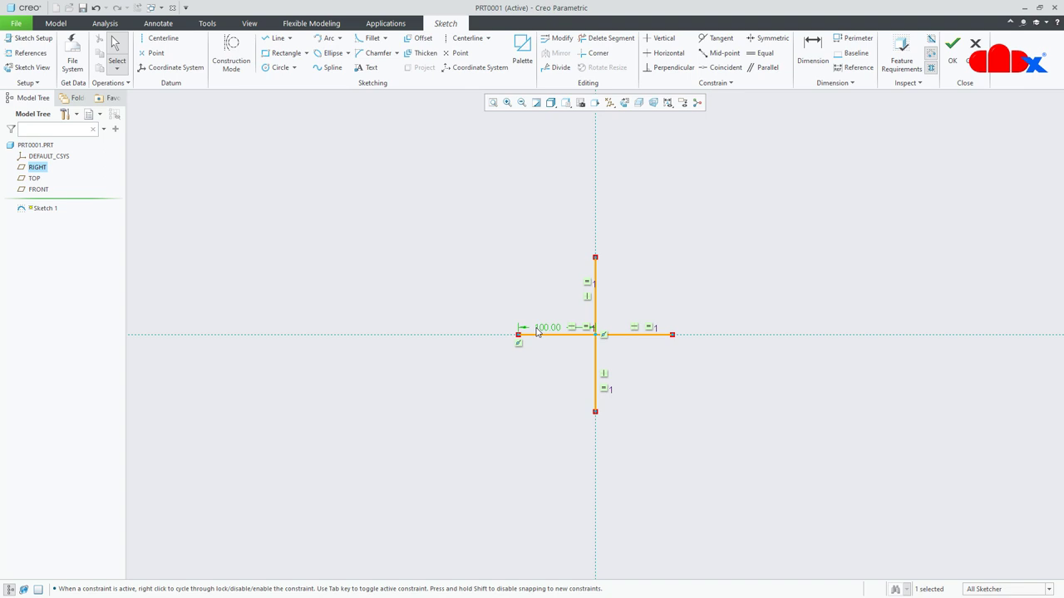
{"action": "right_click", "coordinate": [616, 350]}
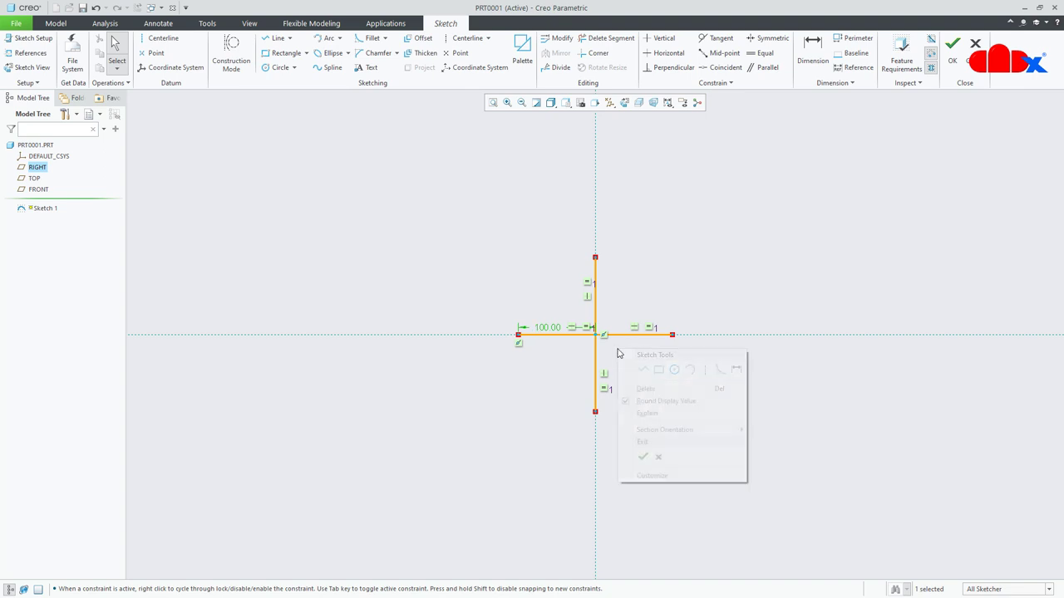
{"action": "left_click", "coordinate": [643, 459]}
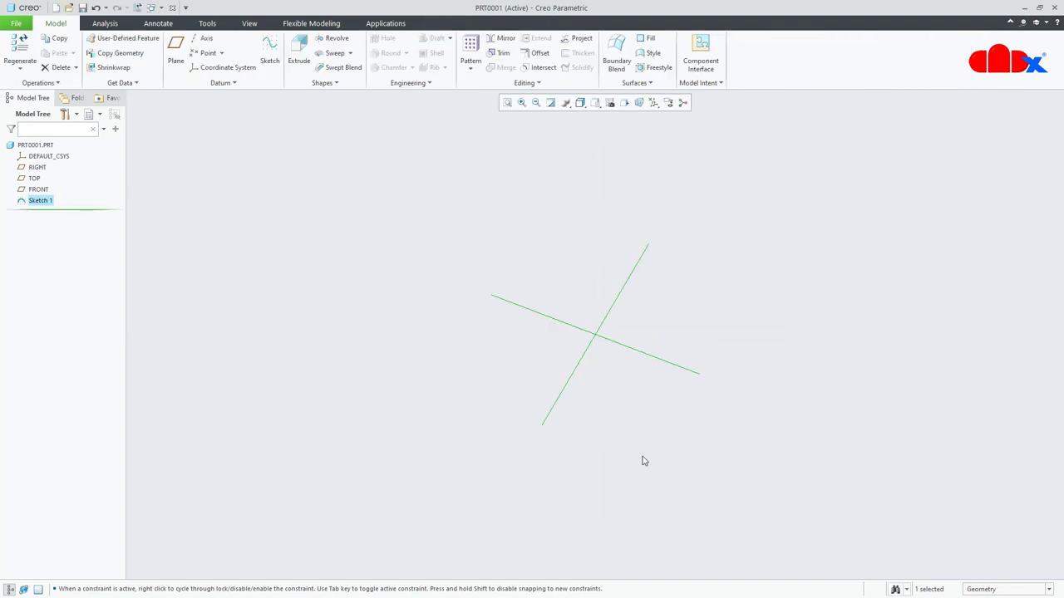
{"action": "left_click", "coordinate": [607, 431]}
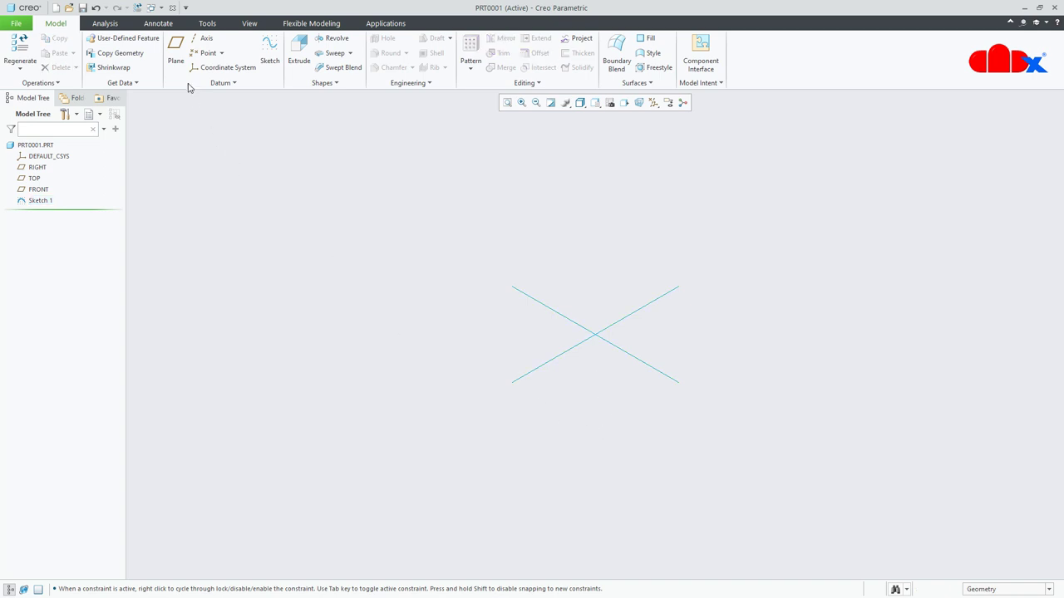
- Create a datum plane through the +Z end of the cross sketch, normal to that line, with its direction flipped
{"action": "left_click", "coordinate": [175, 52]}
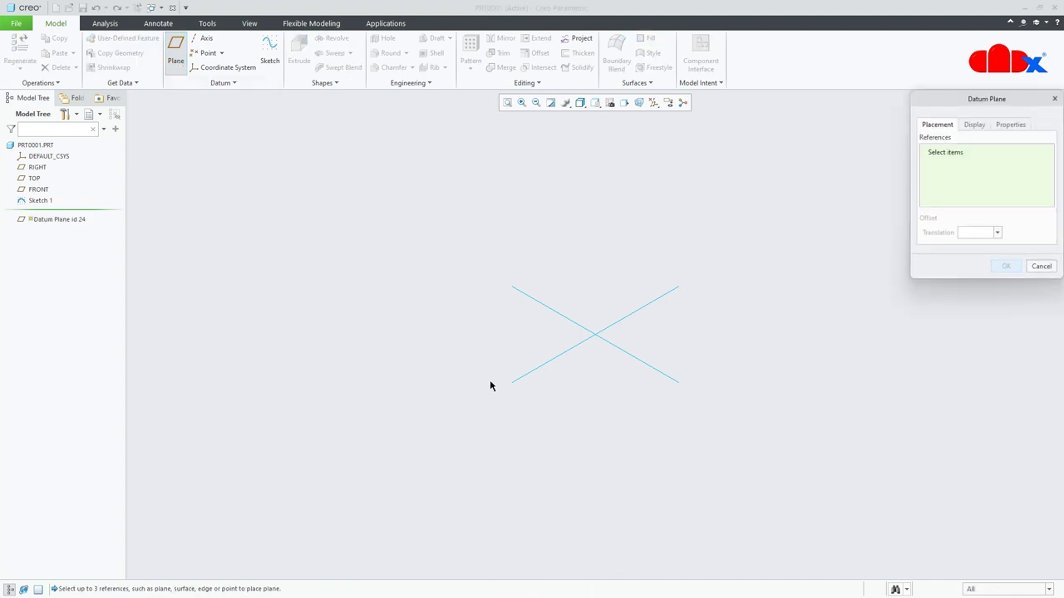
{"action": "left_click", "coordinate": [511, 384]}
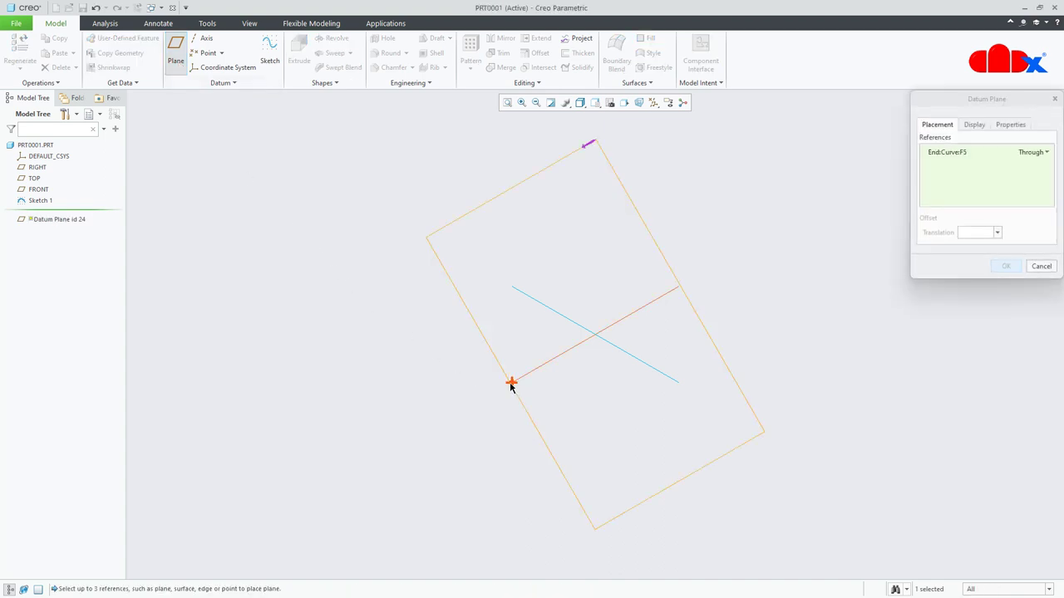
{"action": "left_click", "coordinate": [539, 373]}
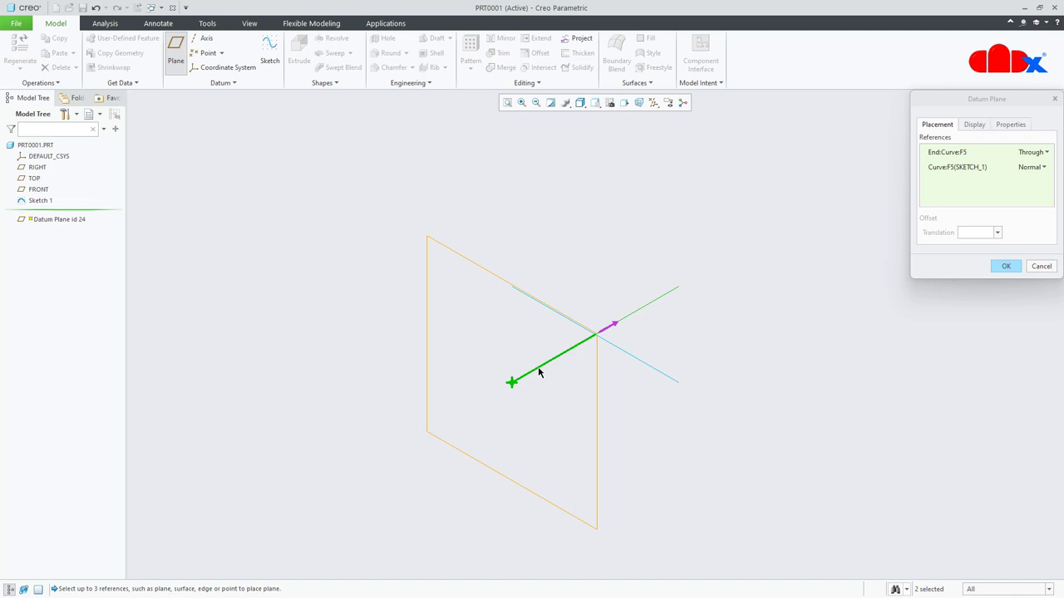
{"action": "left_click", "coordinate": [611, 329]}
{"action": "left_click", "coordinate": [1006, 267]}
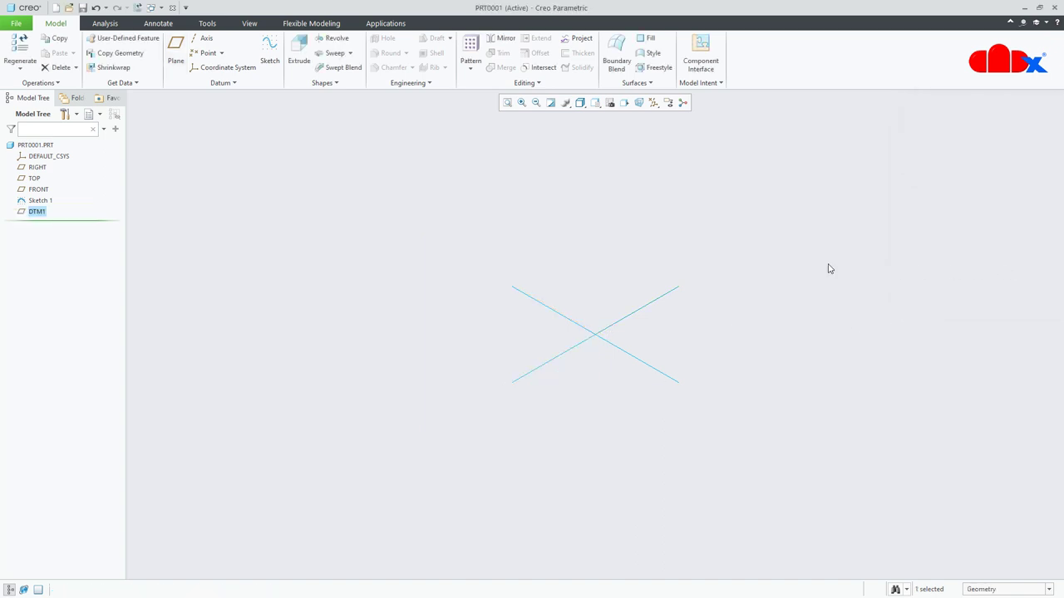
- Create a datum plane through the +X end of the cross sketch, normal to that line
{"action": "left_click", "coordinate": [176, 52]}
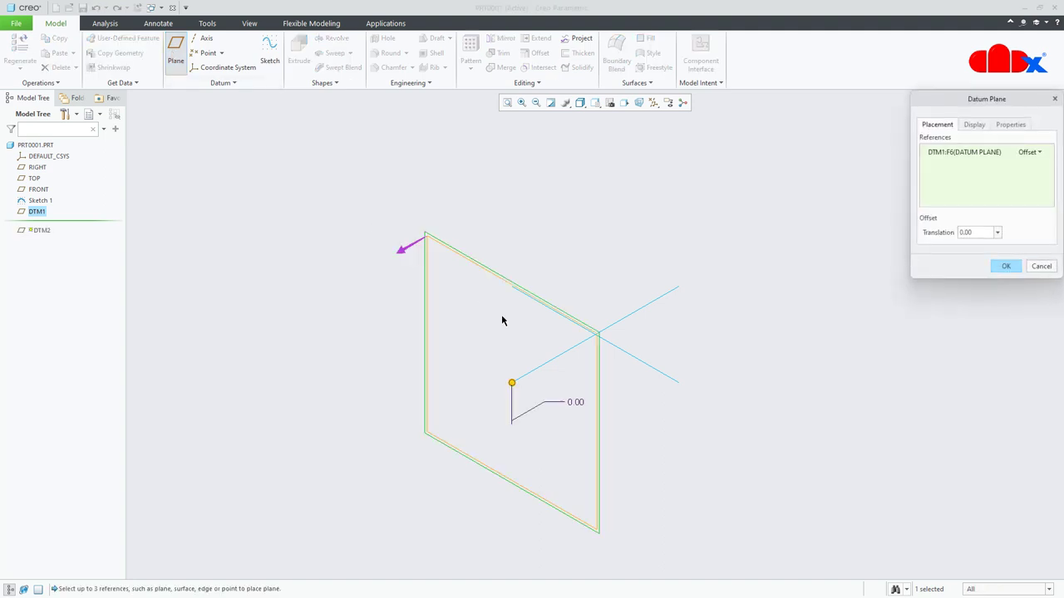
{"action": "left_click", "coordinate": [678, 382]}
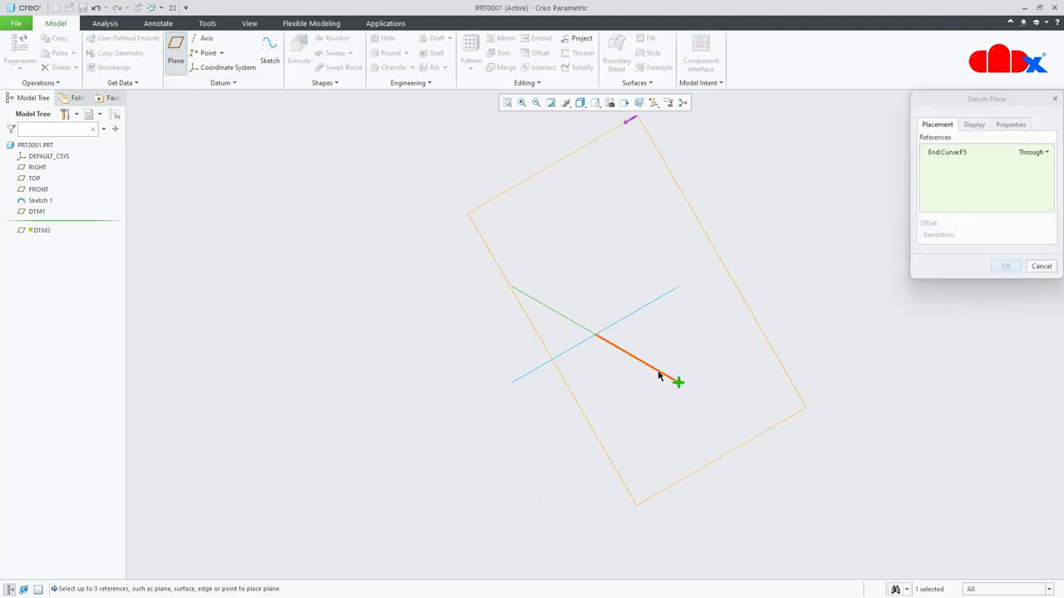
{"action": "left_click", "coordinate": [658, 375], "text": "ctrl"}
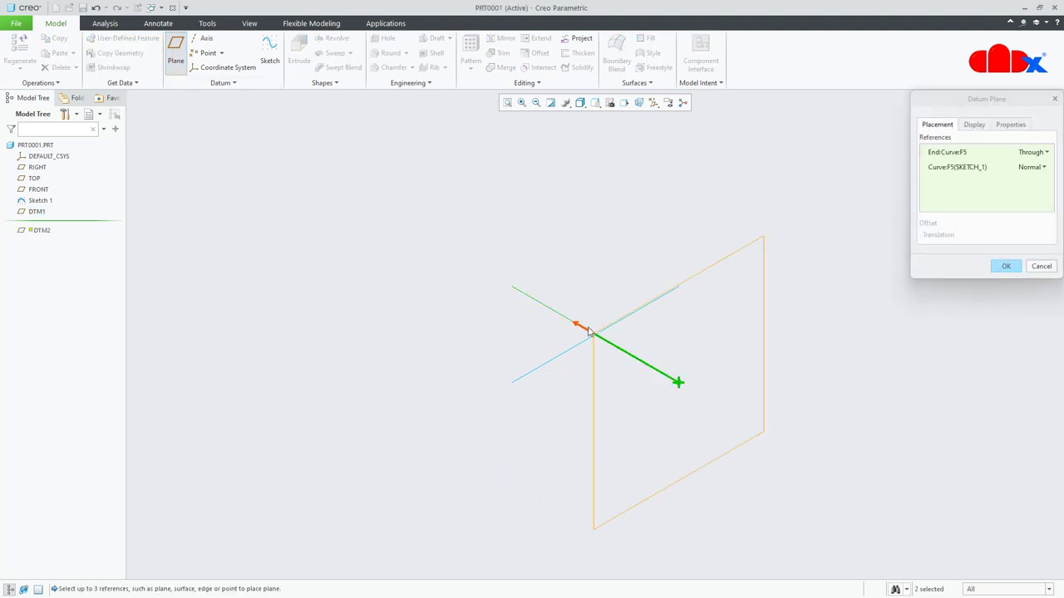
{"action": "left_click", "coordinate": [1005, 268]}
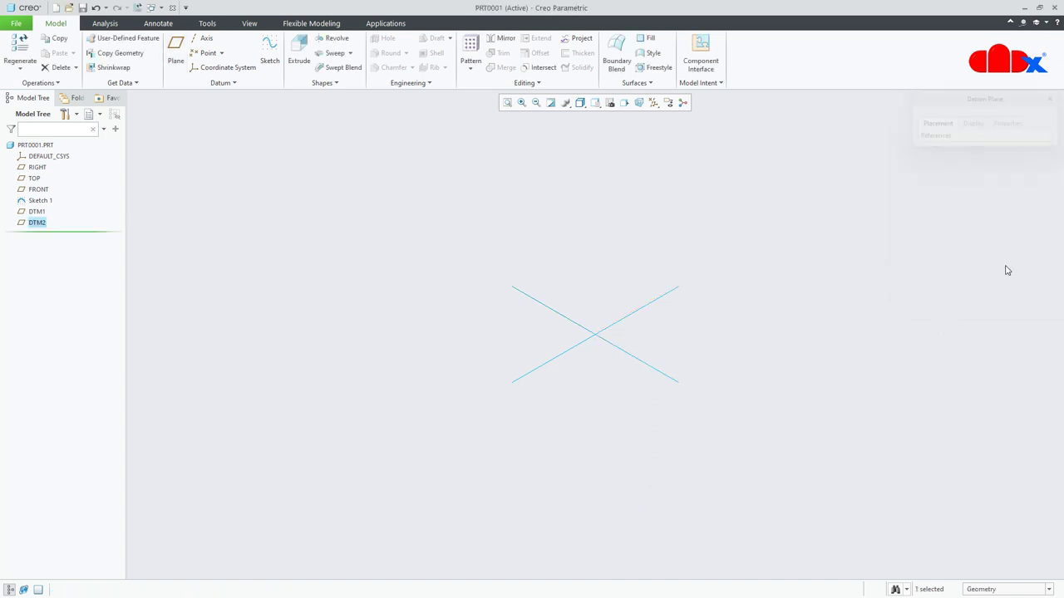
- Create a datum plane through the -Z end of the cross sketch, normal to that line
{"action": "left_click", "coordinate": [175, 52]}
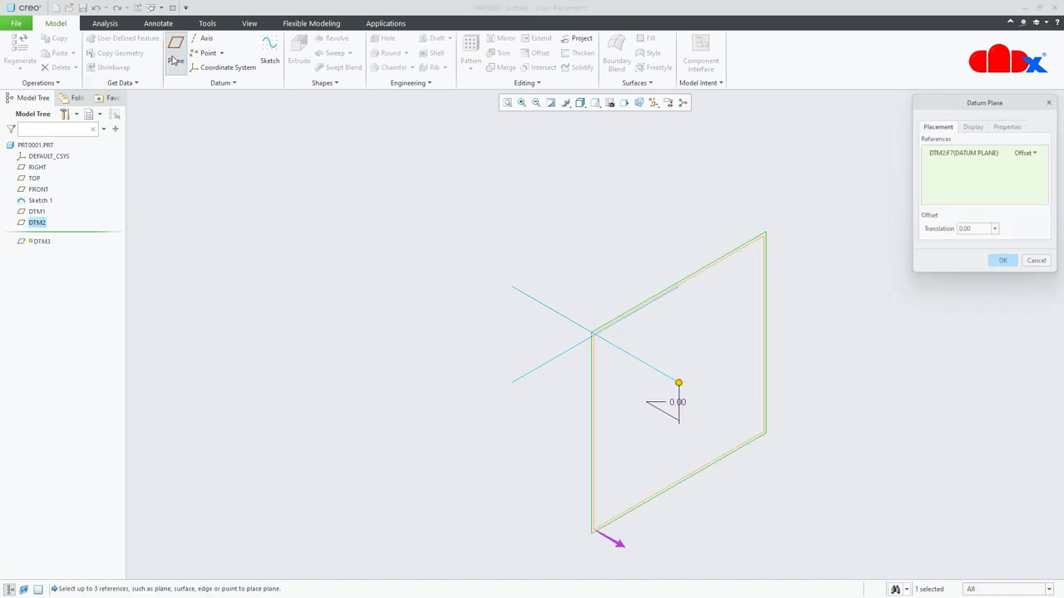
{"action": "left_click", "coordinate": [678, 288]}
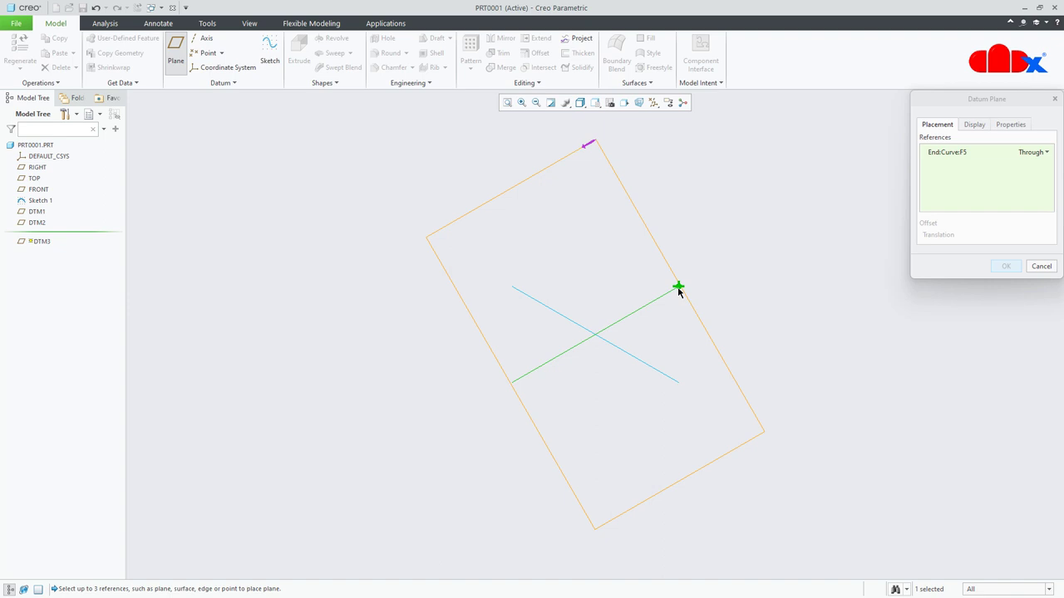
{"action": "left_click", "coordinate": [651, 307], "text": "ctrl"}
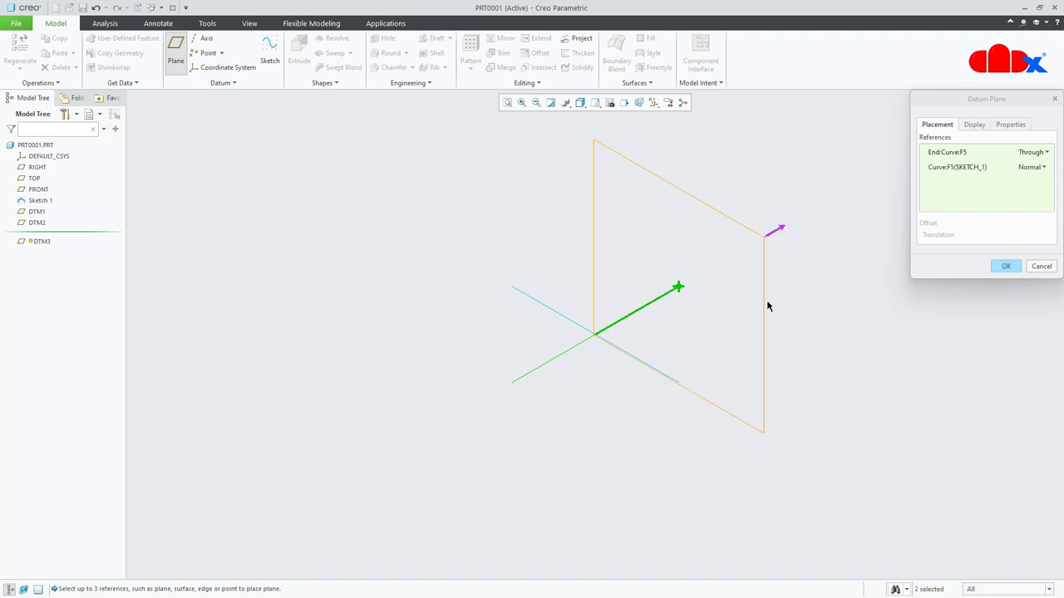
{"action": "left_click", "coordinate": [1005, 266]}
- Create a datum plane through the -X end of the cross sketch, normal to that line
{"action": "left_click", "coordinate": [175, 56]}
{"action": "left_click", "coordinate": [511, 288]}
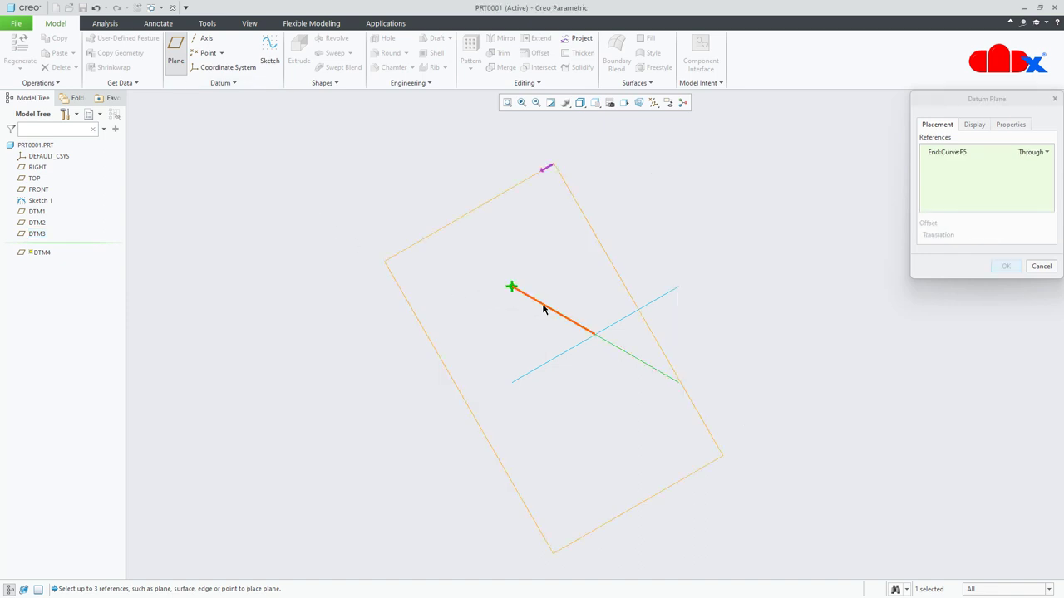
{"action": "left_click", "coordinate": [543, 309], "text": "ctrl"}
{"action": "left_click", "coordinate": [1007, 266]}
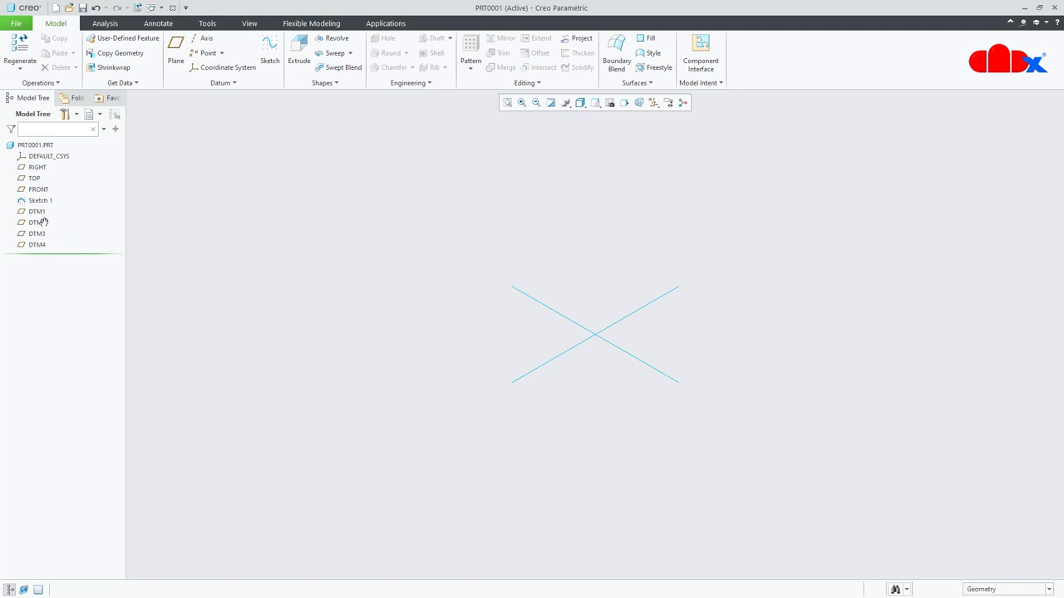
- Hide the RIGHT, TOP and FRONT planes and turn on the display of all datum types
{"action": "left_click", "coordinate": [37, 190]}
{"action": "left_click", "coordinate": [35, 168], "text": "shift"}
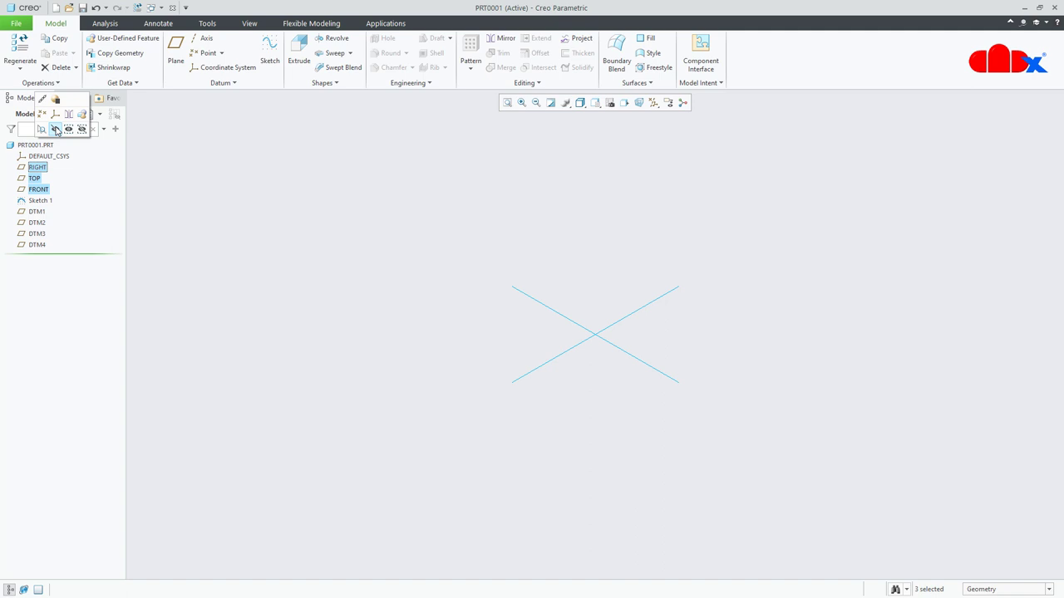
{"action": "left_click", "coordinate": [54, 128]}
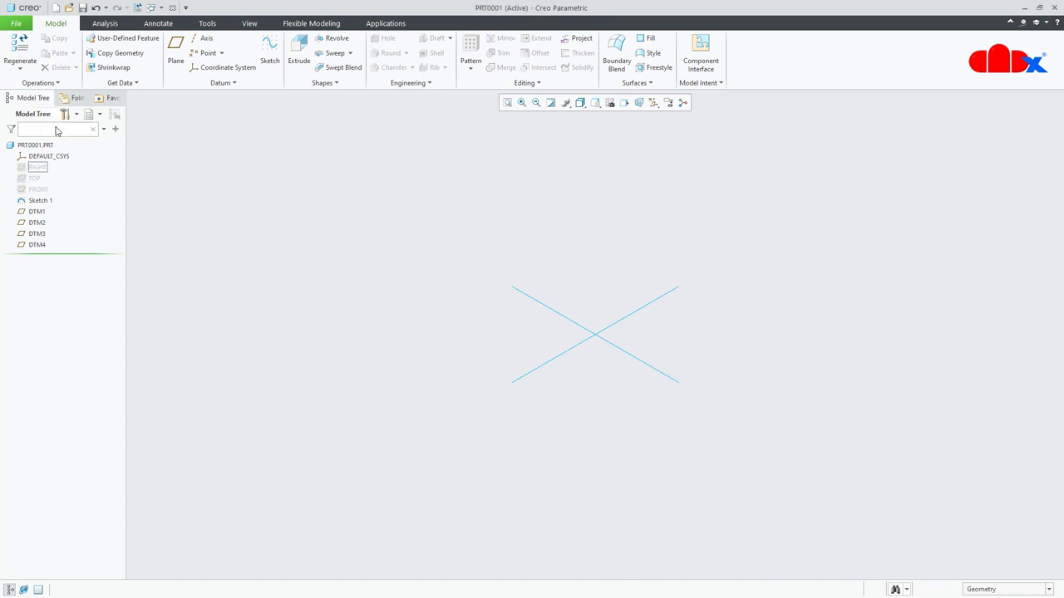
{"action": "left_click", "coordinate": [654, 102]}
{"action": "left_click", "coordinate": [653, 117]}
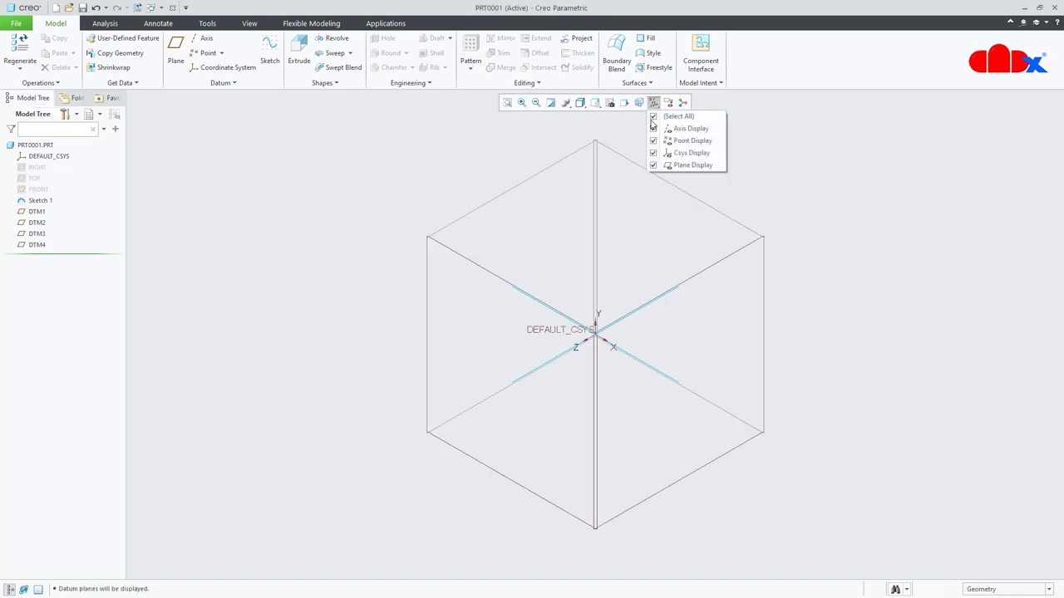
{"action": "left_click", "coordinate": [652, 521]}
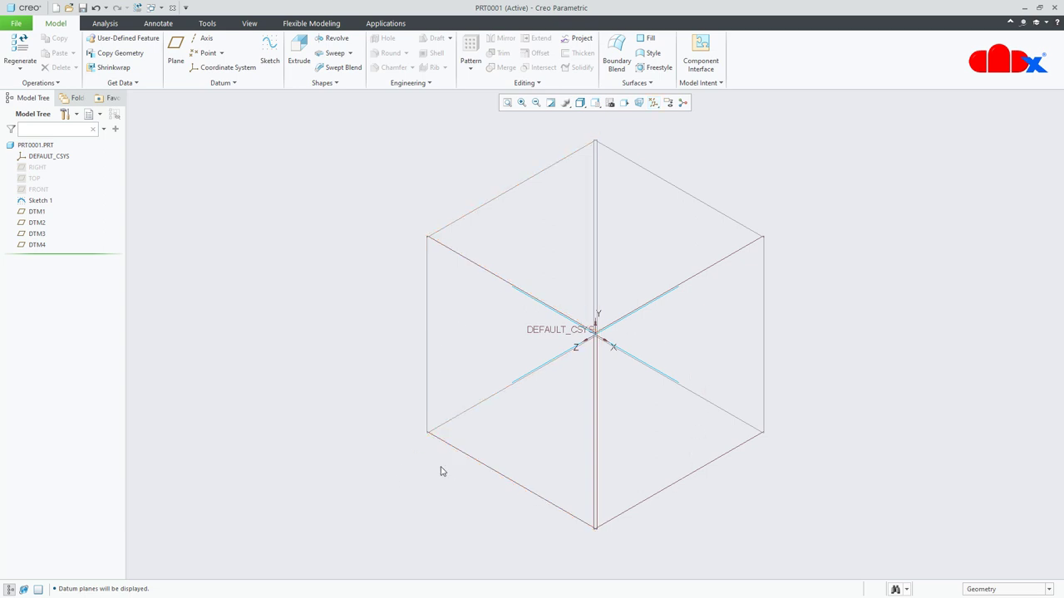
- Start a sketch on the +Z end plane, viewed face-on, and draw a vertical centerline through the origin
{"action": "left_click", "coordinate": [480, 468]}
{"action": "left_click", "coordinate": [270, 50]}
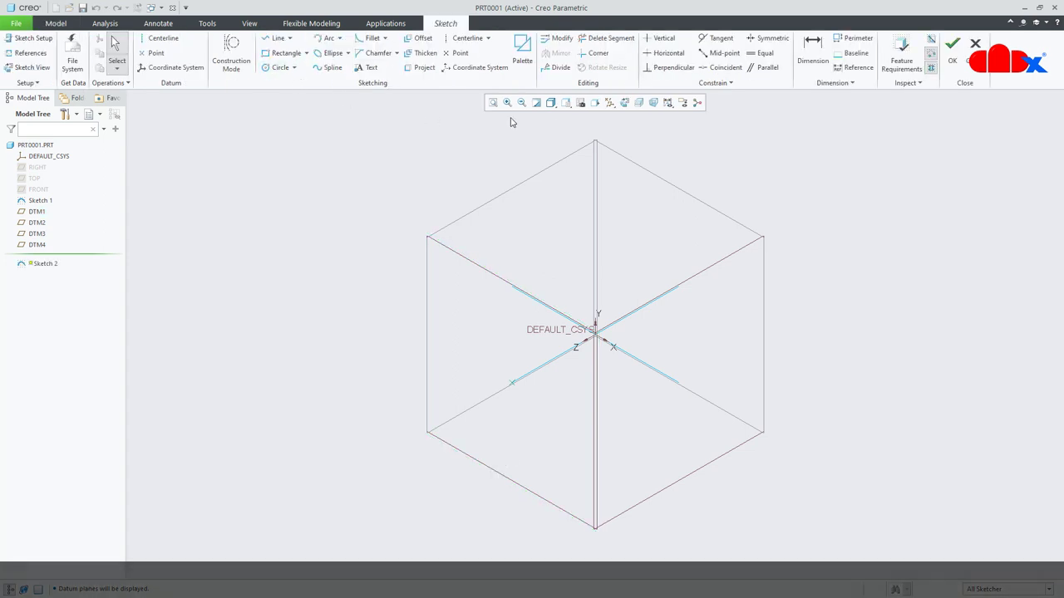
{"action": "left_click", "coordinate": [624, 102]}
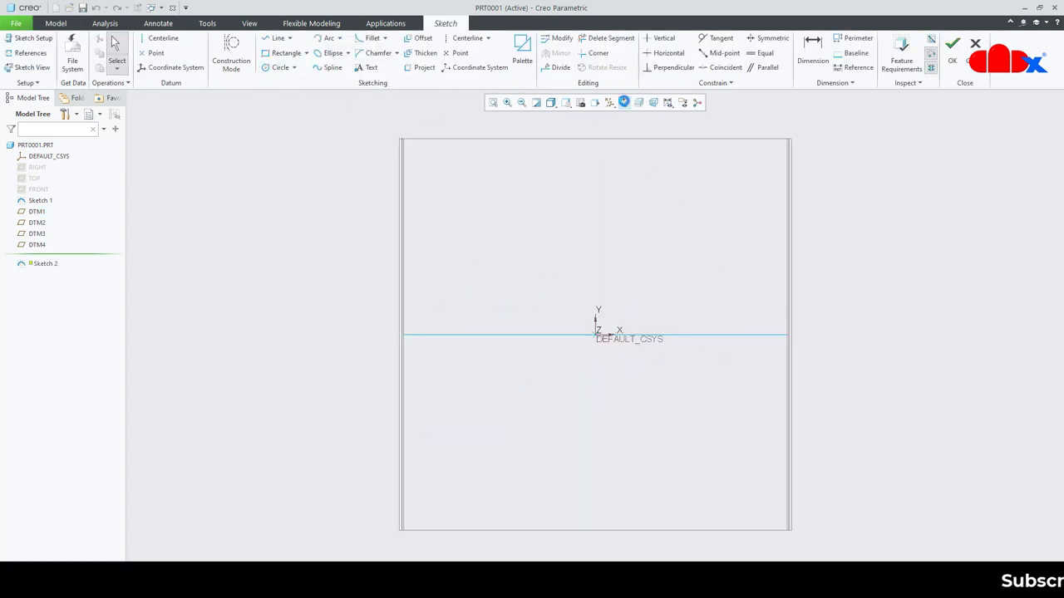
{"action": "right_click", "coordinate": [589, 214]}
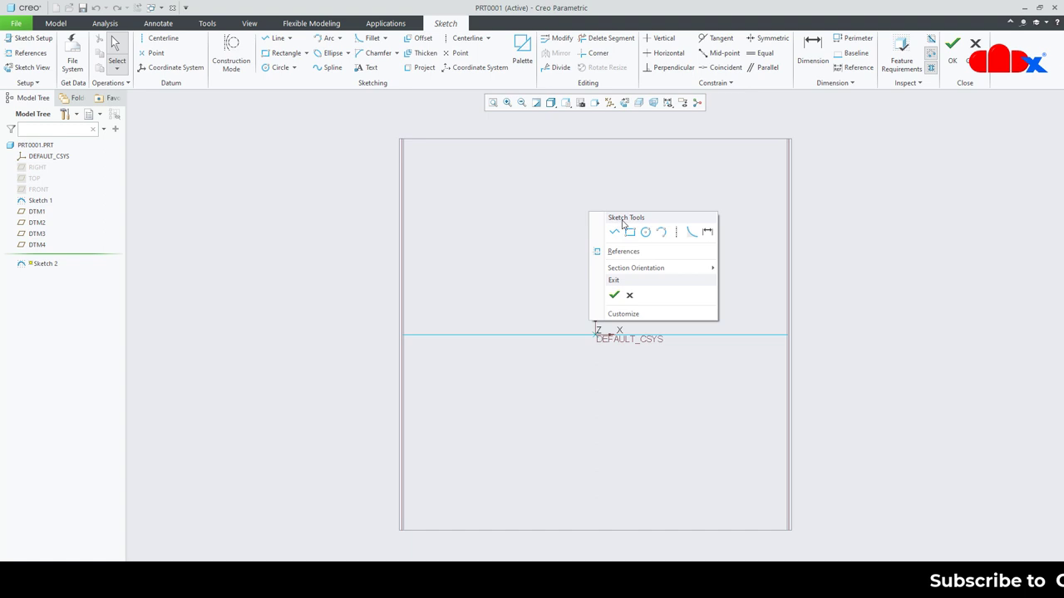
{"action": "left_click", "coordinate": [679, 232]}
{"action": "left_click", "coordinate": [596, 333]}
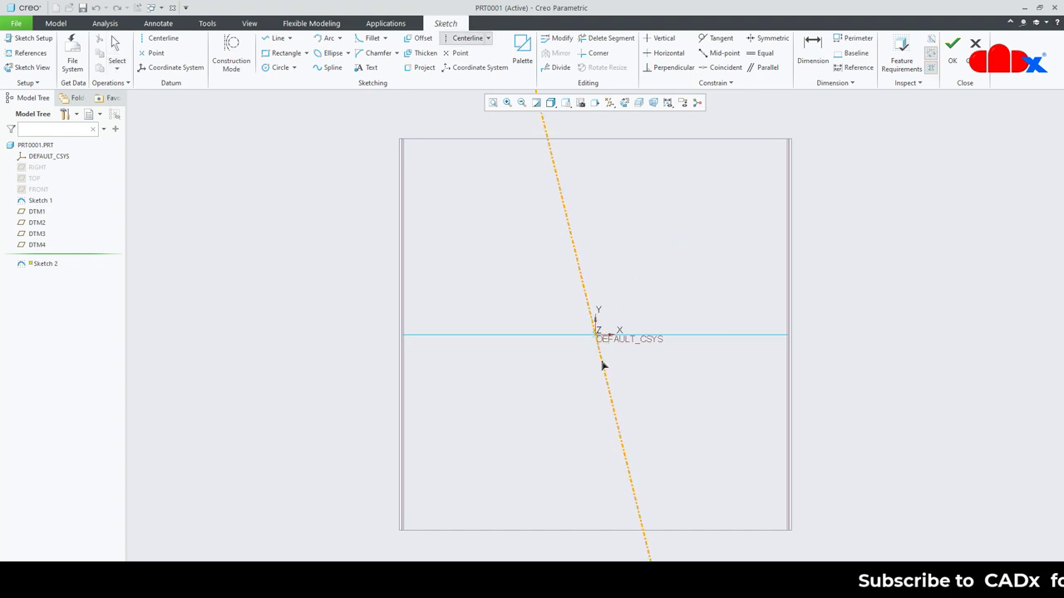
{"action": "left_click", "coordinate": [596, 347]}
- Draw two oppositely inclined centerlines through the origin, about 40° and 27° from the vertical centerline
{"action": "left_click", "coordinate": [595, 333]}
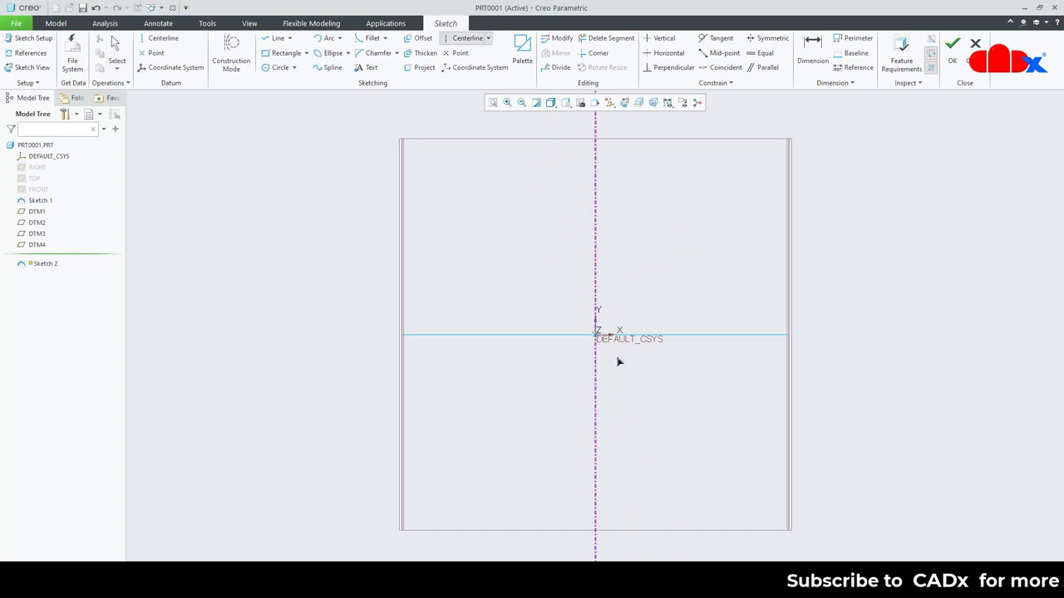
{"action": "left_click", "coordinate": [608, 350]}
{"action": "left_click", "coordinate": [595, 334]}
{"action": "left_click", "coordinate": [563, 400]}
{"action": "middle_click", "coordinate": [643, 443]}
- Sketch a circle about 89 mm in diameter centered on the origin
{"action": "right_click", "coordinate": [642, 443]}
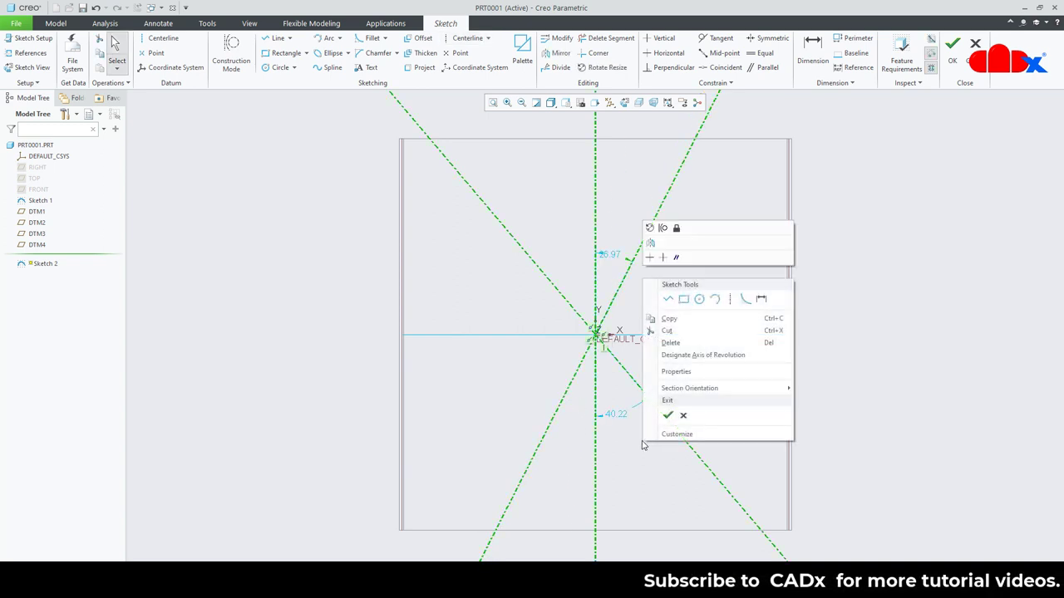
{"action": "left_click", "coordinate": [699, 299]}
{"action": "left_click", "coordinate": [595, 333]}
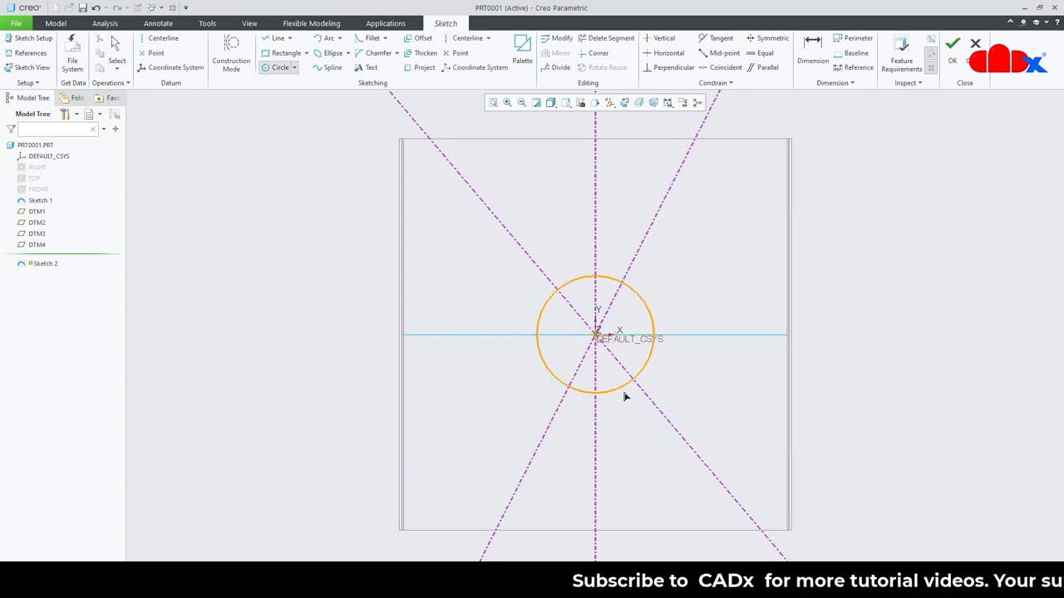
{"action": "left_click", "coordinate": [627, 420]}
{"action": "middle_click", "coordinate": [711, 377]}
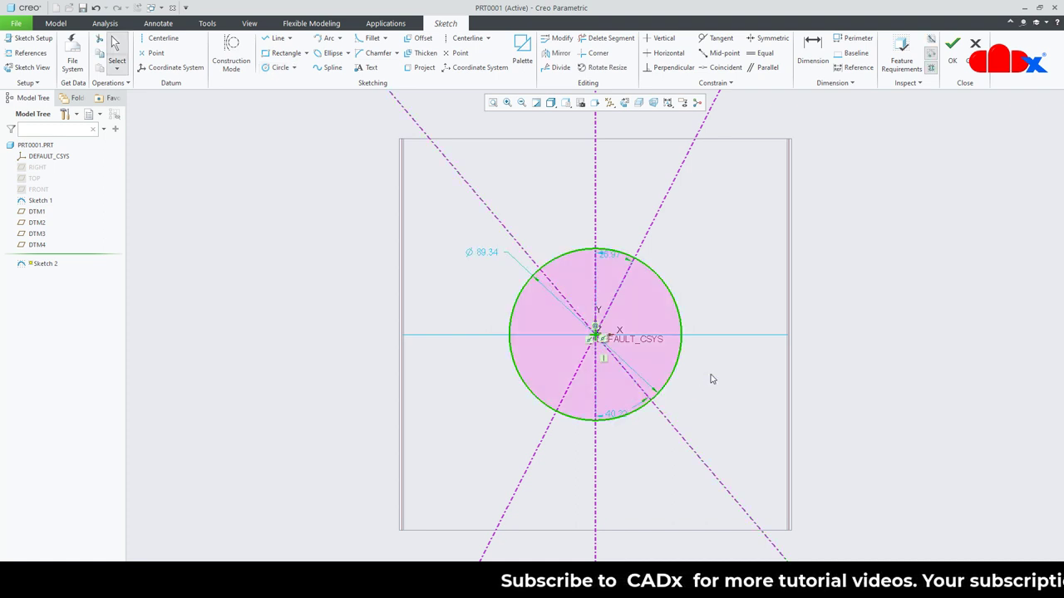
- Divide the circle at its four intersections with the two inclined centerlines
{"action": "left_click", "coordinate": [555, 68]}
{"action": "left_click", "coordinate": [545, 266]}
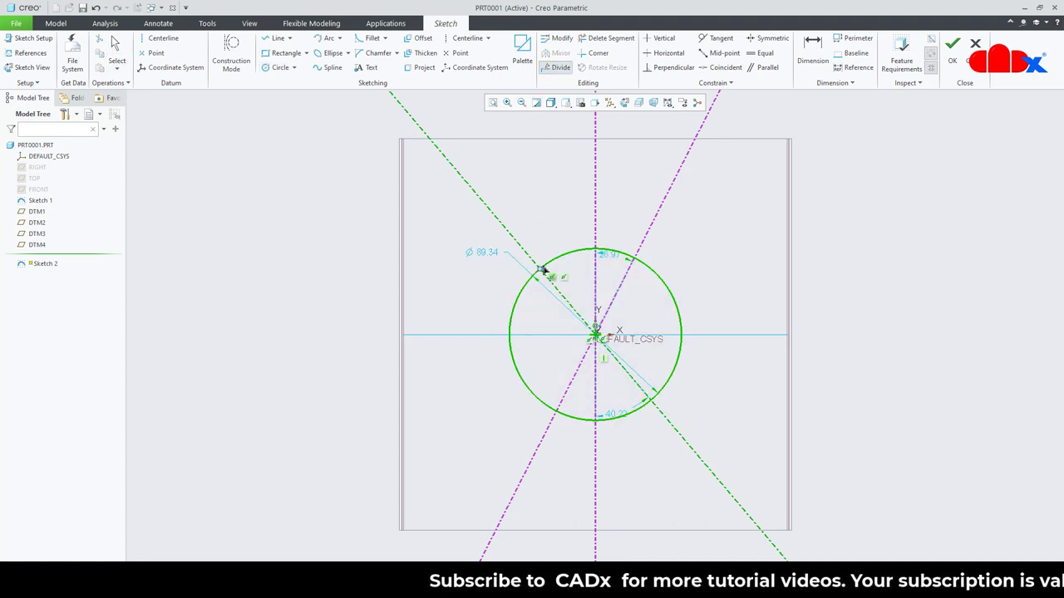
{"action": "left_click", "coordinate": [635, 259]}
{"action": "left_click", "coordinate": [652, 400]}
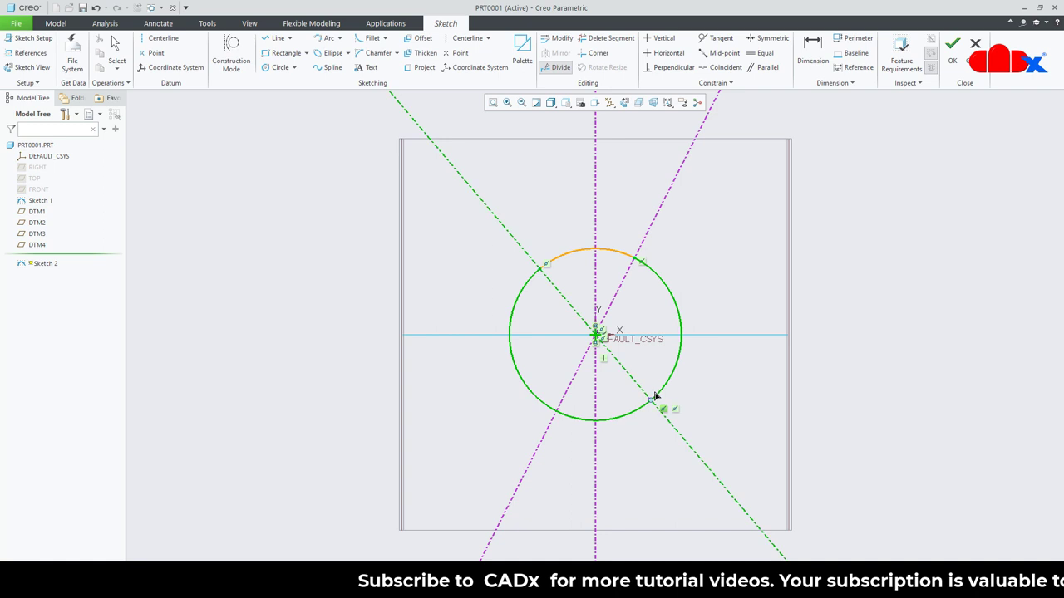
{"action": "left_click", "coordinate": [563, 415]}
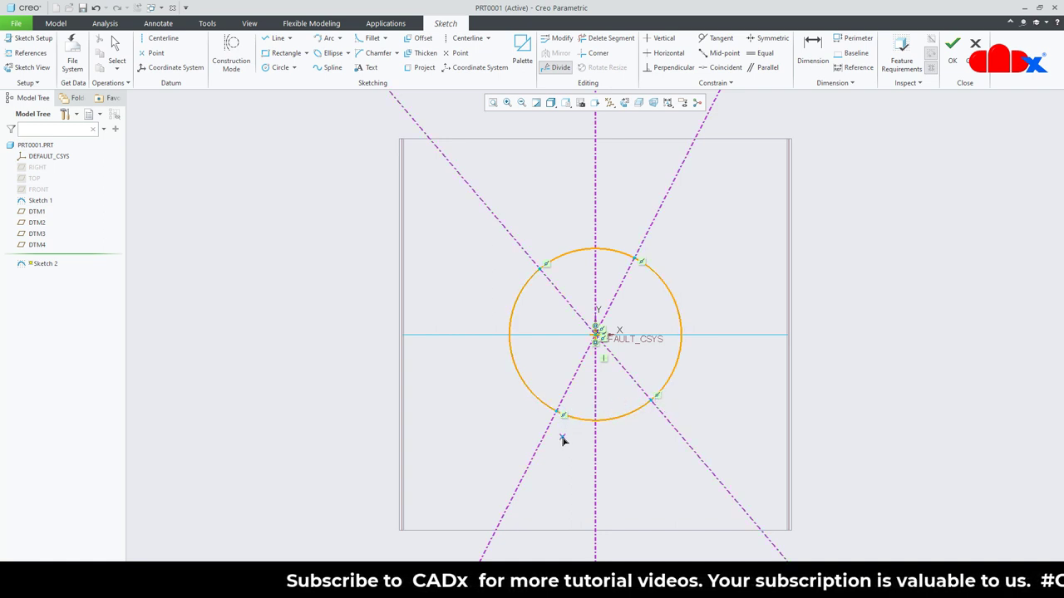
{"action": "middle_click", "coordinate": [562, 440]}
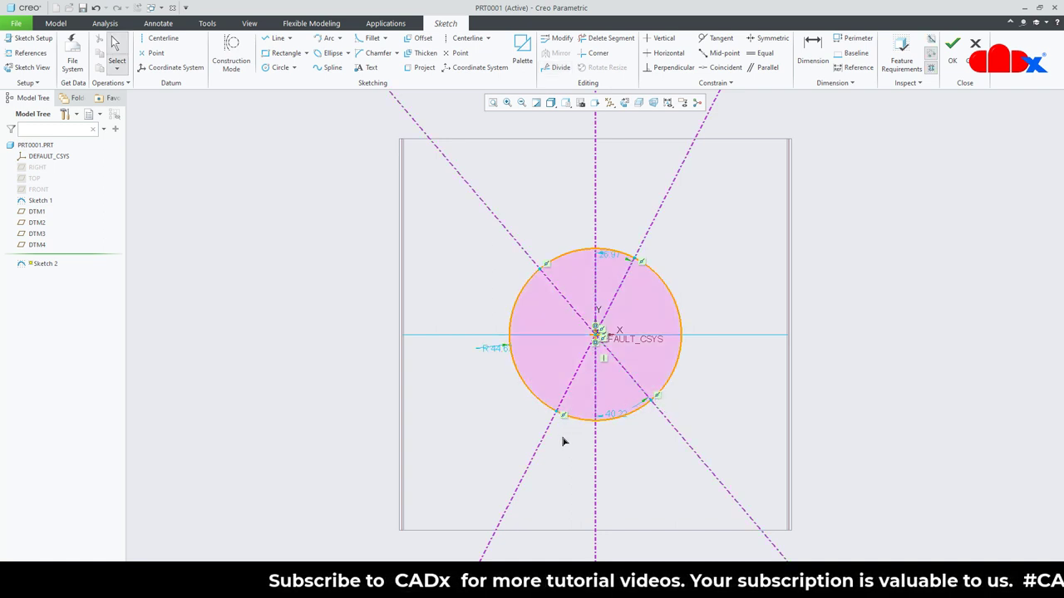
- Make the circle's two upper division points symmetric about the vertical centerline
{"action": "left_click", "coordinate": [766, 39]}
{"action": "left_click", "coordinate": [541, 266]}
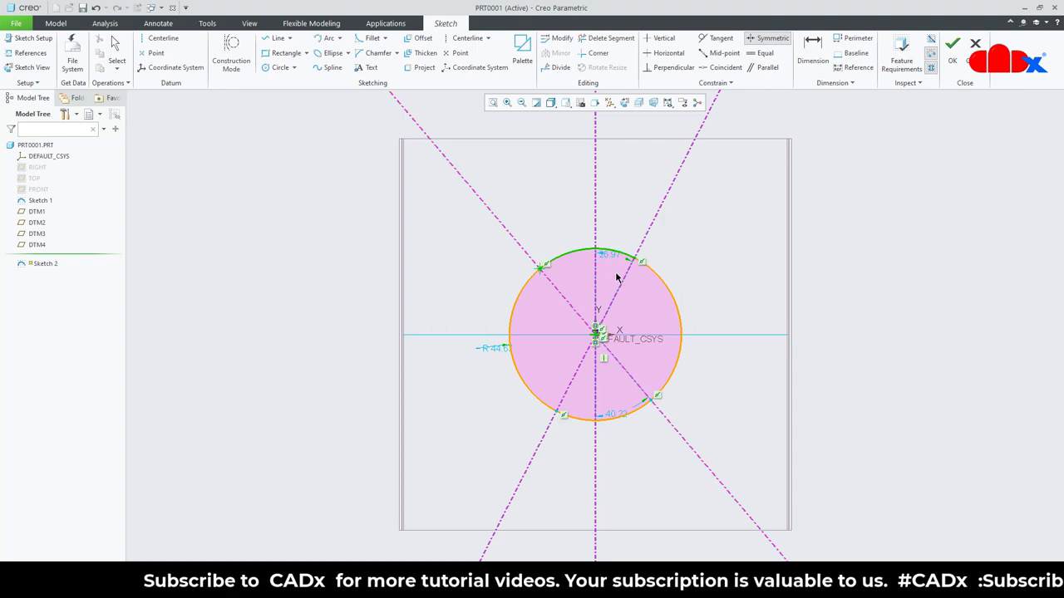
{"action": "left_click", "coordinate": [596, 226]}
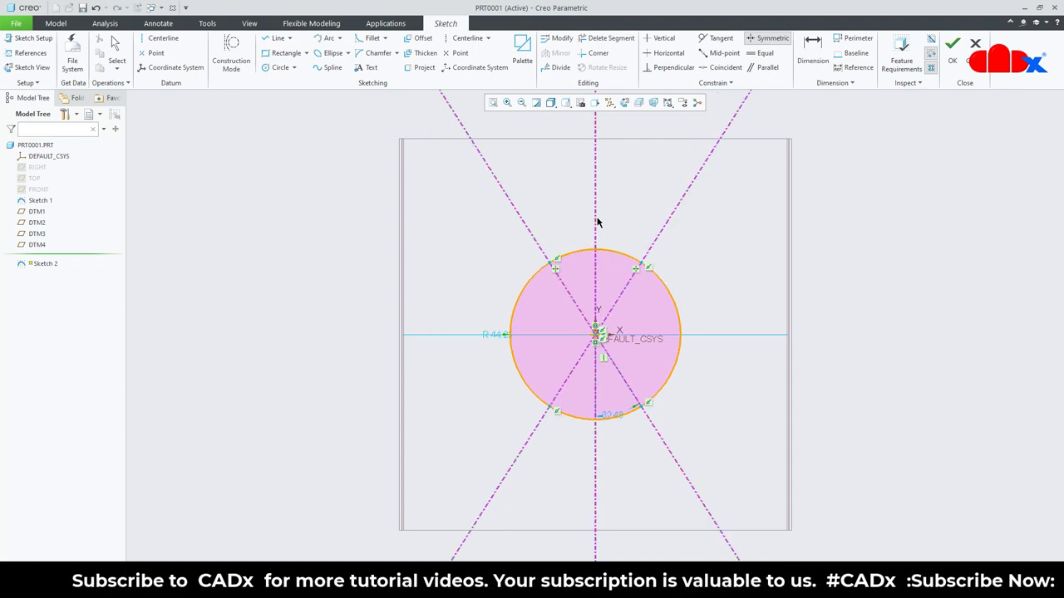
{"action": "middle_click", "coordinate": [623, 218]}
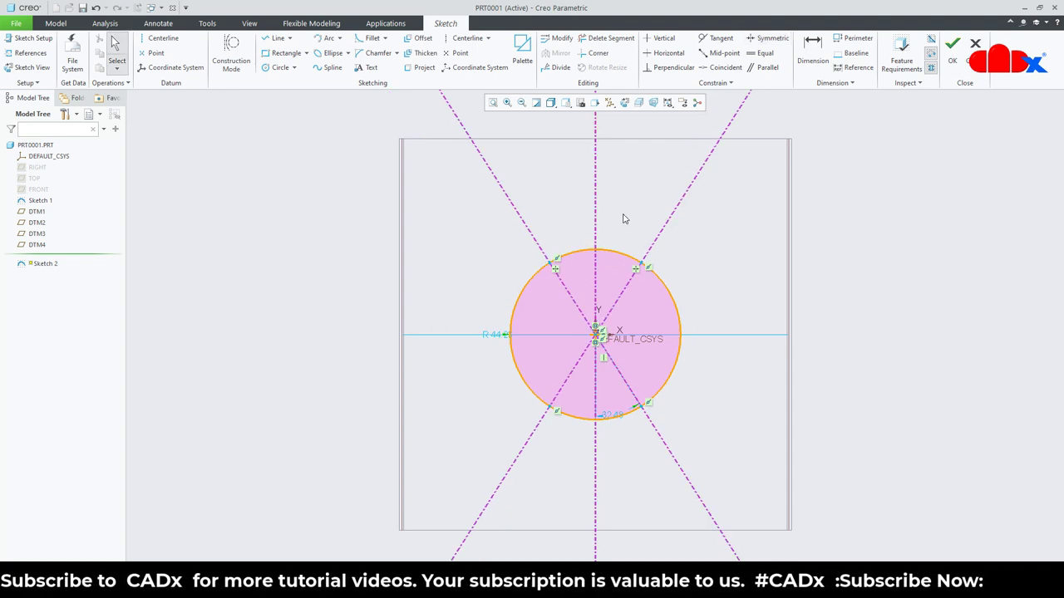
- Dimension the angle between the two inclined centerlines as 45°
{"action": "right_click", "coordinate": [623, 217]}
{"action": "left_click", "coordinate": [741, 235]}
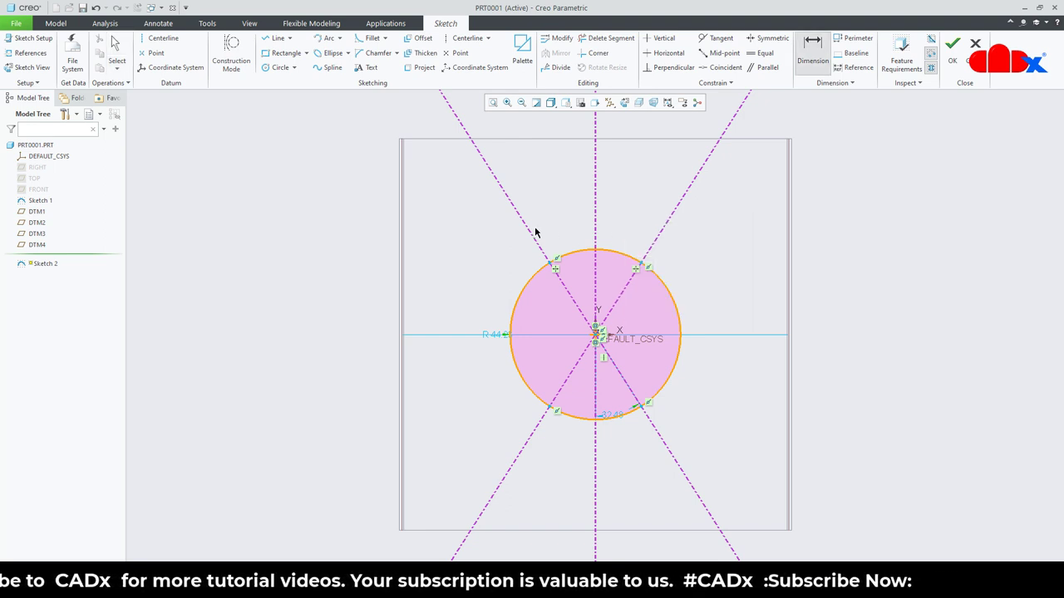
{"action": "left_click", "coordinate": [522, 226]}
{"action": "left_click", "coordinate": [666, 223]}
{"action": "middle_click", "coordinate": [622, 193]}
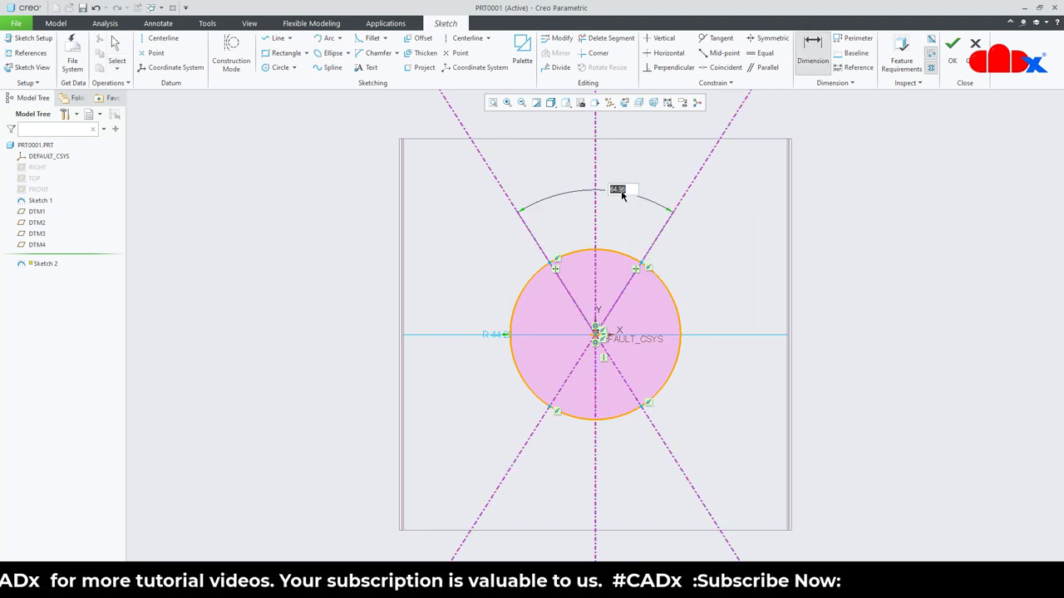
{"action": "type", "text": "45"}
{"action": "key", "text": "Return"}
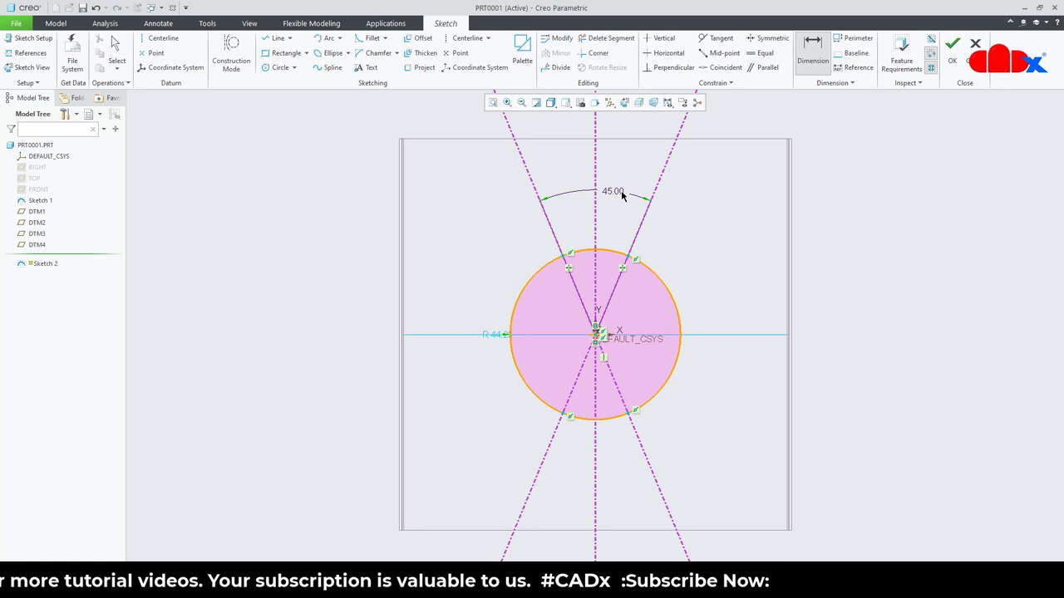
- Dimension the divided circle's radius as 60 mm and finish the sketch
{"action": "left_click", "coordinate": [667, 285]}
{"action": "middle_click", "coordinate": [693, 263]}
{"action": "type", "text": "60"}
{"action": "key", "text": "Return"}
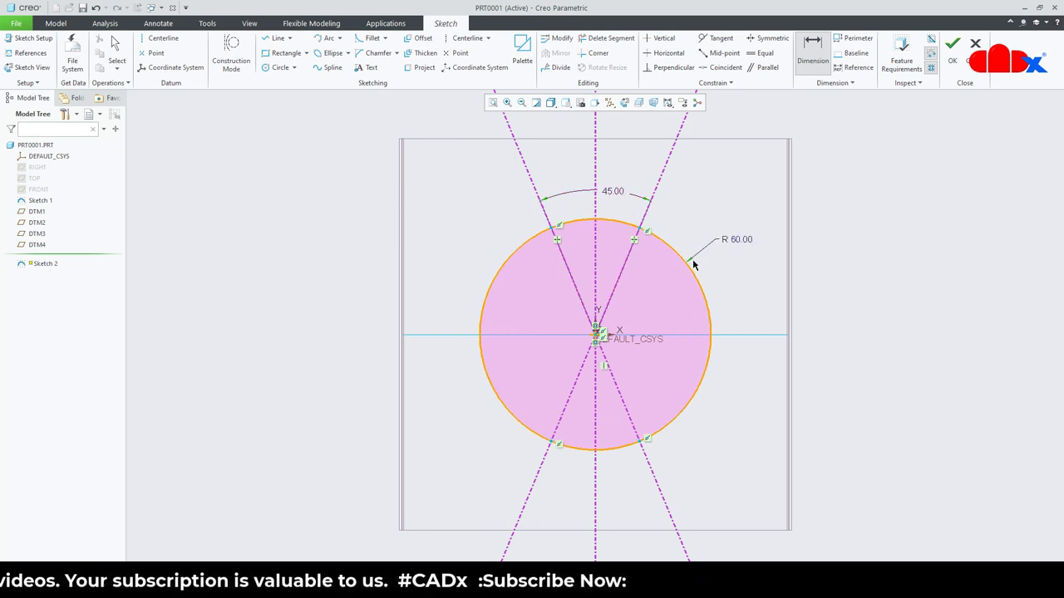
{"action": "right_click", "coordinate": [724, 290]}
{"action": "left_click", "coordinate": [747, 368]}
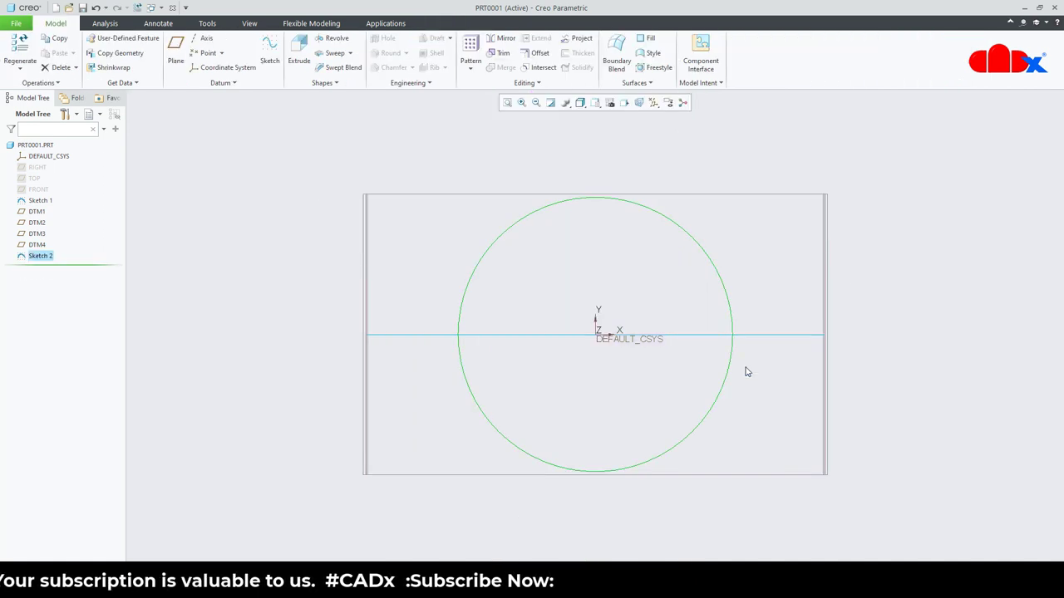
- Start a sketch on the datum plane at the +X end of the cross layout
{"action": "key", "text": "ctrl+d"}
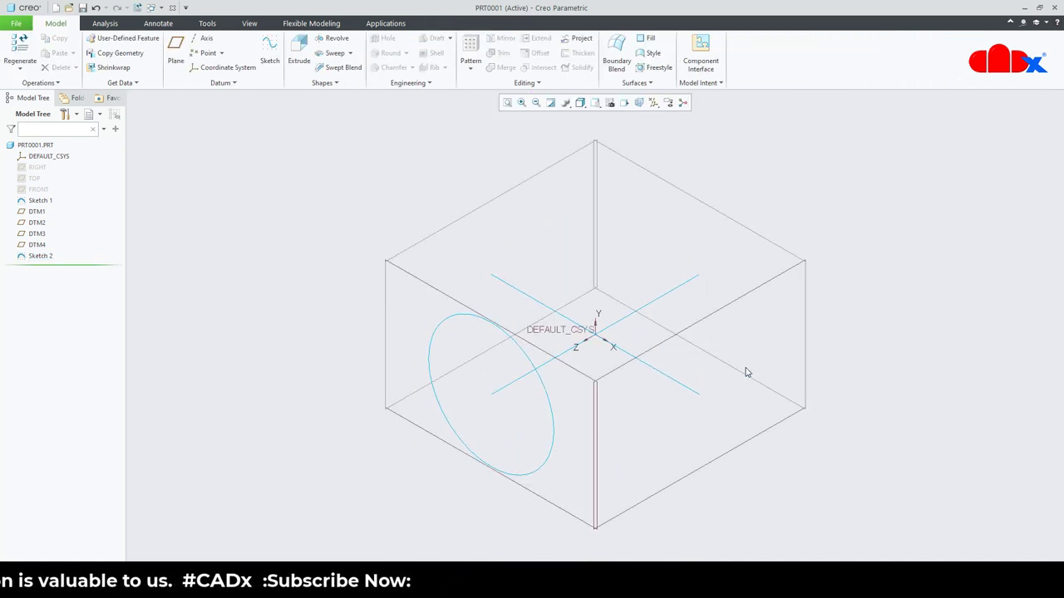
{"action": "left_click", "coordinate": [712, 323]}
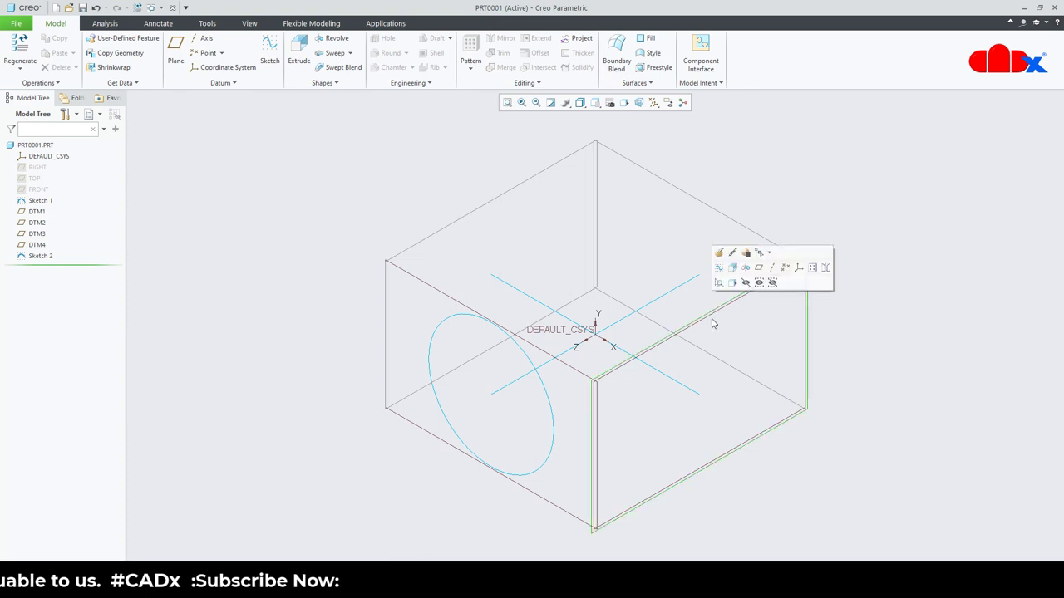
{"action": "left_click", "coordinate": [720, 269]}
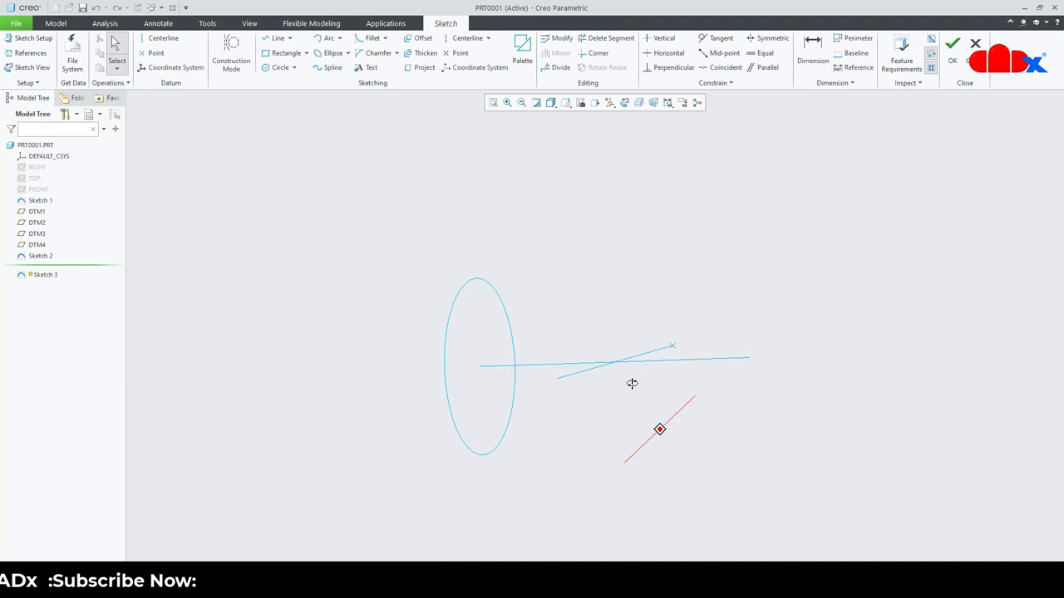
{"action": "middle_click_drag", "start_coordinate": [618, 407], "coordinate": [619, 411]}
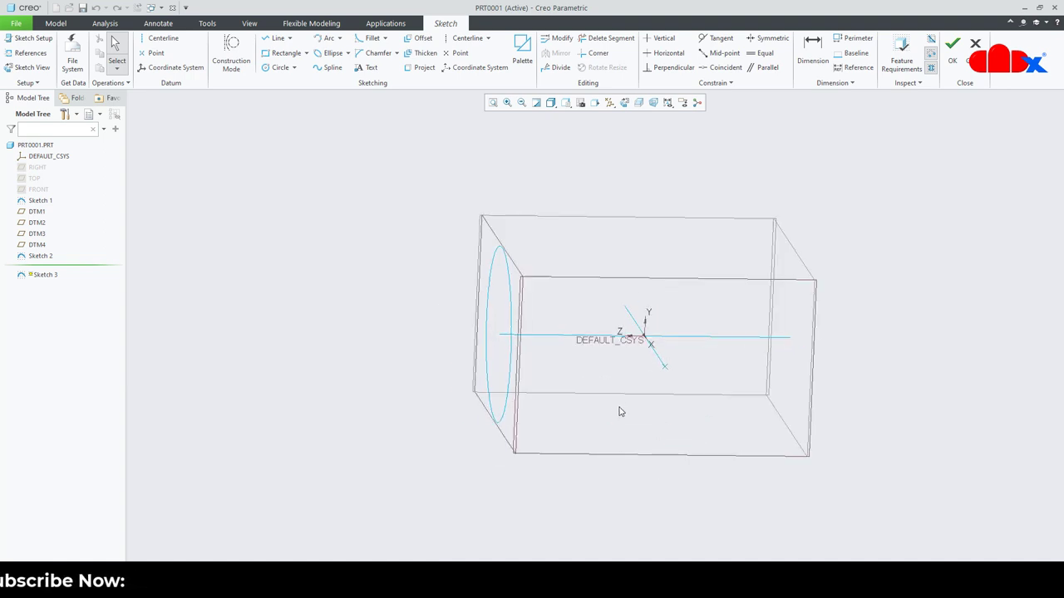
- Draw one vertical and two oppositely inclined centerlines through the X-direction line's endpoint
{"action": "right_click", "coordinate": [618, 410]}
{"action": "left_click", "coordinate": [698, 420]}
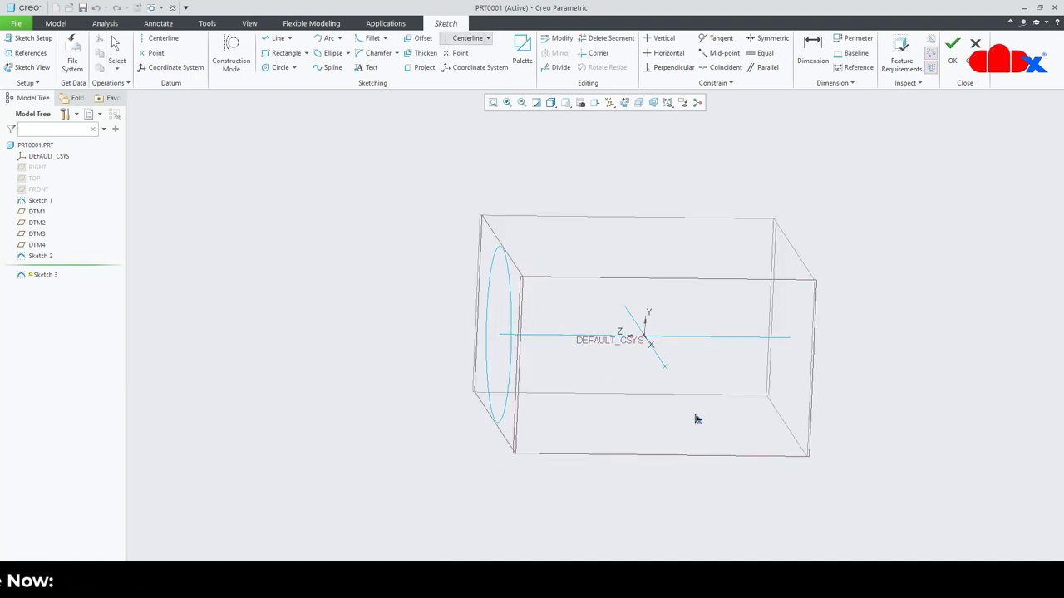
{"action": "left_click", "coordinate": [665, 368]}
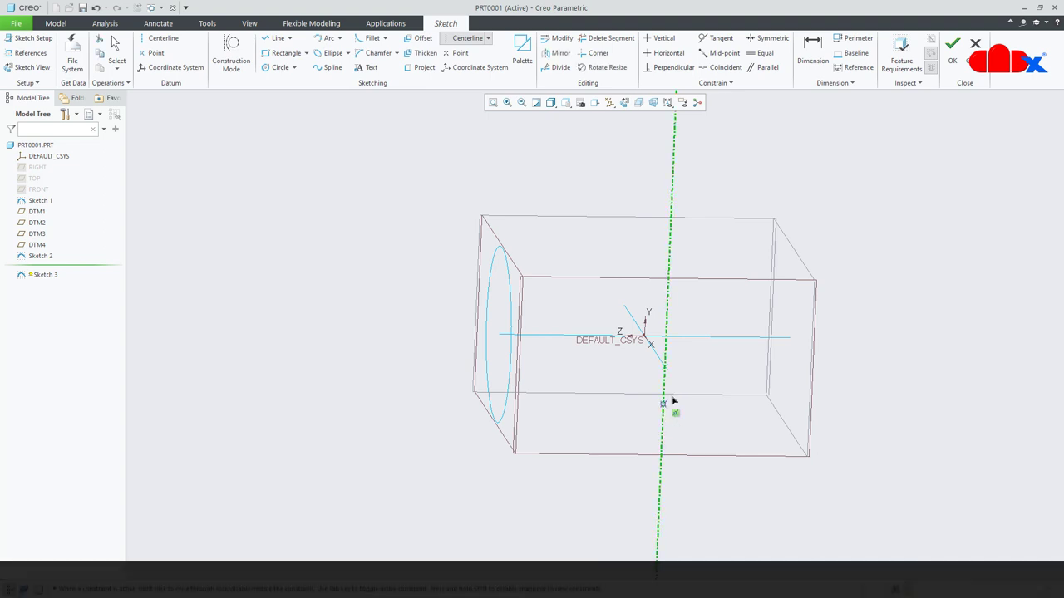
{"action": "left_click", "coordinate": [666, 369]}
{"action": "left_click", "coordinate": [699, 432]}
{"action": "left_click", "coordinate": [665, 368]}
{"action": "left_click", "coordinate": [634, 444]}
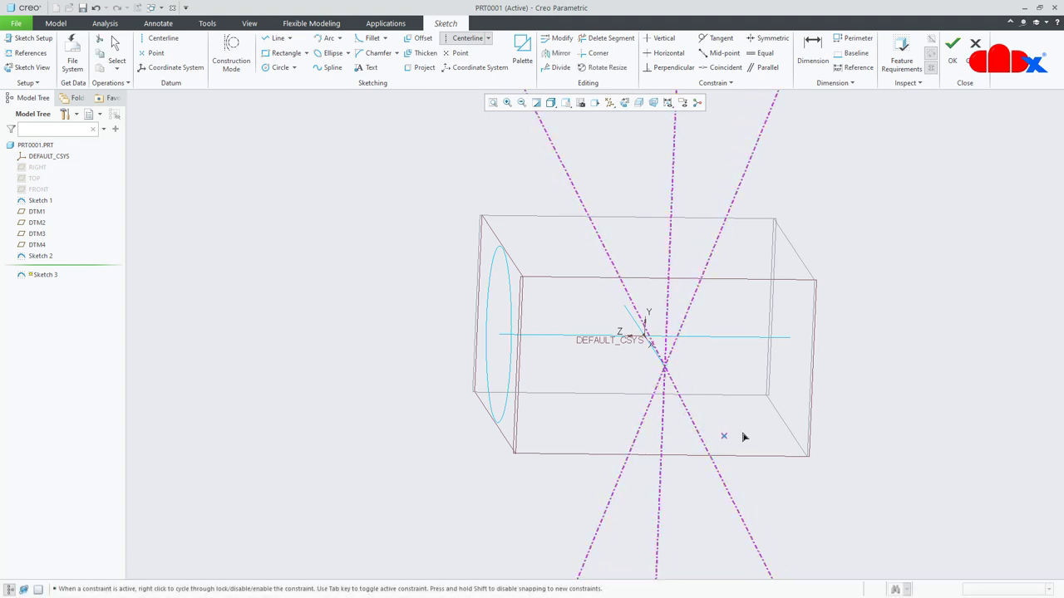
{"action": "middle_click", "coordinate": [840, 421]}
- Sketch a circle about 159 mm in diameter centred on the intersection of the three centerlines
{"action": "right_click", "coordinate": [724, 366]}
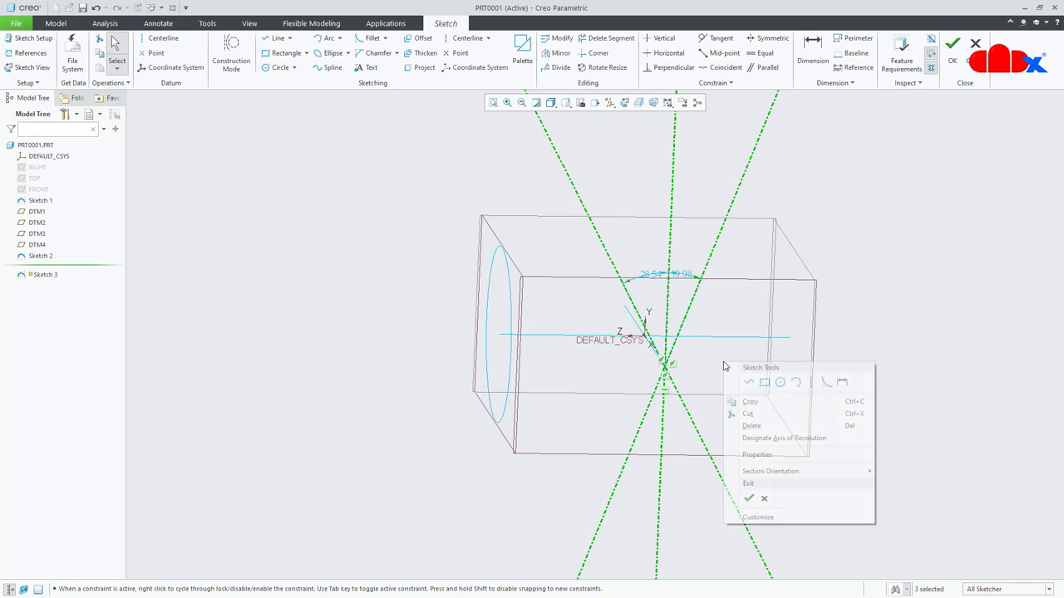
{"action": "left_click", "coordinate": [781, 382]}
{"action": "left_click", "coordinate": [665, 366]}
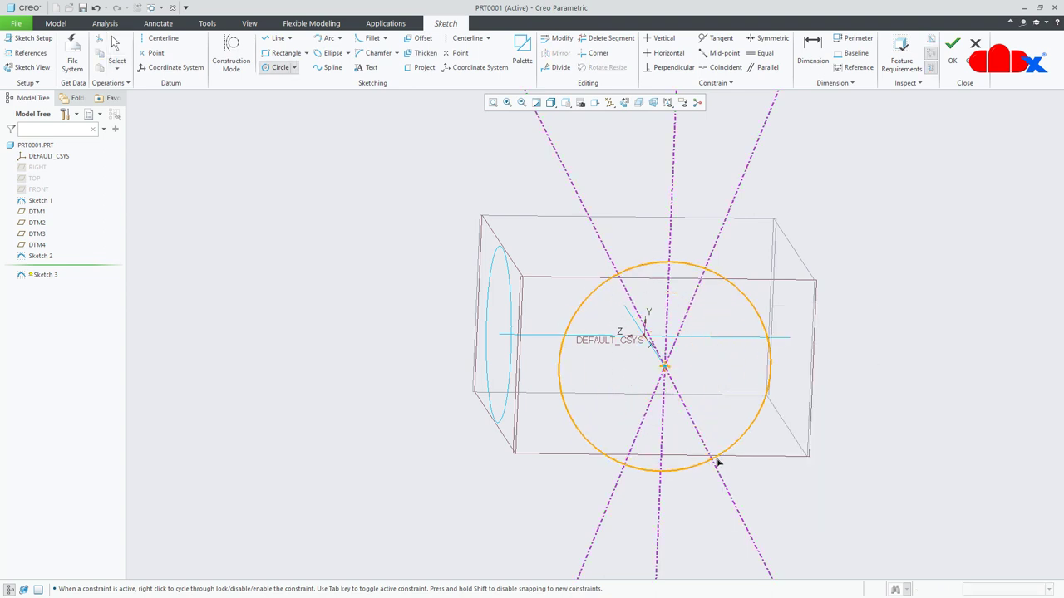
{"action": "left_click", "coordinate": [720, 468]}
{"action": "middle_click", "coordinate": [850, 413]}
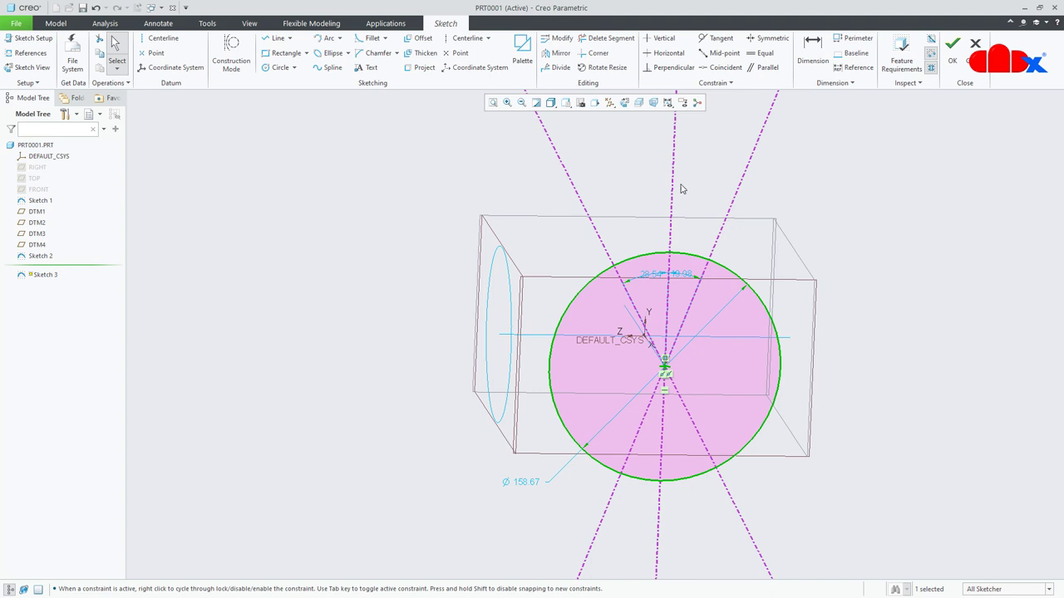
- Divide the new circle where it crosses the two inclined centerlines, at all four intersections
{"action": "left_click", "coordinate": [556, 67]}
{"action": "left_click", "coordinate": [619, 268]}
{"action": "left_click", "coordinate": [705, 267]}
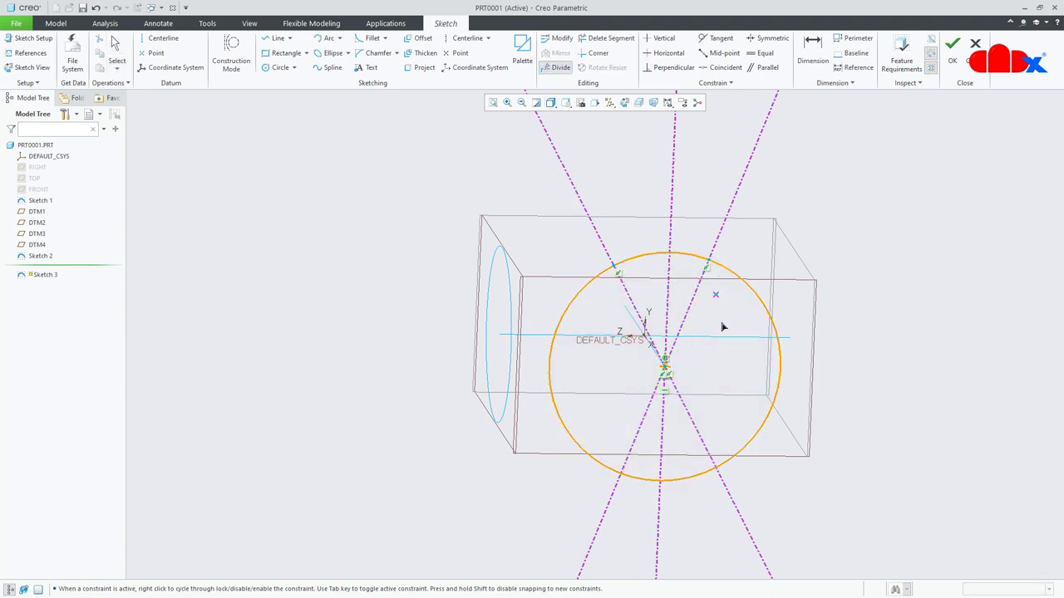
{"action": "left_click", "coordinate": [717, 467]}
{"action": "left_click", "coordinate": [620, 478]}
{"action": "middle_click", "coordinate": [793, 277]}
- Constrain the two upper division points of the circle on the +X plane to be symmetric about the vertical centerline
{"action": "left_click", "coordinate": [768, 38]}
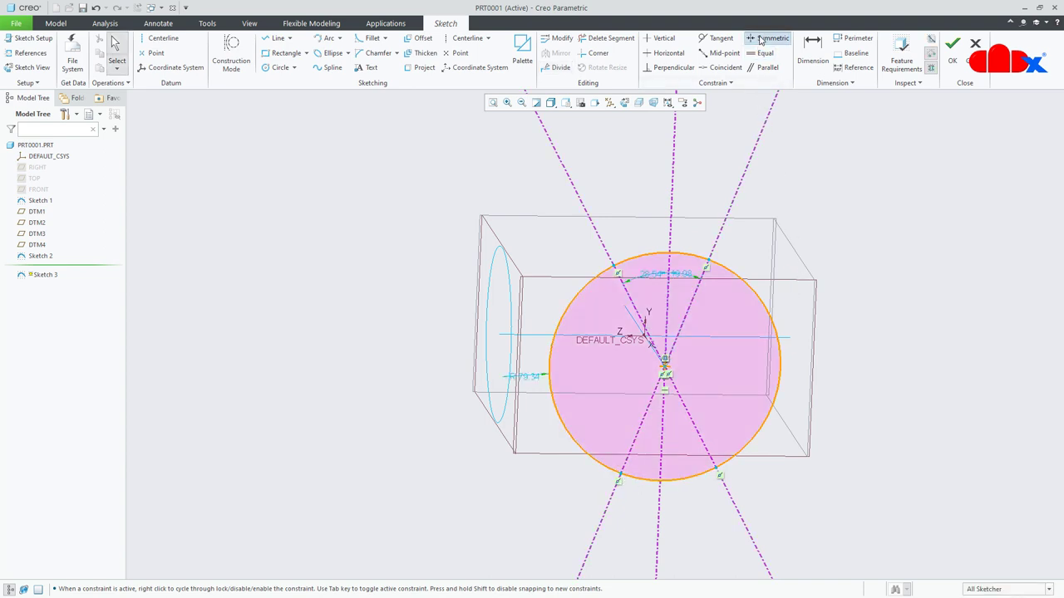
{"action": "left_click", "coordinate": [620, 268]}
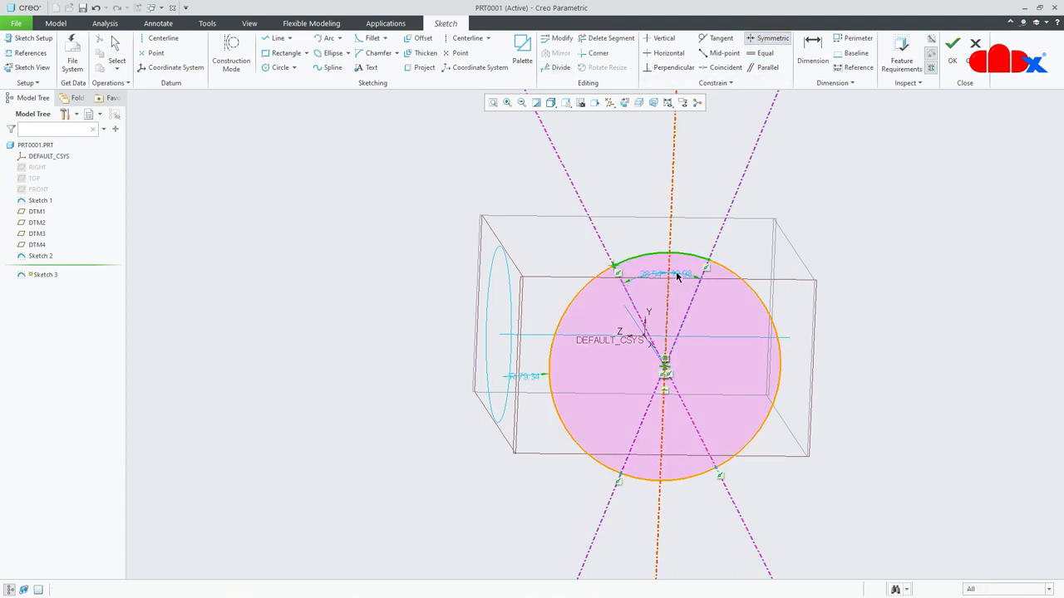
{"action": "left_click", "coordinate": [708, 266]}
{"action": "left_click", "coordinate": [673, 231]}
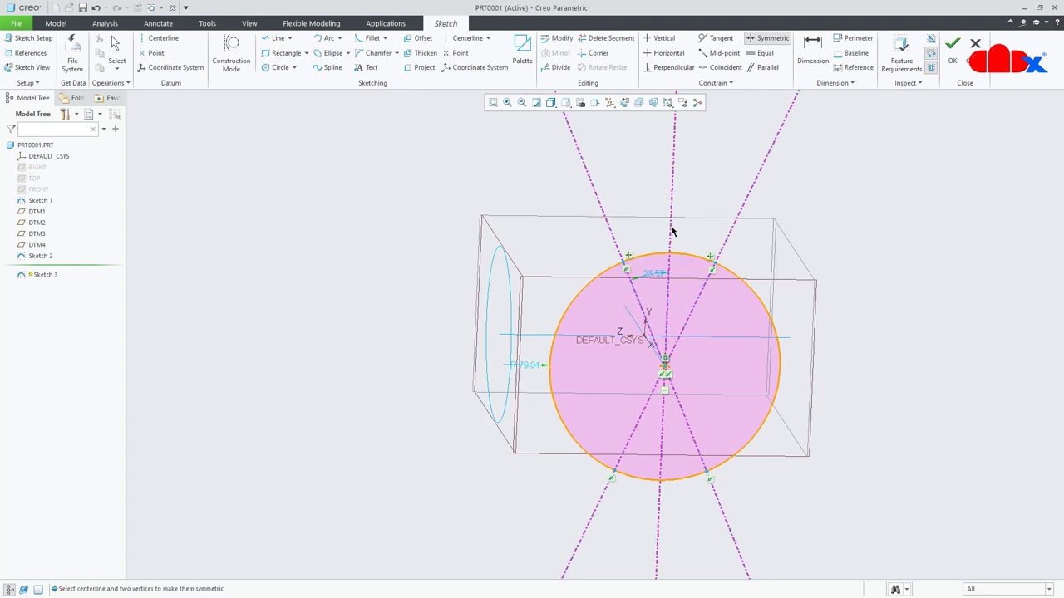
{"action": "middle_click", "coordinate": [717, 185]}
- Dimension the angle between the two inclined centerlines as 45°
{"action": "right_click", "coordinate": [717, 190]}
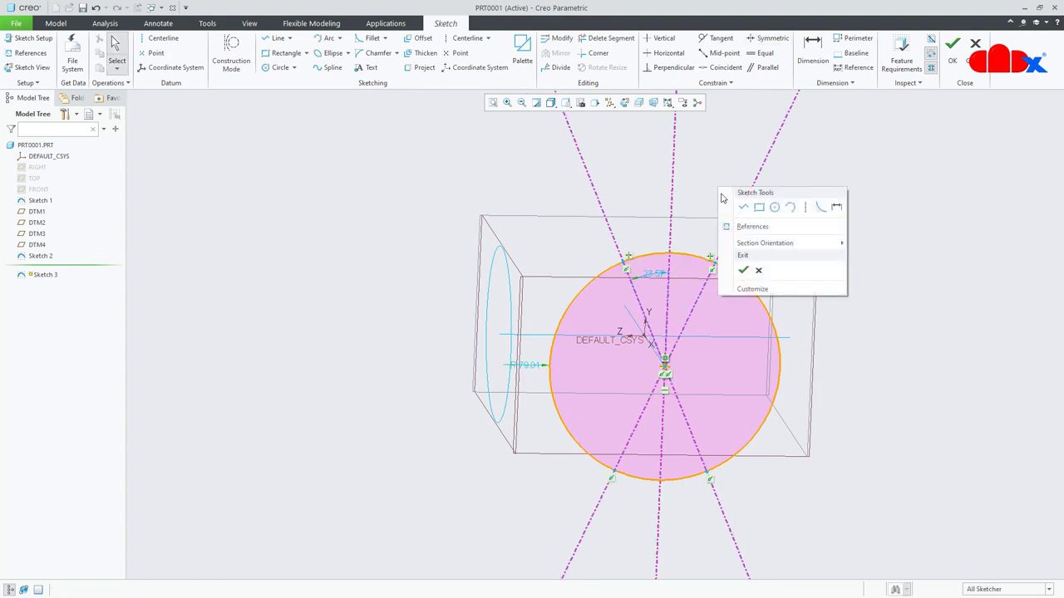
{"action": "left_click", "coordinate": [836, 207]}
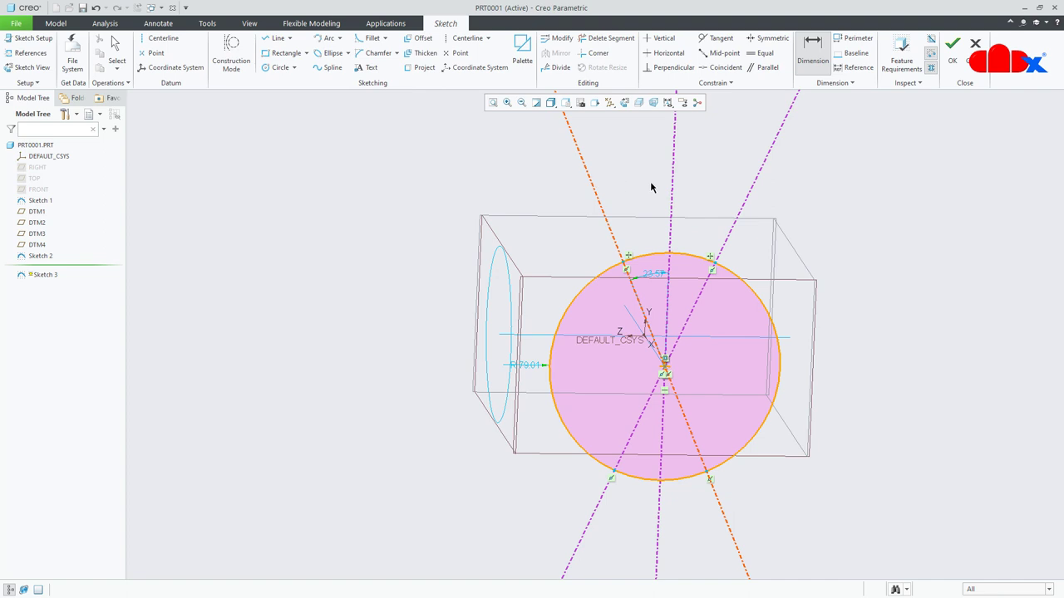
{"action": "middle_click", "coordinate": [712, 187]}
{"action": "type", "text": "45"}
{"action": "key", "text": "Return"}
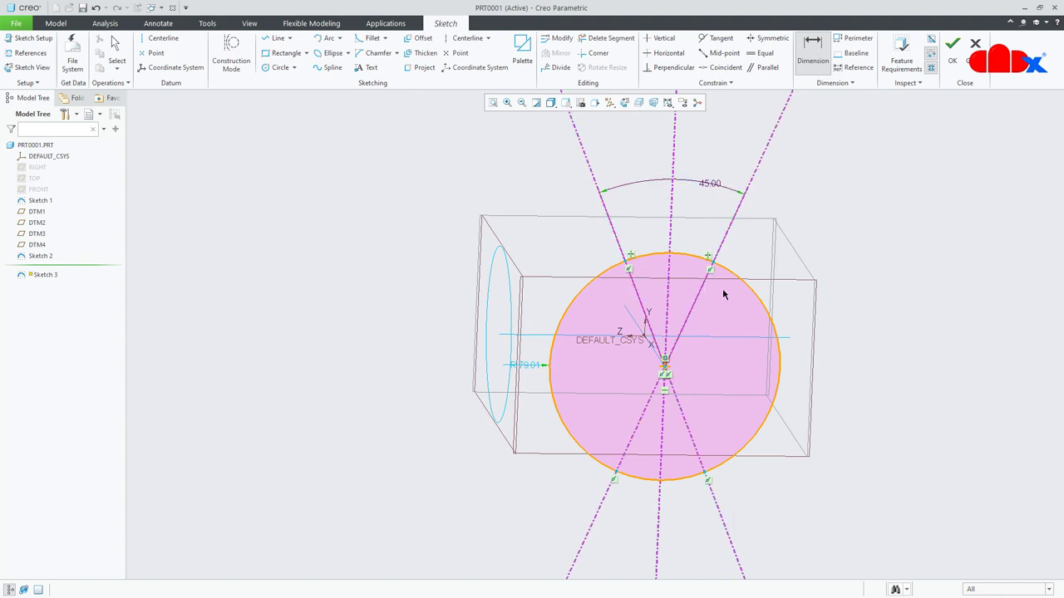
- Dimension the divided circle's radius as 60 mm and finish the sketch
{"action": "left_click", "coordinate": [757, 298]}
{"action": "middle_click", "coordinate": [833, 232]}
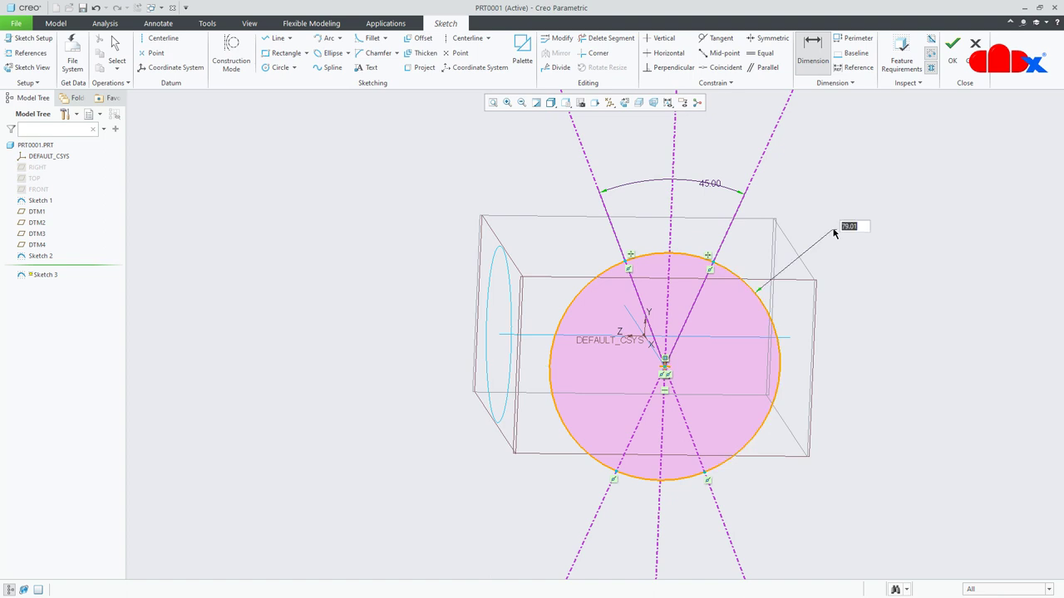
{"action": "key", "text": "Return"}
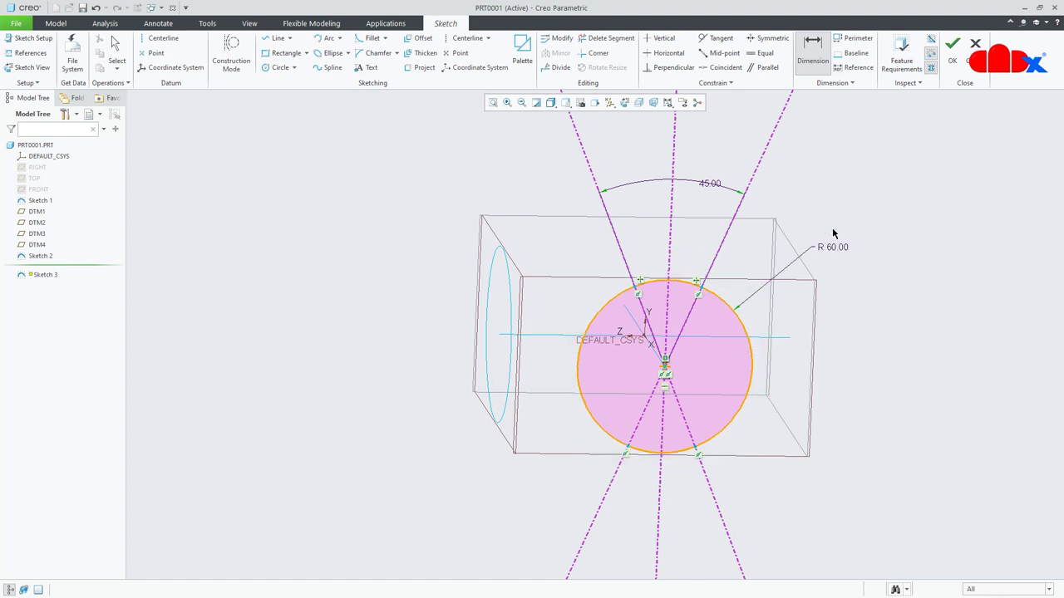
{"action": "right_click", "coordinate": [830, 273]}
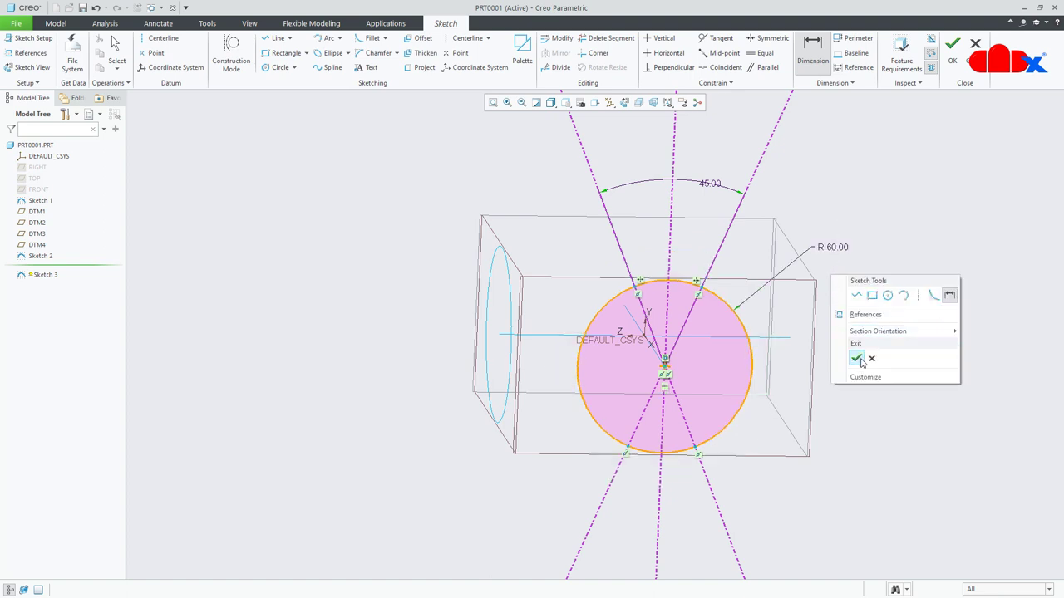
{"action": "left_click", "coordinate": [858, 358]}
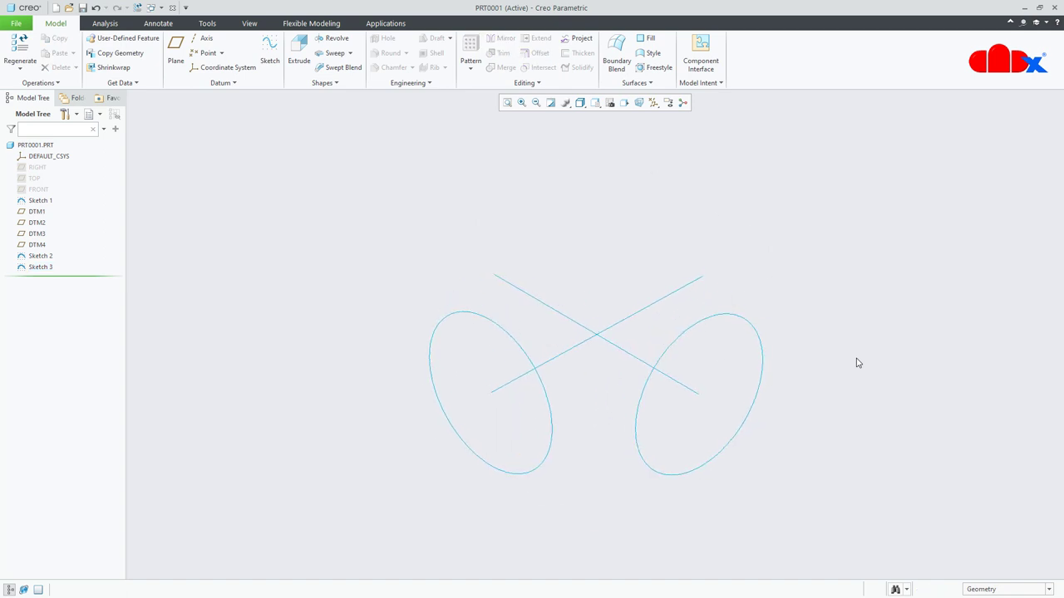
- Start a sketch on the datum plane at the -Z end, opposite the first circular profile, and face the sketch plane
{"action": "middle_click_drag", "start_coordinate": [778, 373], "coordinate": [576, 362]}
{"action": "middle_click_drag", "start_coordinate": [937, 388], "coordinate": [913, 417]}
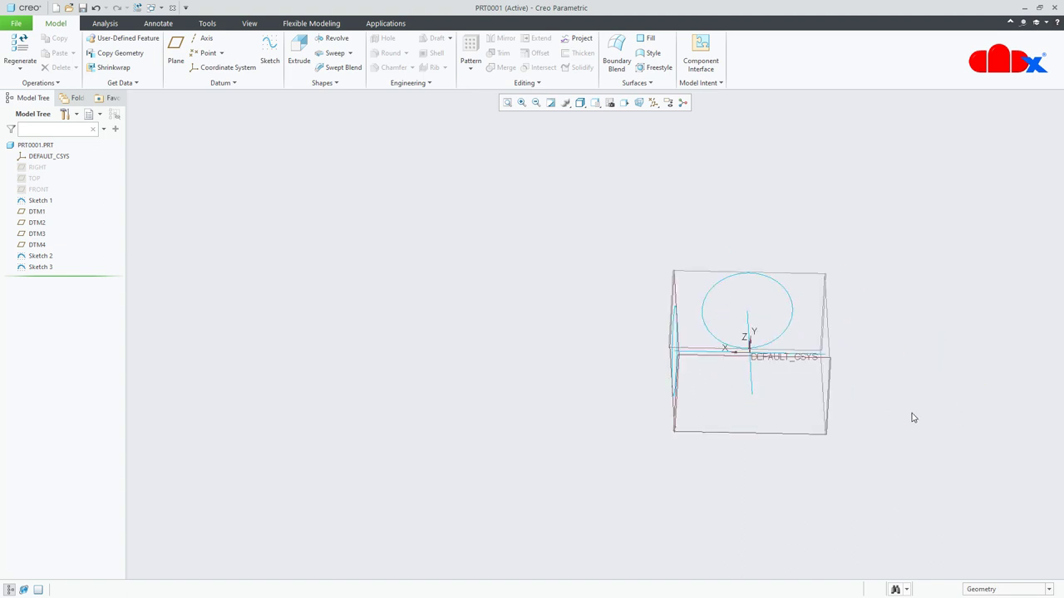
{"action": "left_click", "coordinate": [789, 440]}
{"action": "left_click", "coordinate": [794, 386]}
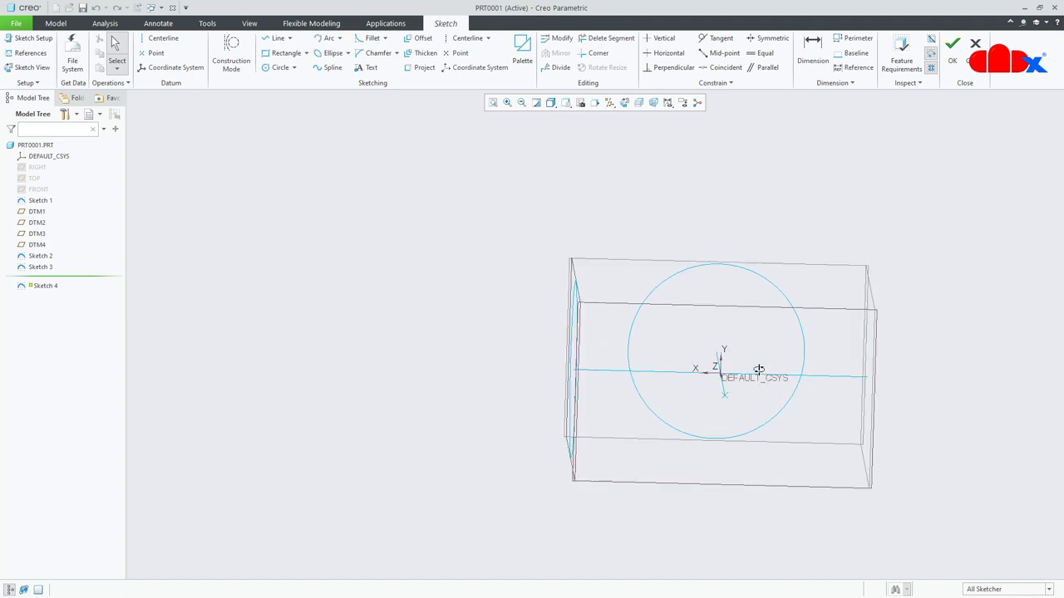
{"action": "left_click", "coordinate": [624, 103]}
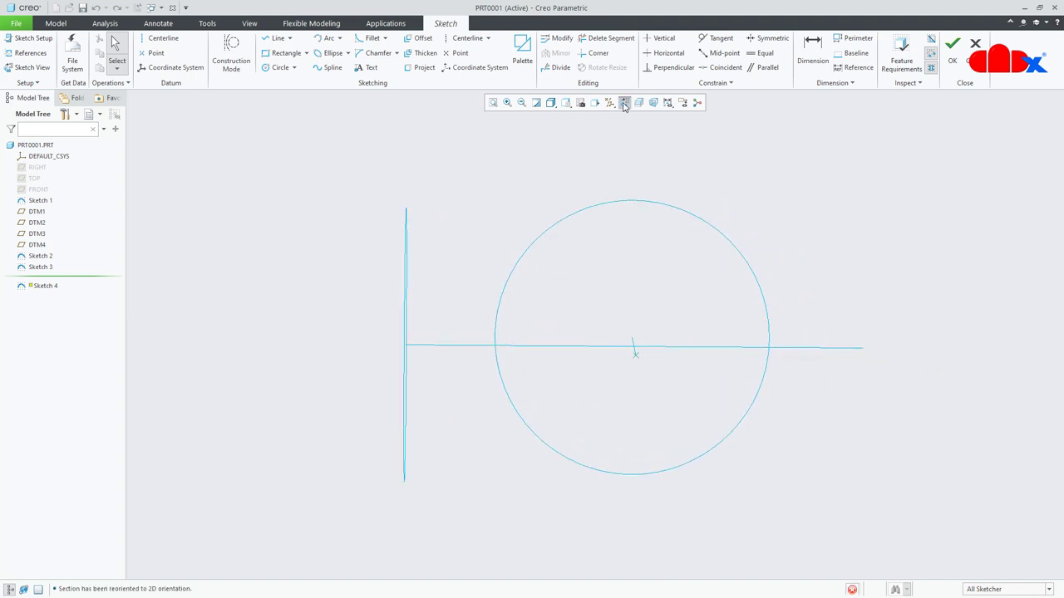
- Draw a vertical centerline and two oppositely inclined centerlines through the sketch origin
{"action": "right_click", "coordinate": [627, 274]}
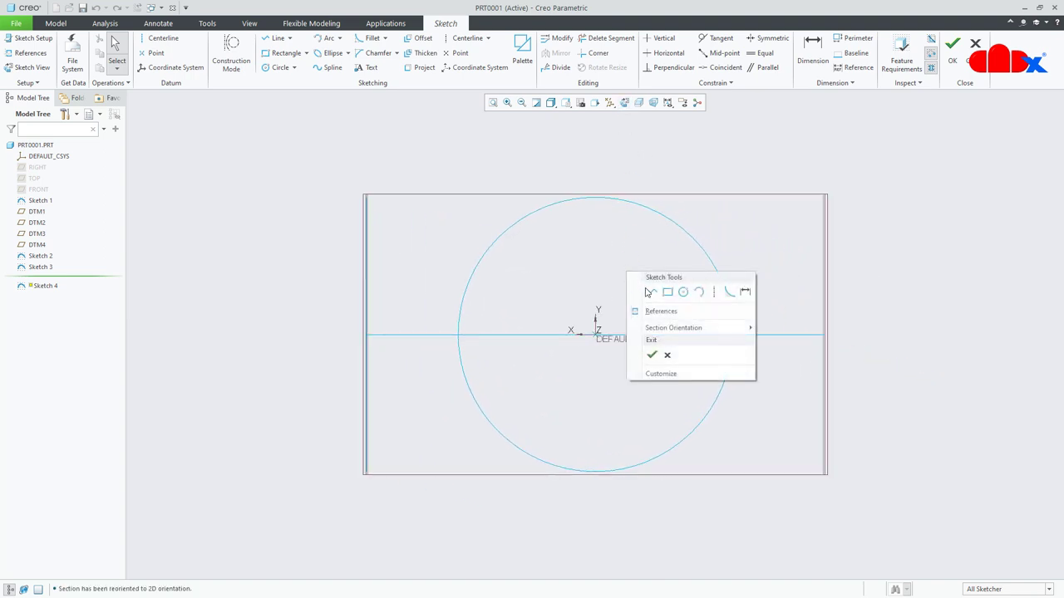
{"action": "left_click", "coordinate": [713, 292]}
{"action": "left_click", "coordinate": [595, 335]}
{"action": "left_click", "coordinate": [604, 403]}
{"action": "left_click", "coordinate": [595, 335]}
{"action": "left_click", "coordinate": [631, 395]}
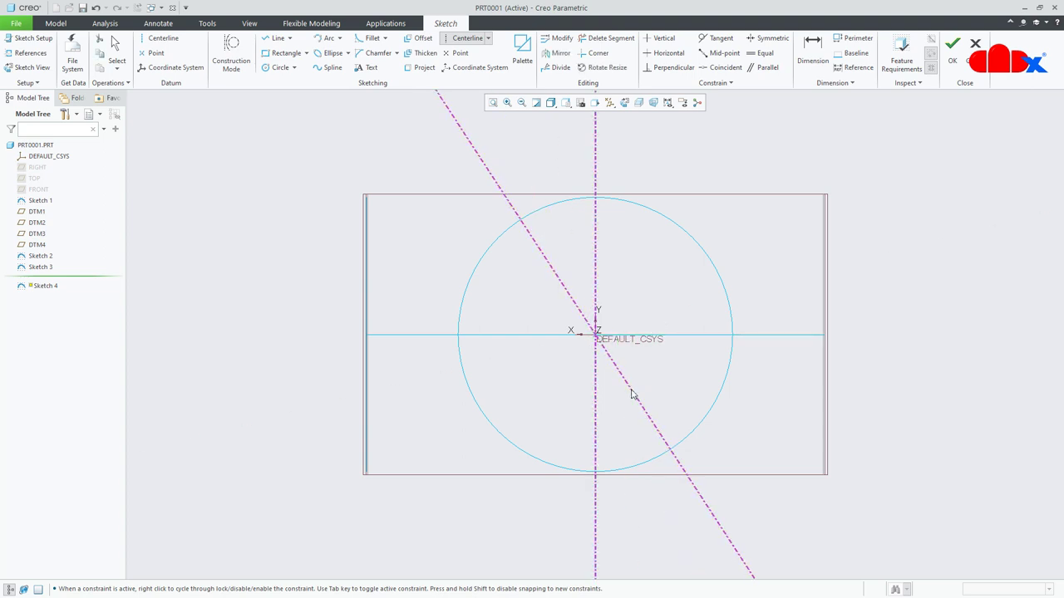
{"action": "left_click", "coordinate": [595, 335]}
{"action": "left_click", "coordinate": [549, 378]}
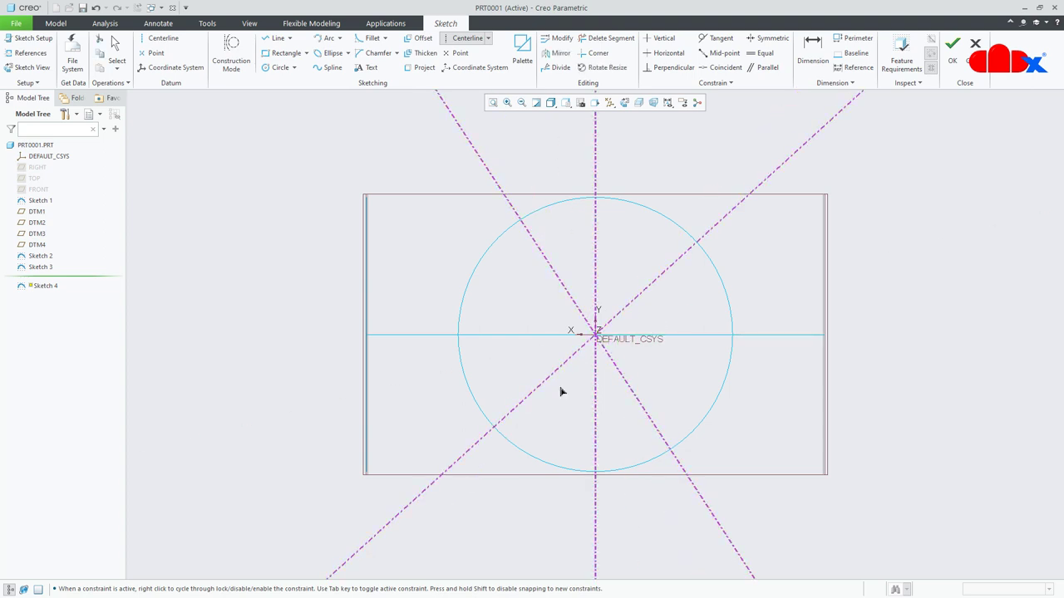
{"action": "middle_click", "coordinate": [686, 388]}
- Sketch a circle about 48 mm in diameter centred on the sketch origin
{"action": "right_click", "coordinate": [687, 389]}
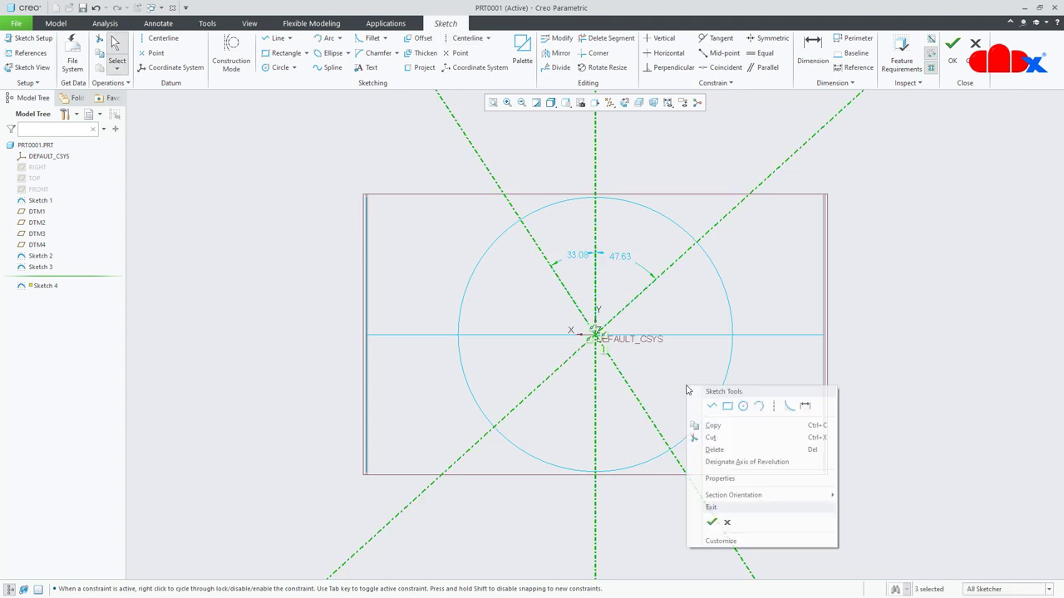
{"action": "left_click", "coordinate": [745, 408]}
{"action": "left_click", "coordinate": [595, 335]}
{"action": "left_click", "coordinate": [595, 389]}
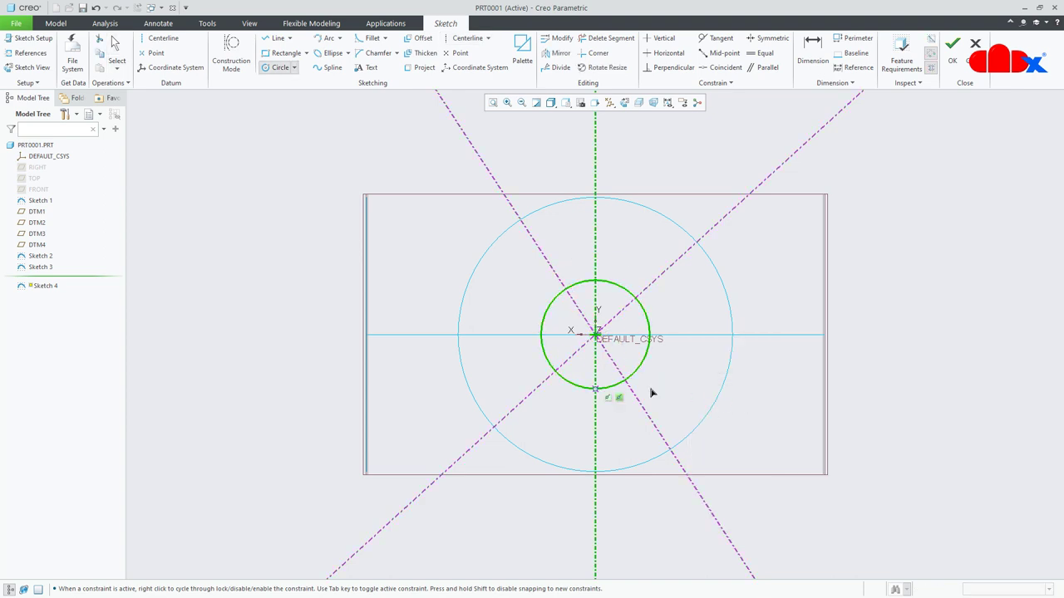
{"action": "middle_click", "coordinate": [703, 379]}
- Divide the small circle at its four intersections with the two inclined centerlines
{"action": "left_click", "coordinate": [555, 68]}
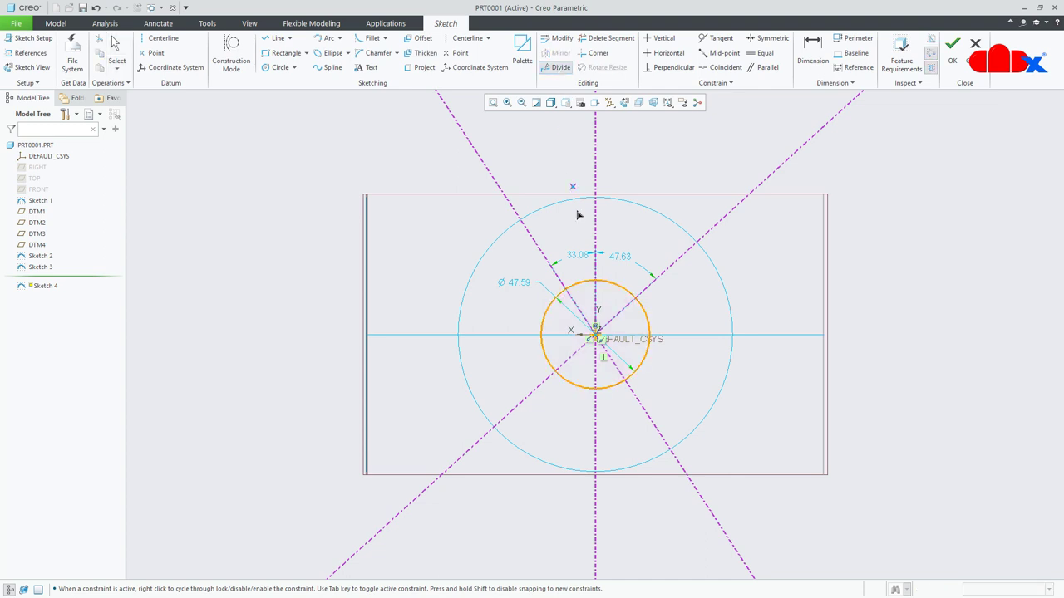
{"action": "left_click", "coordinate": [572, 285]}
{"action": "left_click", "coordinate": [640, 304]}
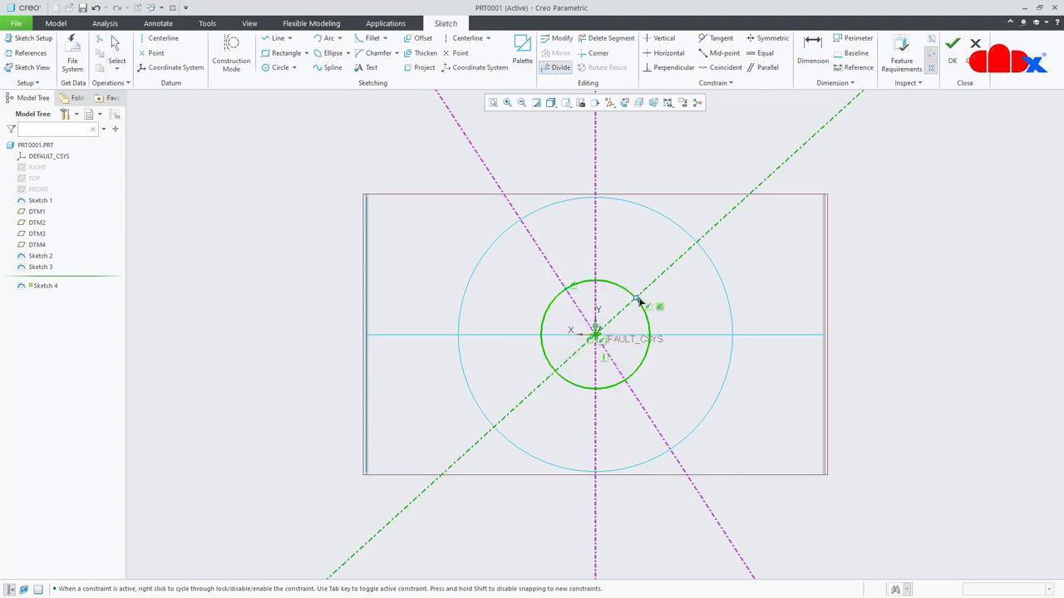
{"action": "left_click", "coordinate": [632, 378]}
{"action": "left_click", "coordinate": [561, 377]}
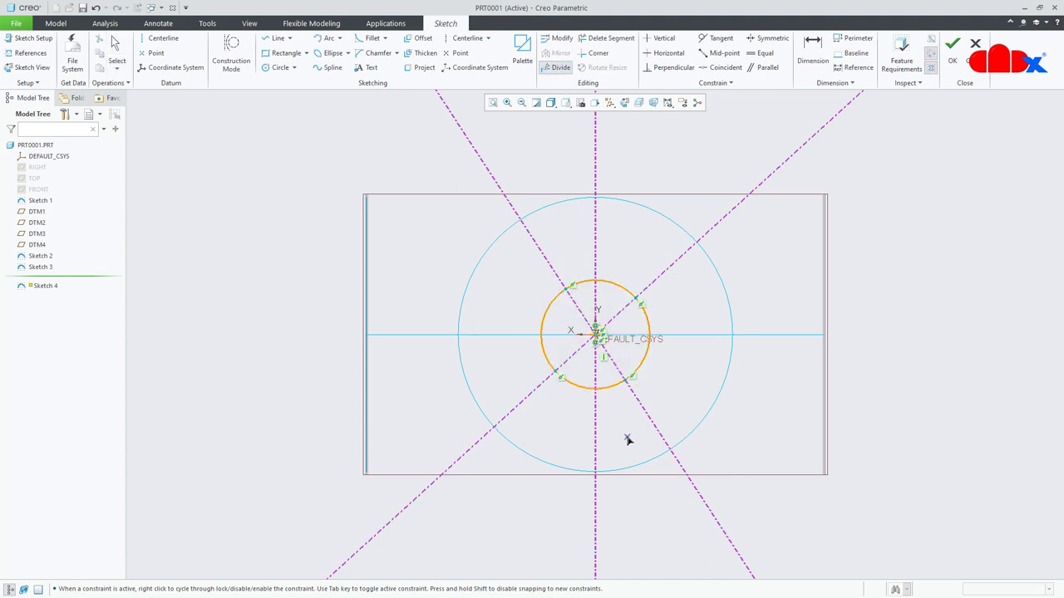
{"action": "middle_click", "coordinate": [654, 405]}
- Make the small circle's two upper division points symmetric about the vertical centerline
{"action": "left_click", "coordinate": [769, 38]}
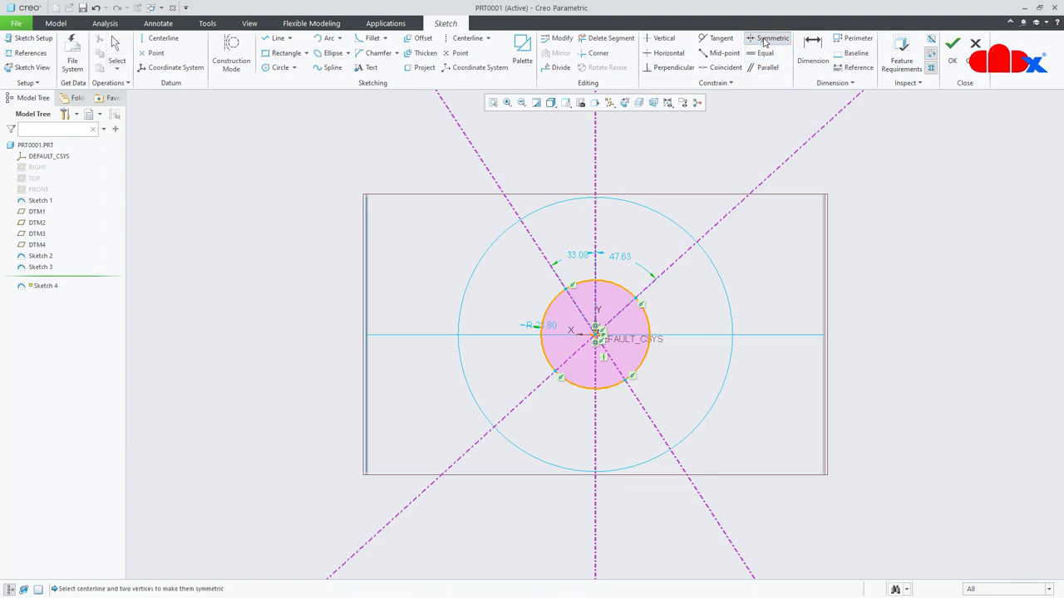
{"action": "left_click", "coordinate": [565, 291]}
{"action": "left_click", "coordinate": [637, 301]}
{"action": "left_click", "coordinate": [595, 226]}
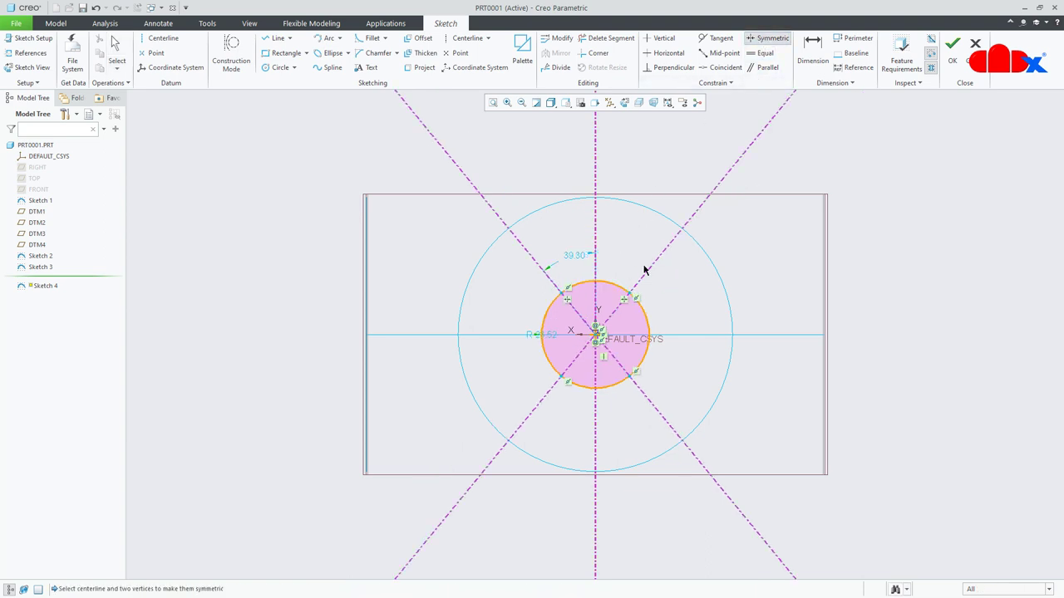
{"action": "key", "text": "Escape"}
- Dimension the angle between the two inclined centerlines at 45 degrees
{"action": "right_click", "coordinate": [677, 292]}
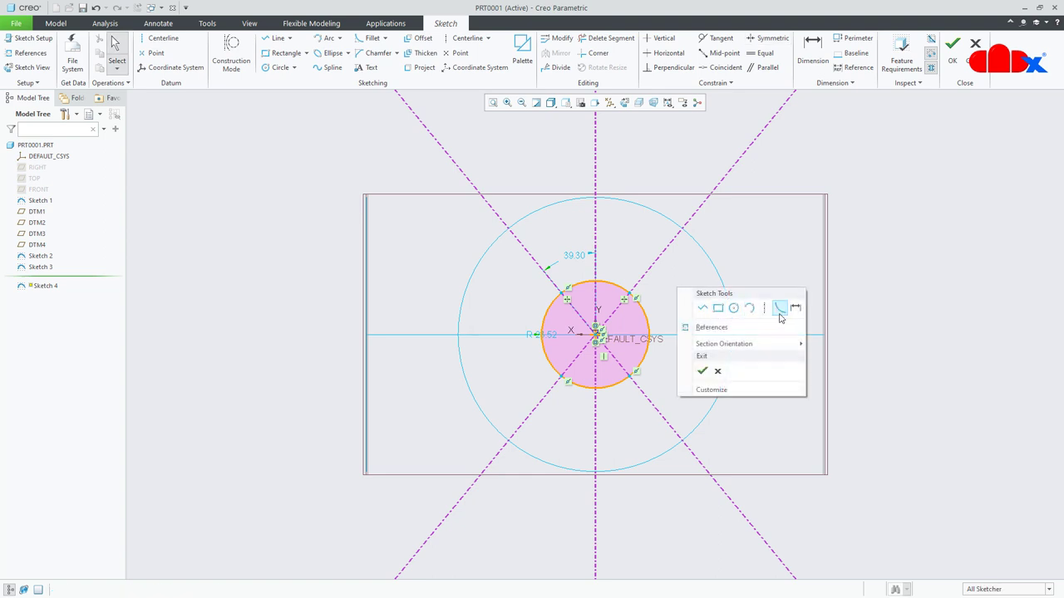
{"action": "left_click", "coordinate": [797, 308]}
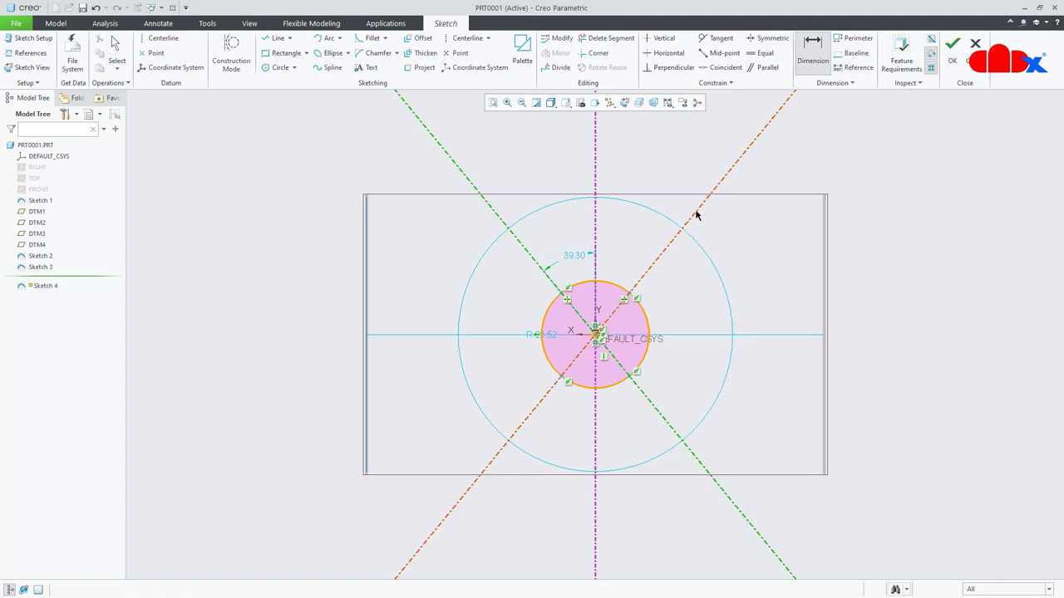
{"action": "middle_click", "coordinate": [621, 150]}
{"action": "type", "text": "45"}
{"action": "key", "text": "Return"}
- Set the divided circle's radius to 60 mm and finish the sketch
{"action": "left_click", "coordinate": [646, 308]}
{"action": "middle_click", "coordinate": [691, 288]}
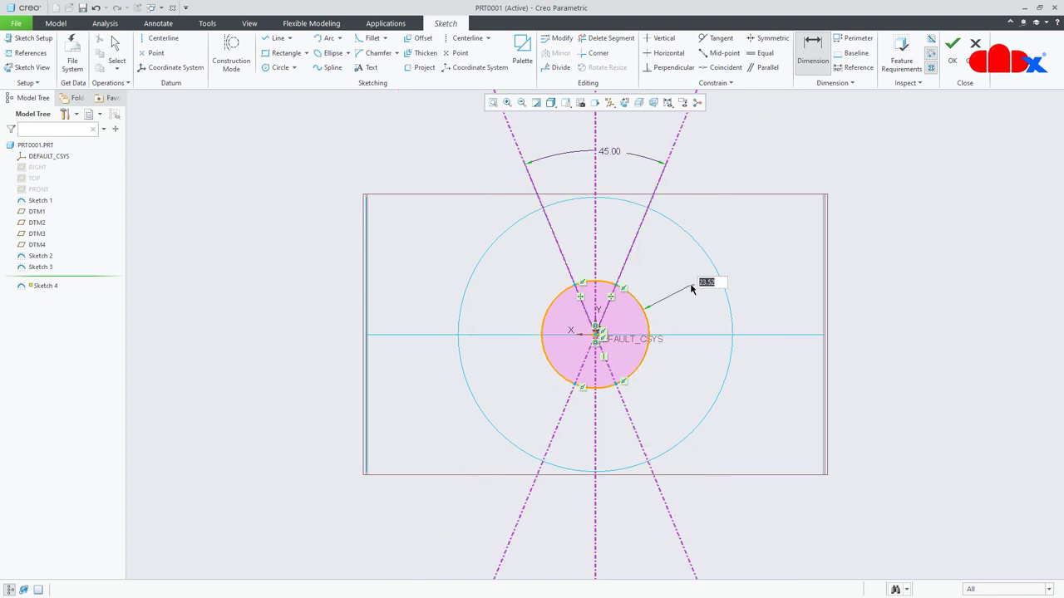
{"action": "key", "text": "Return"}
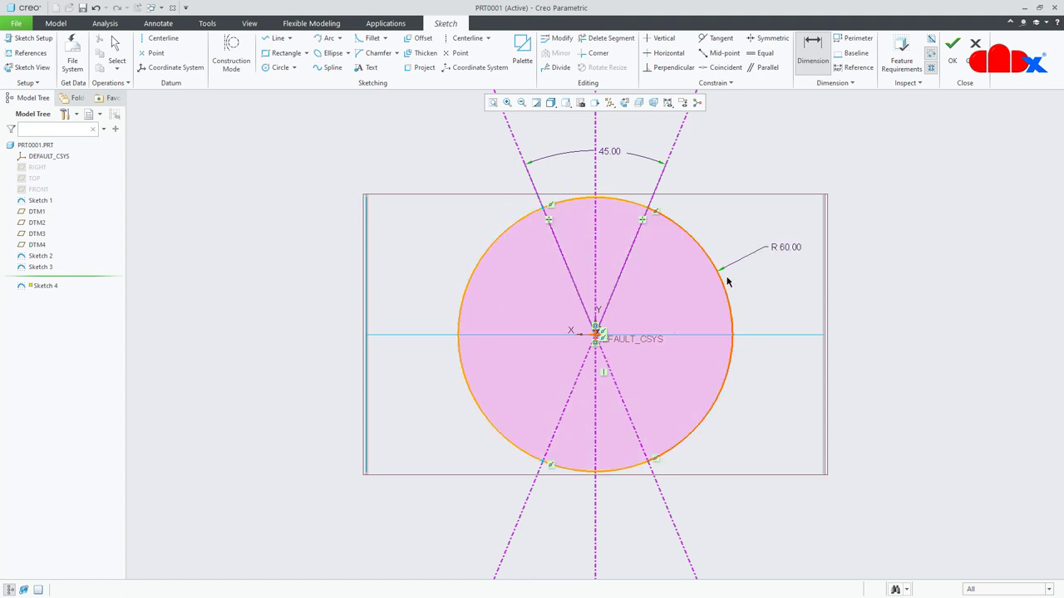
{"action": "right_click", "coordinate": [771, 287]}
{"action": "left_click", "coordinate": [795, 368]}
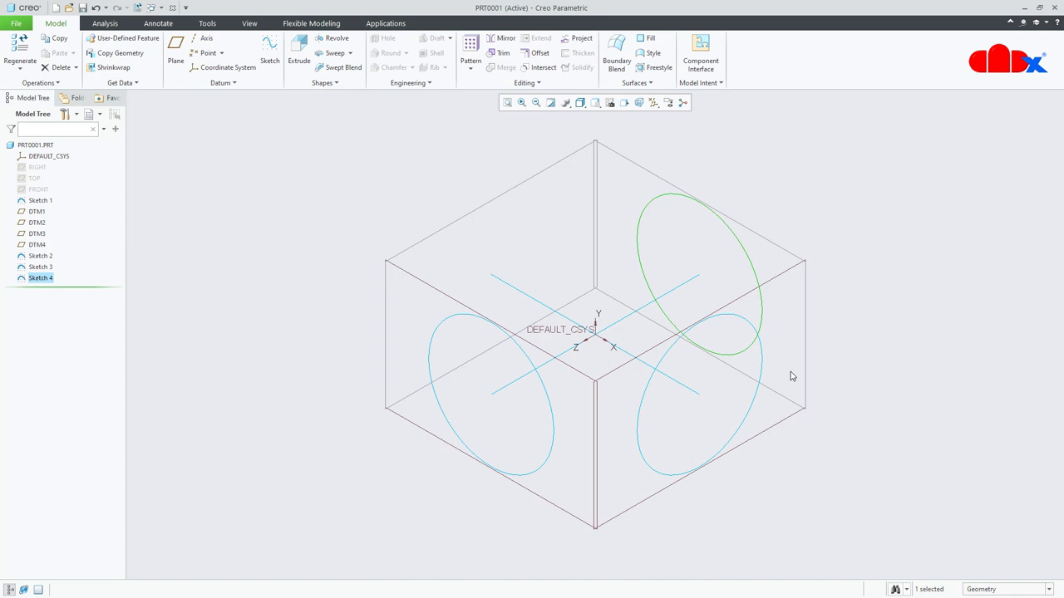
- Start a sketch on datum plane DTM4, the one end plane without a profile, viewed square-on
{"action": "mouse_move", "coordinate": [693, 382]}
{"action": "middle_mouse_down"}
{"action": "mouse_move", "coordinate": [637, 325]}
{"action": "mouse_move", "coordinate": [767, 336]}
{"action": "middle_mouse_up"}
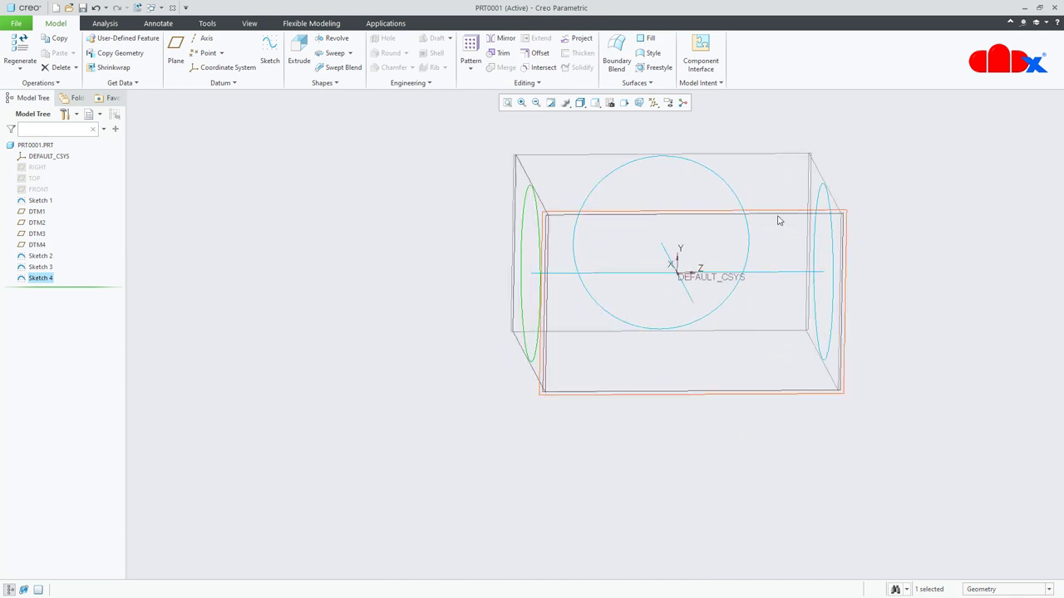
{"action": "left_click", "coordinate": [776, 216]}
{"action": "left_click", "coordinate": [270, 60]}
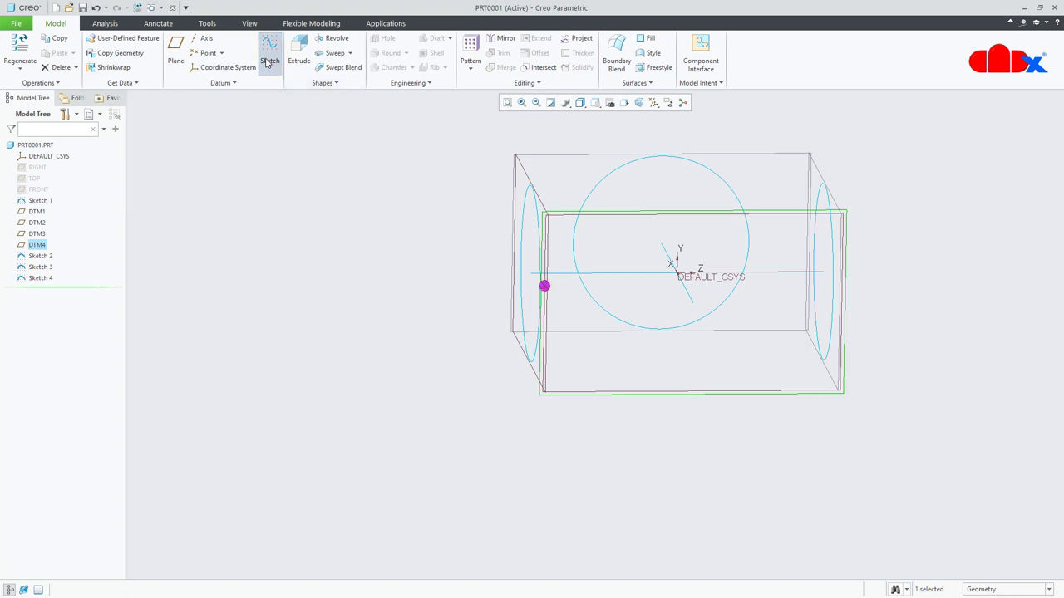
{"action": "left_click", "coordinate": [625, 102]}
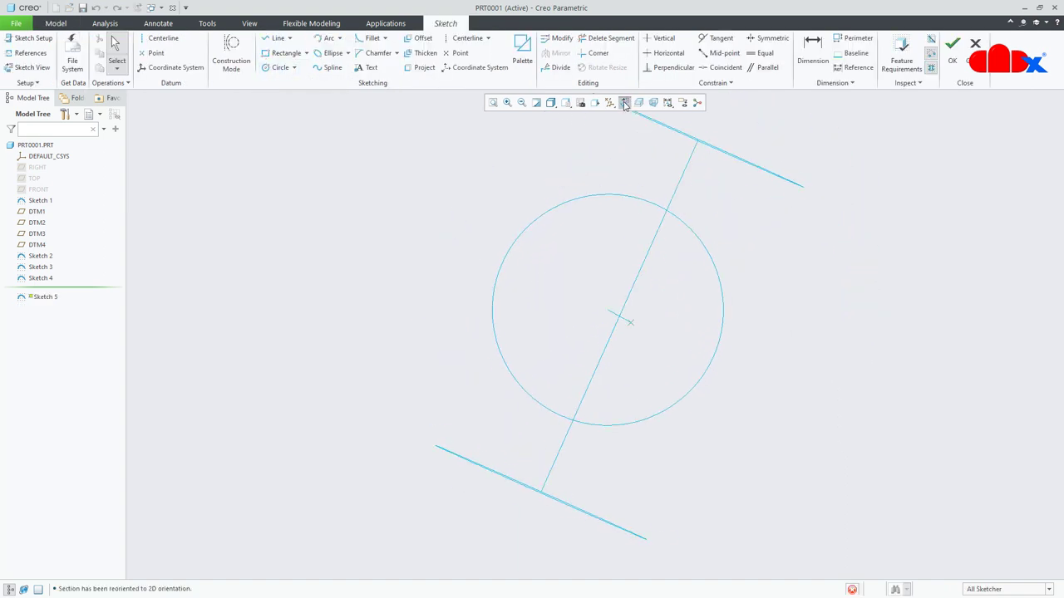
- Draw a horizontal centerline and two oppositely inclined centerlines through the sketch origin
{"action": "right_click", "coordinate": [790, 312]}
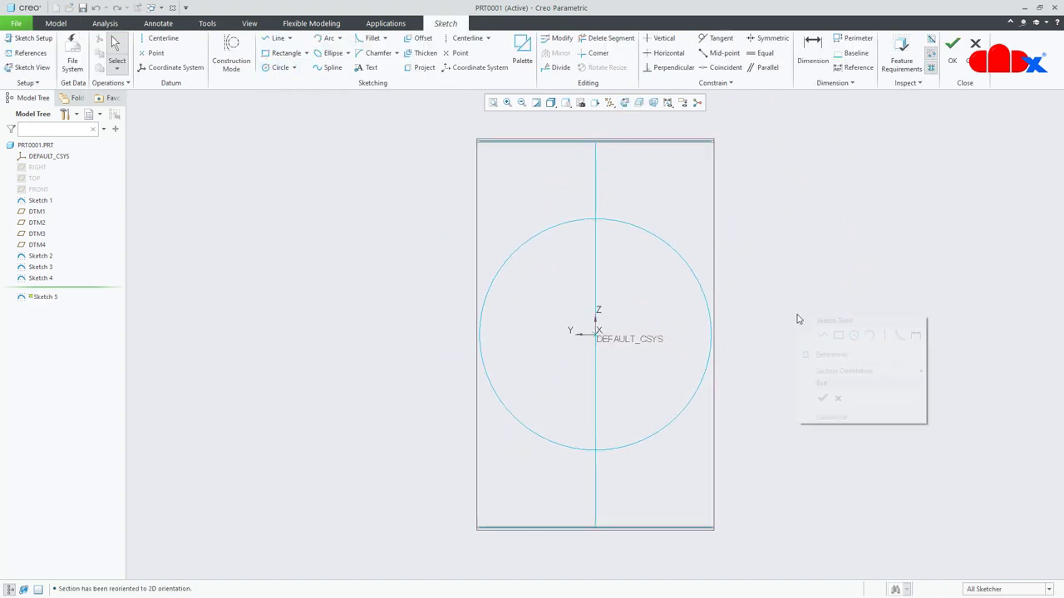
{"action": "left_click", "coordinate": [868, 333]}
{"action": "left_click", "coordinate": [597, 335]}
{"action": "left_click", "coordinate": [732, 336]}
{"action": "left_click", "coordinate": [597, 336]}
{"action": "left_click", "coordinate": [688, 368]}
{"action": "left_click", "coordinate": [598, 336]}
{"action": "left_click", "coordinate": [448, 426]}
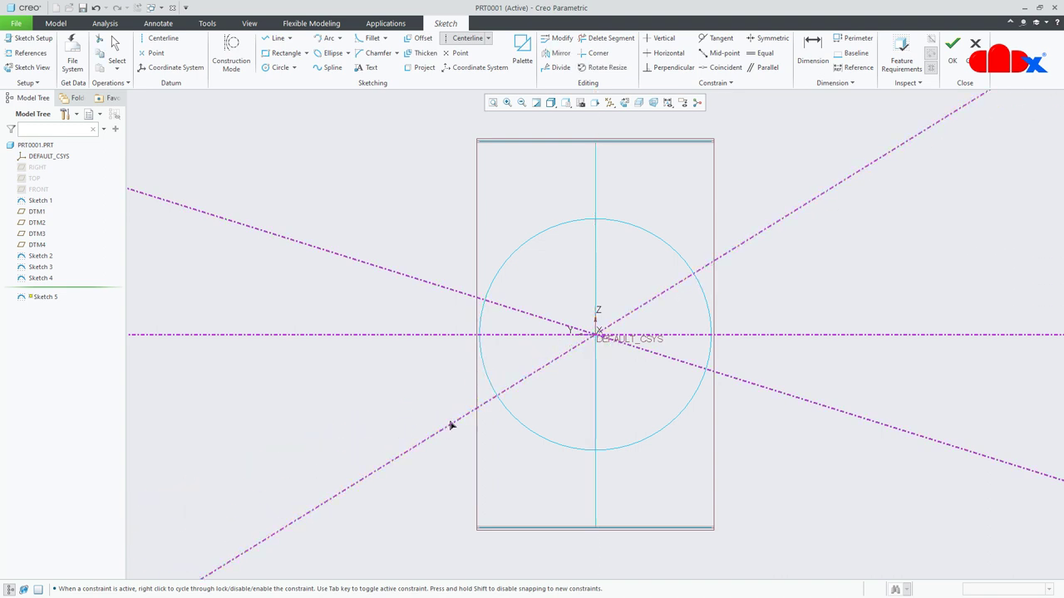
{"action": "middle_click", "coordinate": [748, 449]}
- Sketch a circle about 58 mm in diameter centred on the sketch origin
{"action": "right_click", "coordinate": [750, 449]}
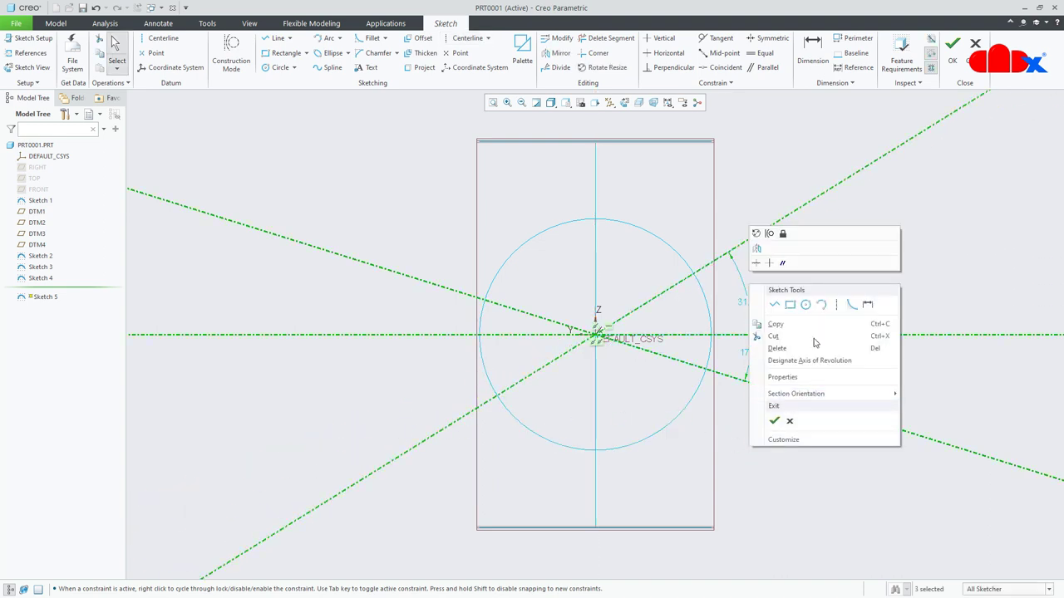
{"action": "left_click", "coordinate": [805, 304]}
{"action": "left_click", "coordinate": [596, 335]}
{"action": "left_click", "coordinate": [609, 389]}
{"action": "middle_click", "coordinate": [643, 400]}
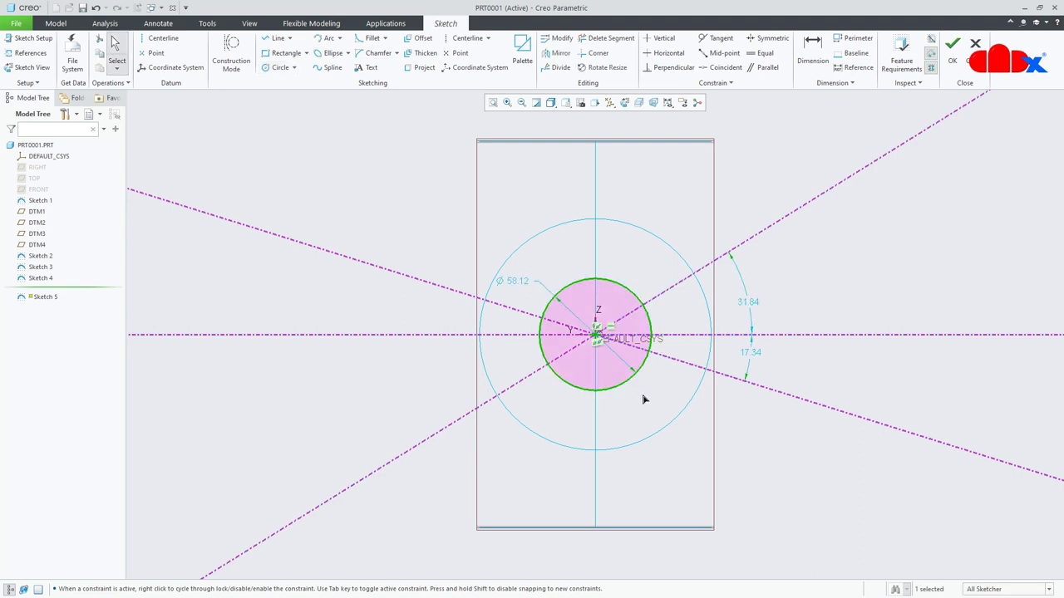
- Divide the new circle at its four intersections with the inclined centerlines
{"action": "left_click", "coordinate": [556, 67]}
{"action": "left_click", "coordinate": [541, 318]}
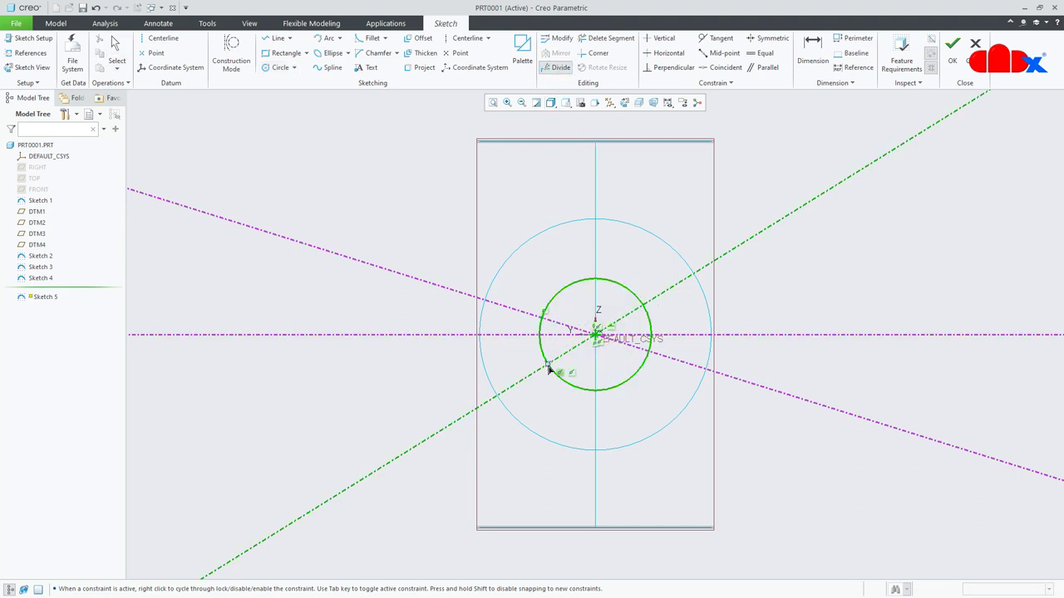
{"action": "left_click", "coordinate": [551, 370]}
{"action": "left_click", "coordinate": [651, 345]}
{"action": "left_click", "coordinate": [648, 313]}
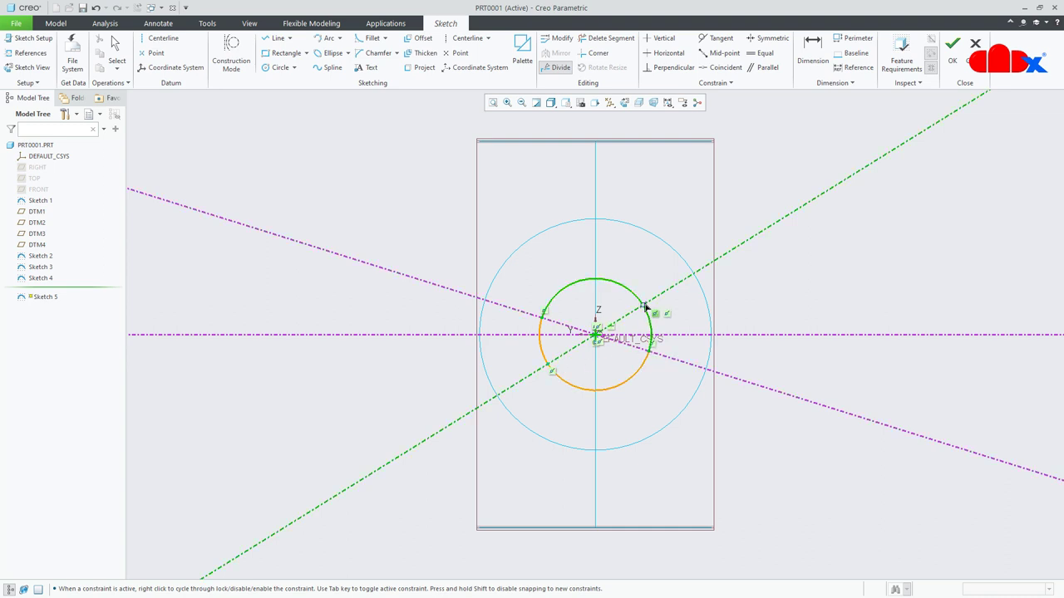
{"action": "middle_click", "coordinate": [683, 309]}
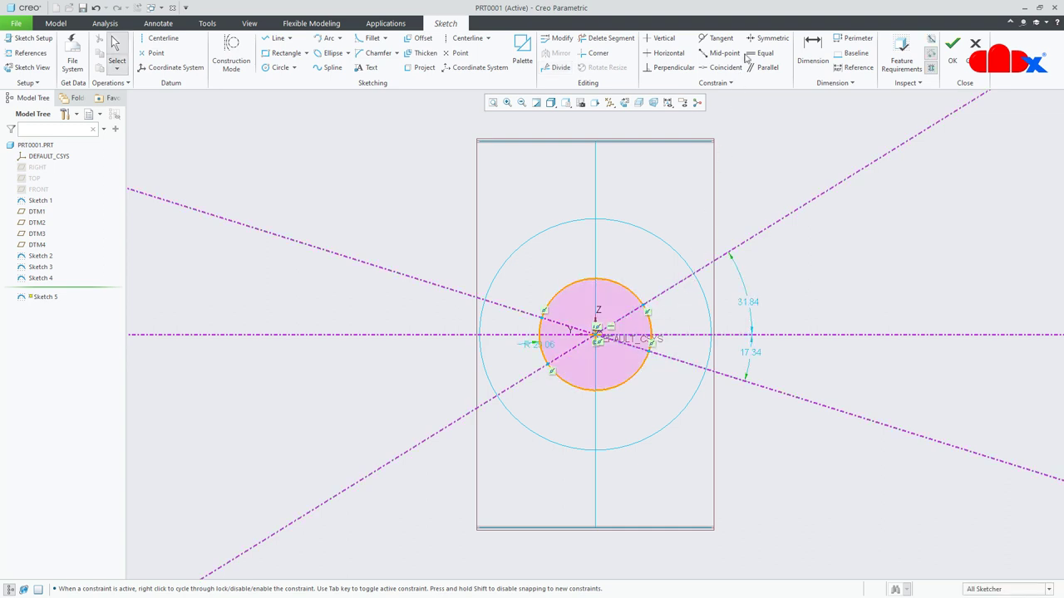
- Make the circle's two left division points symmetric about the horizontal centerline
{"action": "left_click", "coordinate": [767, 38]}
{"action": "left_click", "coordinate": [542, 314]}
{"action": "left_click", "coordinate": [551, 369]}
{"action": "left_click", "coordinate": [514, 335]}
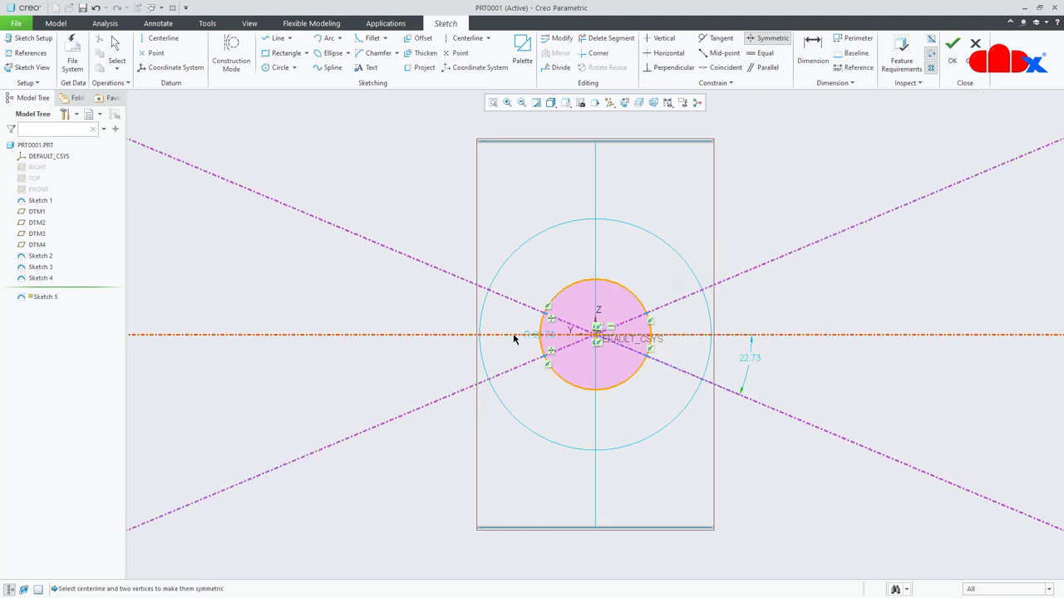
{"action": "middle_click", "coordinate": [549, 408]}
- Dimension the angle between the inclined centerlines at 45 degrees, across the horizontal centerline
{"action": "right_click", "coordinate": [549, 407]}
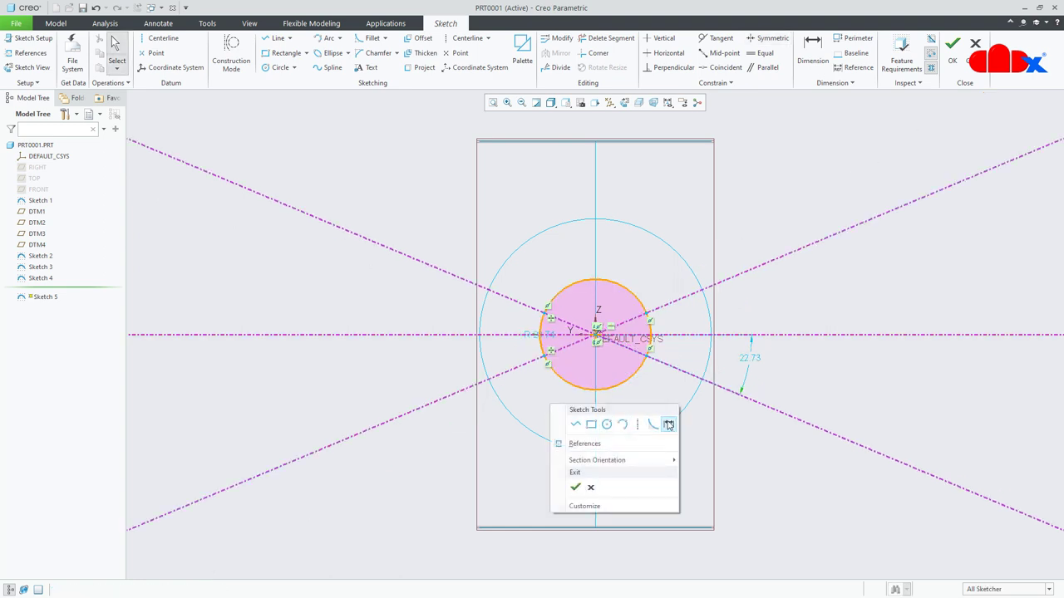
{"action": "left_click", "coordinate": [668, 425]}
{"action": "left_click", "coordinate": [355, 239]}
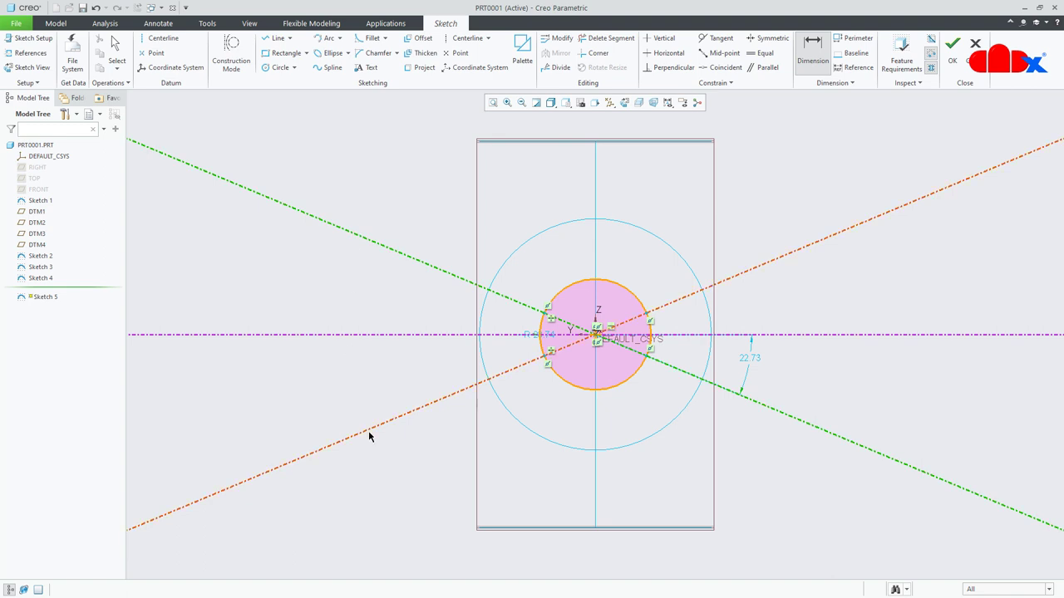
{"action": "middle_click", "coordinate": [355, 371]}
{"action": "type", "text": "45"}
{"action": "key", "text": "Return"}
- Set the circle's radius to 60 mm, finish the sketch and restore the default model orientation
{"action": "left_click", "coordinate": [565, 385]}
{"action": "middle_click", "coordinate": [457, 446]}
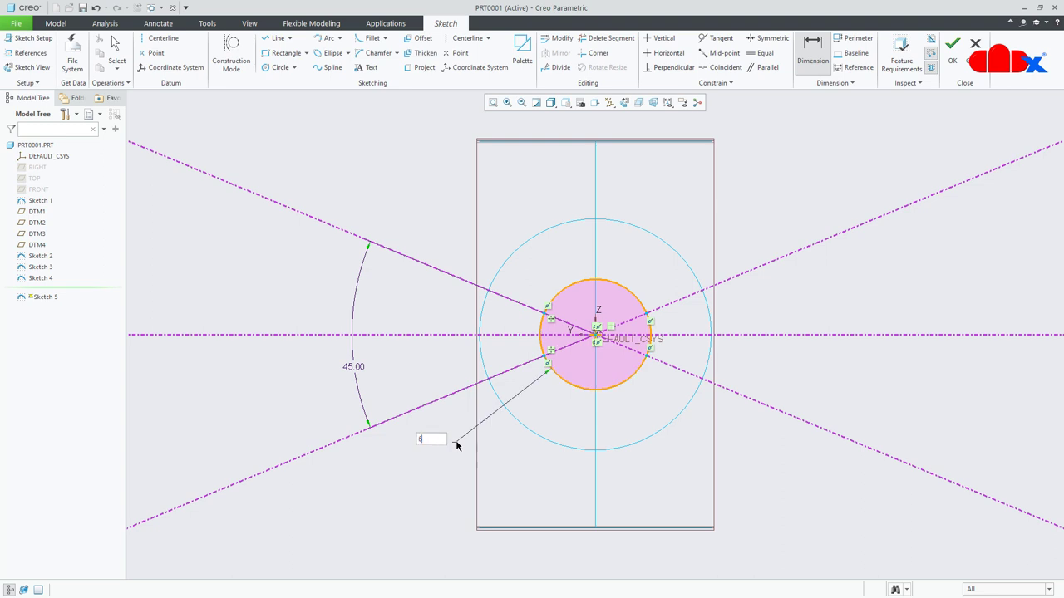
{"action": "key", "text": "Return"}
{"action": "right_click", "coordinate": [456, 446]}
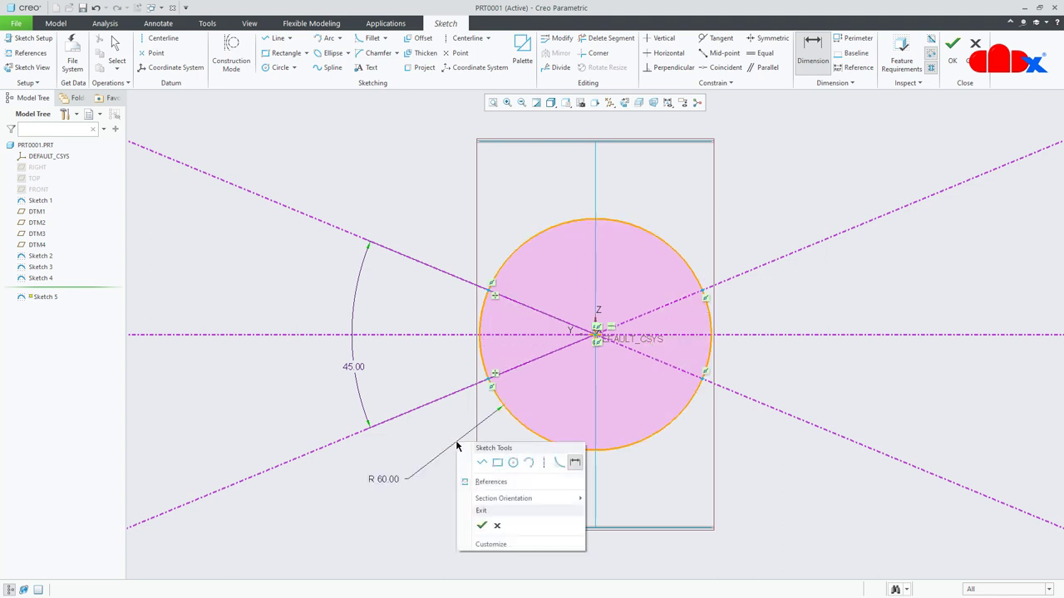
{"action": "left_click", "coordinate": [478, 530]}
{"action": "key", "text": "ctrl+d"}
{"action": "left_click", "coordinate": [555, 532]}
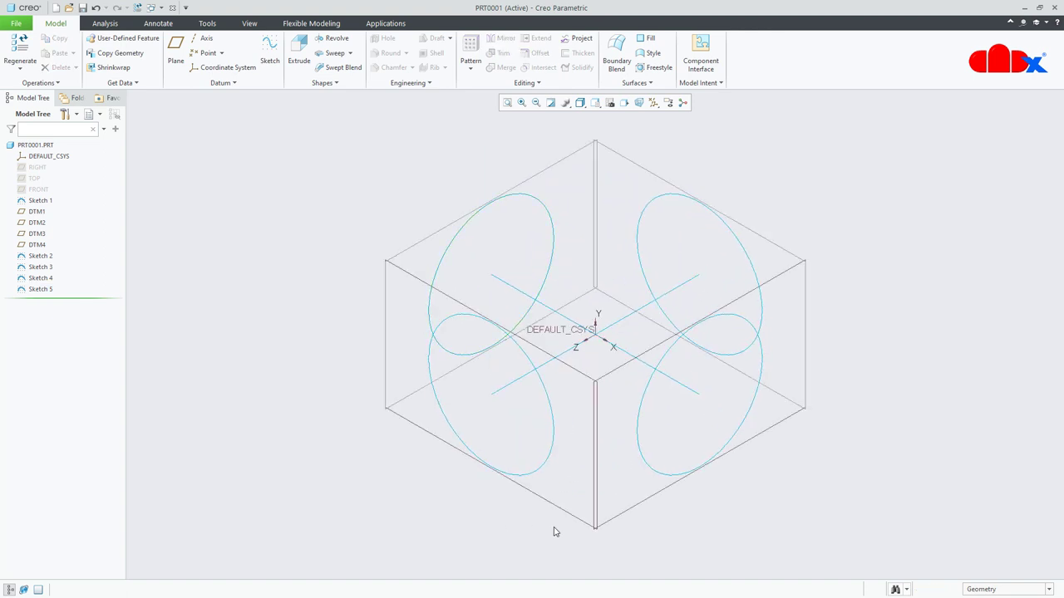
- Start a boundary blend and turn off the display of all datum features
{"action": "left_click", "coordinate": [617, 58]}
{"action": "left_click", "coordinate": [653, 102]}
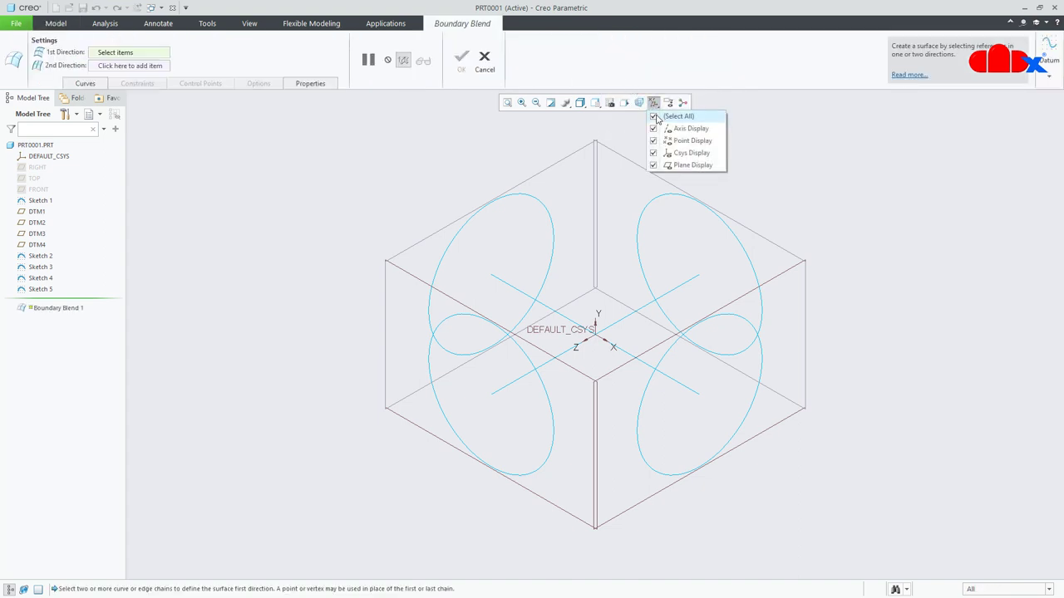
{"action": "left_click", "coordinate": [654, 117]}
{"action": "left_click", "coordinate": [592, 384]}
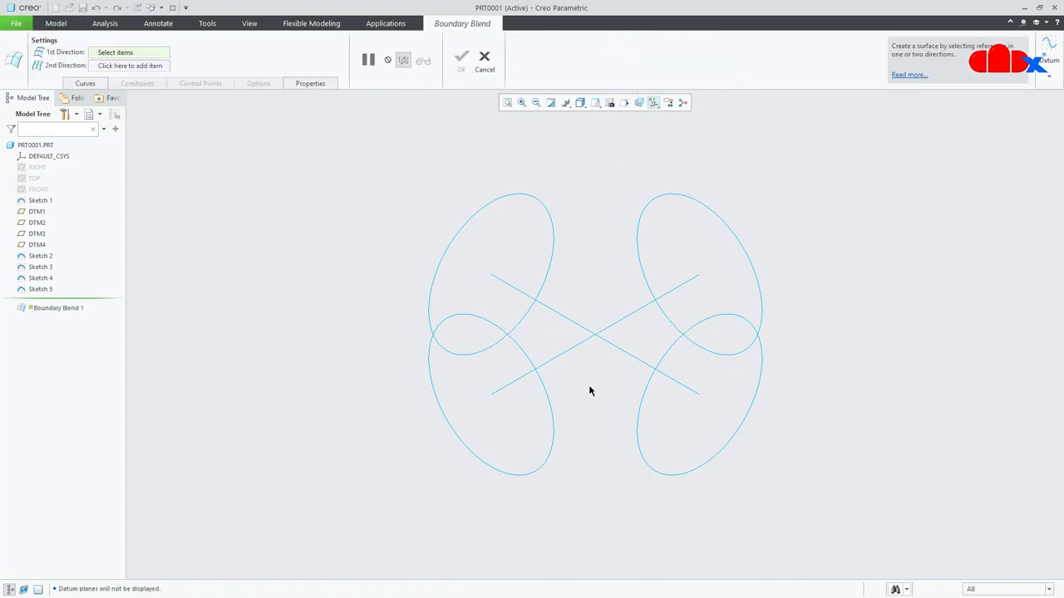
- Choose the facing side arcs of the two front circular profiles as the blend's first-direction chains
{"action": "right_click", "coordinate": [555, 436]}
{"action": "left_click", "coordinate": [555, 436]}
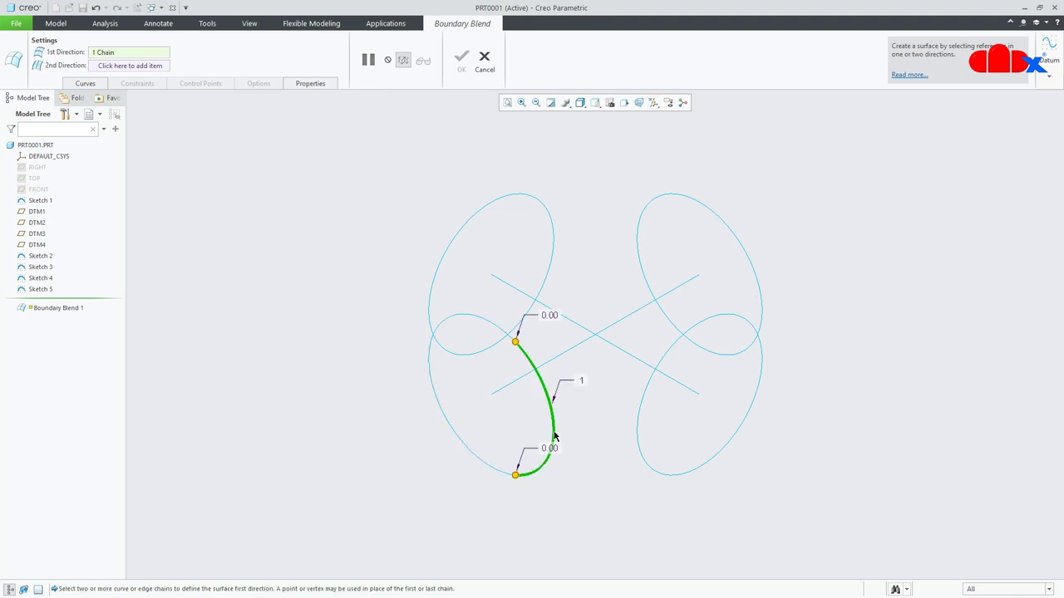
{"action": "right_click", "coordinate": [638, 449]}
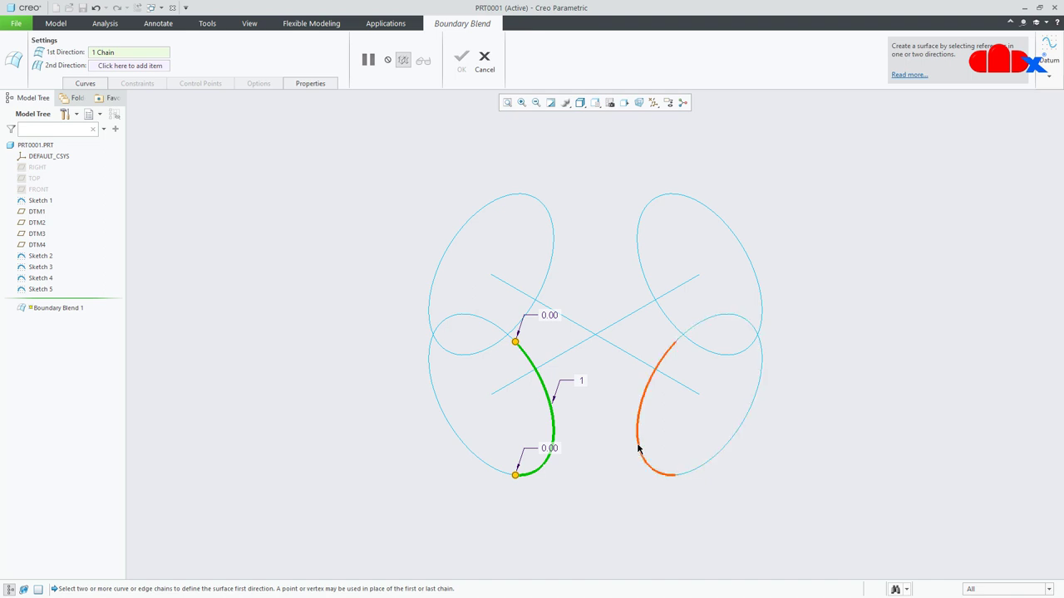
{"action": "left_click", "coordinate": [638, 449], "text": "ctrl"}
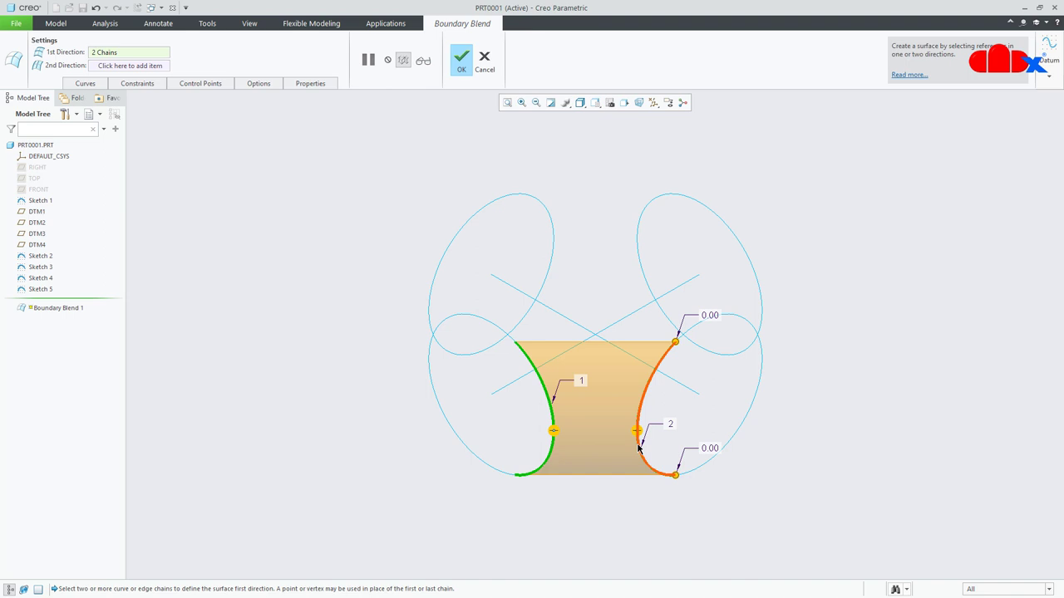
- Set the boundary condition to Normal at both chains and complete the boundary blend
{"action": "right_click", "coordinate": [555, 433]}
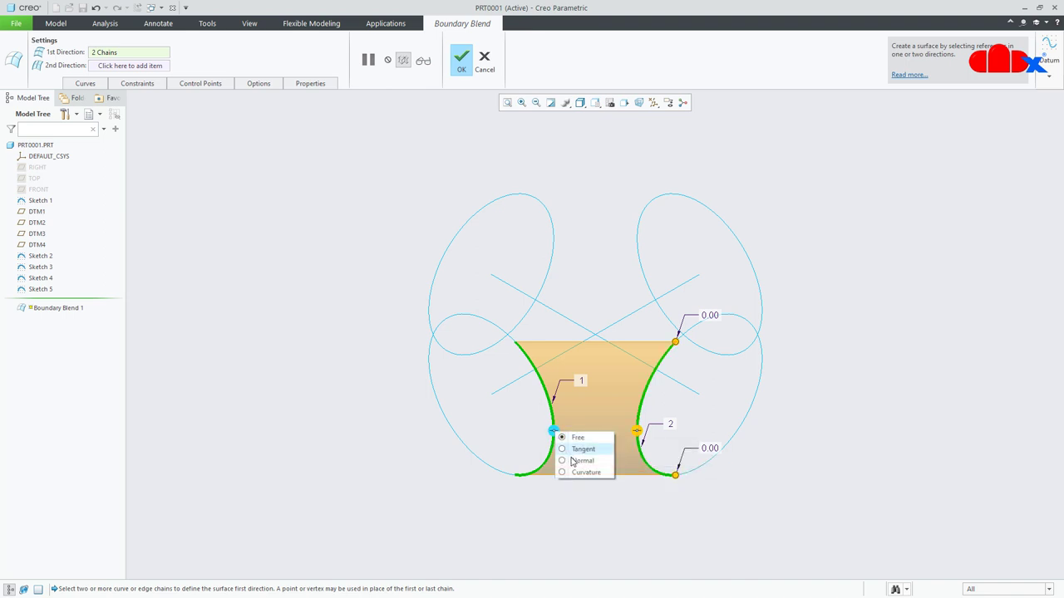
{"action": "left_click", "coordinate": [574, 462]}
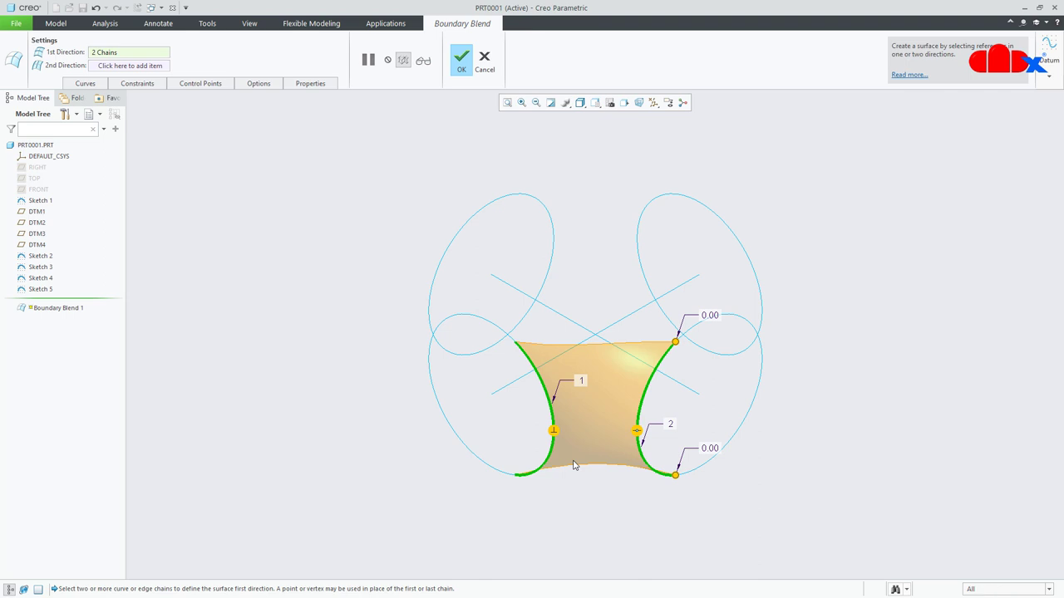
{"action": "right_click", "coordinate": [636, 430]}
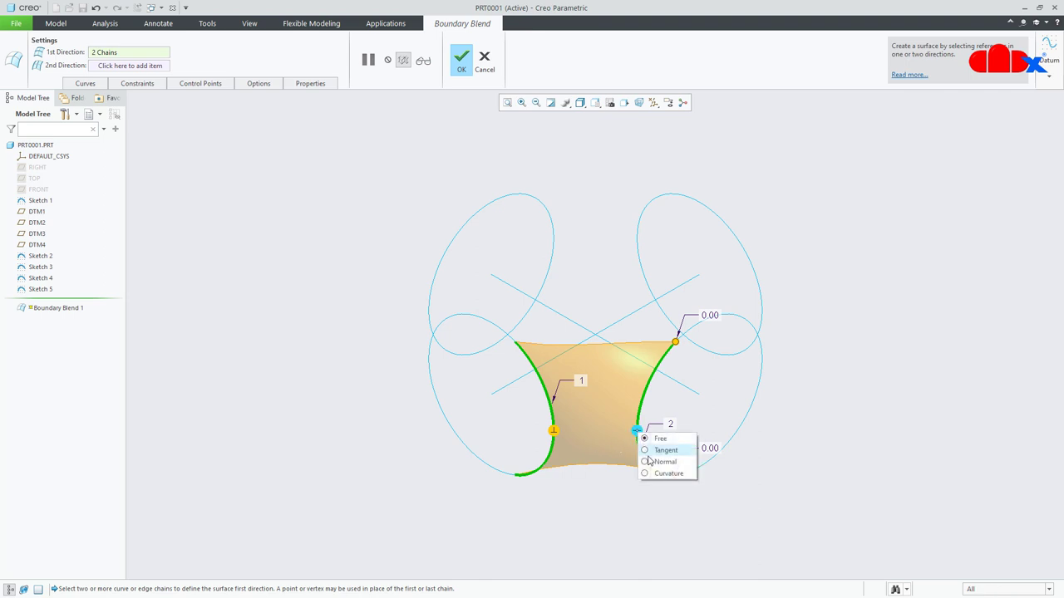
{"action": "left_click", "coordinate": [654, 460]}
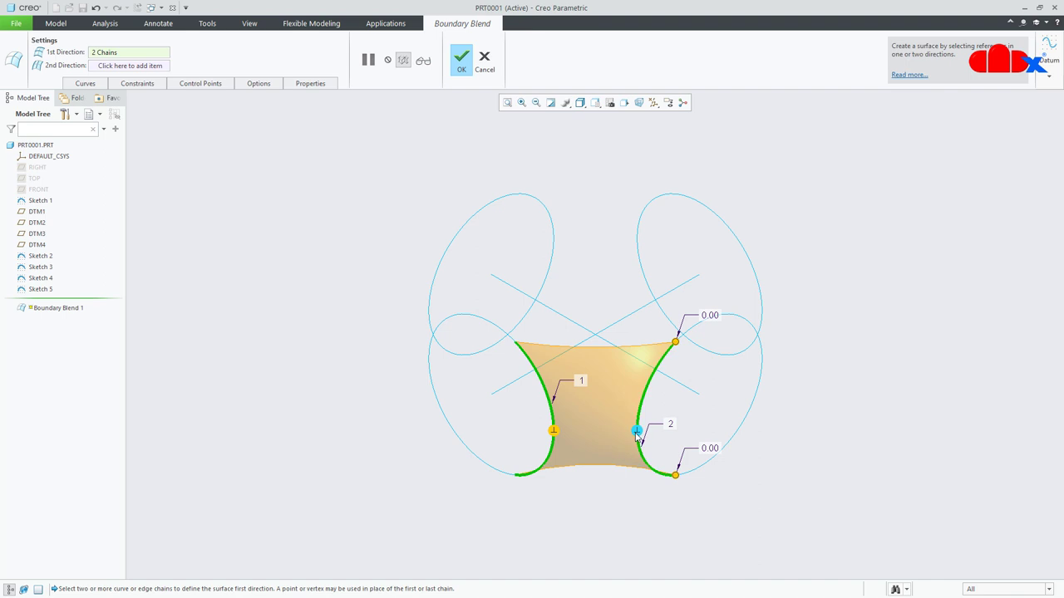
{"action": "right_click", "coordinate": [636, 431]}
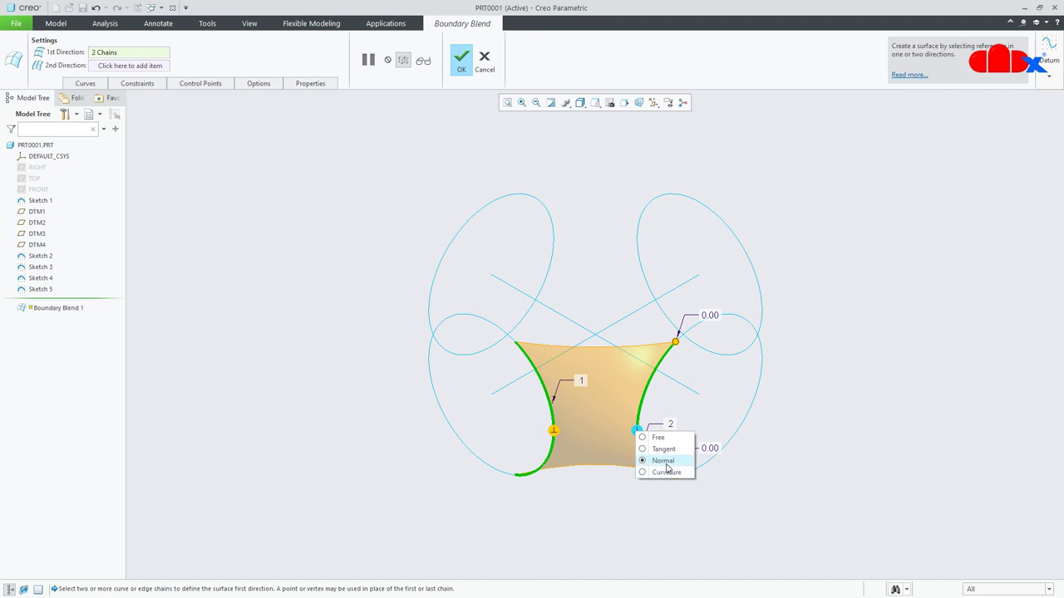
{"action": "left_click", "coordinate": [462, 63]}
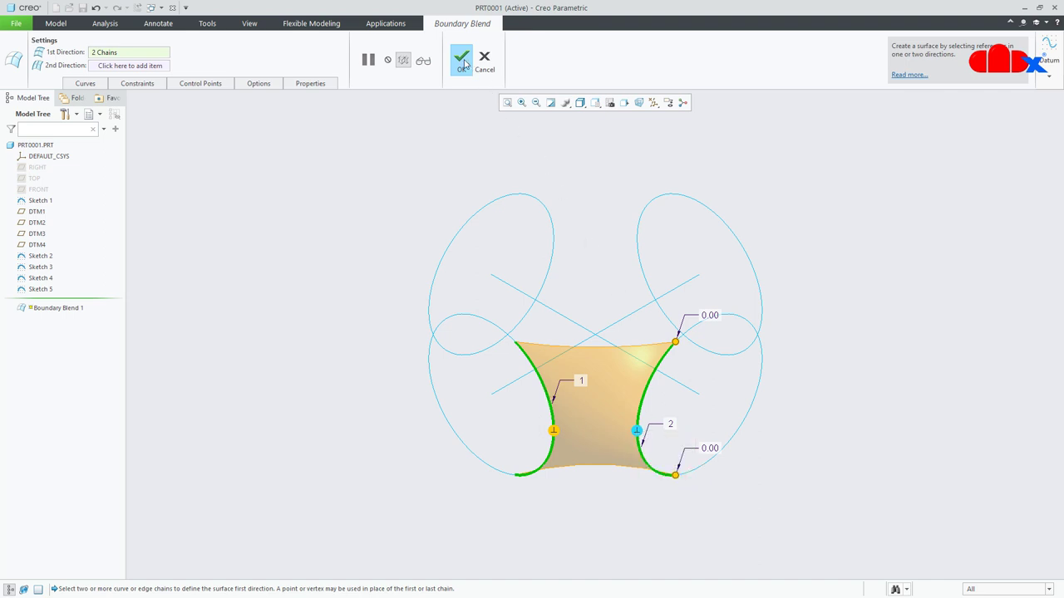
{"action": "left_click", "coordinate": [464, 65]}
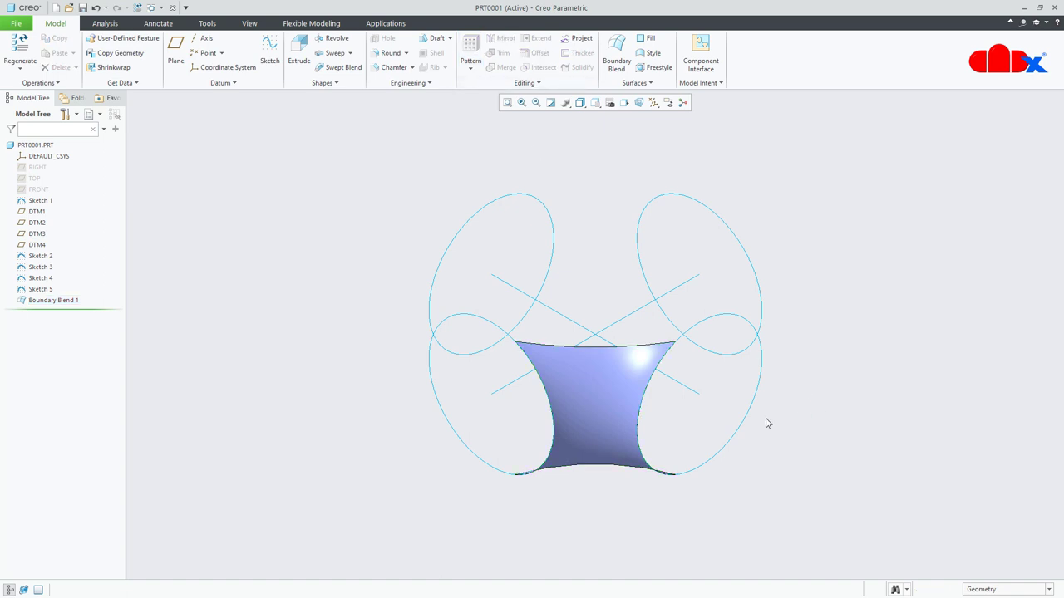
- Start a second boundary blend and choose the facing side arcs of the next adjacent pair of circular profiles as its first-direction chains
{"action": "mouse_move", "coordinate": [602, 454]}
{"action": "middle_mouse_down"}
{"action": "mouse_move", "coordinate": [534, 477]}
{"action": "mouse_move", "coordinate": [550, 440]}
{"action": "middle_mouse_up"}
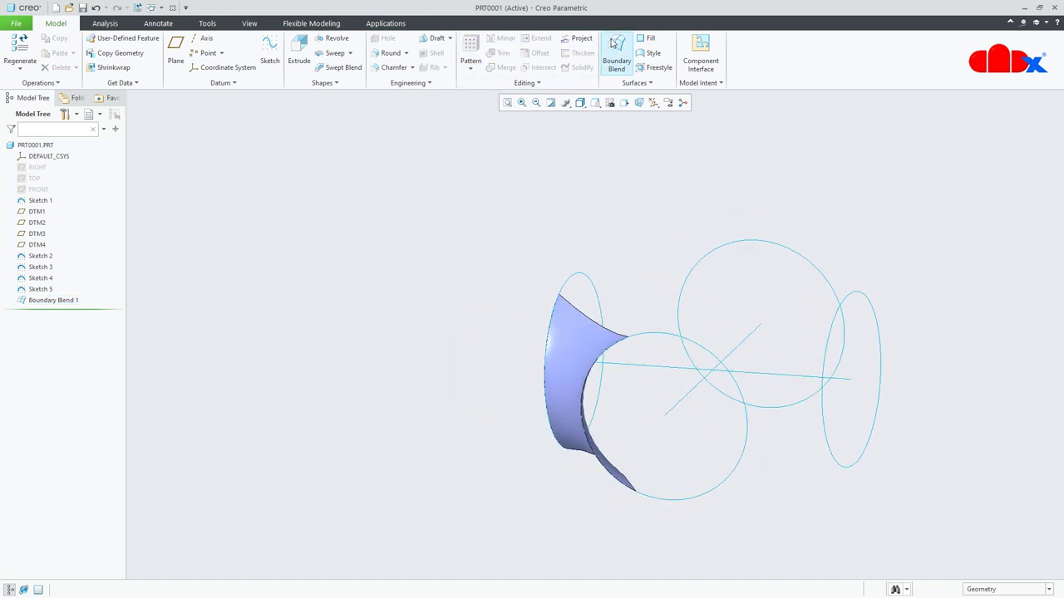
{"action": "left_click", "coordinate": [614, 51]}
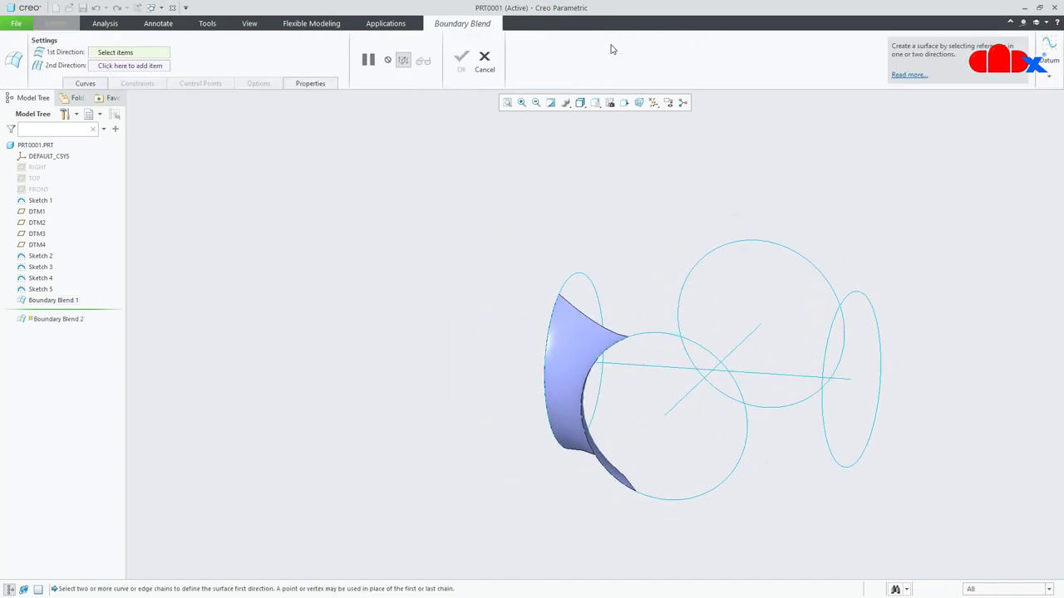
{"action": "left_click", "coordinate": [748, 436]}
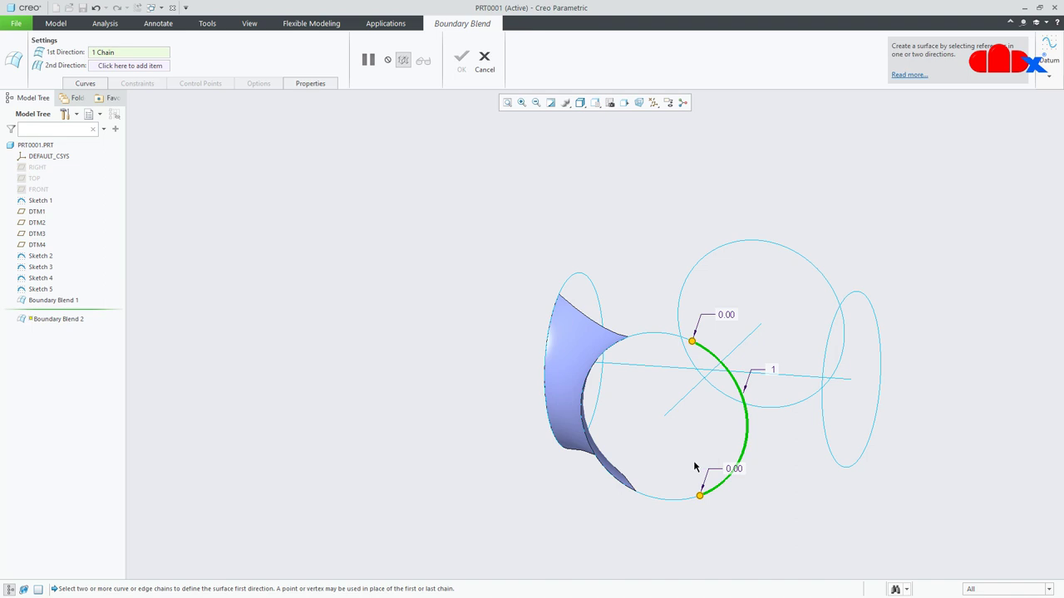
{"action": "scroll", "coordinate": [690, 473], "scroll_direction": "down", "scroll_amount": 3}
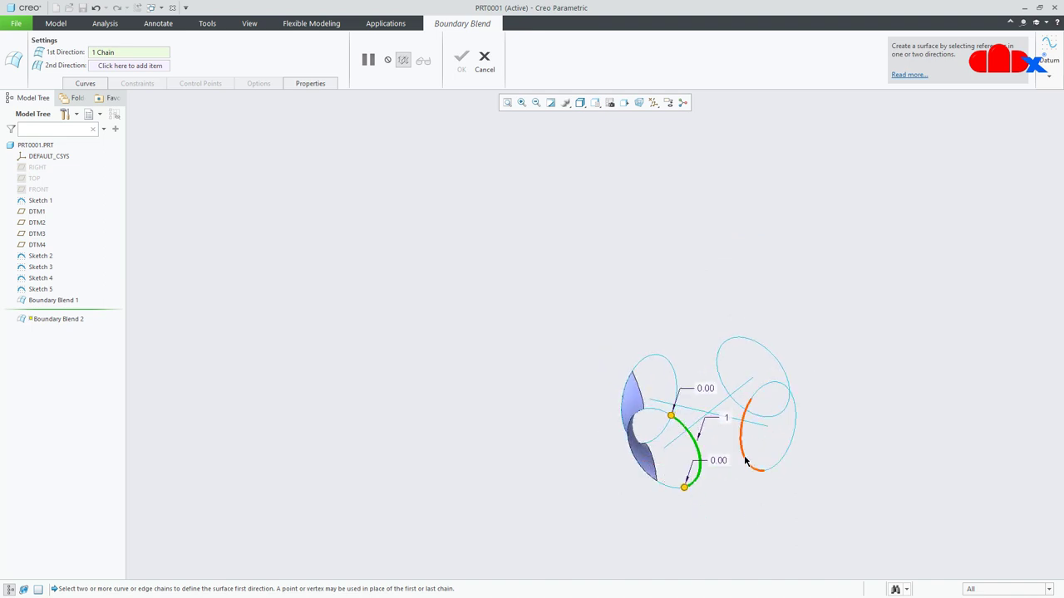
{"action": "left_click", "coordinate": [744, 456], "text": "ctrl"}
- Set the boundary condition to Normal at both chains and complete the second boundary blend
{"action": "right_click", "coordinate": [744, 453]}
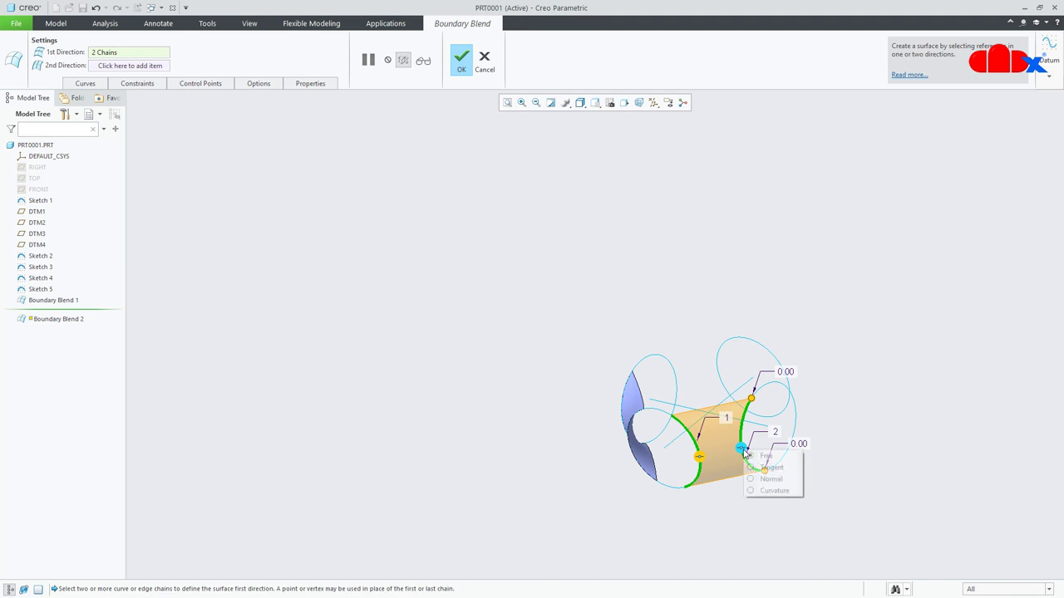
{"action": "left_click", "coordinate": [752, 478]}
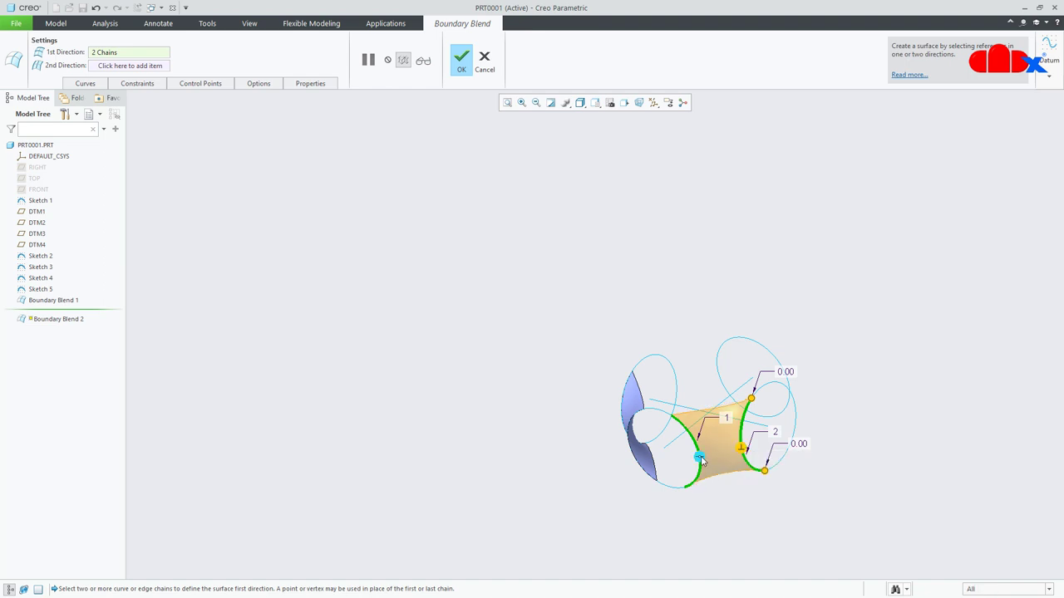
{"action": "right_click", "coordinate": [700, 460]}
{"action": "left_click", "coordinate": [716, 485]}
{"action": "middle_click_drag", "start_coordinate": [750, 489], "coordinate": [729, 507]}
{"action": "middle_click", "coordinate": [859, 536]}
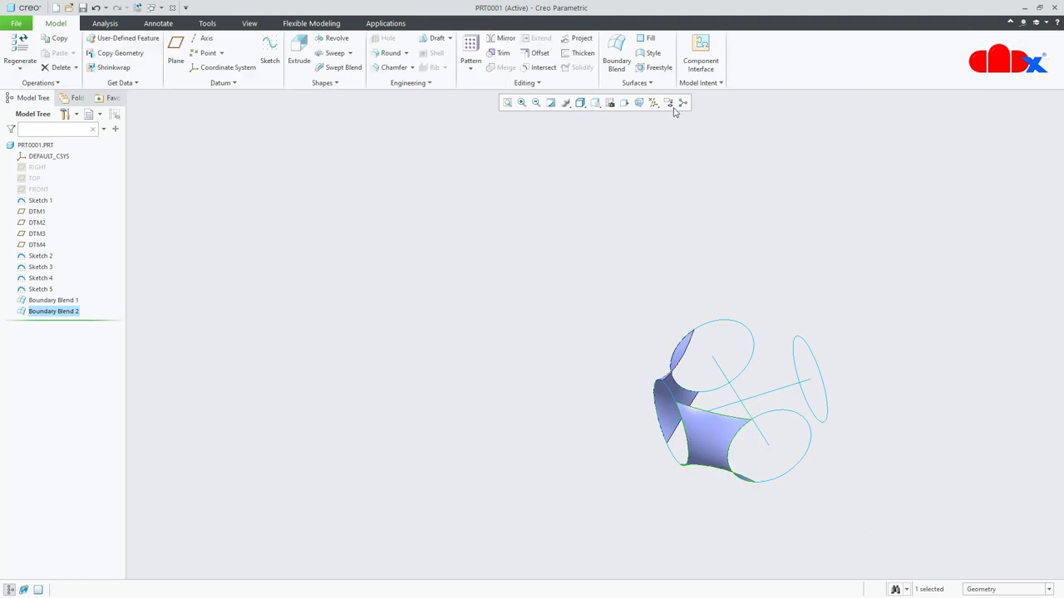
- Start a third boundary blend using the facing side arcs of another unjoined pair of adjacent circular profiles as first-direction chains
{"action": "left_click", "coordinate": [615, 54]}
{"action": "mouse_move", "coordinate": [773, 432]}
{"action": "middle_mouse_down"}
{"action": "mouse_move", "coordinate": [729, 373]}
{"action": "mouse_move", "coordinate": [736, 440]}
{"action": "middle_mouse_up"}
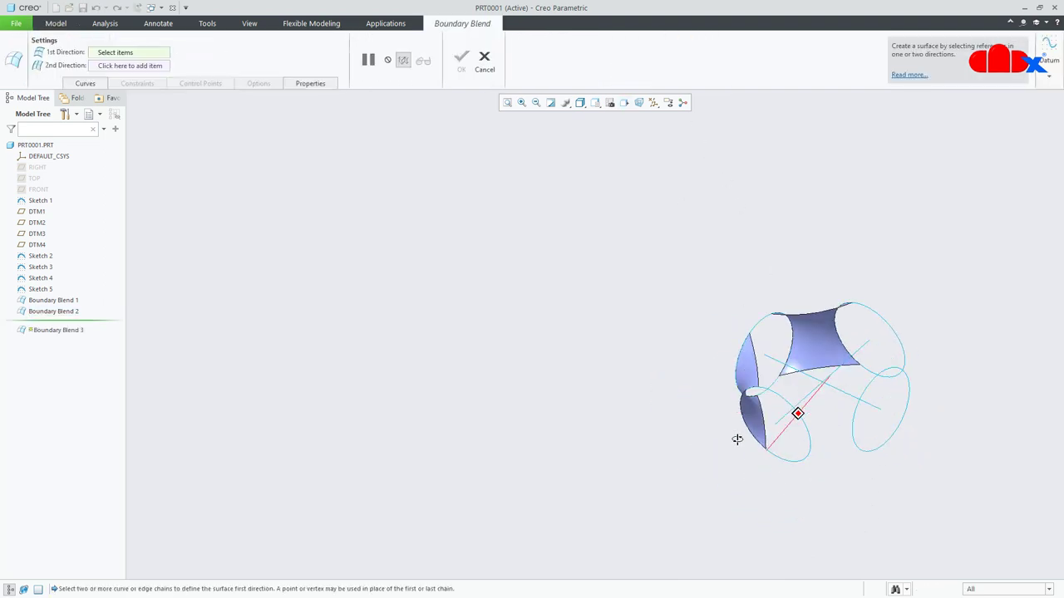
{"action": "scroll", "coordinate": [826, 420], "scroll_direction": "down", "scroll_amount": 5}
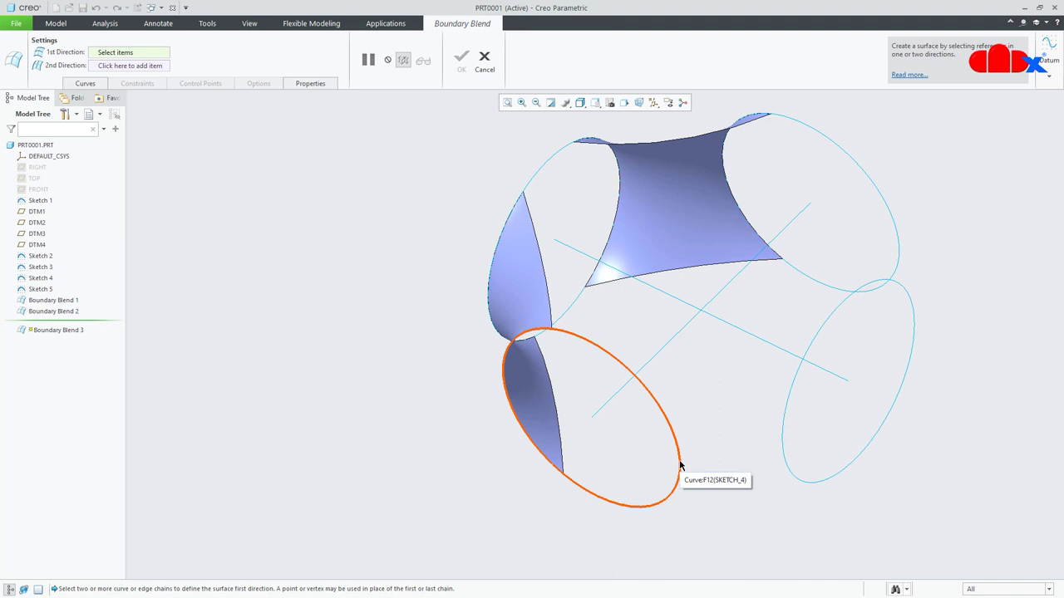
{"action": "left_click", "coordinate": [680, 467]}
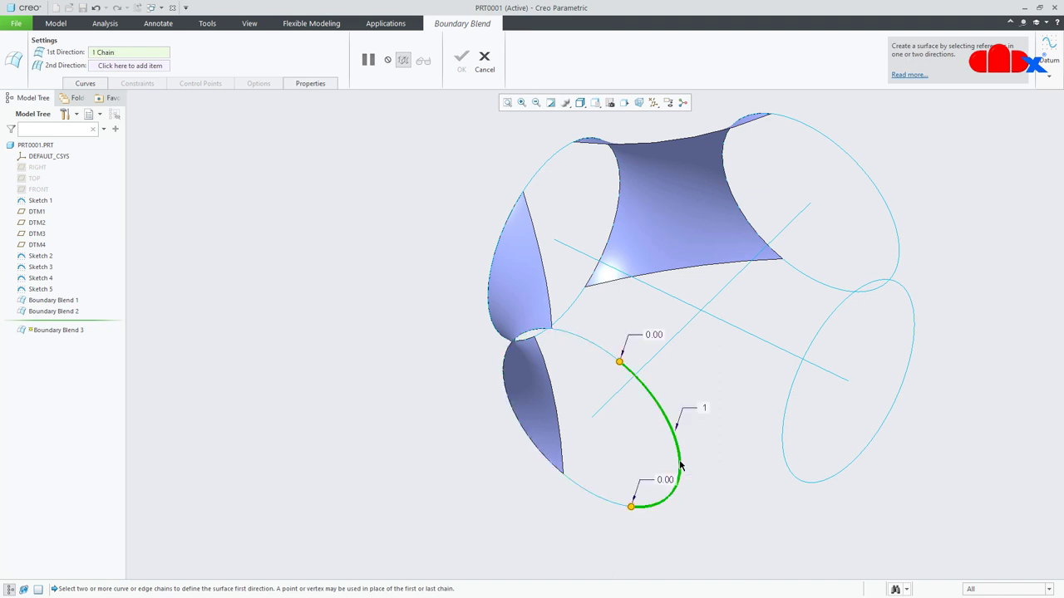
{"action": "left_click", "coordinate": [788, 467], "text": "ctrl"}
- Set the boundary condition to Normal at both chains and complete the third boundary blend
{"action": "right_click", "coordinate": [783, 447]}
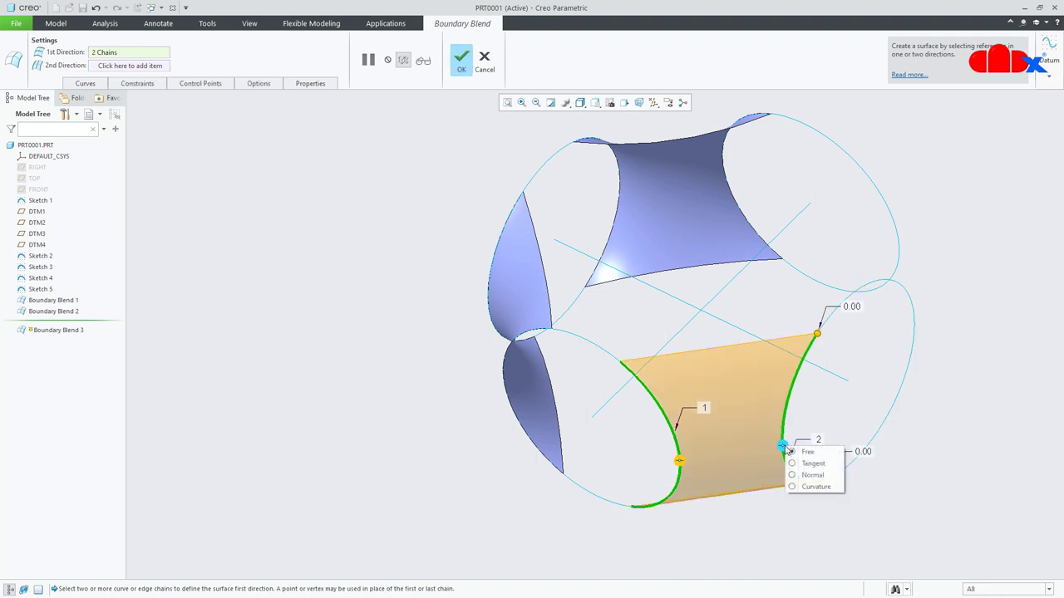
{"action": "left_click", "coordinate": [805, 475]}
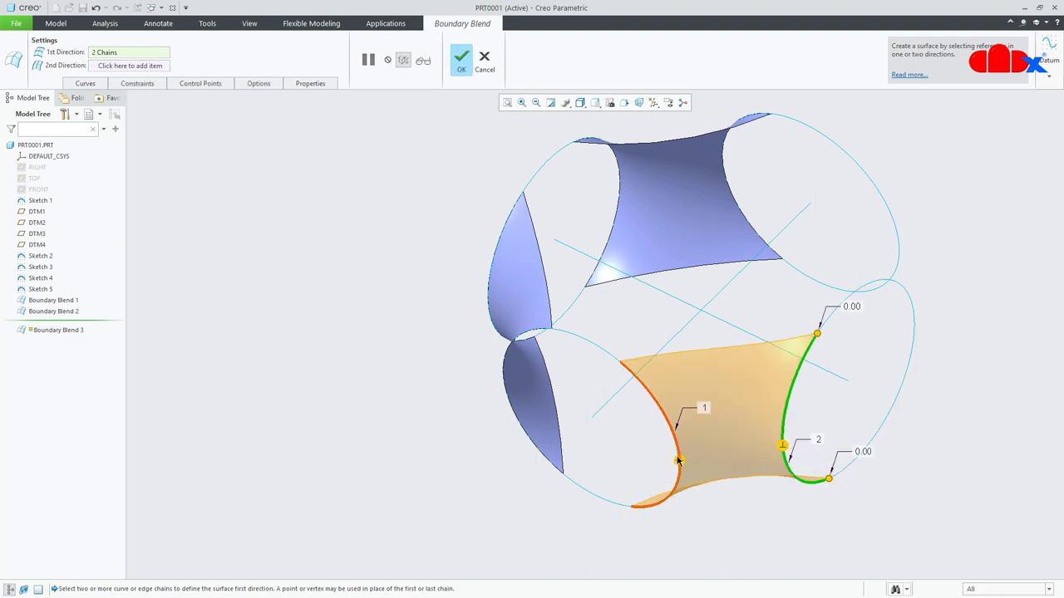
{"action": "right_click", "coordinate": [679, 461]}
{"action": "left_click", "coordinate": [700, 489]}
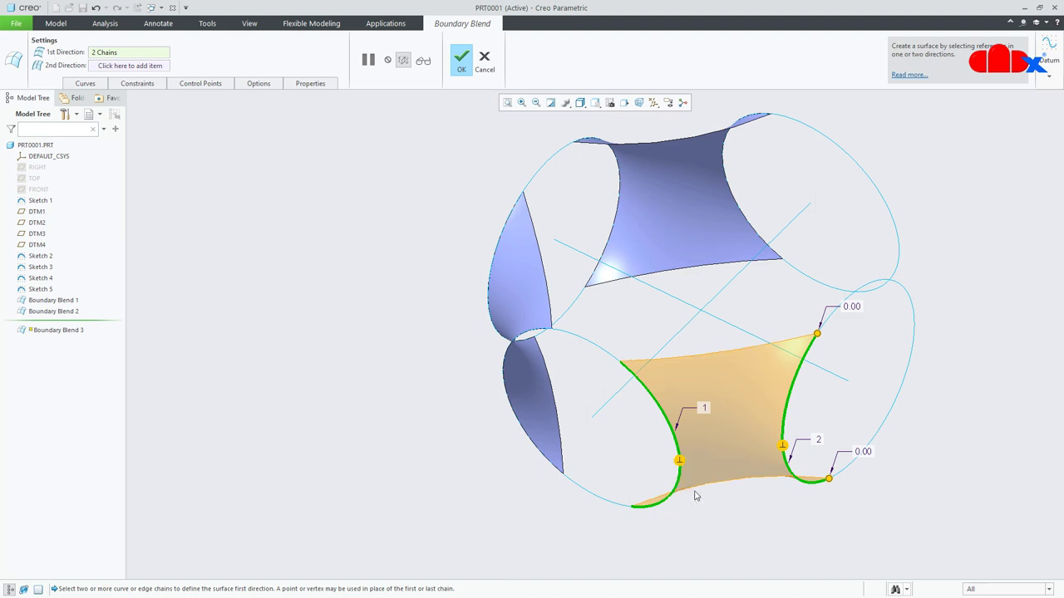
{"action": "middle_click", "coordinate": [696, 496]}
- Start a fourth boundary blend with the facing side arcs of the last unjoined pair of circular profiles as first-direction chains
{"action": "middle_click_drag", "start_coordinate": [710, 451], "coordinate": [629, 456]}
{"action": "middle_click_drag", "start_coordinate": [643, 418], "coordinate": [403, 382]}
{"action": "left_click", "coordinate": [616, 53]}
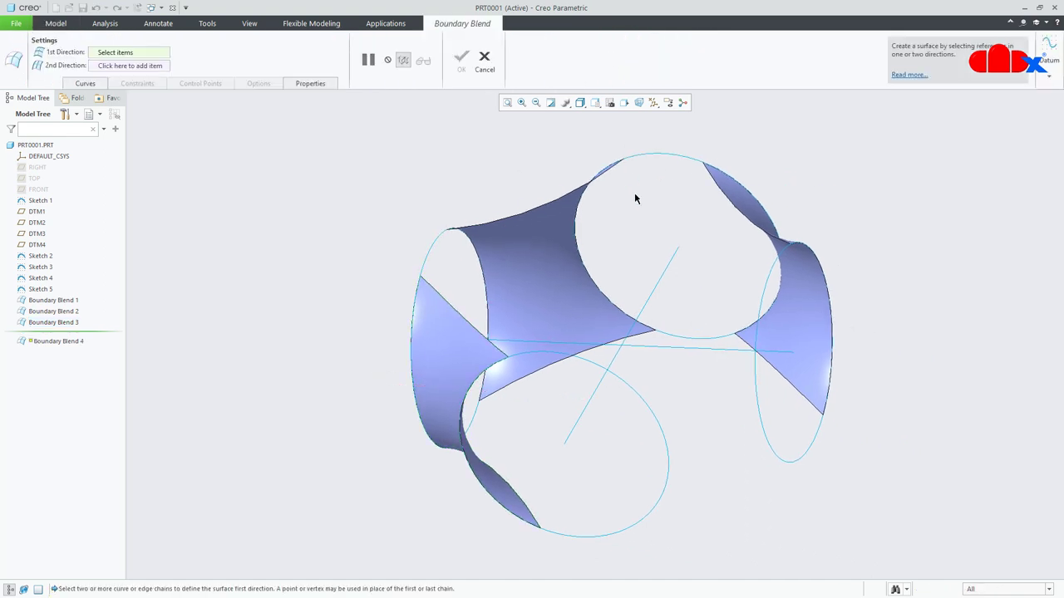
{"action": "left_click", "coordinate": [667, 458]}
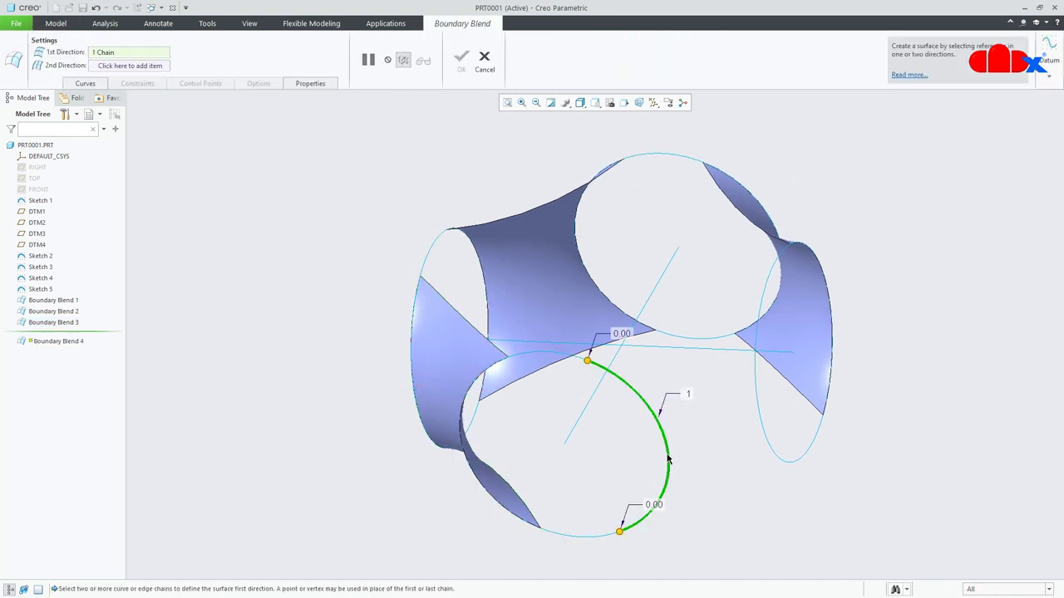
{"action": "left_click", "coordinate": [768, 442]}
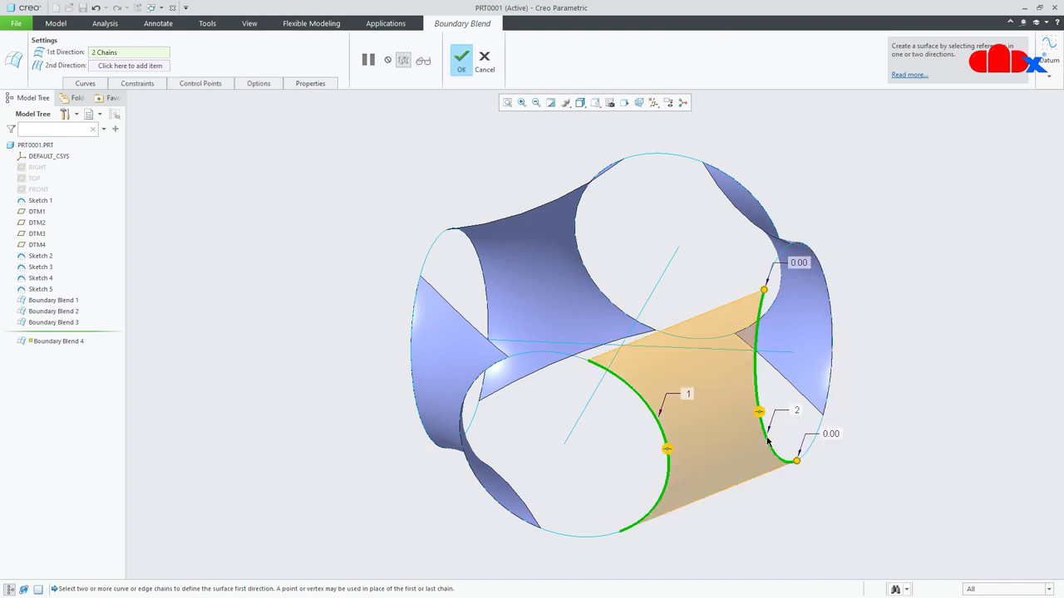
- Set the boundary condition to Normal at both chains and complete the fourth boundary blend
{"action": "right_click", "coordinate": [667, 450]}
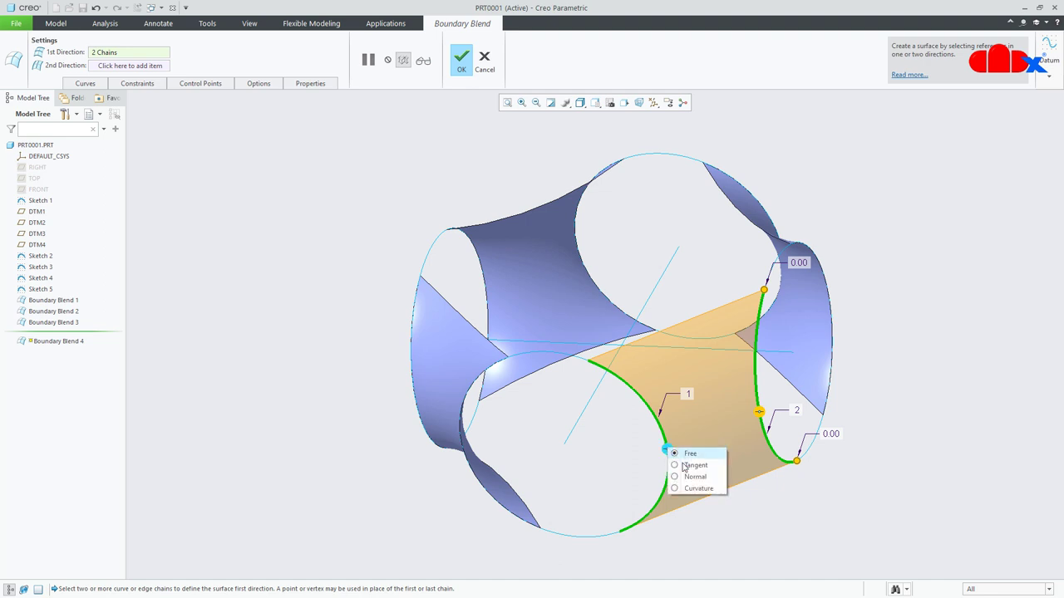
{"action": "left_click", "coordinate": [694, 476]}
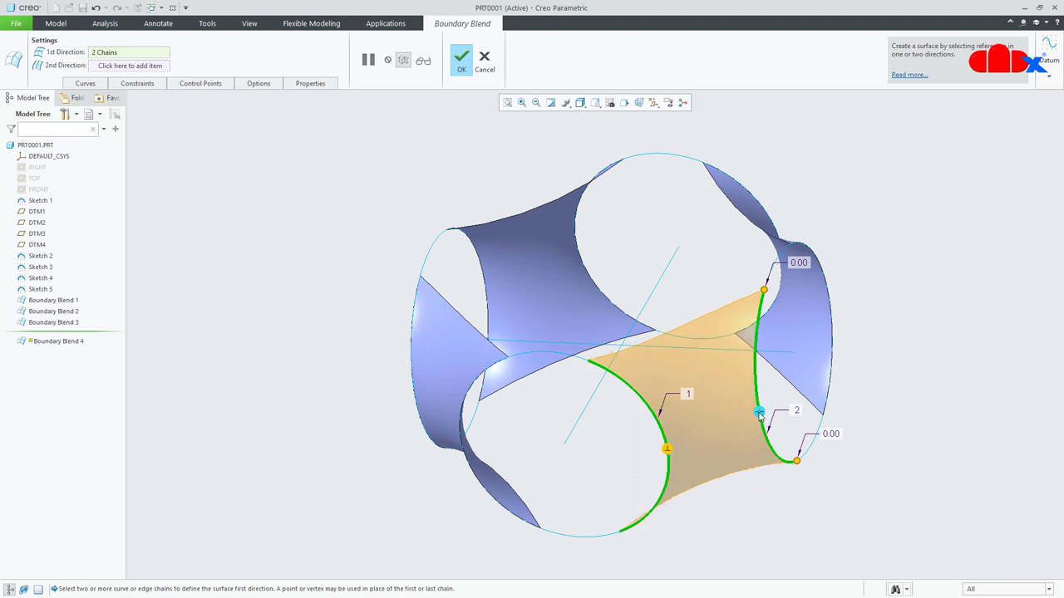
{"action": "right_click", "coordinate": [759, 413]}
{"action": "left_click", "coordinate": [787, 440]}
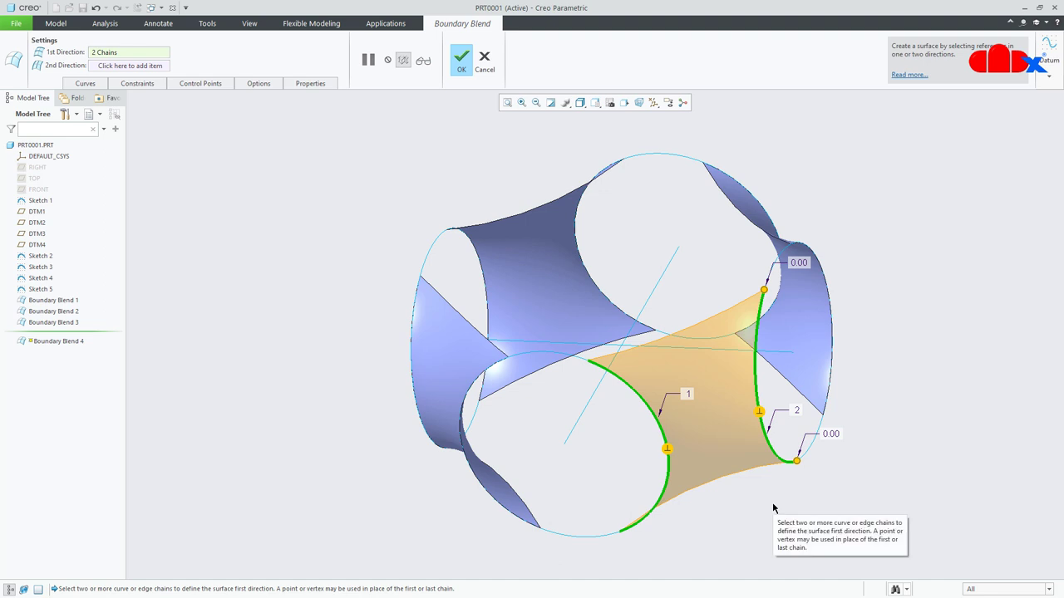
{"action": "middle_click", "coordinate": [773, 508]}
{"action": "key", "text": "ctrl+d"}
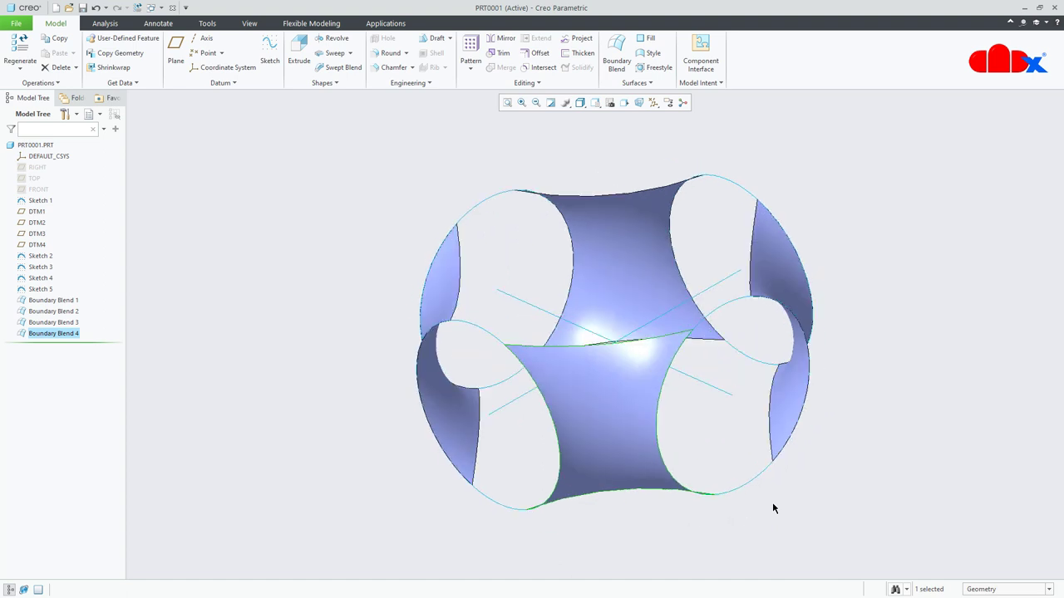
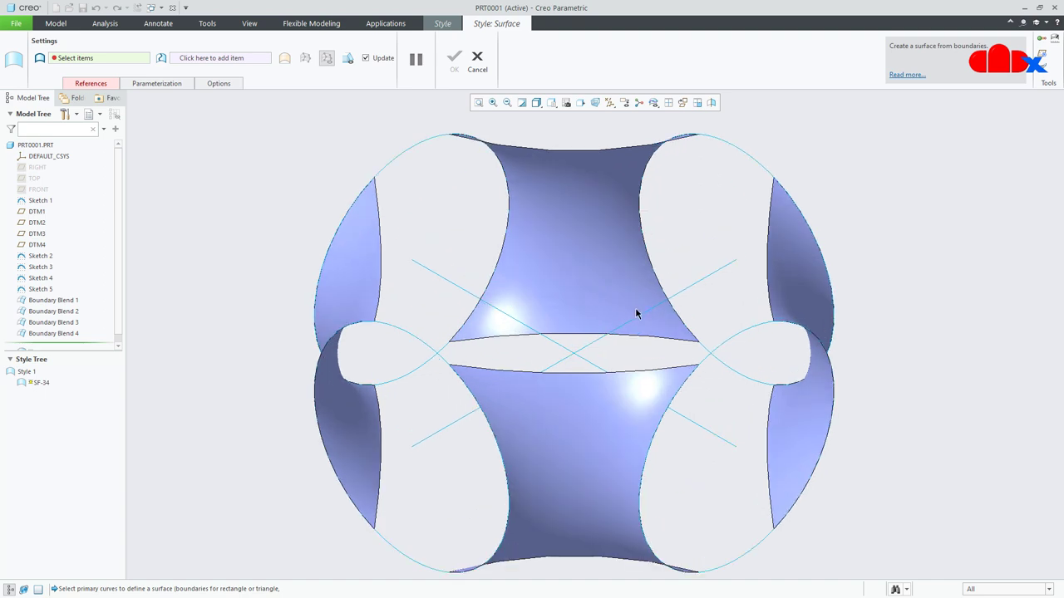
- Select the eight connected blend edges and profile arcs around the upper opening, in order, as the style surface's primary boundary chains
{"action": "middle_click_drag", "start_coordinate": [636, 308], "coordinate": [628, 352]}
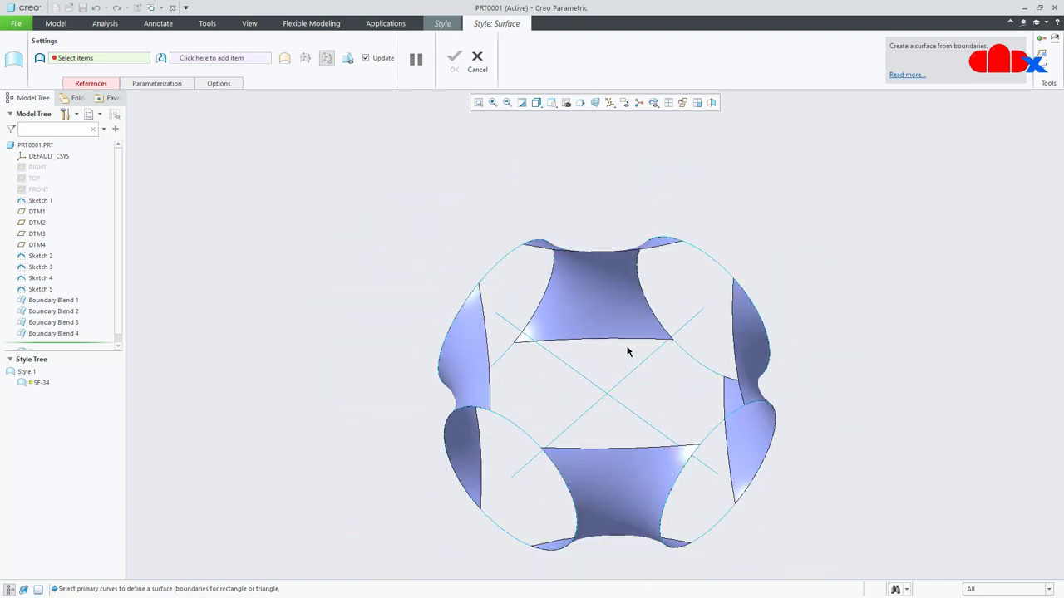
{"action": "left_click", "coordinate": [621, 449]}
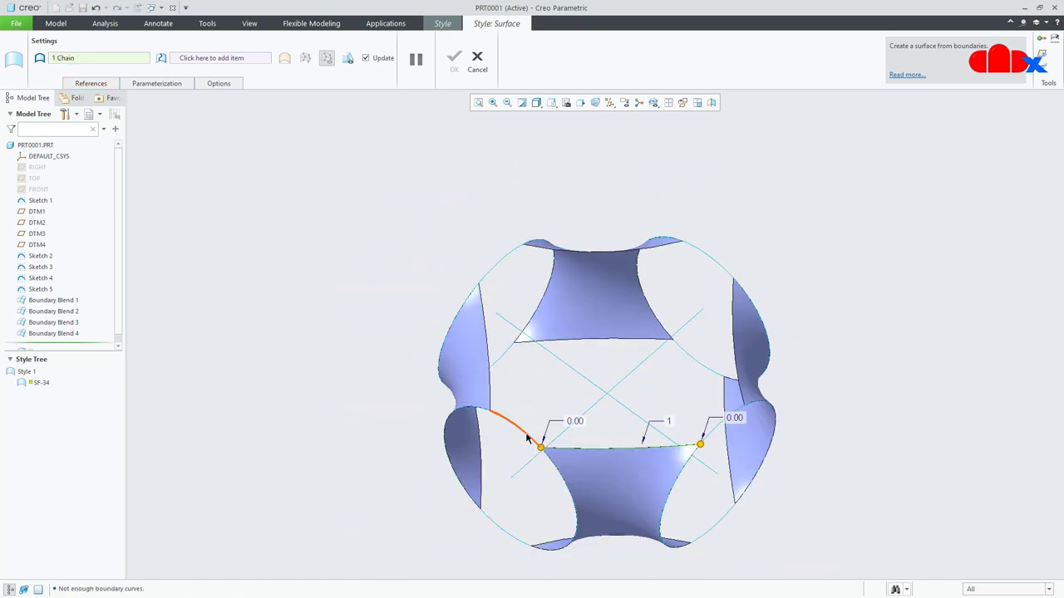
{"action": "left_click", "coordinate": [521, 436], "text": "ctrl"}
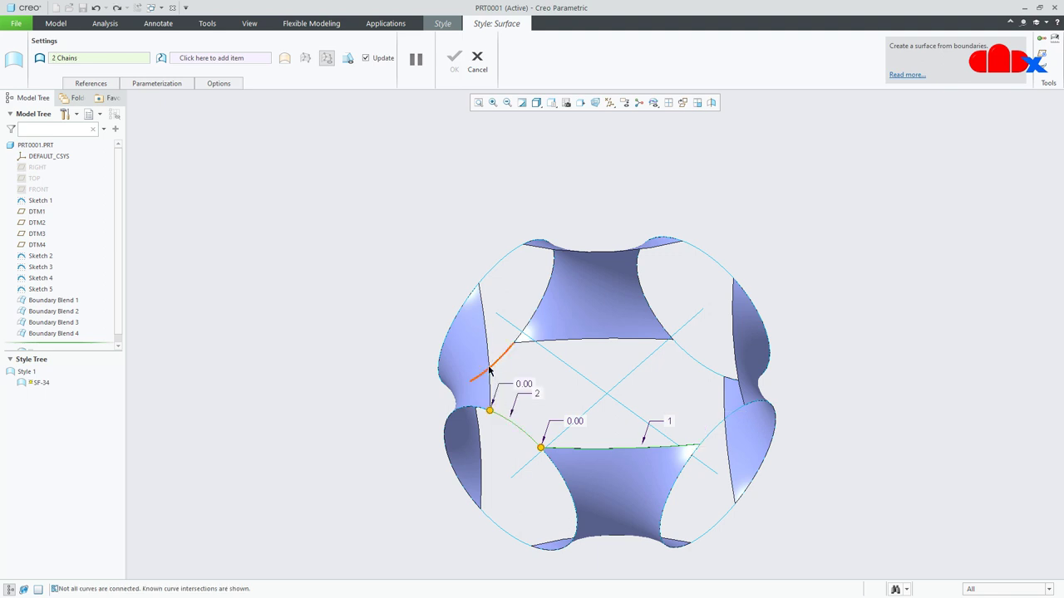
{"action": "left_click", "coordinate": [489, 364], "text": "ctrl"}
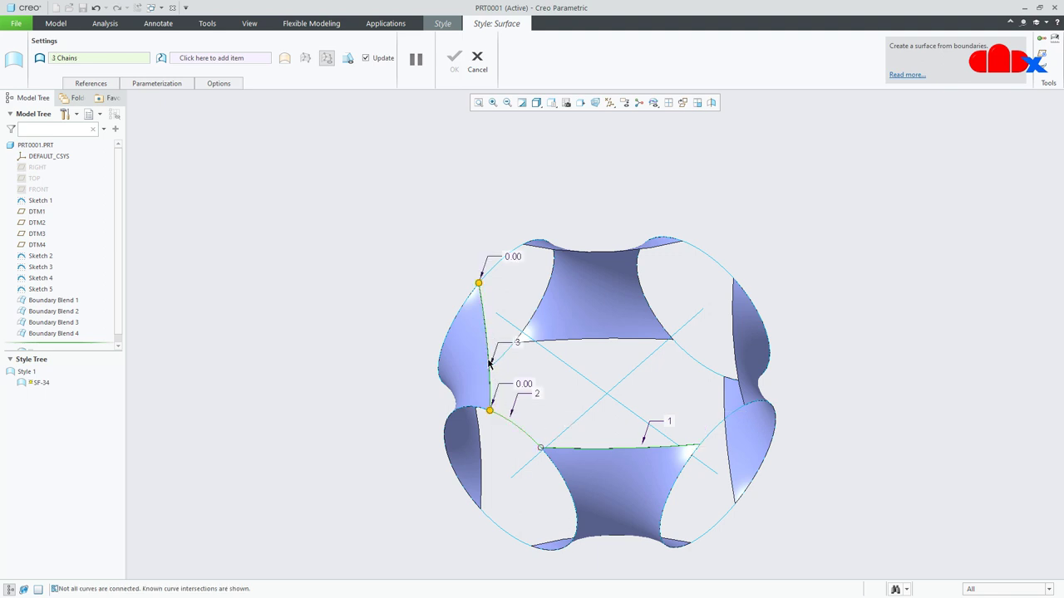
{"action": "left_click", "coordinate": [497, 267], "text": "ctrl"}
{"action": "left_click", "coordinate": [615, 253], "text": "ctrl"}
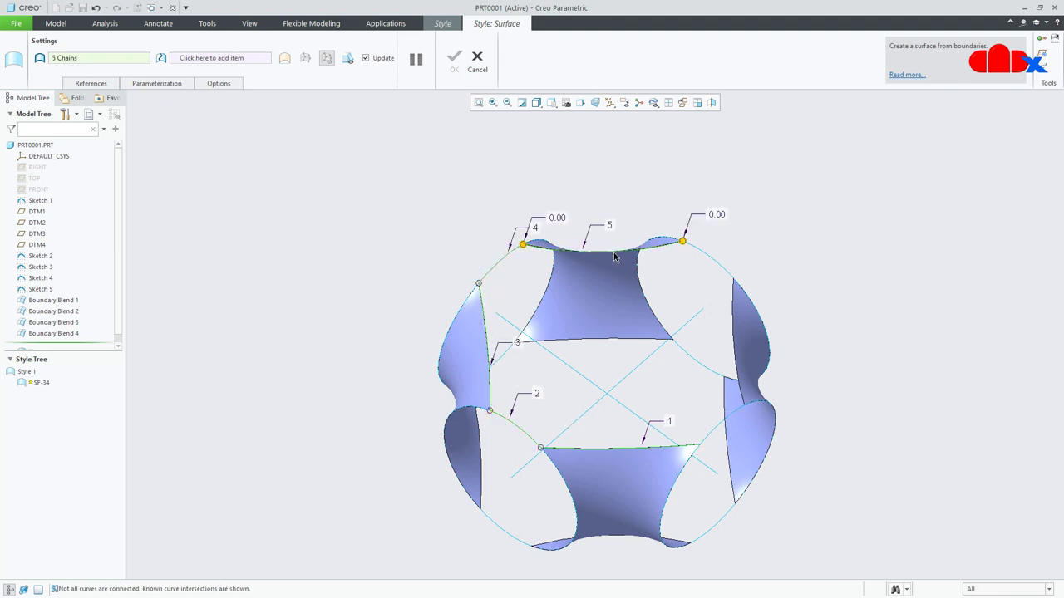
{"action": "left_click", "coordinate": [718, 267], "text": "ctrl"}
{"action": "left_click", "coordinate": [730, 358], "text": "ctrl"}
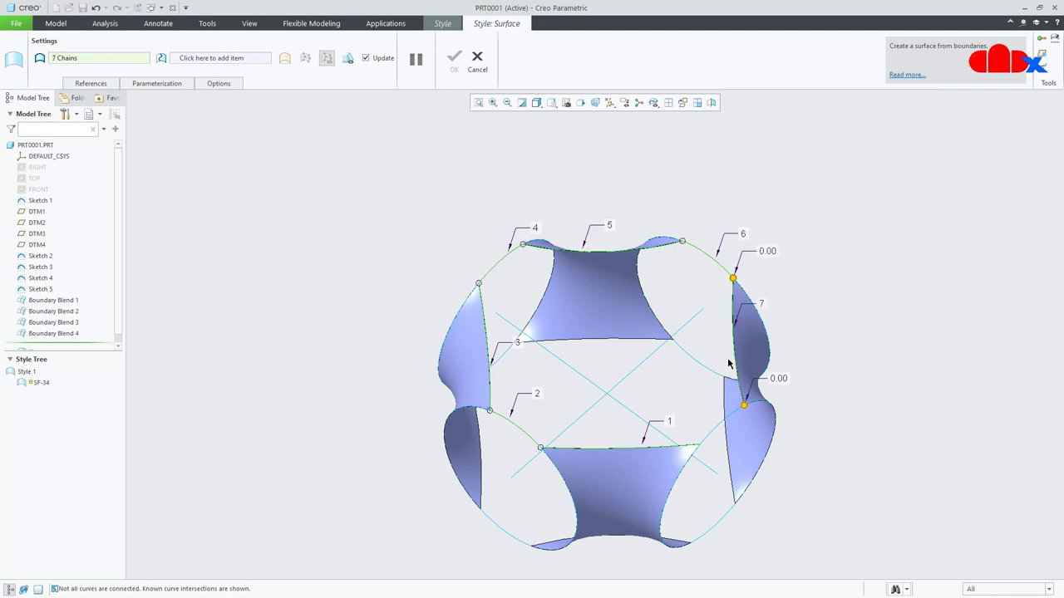
{"action": "left_click", "coordinate": [718, 430], "text": "ctrl"}
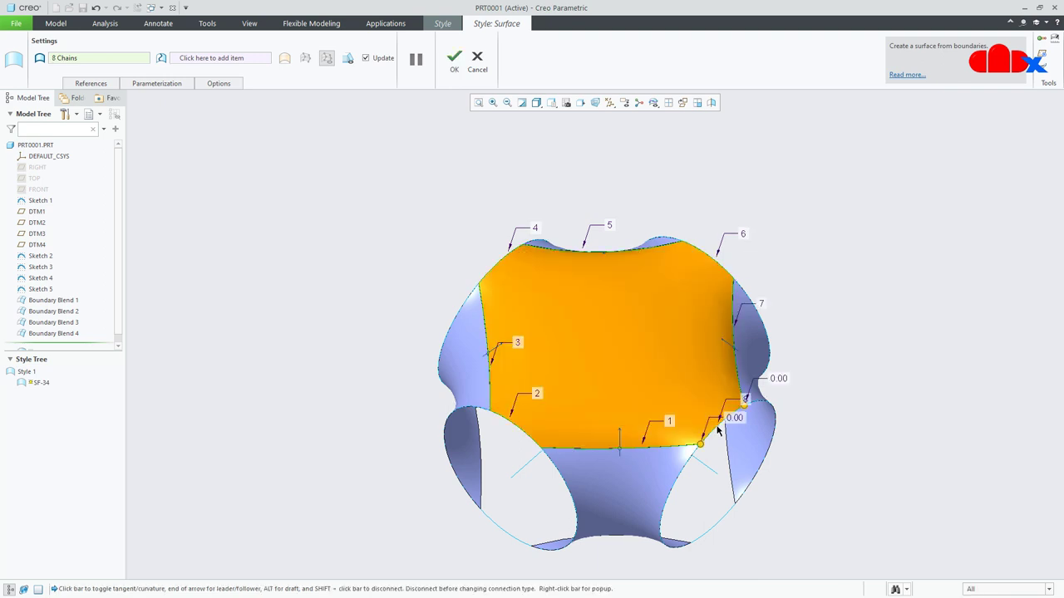
- Check the connection type options at the style surface's first chain, keep G1 - Tangent, and complete the surface
{"action": "middle_click_drag", "start_coordinate": [718, 430], "coordinate": [631, 460]}
{"action": "scroll", "coordinate": [631, 460], "scroll_direction": "up", "scroll_amount": 2}
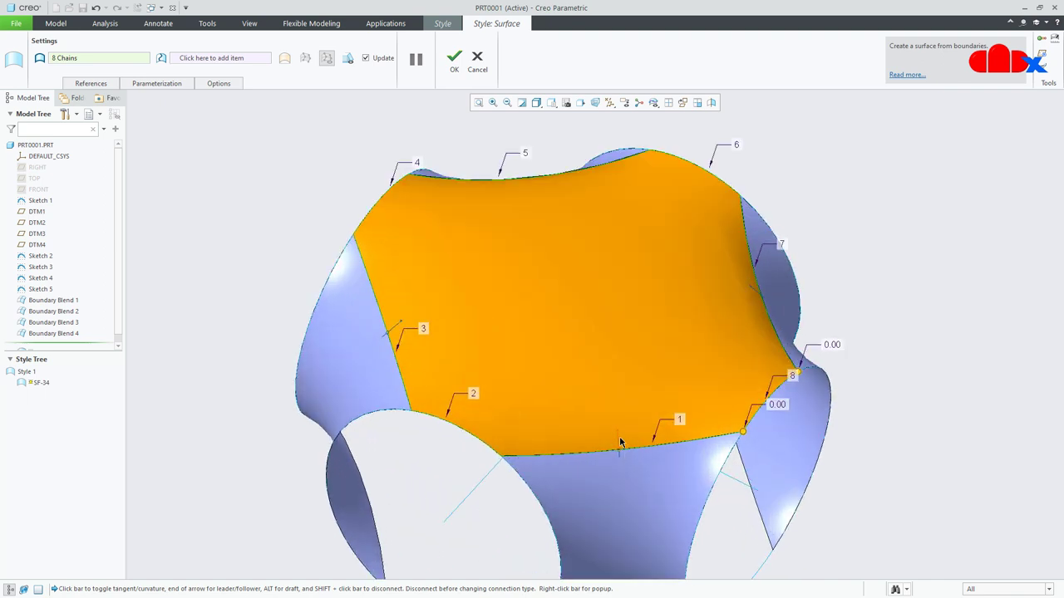
{"action": "right_click", "coordinate": [620, 442]}
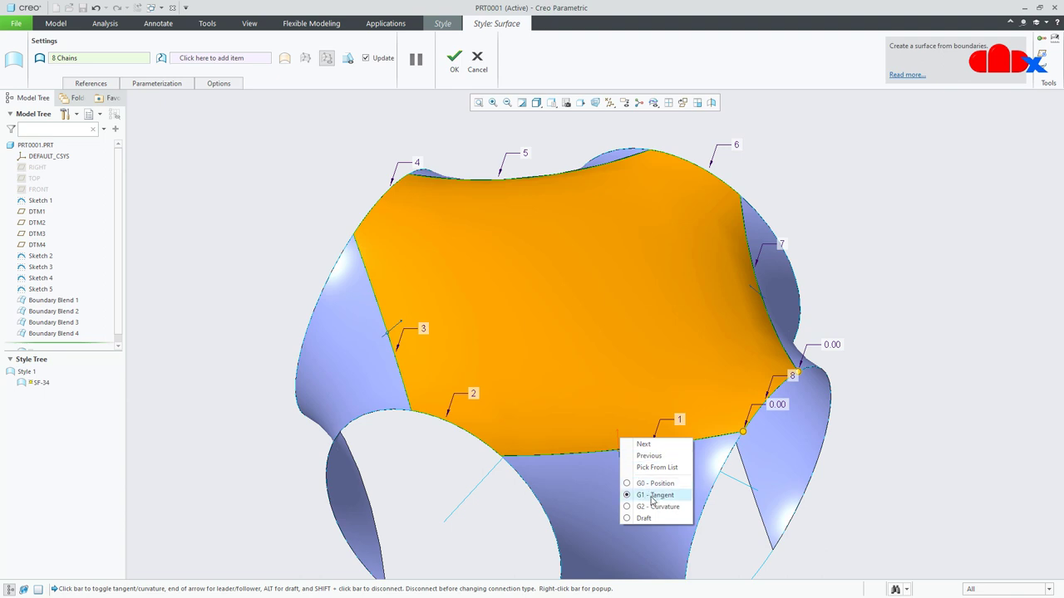
{"action": "left_click", "coordinate": [513, 507]}
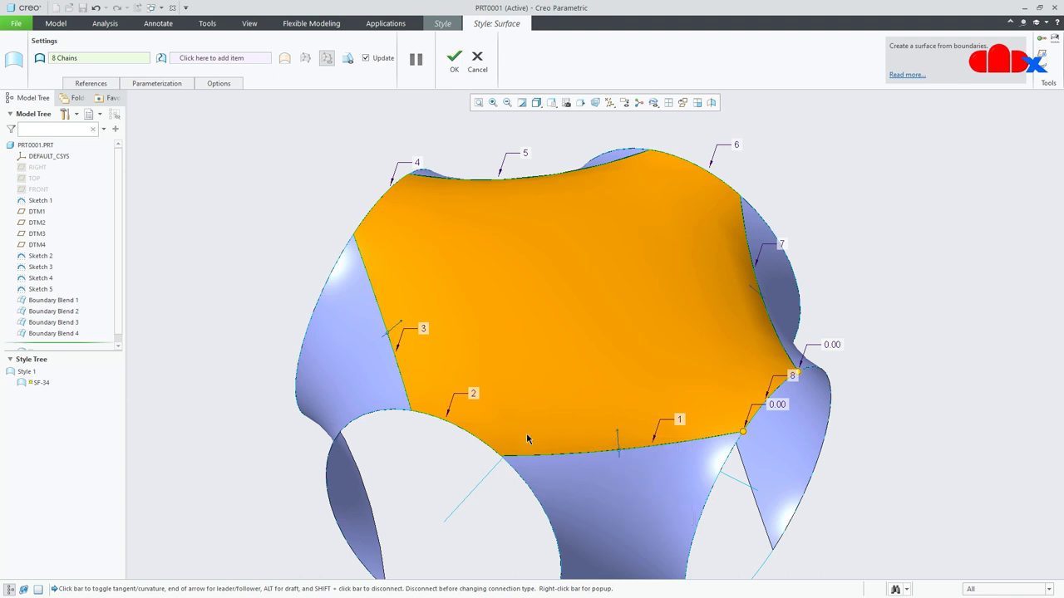
{"action": "key", "text": "ctrl+d"}
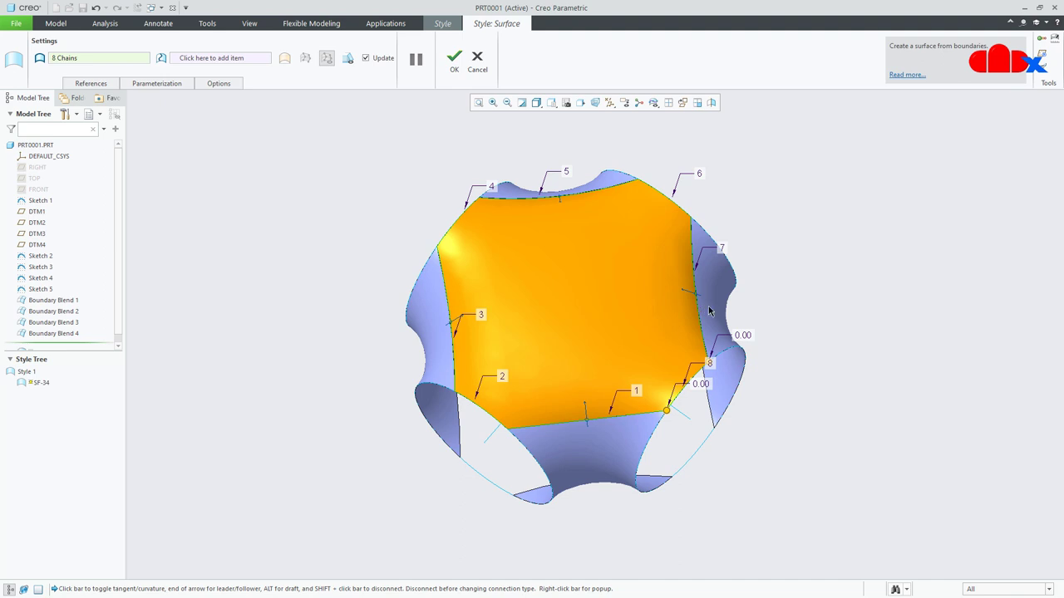
{"action": "middle_click", "coordinate": [816, 319]}
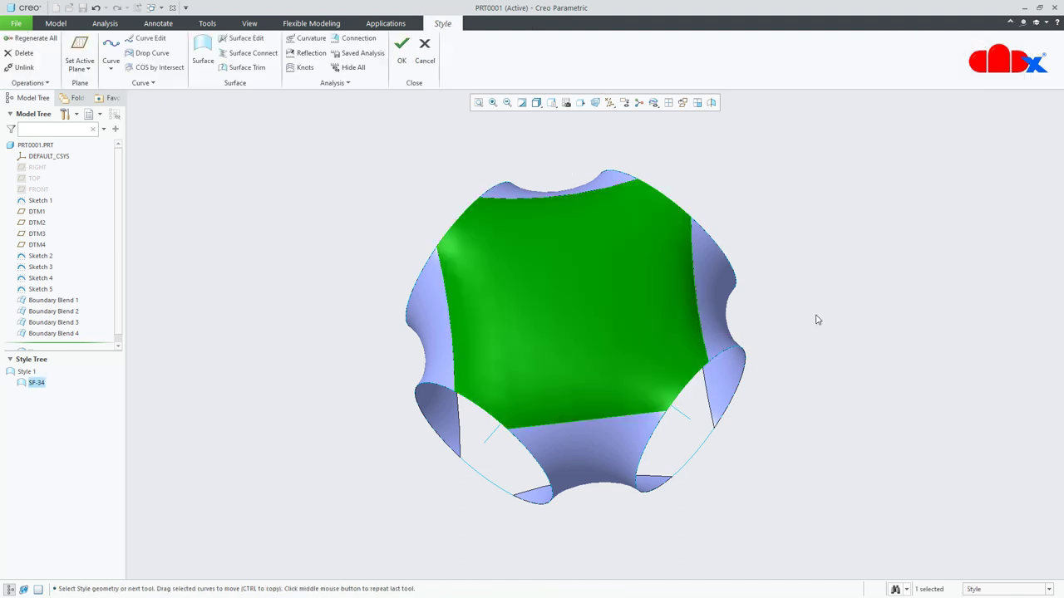
- Finish the Style feature containing the upper closing surface and clear the selection
{"action": "left_click", "coordinate": [402, 49]}
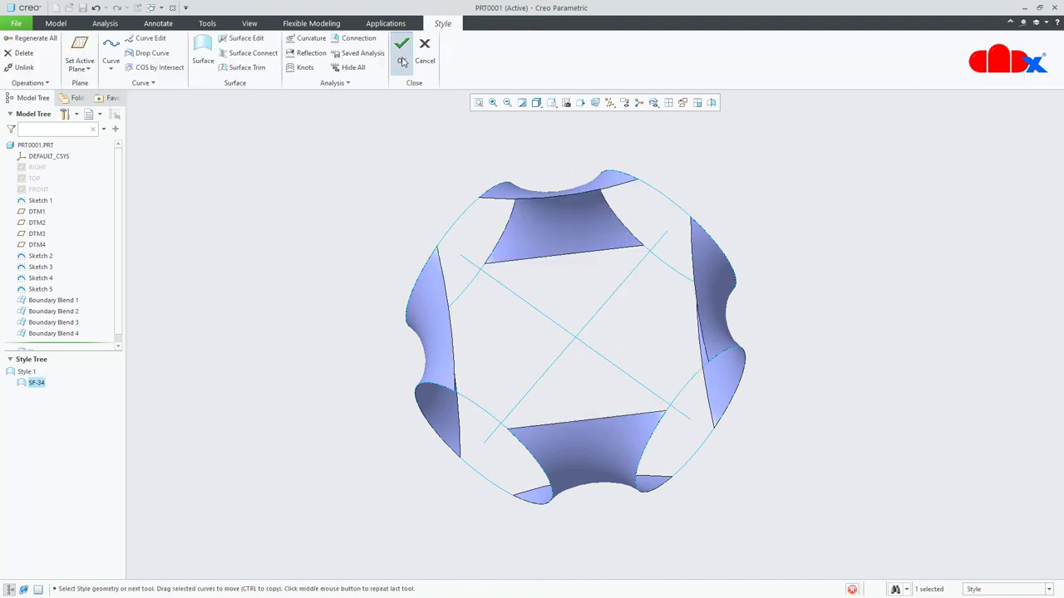
{"action": "left_click", "coordinate": [788, 397]}
{"action": "middle_click_drag", "start_coordinate": [789, 397], "coordinate": [705, 269]}
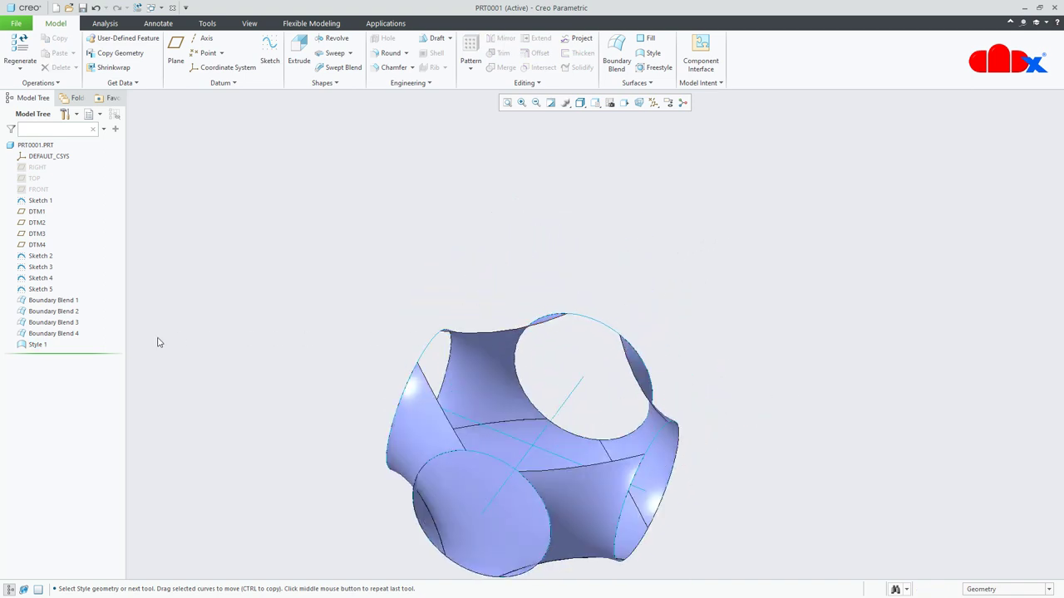
- Reopen the Style 1 feature for editing and start a second style surface in it
{"action": "left_click", "coordinate": [37, 348]}
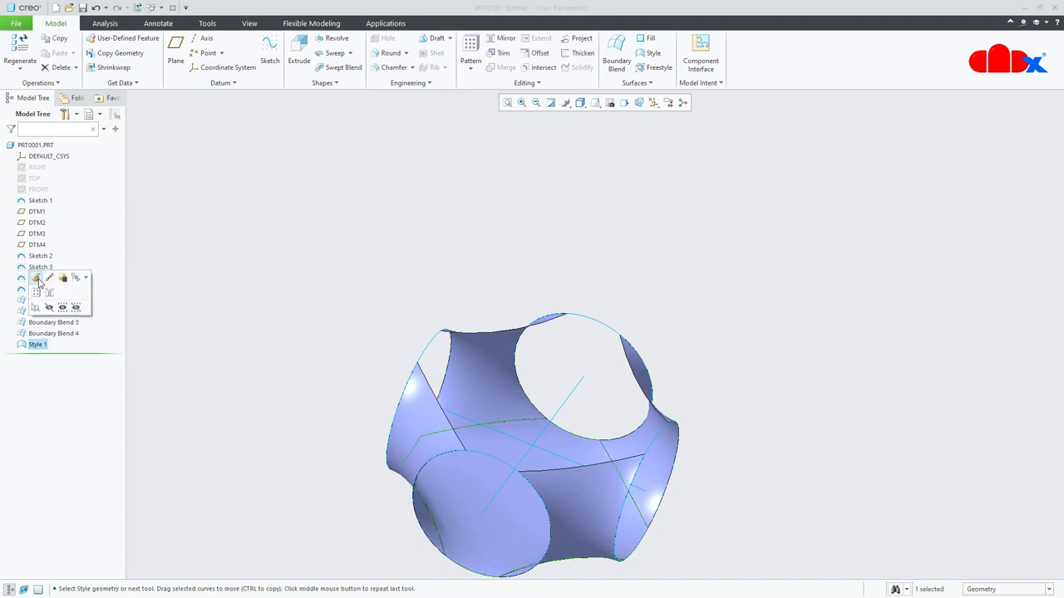
{"action": "left_click", "coordinate": [45, 285]}
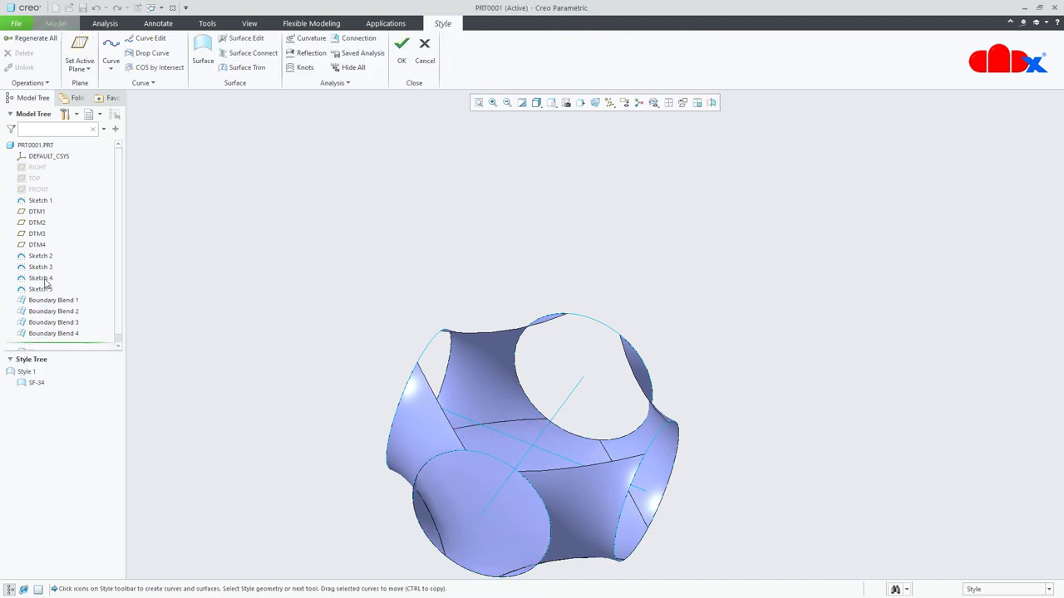
{"action": "left_click", "coordinate": [203, 52]}
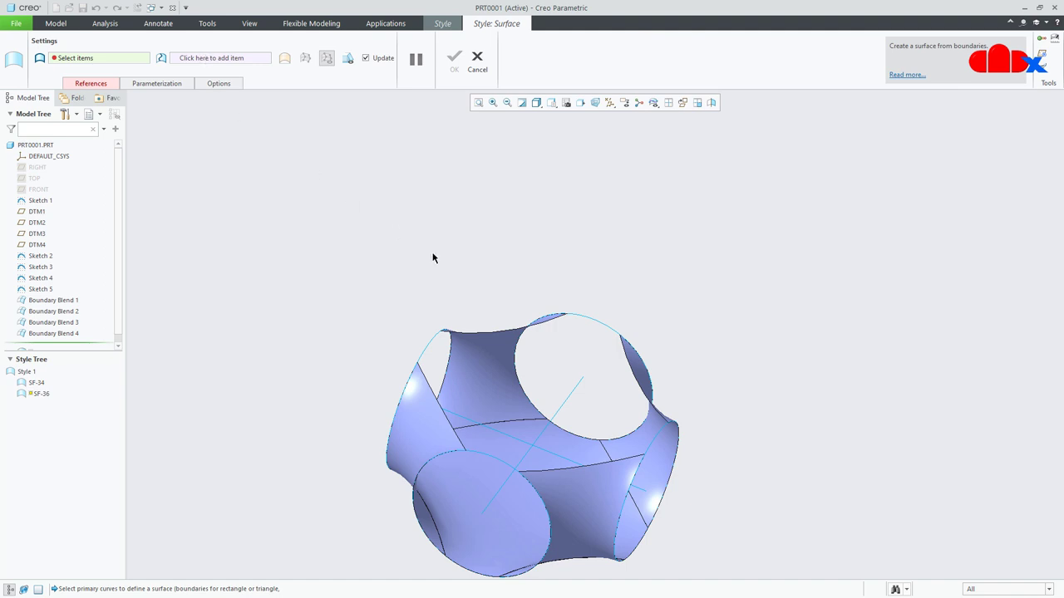
- Select the eight connected blend edges and profile arcs around the remaining large opening, in order, as the new style surface's primary chains
{"action": "middle_click_drag", "start_coordinate": [494, 296], "coordinate": [456, 303]}
{"action": "scroll", "coordinate": [494, 285], "scroll_direction": "down", "scroll_amount": 3}
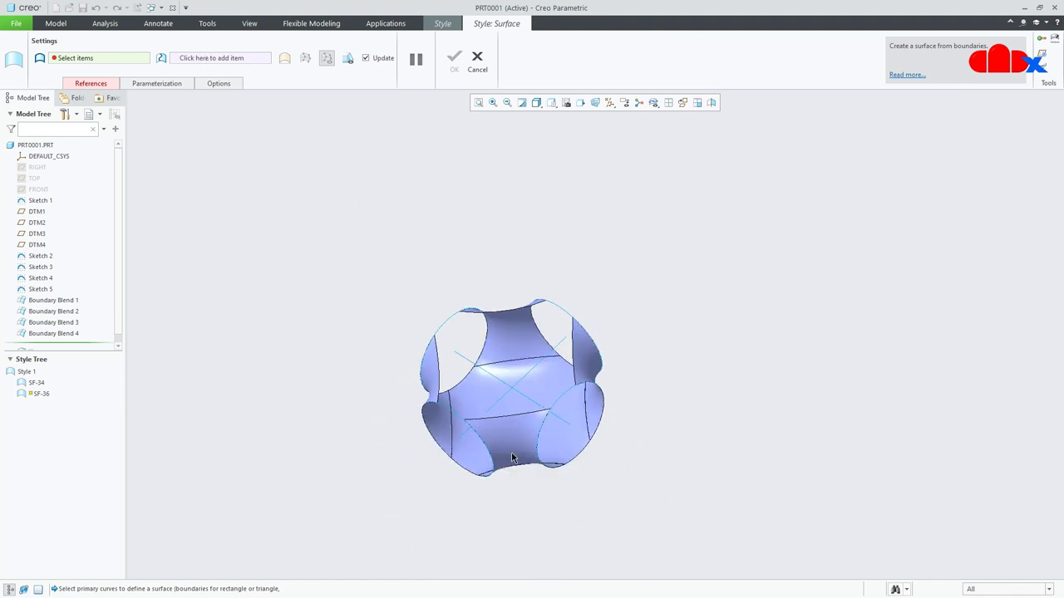
{"action": "left_click", "coordinate": [513, 421]}
{"action": "scroll", "coordinate": [475, 423], "scroll_direction": "up", "scroll_amount": 4}
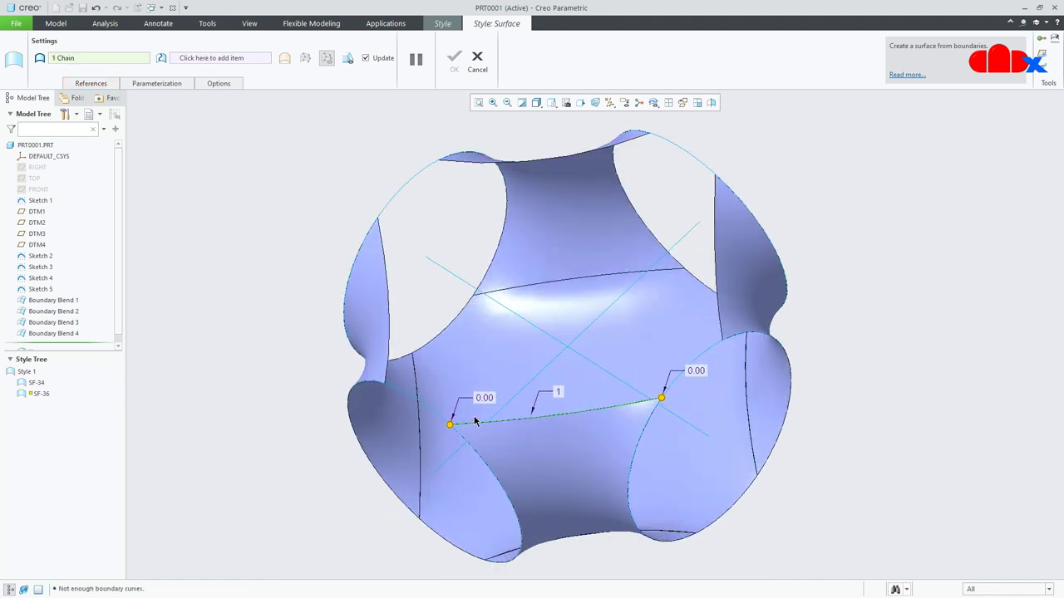
{"action": "left_click", "coordinate": [423, 403], "text": "ctrl"}
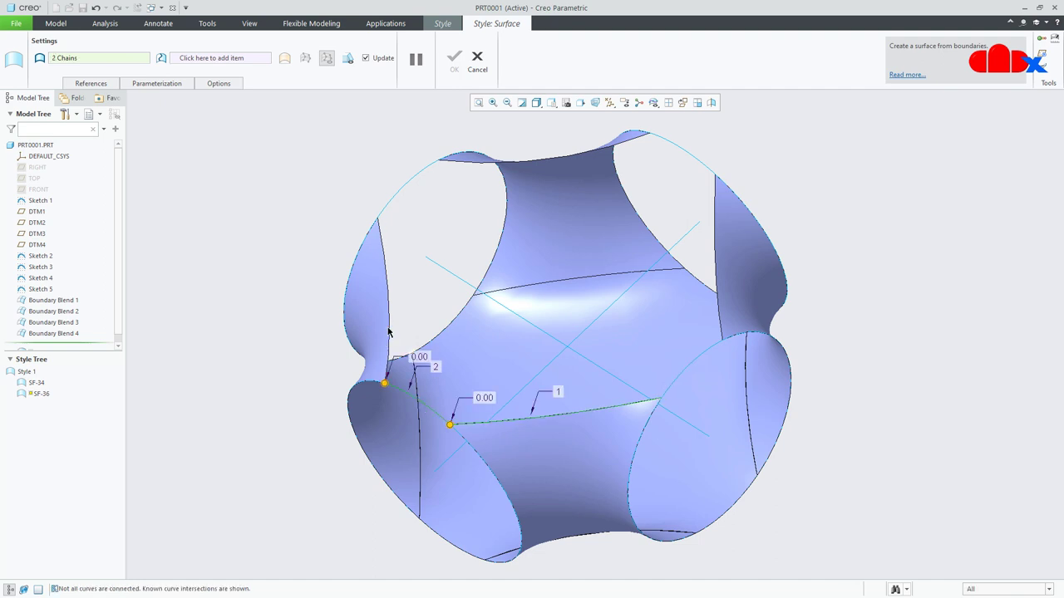
{"action": "left_click", "coordinate": [384, 274], "text": "ctrl"}
{"action": "left_click", "coordinate": [406, 180], "text": "ctrl"}
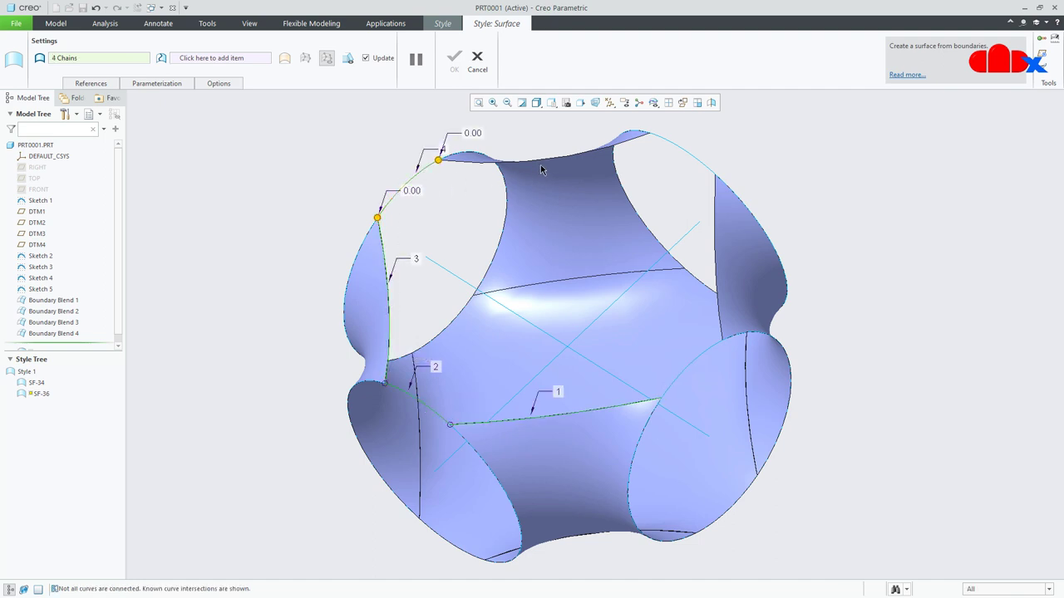
{"action": "left_click", "coordinate": [546, 162], "text": "ctrl"}
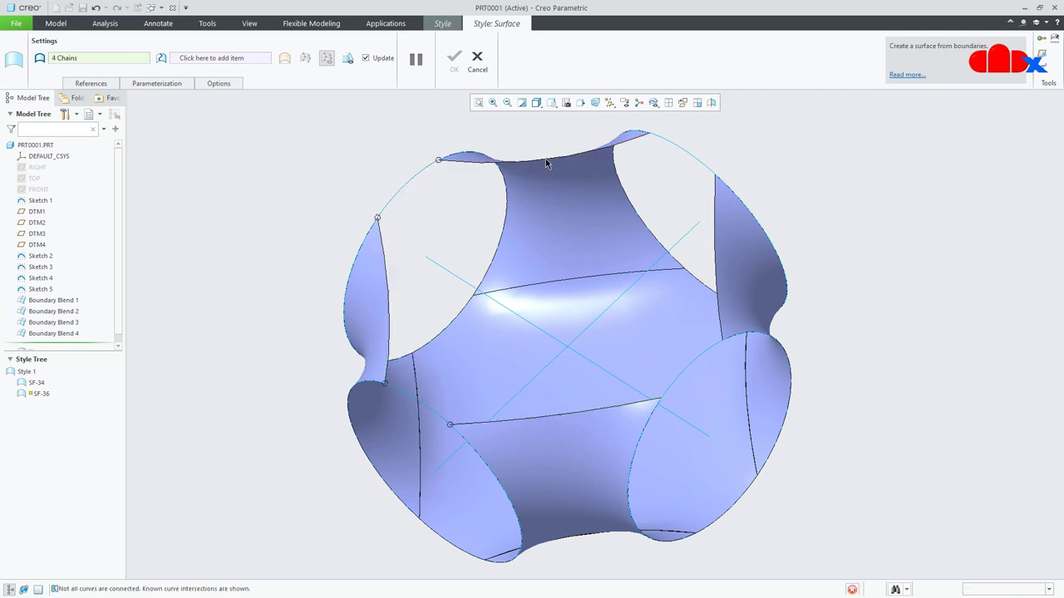
{"action": "left_click", "coordinate": [683, 152], "text": "ctrl"}
{"action": "left_click", "coordinate": [715, 274], "text": "ctrl"}
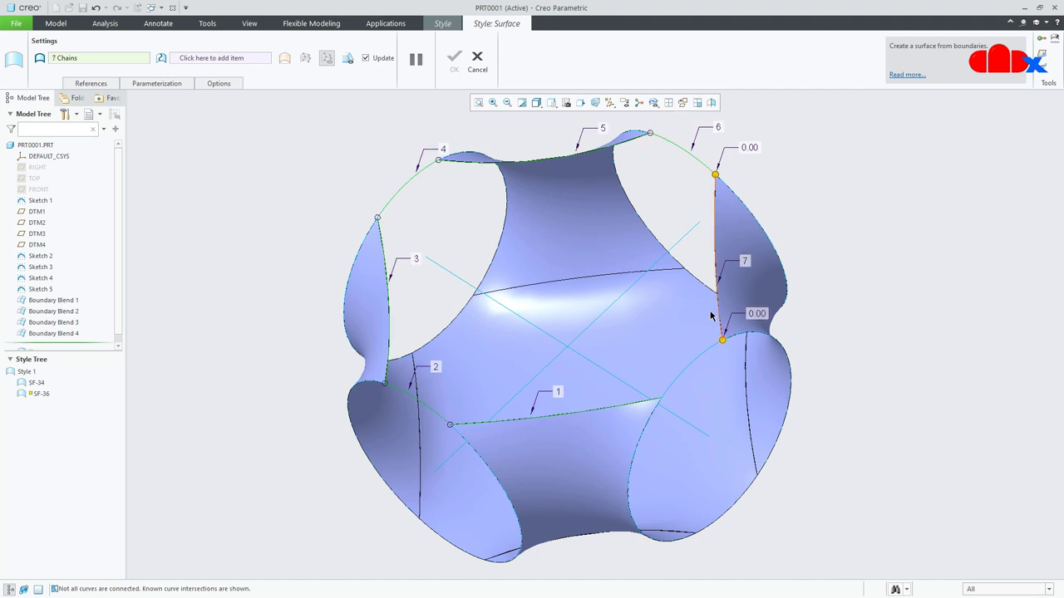
{"action": "left_click", "coordinate": [687, 371], "text": "ctrl"}
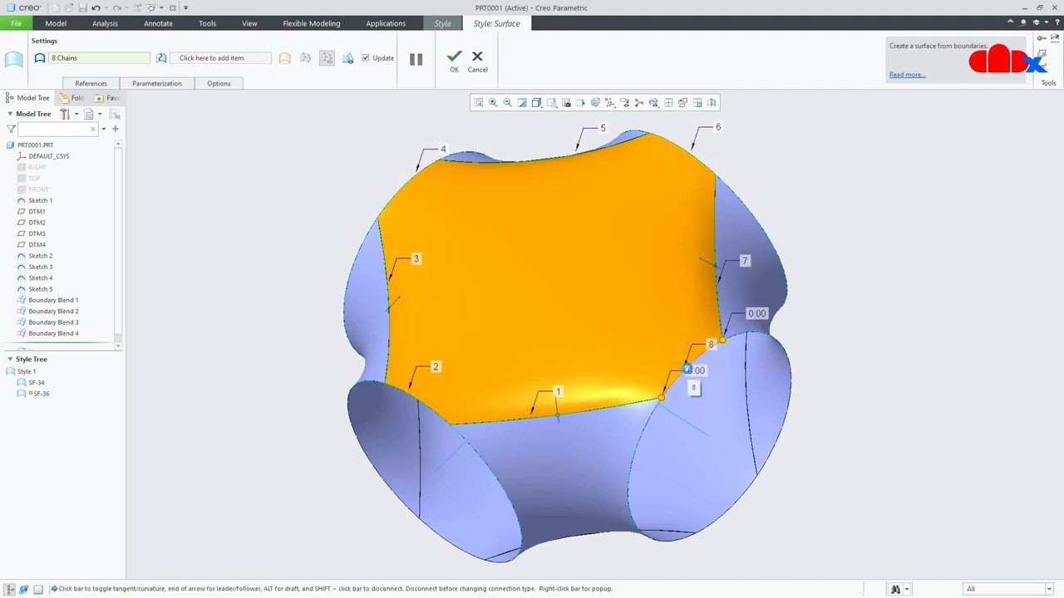
- Complete the second closing surface and finish the Style feature
{"action": "middle_click_drag", "start_coordinate": [611, 371], "coordinate": [573, 407]}
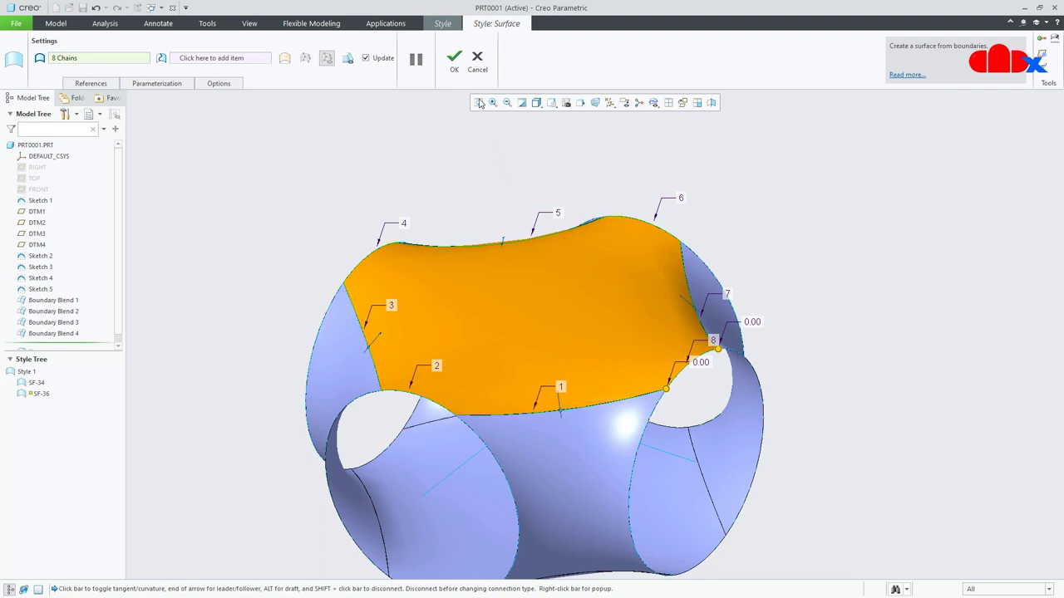
{"action": "left_click", "coordinate": [454, 58]}
{"action": "left_click", "coordinate": [561, 169]}
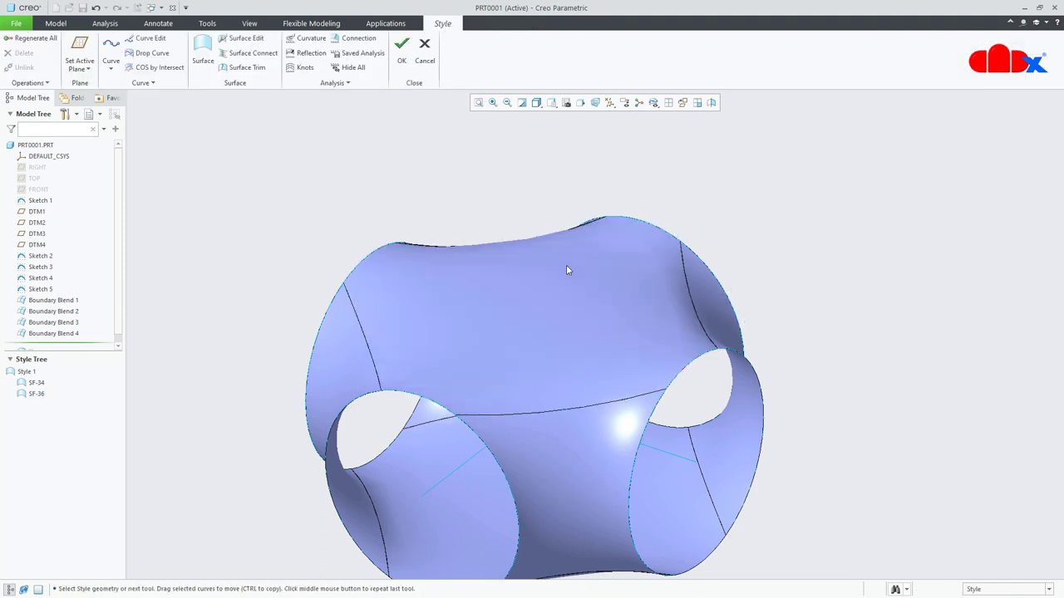
{"action": "mouse_move", "coordinate": [568, 270]}
{"action": "middle_mouse_down"}
{"action": "mouse_move", "coordinate": [594, 323]}
{"action": "mouse_move", "coordinate": [582, 274]}
{"action": "mouse_move", "coordinate": [615, 252]}
{"action": "mouse_move", "coordinate": [596, 295]}
{"action": "middle_mouse_up"}
{"action": "key", "text": "ctrl+d"}
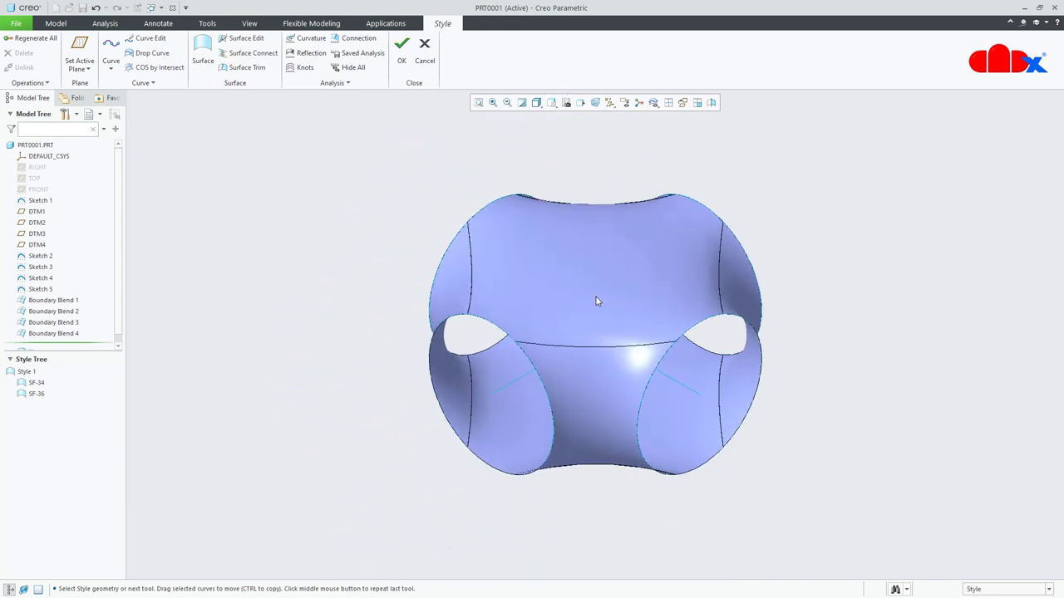
{"action": "left_click", "coordinate": [403, 62]}
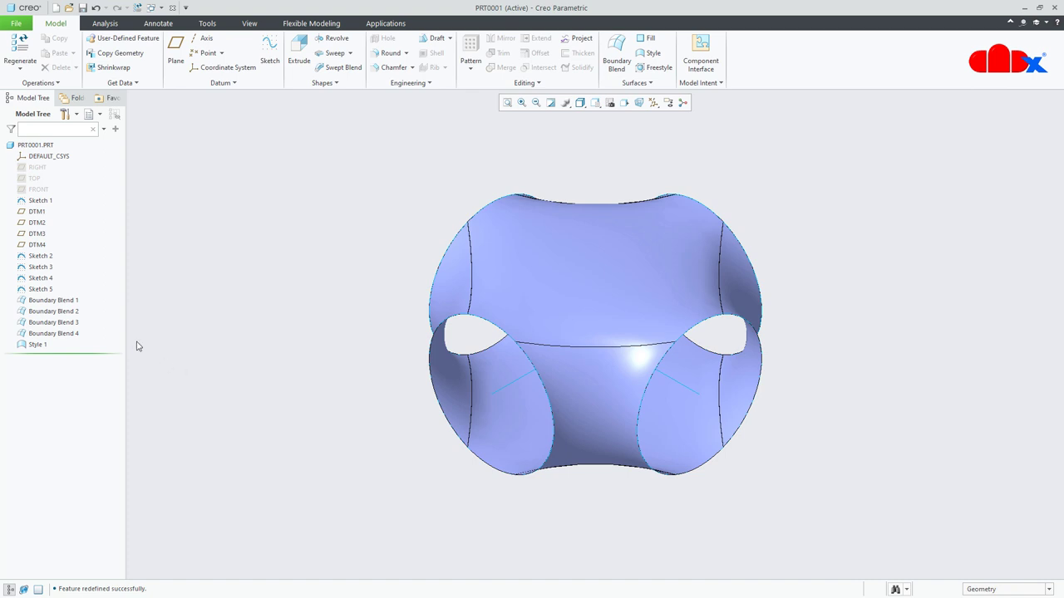
- Extrude the circular profile in Sketch 2 outward as a surface with a depth of 120
{"action": "left_click", "coordinate": [42, 258]}
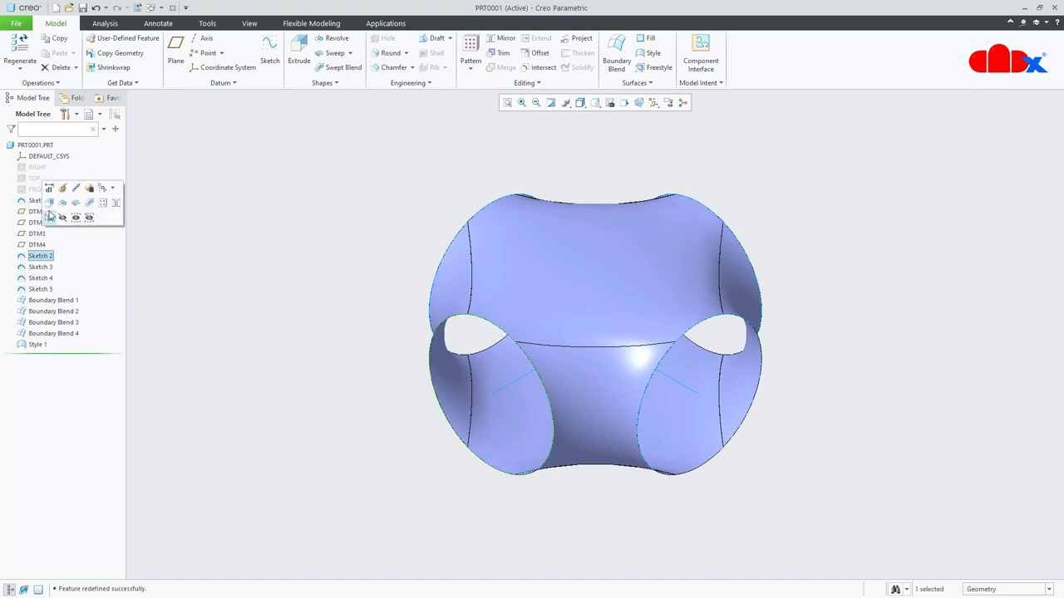
{"action": "left_click", "coordinate": [50, 216]}
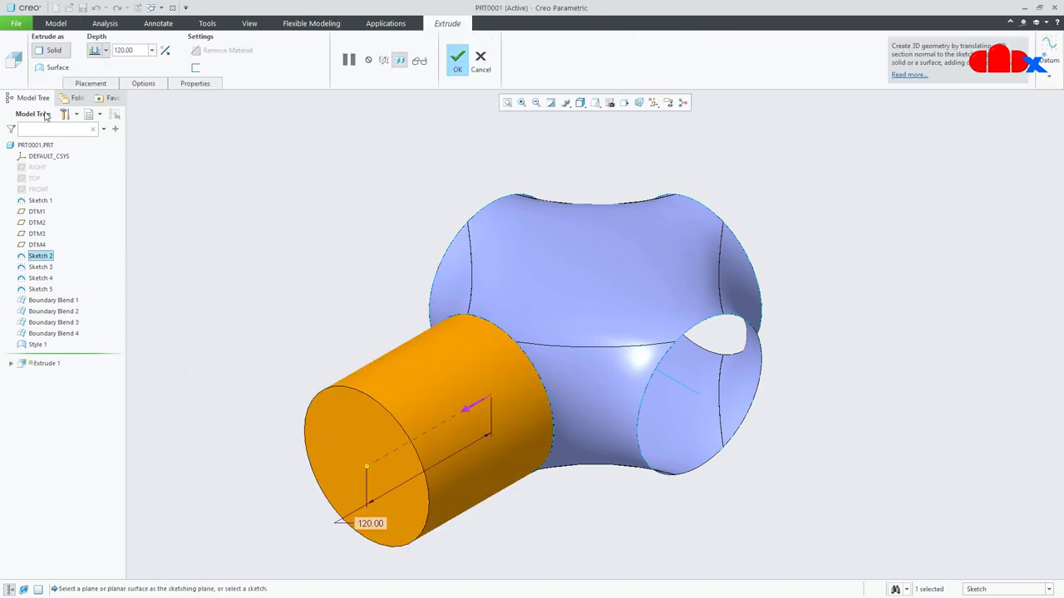
{"action": "left_click", "coordinate": [58, 68]}
{"action": "left_click", "coordinate": [456, 59]}
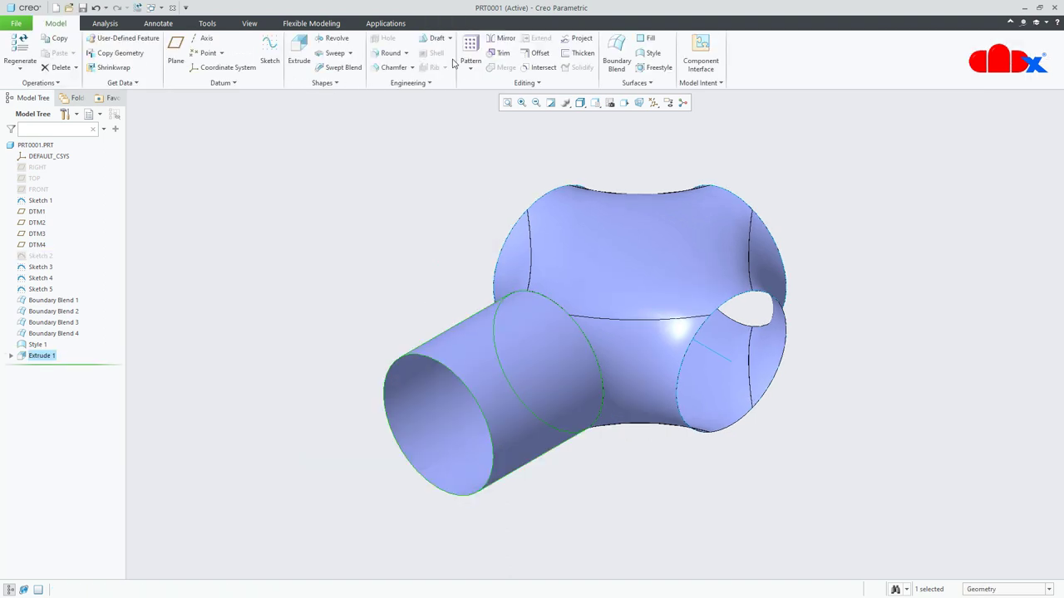
{"action": "left_click", "coordinate": [283, 337]}
- Extrude the circular profile in Sketch 3 outward as a surface with a depth of 120
{"action": "left_click", "coordinate": [40, 267]}
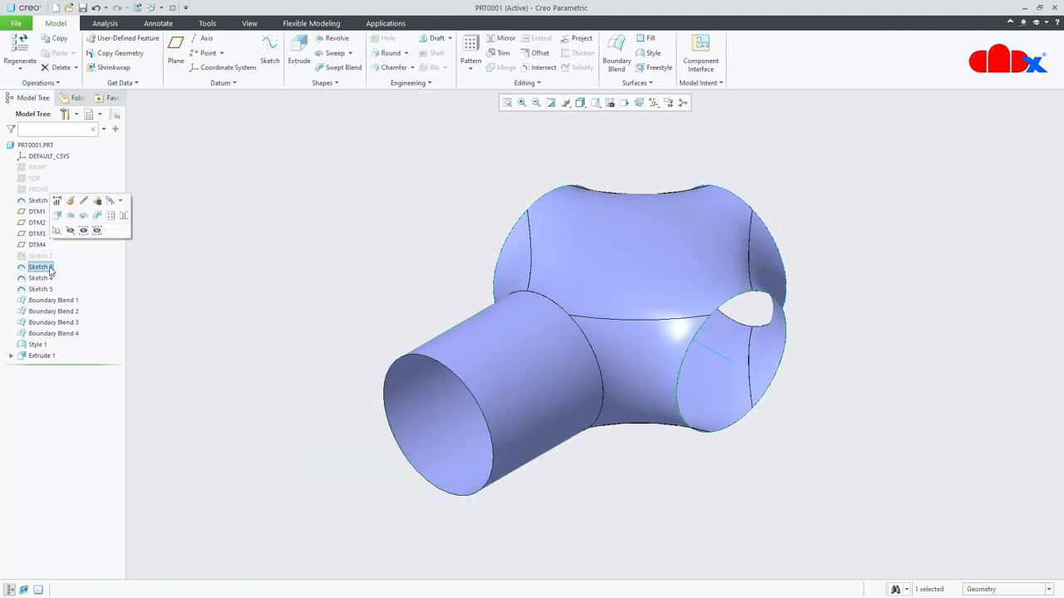
{"action": "left_click", "coordinate": [59, 219]}
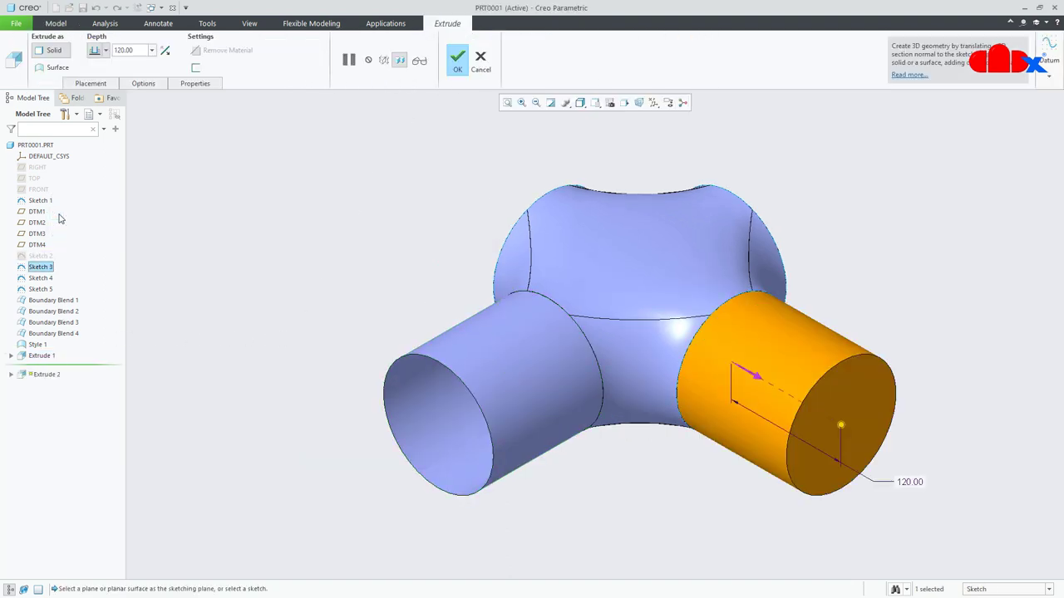
{"action": "left_click", "coordinate": [45, 67]}
{"action": "middle_click", "coordinate": [117, 249]}
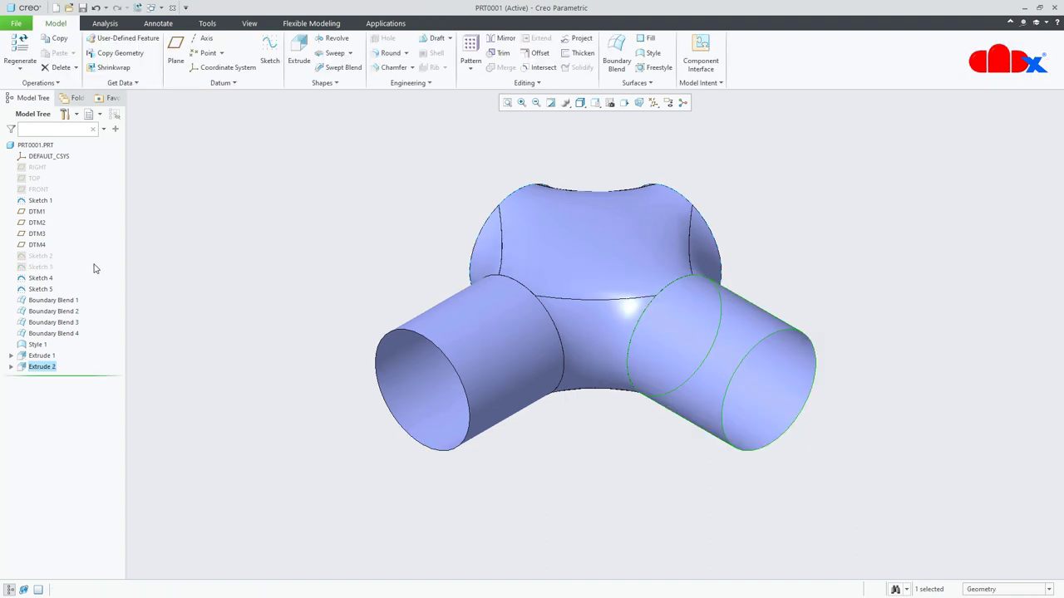
- Extrude the circular profile in Sketch 4 outward as a surface with a depth of 120
{"action": "left_click", "coordinate": [40, 278]}
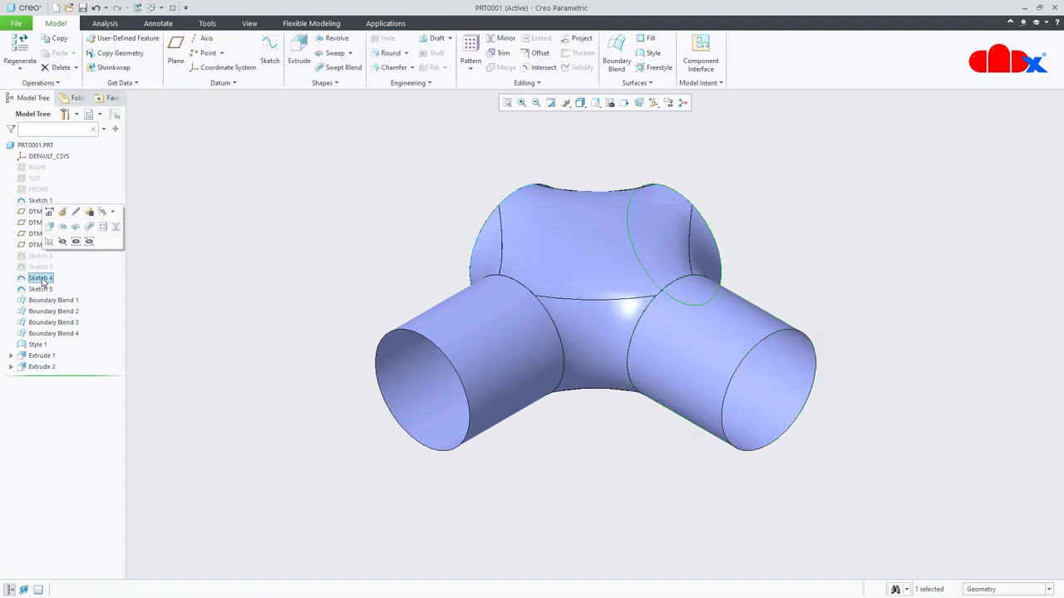
{"action": "left_click", "coordinate": [50, 227]}
{"action": "left_click", "coordinate": [52, 69]}
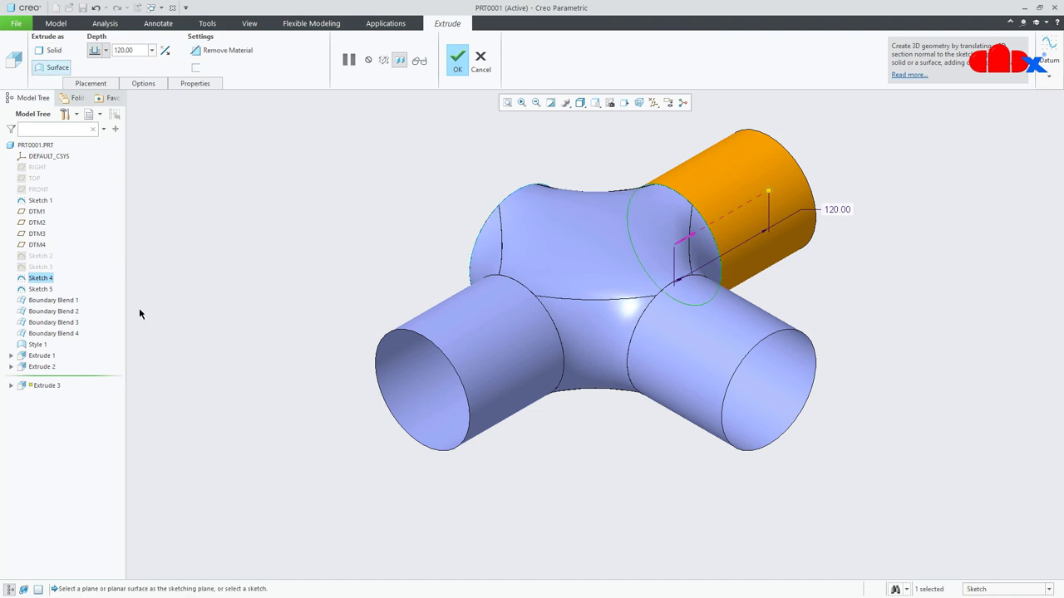
{"action": "middle_click", "coordinate": [147, 319]}
- Extrude the circular profile in Sketch 5 outward as a surface with a depth of 120 and clear the selection
{"action": "left_click", "coordinate": [40, 289]}
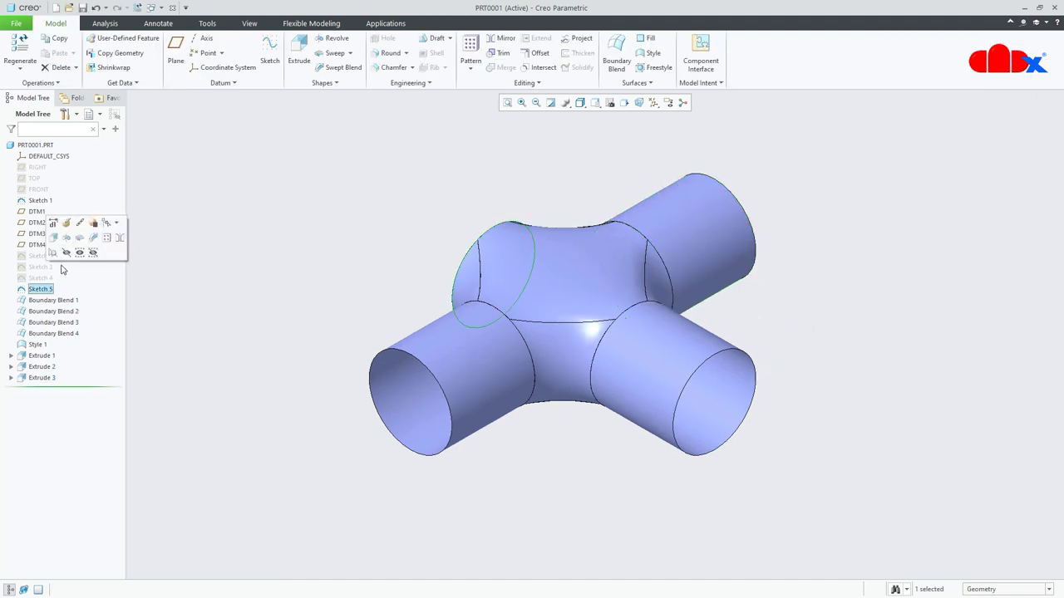
{"action": "left_click", "coordinate": [51, 237]}
{"action": "left_click", "coordinate": [52, 68]}
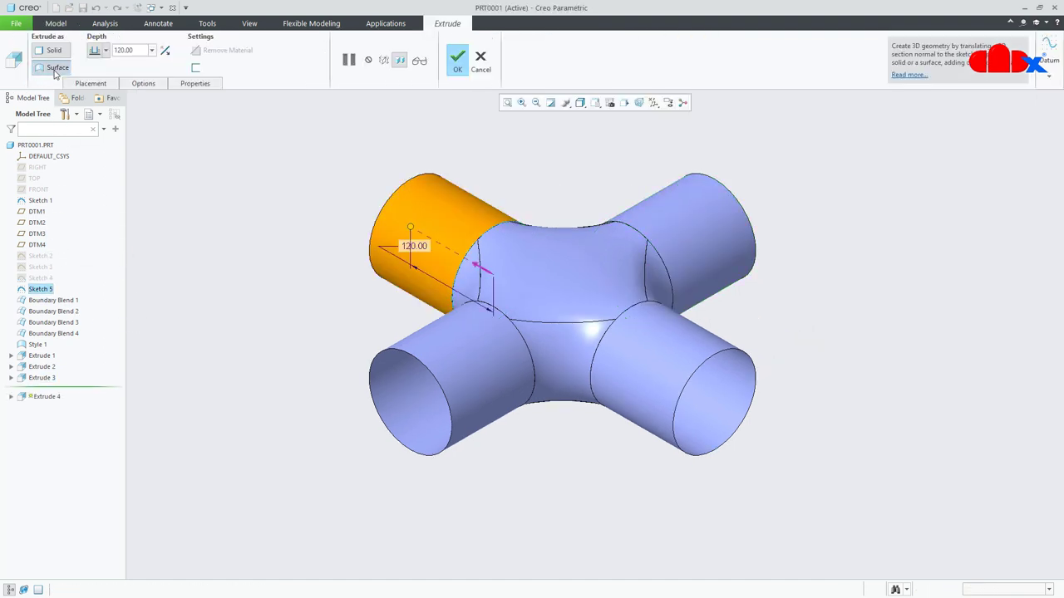
{"action": "middle_click", "coordinate": [179, 365]}
{"action": "left_click", "coordinate": [536, 479]}
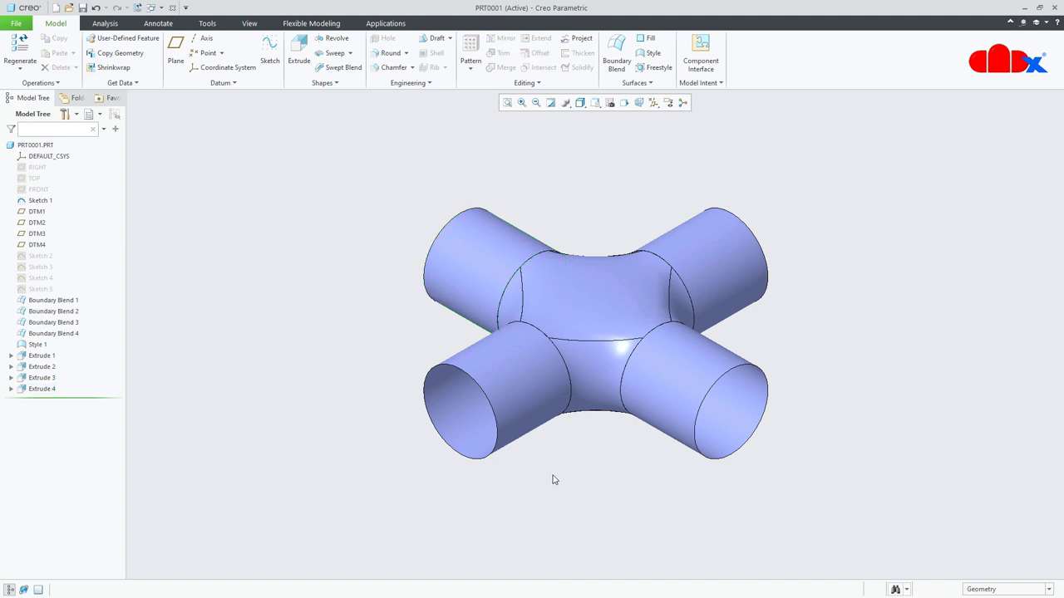
{"action": "mouse_move", "coordinate": [553, 479]}
{"action": "middle_mouse_down"}
{"action": "mouse_move", "coordinate": [613, 431]}
{"action": "mouse_move", "coordinate": [657, 447]}
{"action": "mouse_move", "coordinate": [634, 418]}
{"action": "mouse_move", "coordinate": [648, 374]}
{"action": "mouse_move", "coordinate": [681, 335]}
{"action": "mouse_move", "coordinate": [743, 360]}
{"action": "mouse_move", "coordinate": [657, 407]}
{"action": "mouse_move", "coordinate": [611, 452]}
{"action": "middle_mouse_up"}
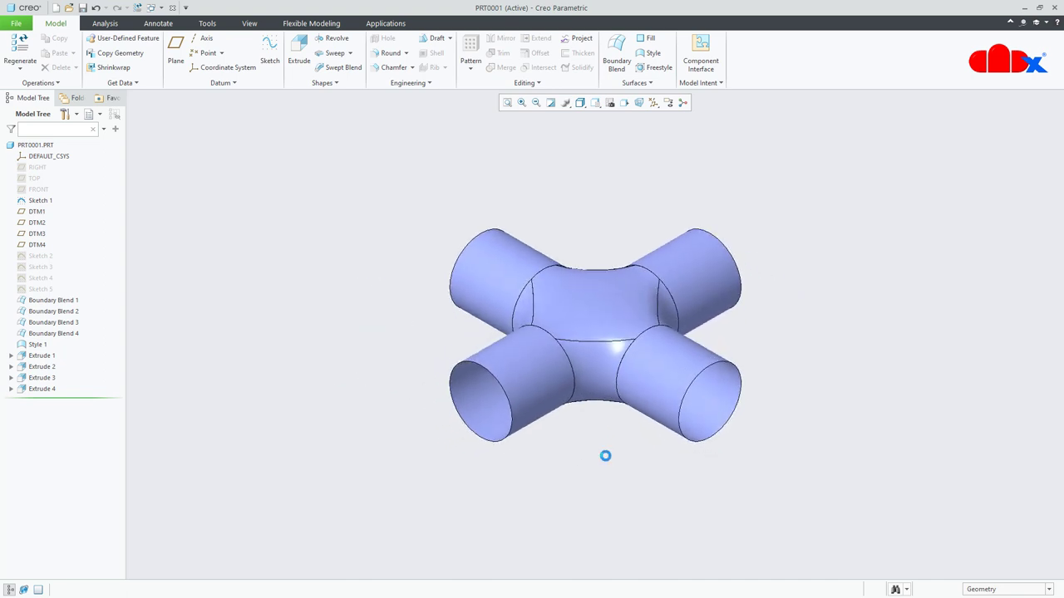
- Set the selection filter to Quilt and select the four extruded pipes, Boundary Blends 1, 2 and 4, and the top style surface together
{"action": "left_click", "coordinate": [983, 587]}
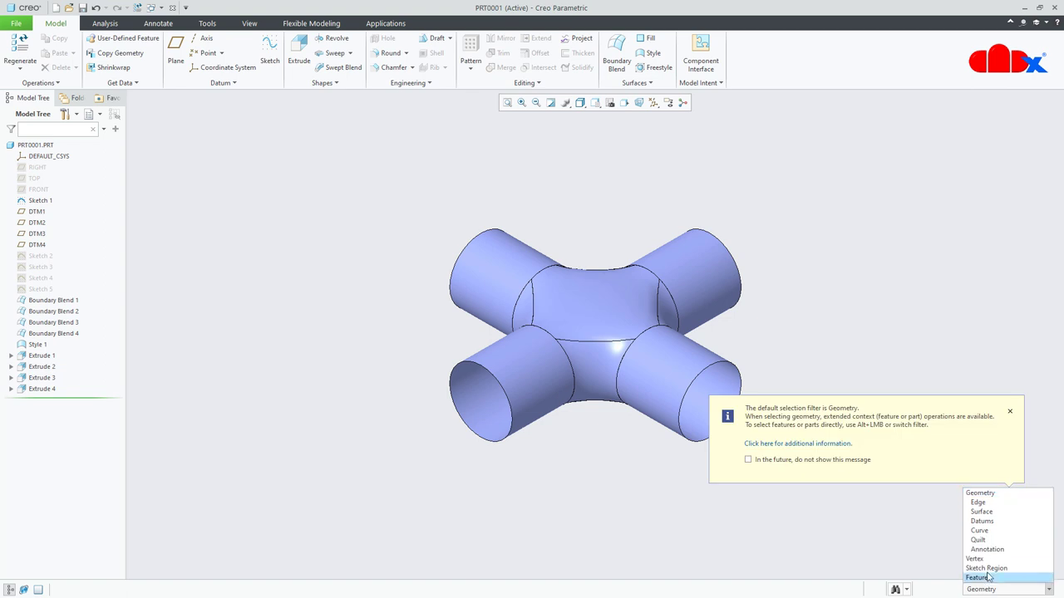
{"action": "left_click", "coordinate": [986, 542]}
{"action": "scroll", "coordinate": [723, 367], "scroll_direction": "up", "scroll_amount": 5}
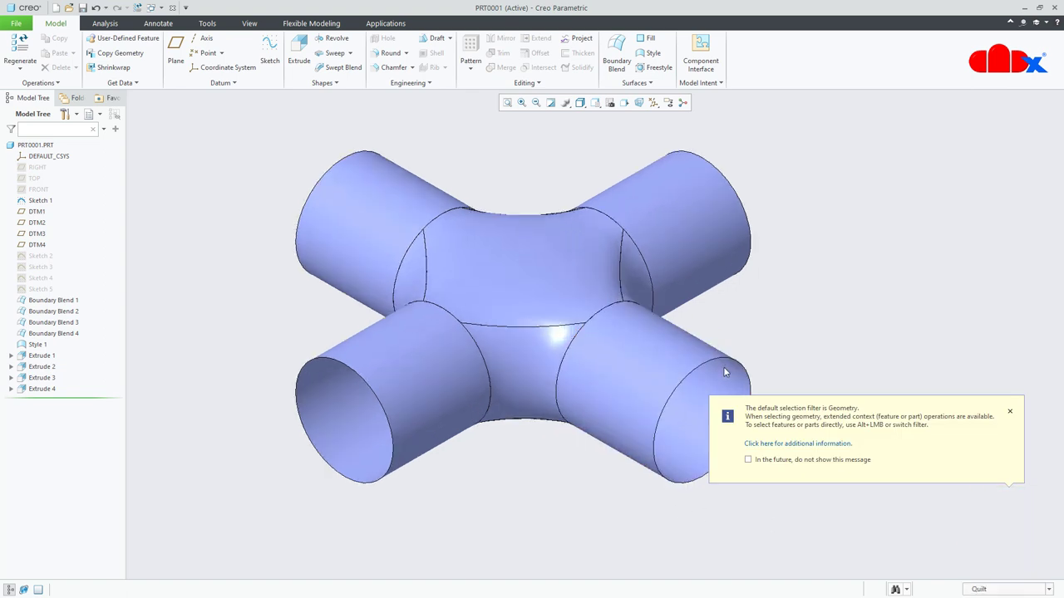
{"action": "left_click", "coordinate": [617, 369]}
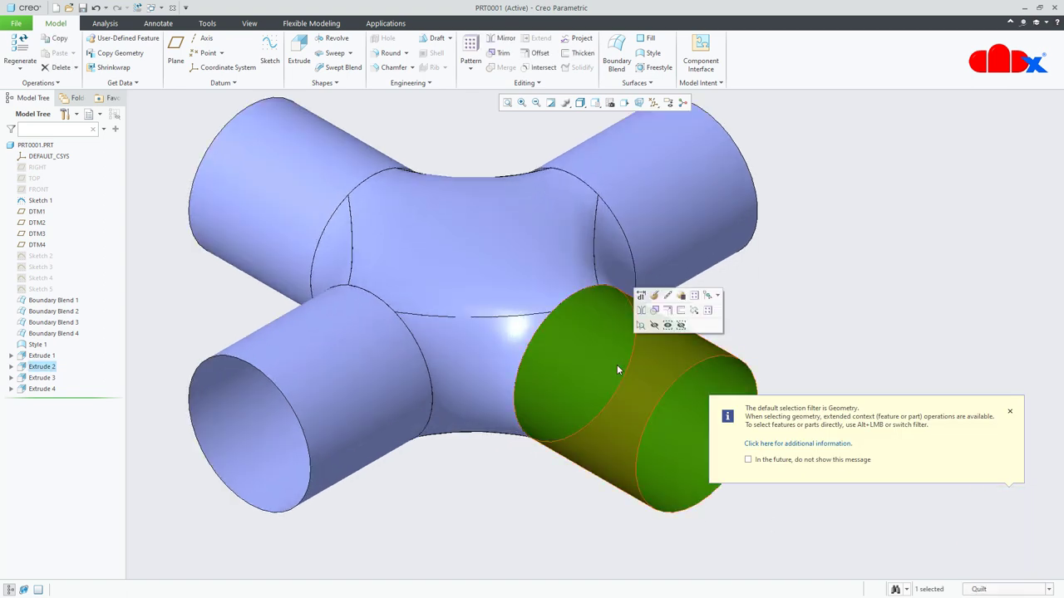
{"action": "left_click", "coordinate": [483, 374], "text": "ctrl"}
{"action": "left_click", "coordinate": [379, 376], "text": "ctrl"}
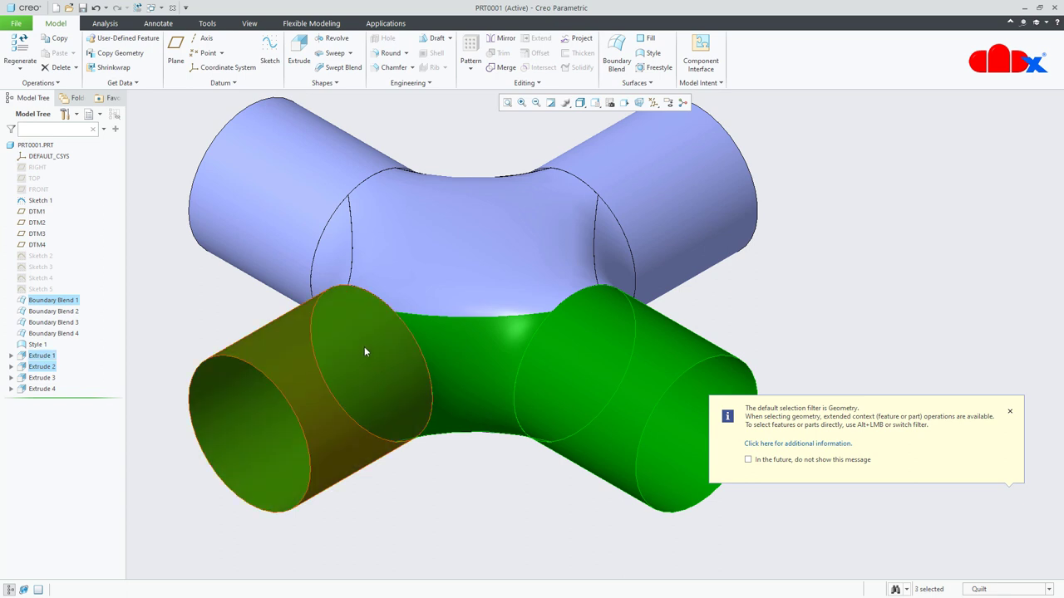
{"action": "left_click", "coordinate": [336, 271], "text": "ctrl"}
{"action": "left_click", "coordinate": [320, 191], "text": "ctrl"}
{"action": "left_click", "coordinate": [453, 233], "text": "ctrl"}
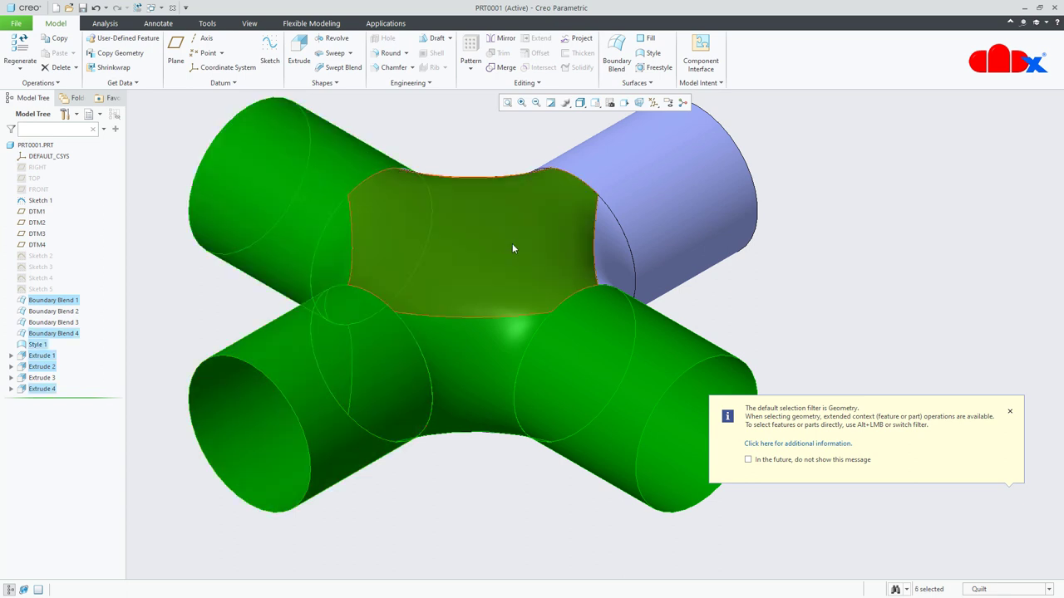
{"action": "left_click", "coordinate": [607, 259], "text": "ctrl"}
{"action": "left_click", "coordinate": [645, 195], "text": "ctrl"}
- Add Boundary Blend 3 and the underside style surface to the selection and start merging all ten quilts
{"action": "middle_click_drag", "start_coordinate": [644, 195], "coordinate": [510, 410]}
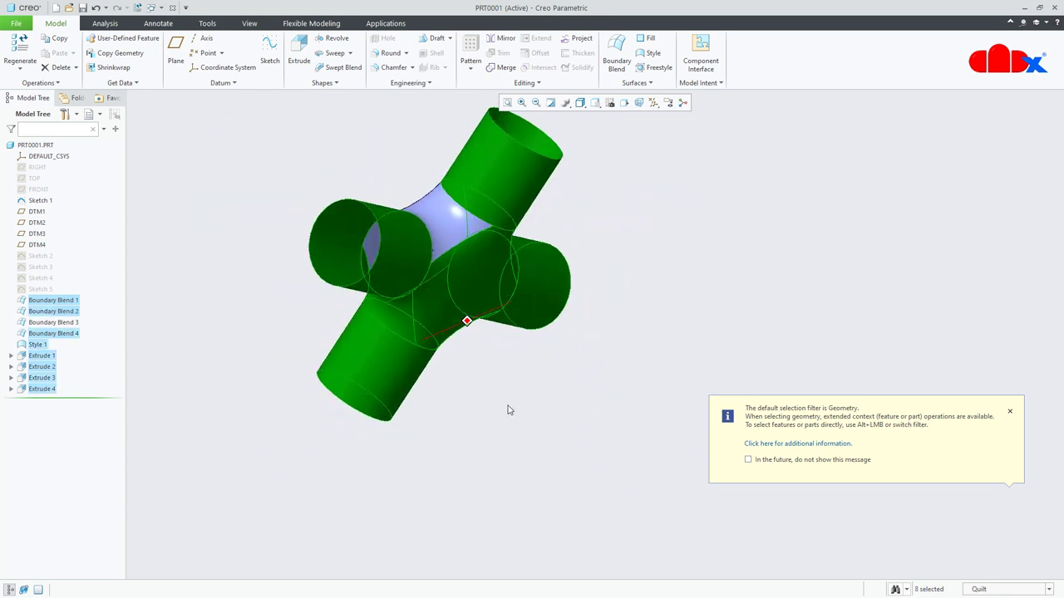
{"action": "left_click", "coordinate": [451, 328], "text": "ctrl"}
{"action": "middle_click_drag", "start_coordinate": [452, 329], "coordinate": [470, 272]}
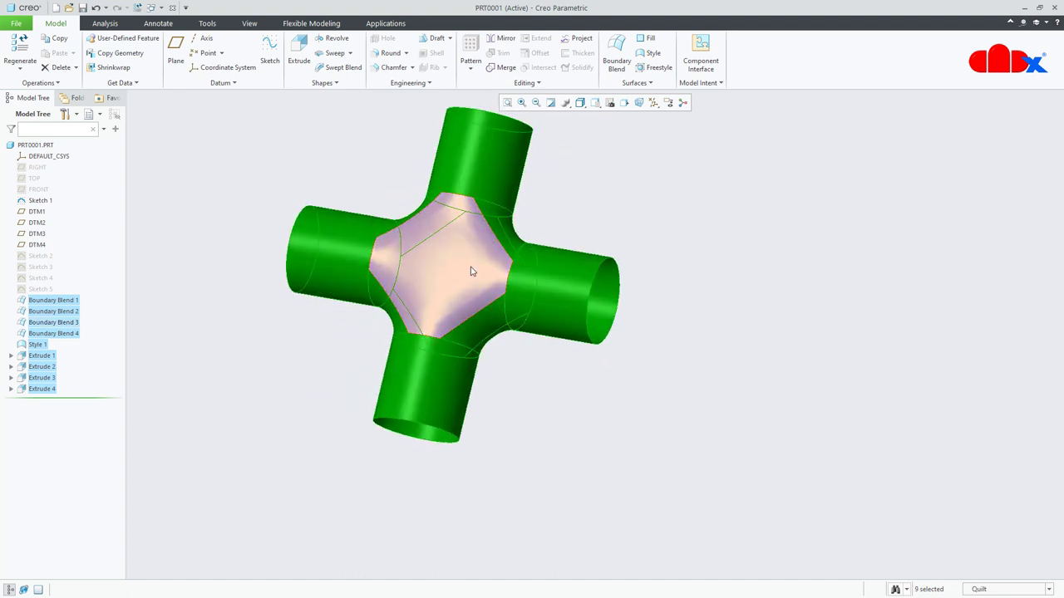
{"action": "left_click", "coordinate": [471, 272], "text": "ctrl"}
{"action": "key", "text": "ctrl+d"}
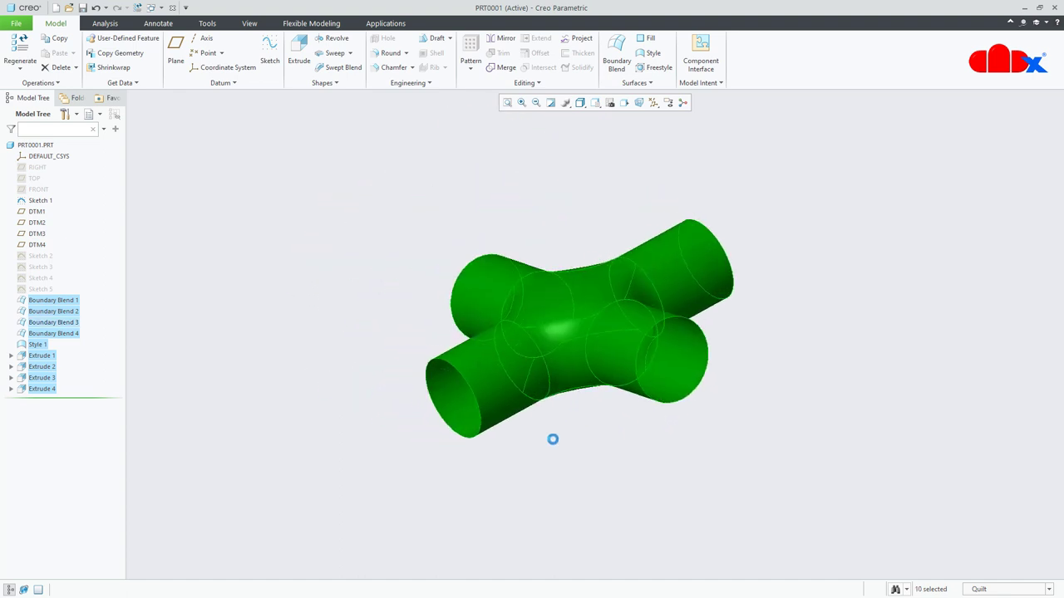
{"action": "left_click", "coordinate": [499, 68]}
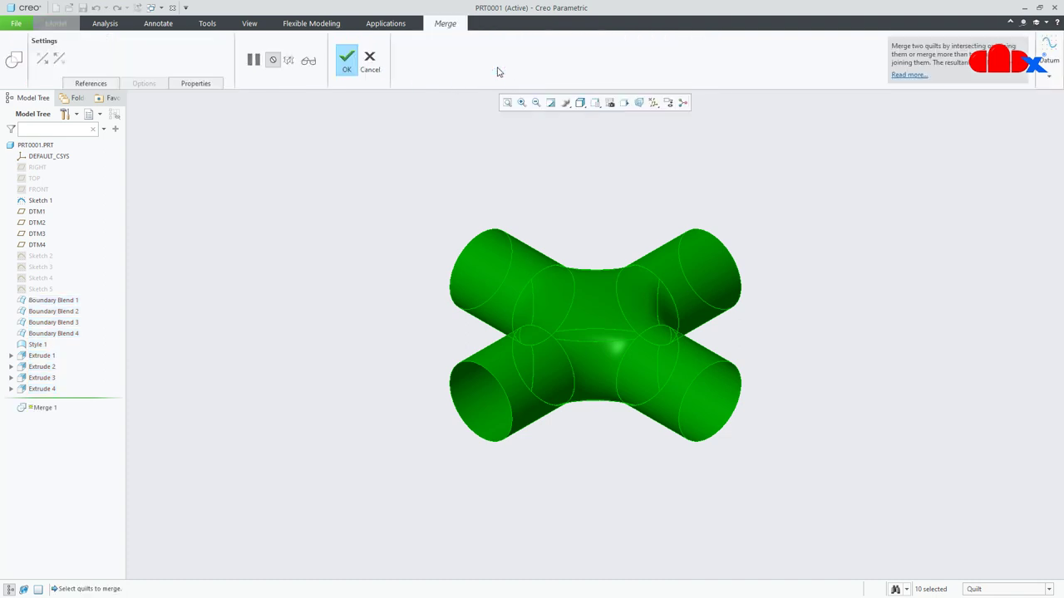
- Complete the merge of the selected quilts and thicken the merged quilt inward with a 10 offset
{"action": "left_click", "coordinate": [350, 68]}
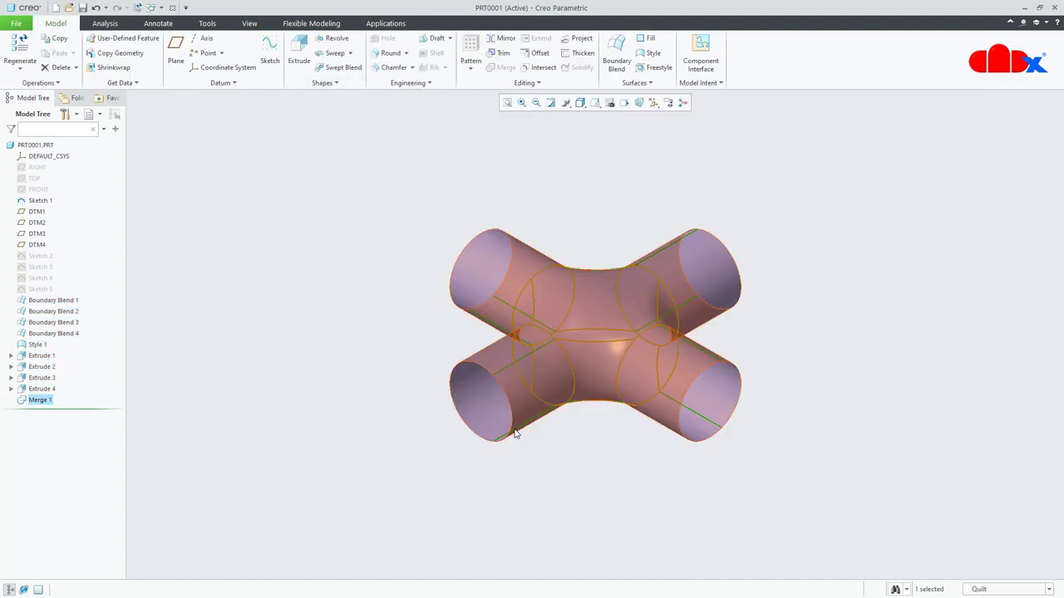
{"action": "left_click", "coordinate": [40, 401]}
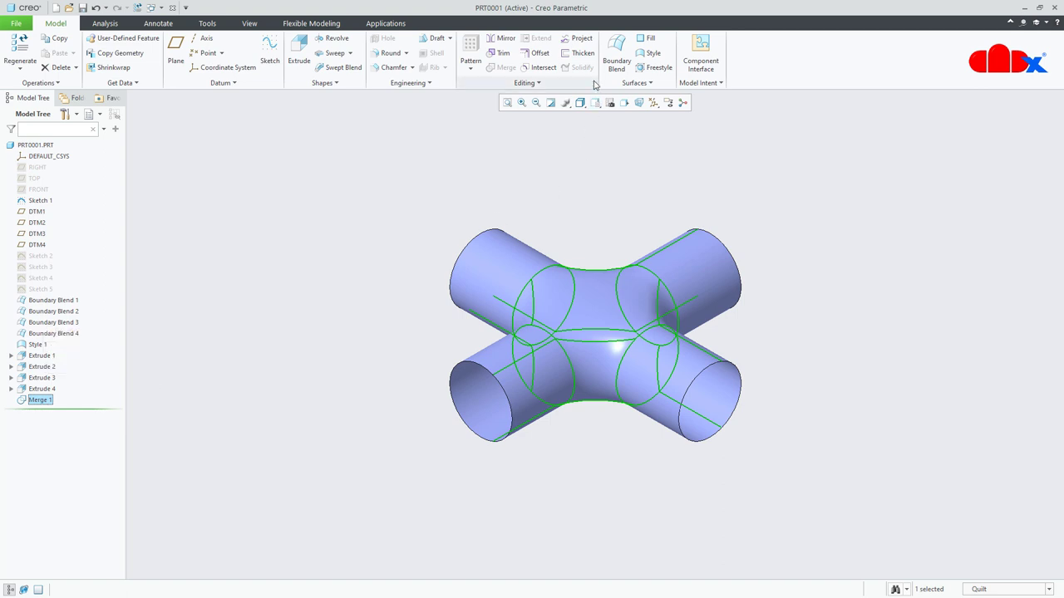
{"action": "left_click", "coordinate": [581, 53]}
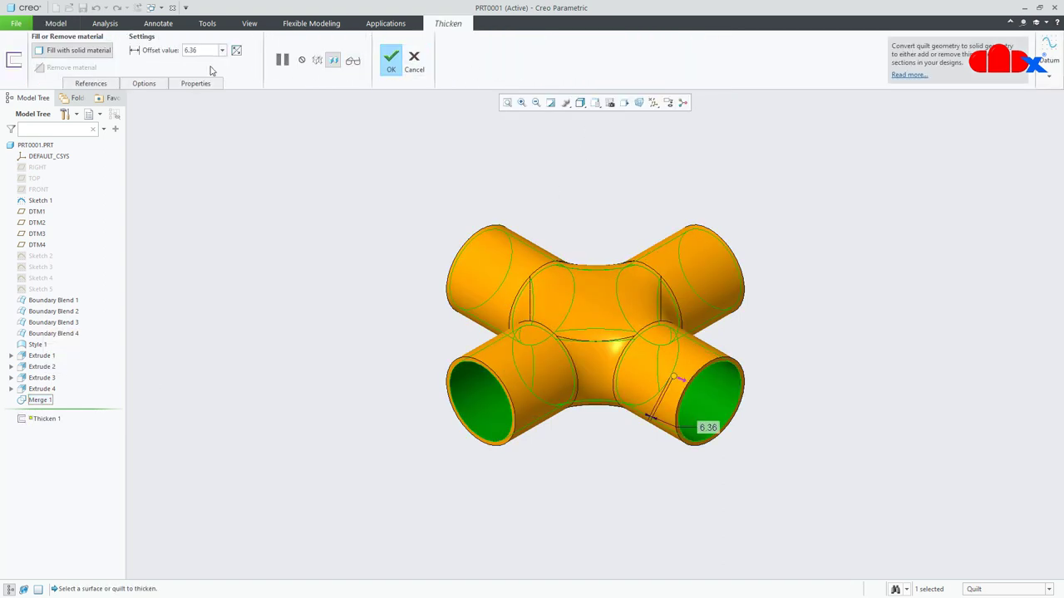
{"action": "left_click", "coordinate": [237, 51]}
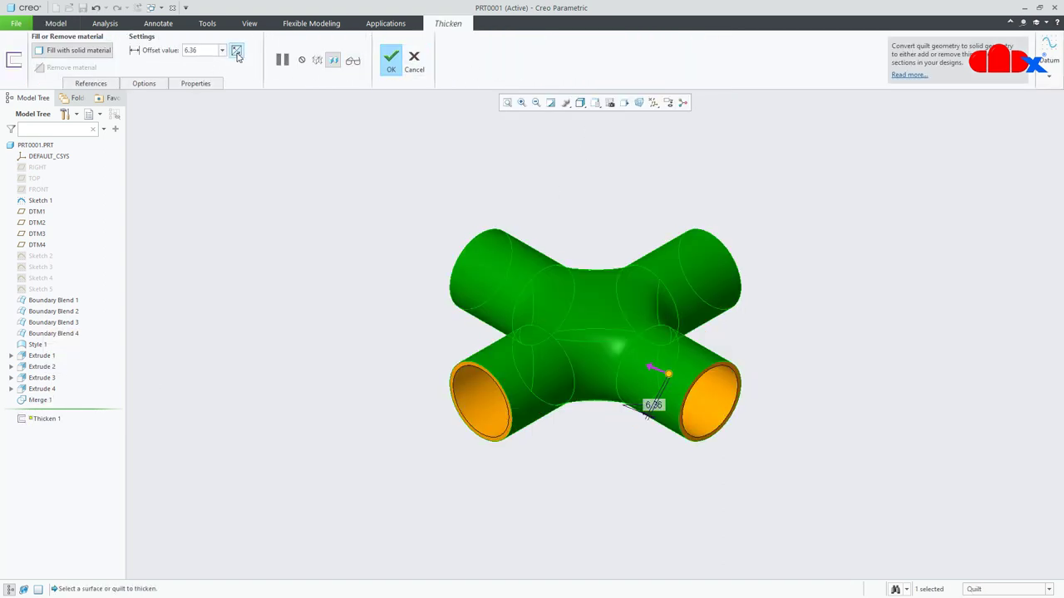
{"action": "double_click", "coordinate": [207, 50]}
{"action": "type", "text": "10"}
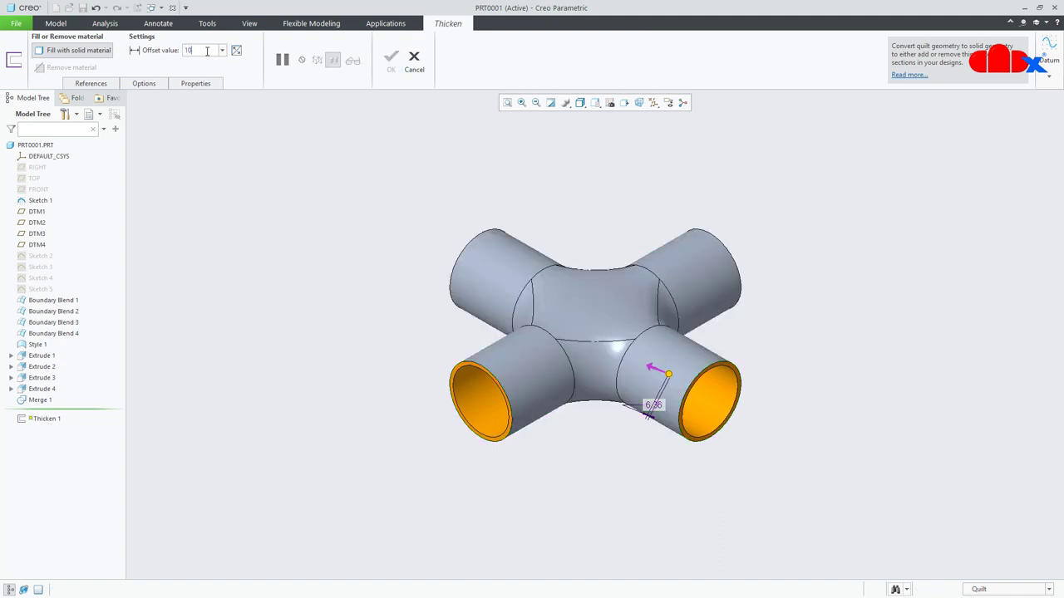
{"action": "key", "text": "Return"}
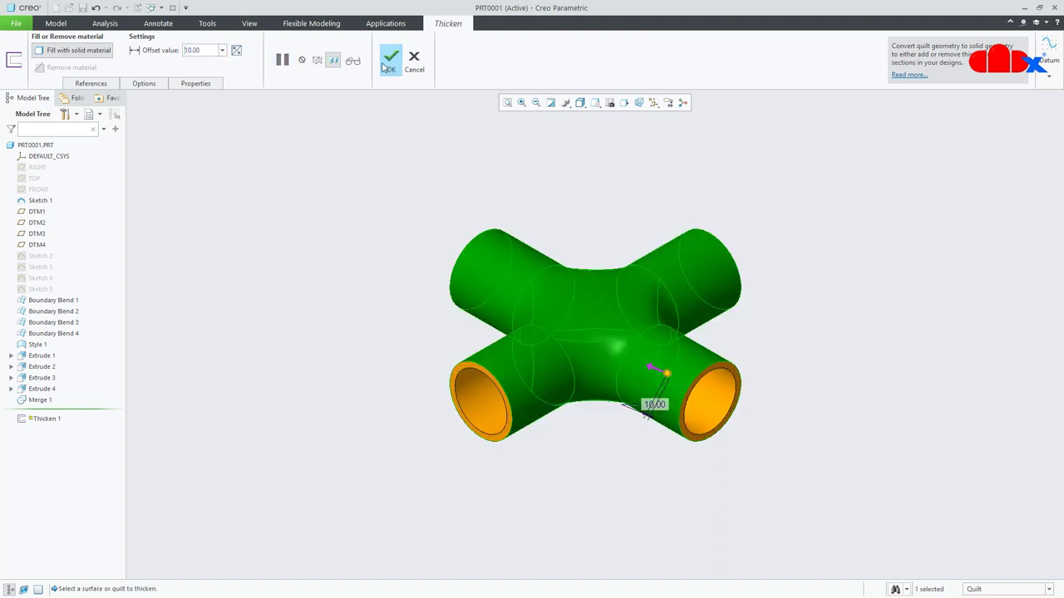
{"action": "left_click", "coordinate": [383, 66]}
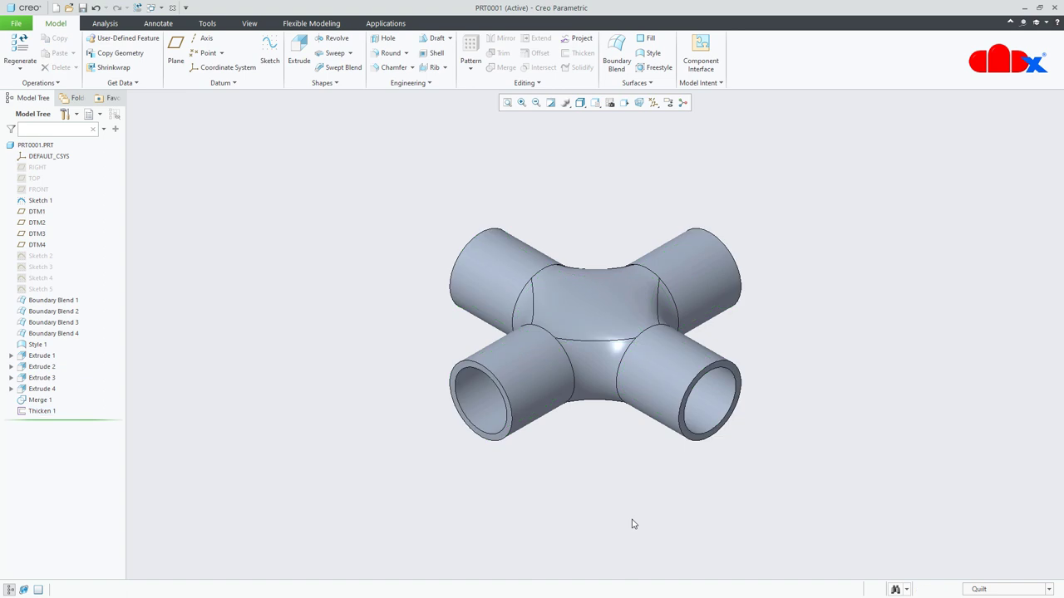
- Run a Reflection analysis on the outer surfaces of all four pipe branches and the central junction
{"action": "mouse_move", "coordinate": [596, 344]}
{"action": "middle_mouse_down"}
{"action": "mouse_move", "coordinate": [623, 417]}
{"action": "mouse_move", "coordinate": [668, 455]}
{"action": "mouse_move", "coordinate": [654, 436]}
{"action": "mouse_move", "coordinate": [640, 349]}
{"action": "mouse_move", "coordinate": [667, 300]}
{"action": "mouse_move", "coordinate": [609, 369]}
{"action": "middle_mouse_up"}
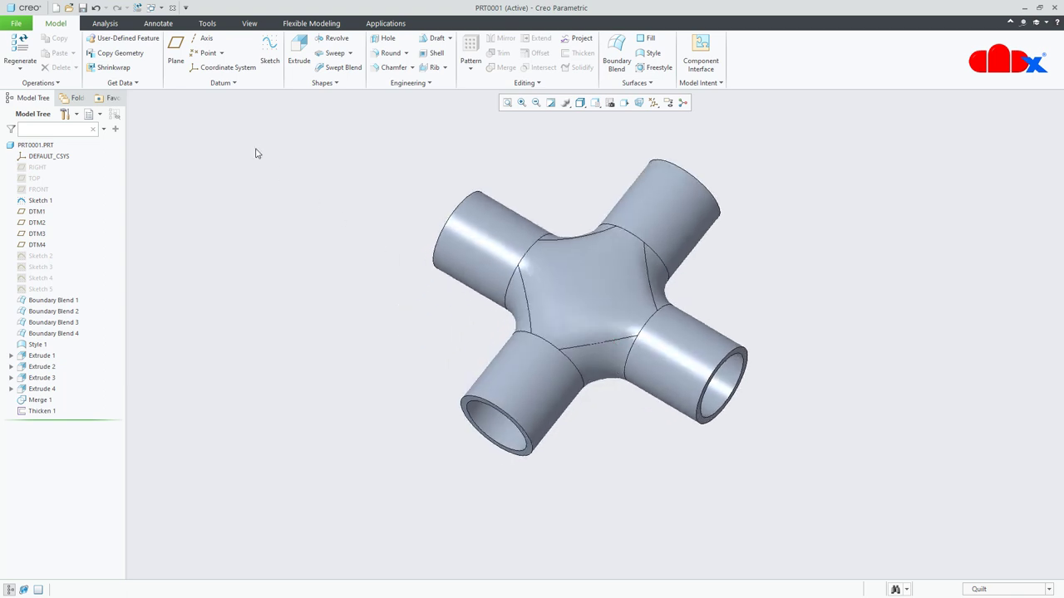
{"action": "left_click", "coordinate": [105, 23]}
{"action": "left_click", "coordinate": [436, 83]}
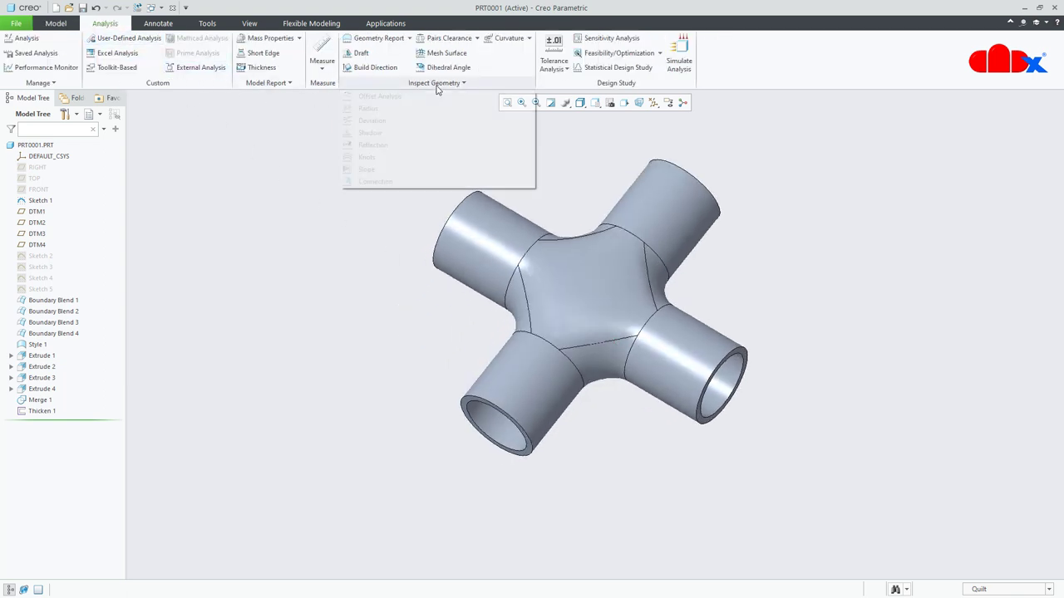
{"action": "left_click", "coordinate": [400, 150]}
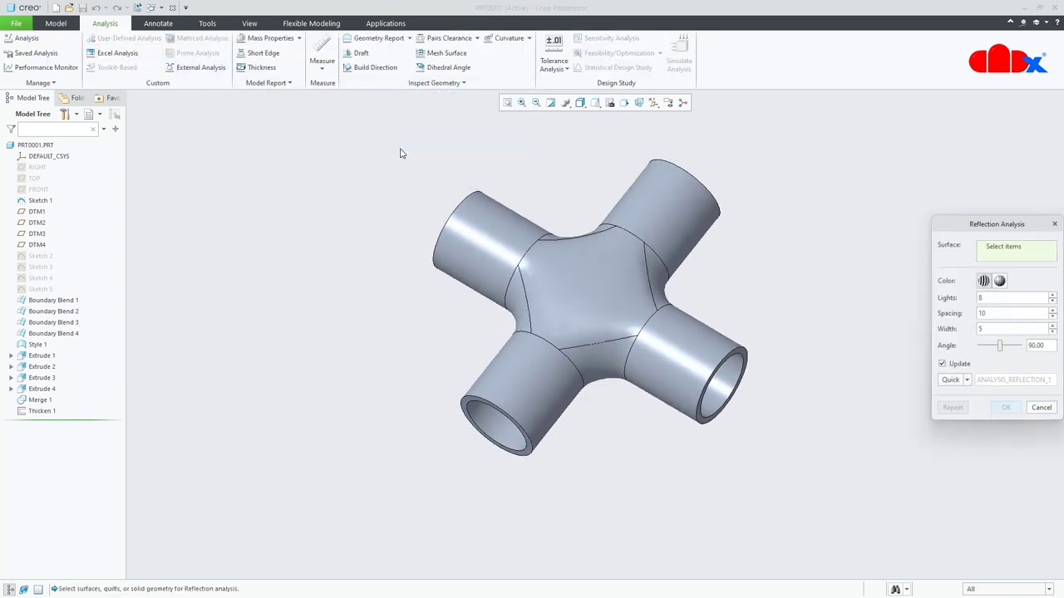
{"action": "left_click", "coordinate": [531, 376]}
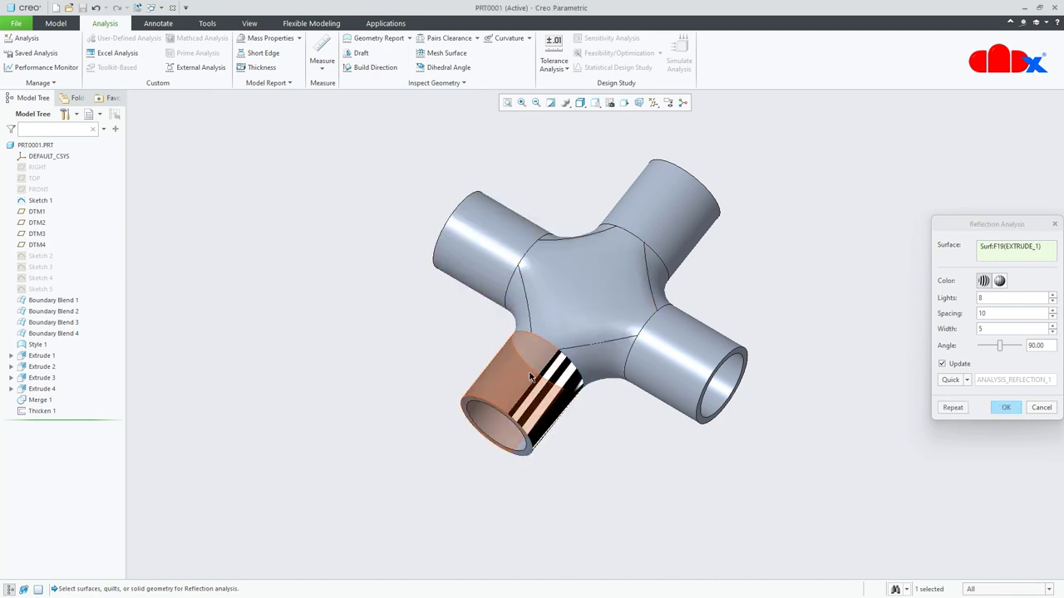
{"action": "left_click", "coordinate": [559, 335], "text": "ctrl"}
{"action": "left_click", "coordinate": [677, 331], "text": "ctrl"}
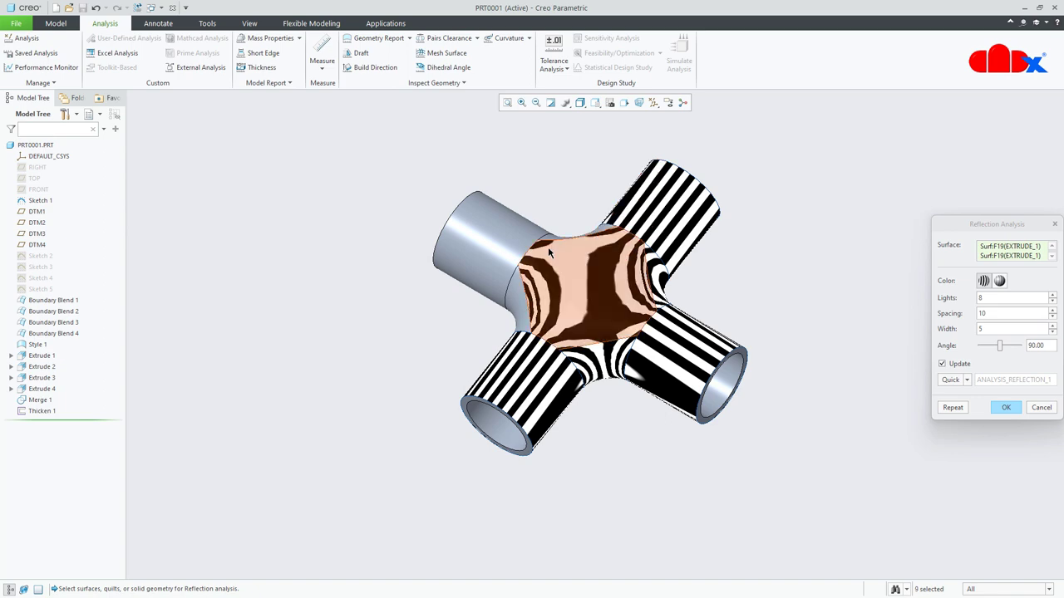
{"action": "left_click", "coordinate": [508, 243], "text": "ctrl"}
{"action": "middle_click_drag", "start_coordinate": [569, 246], "coordinate": [574, 316]}
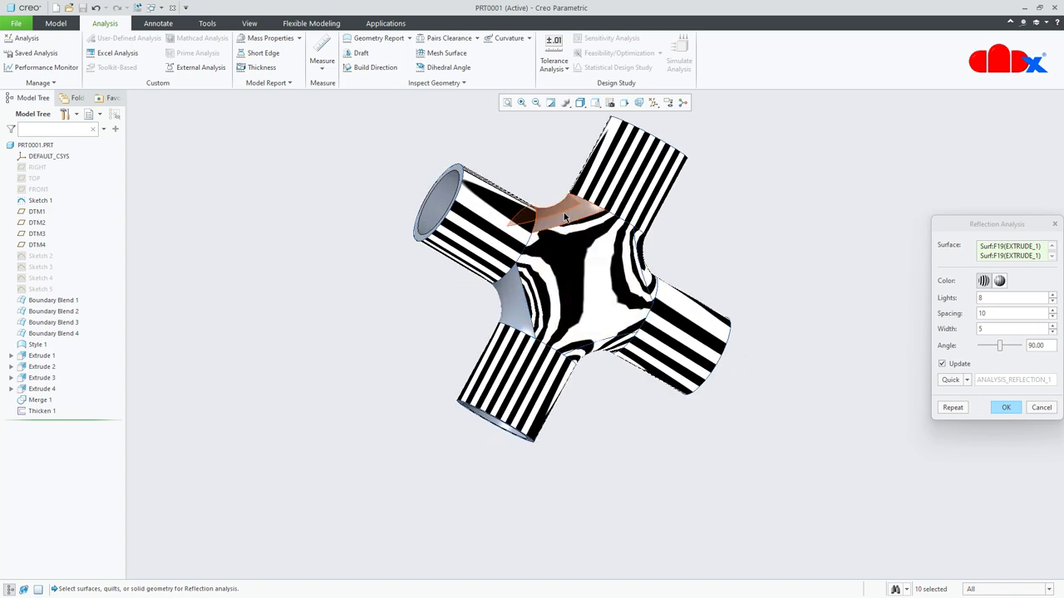
{"action": "left_click", "coordinate": [521, 306], "text": "ctrl"}
{"action": "middle_click_drag", "start_coordinate": [538, 347], "coordinate": [542, 192]}
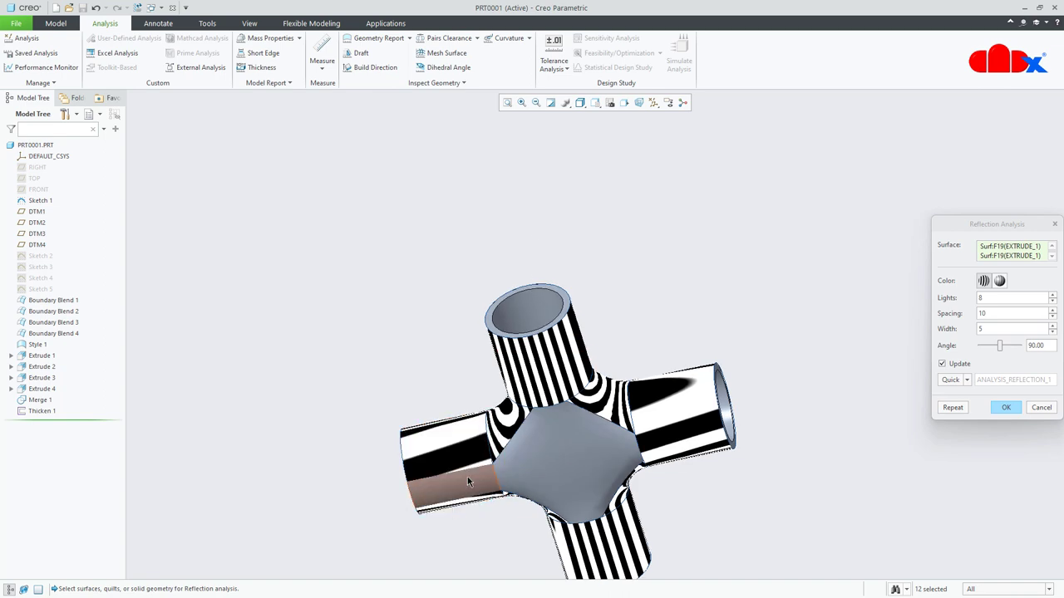
{"action": "left_click", "coordinate": [569, 457], "text": "ctrl"}
- Examine the reflection stripes across the pipe junction from several sides, close the analysis and restore the default orientation
{"action": "middle_click_drag", "start_coordinate": [617, 442], "coordinate": [606, 360]}
{"action": "scroll", "coordinate": [606, 360], "scroll_direction": "up", "scroll_amount": 5}
{"action": "scroll", "coordinate": [571, 403], "scroll_direction": "down", "scroll_amount": 5}
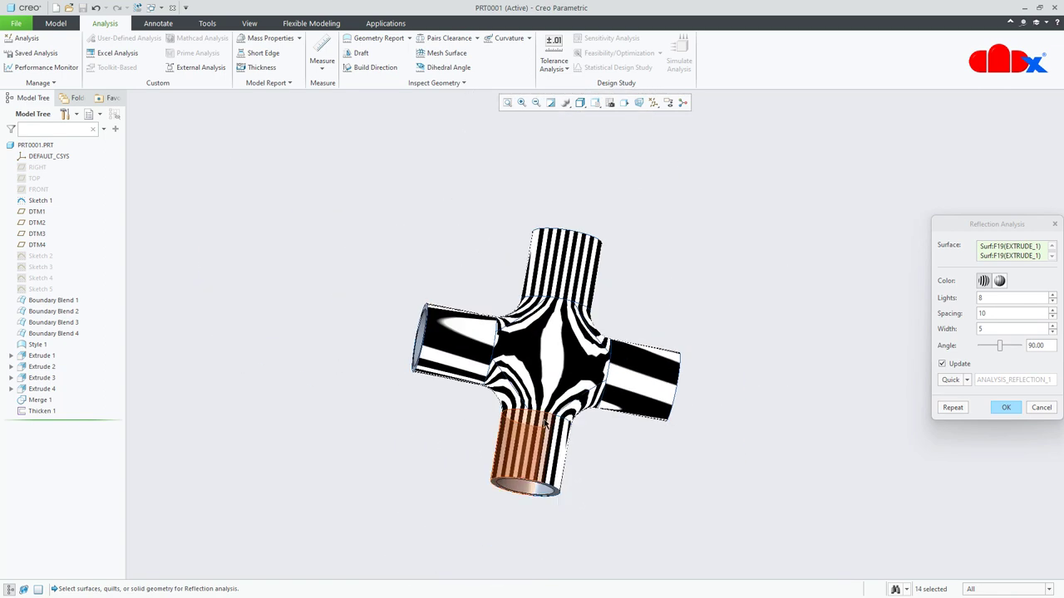
{"action": "middle_click_drag", "start_coordinate": [565, 407], "coordinate": [496, 471]}
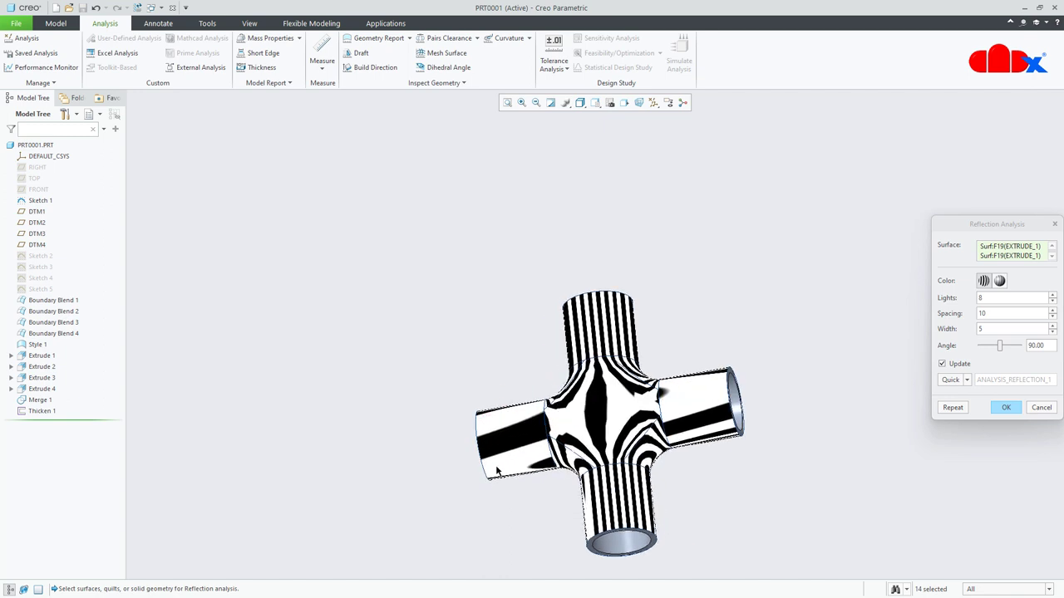
{"action": "left_click", "coordinate": [1007, 411]}
{"action": "key", "text": "ctrl+d"}
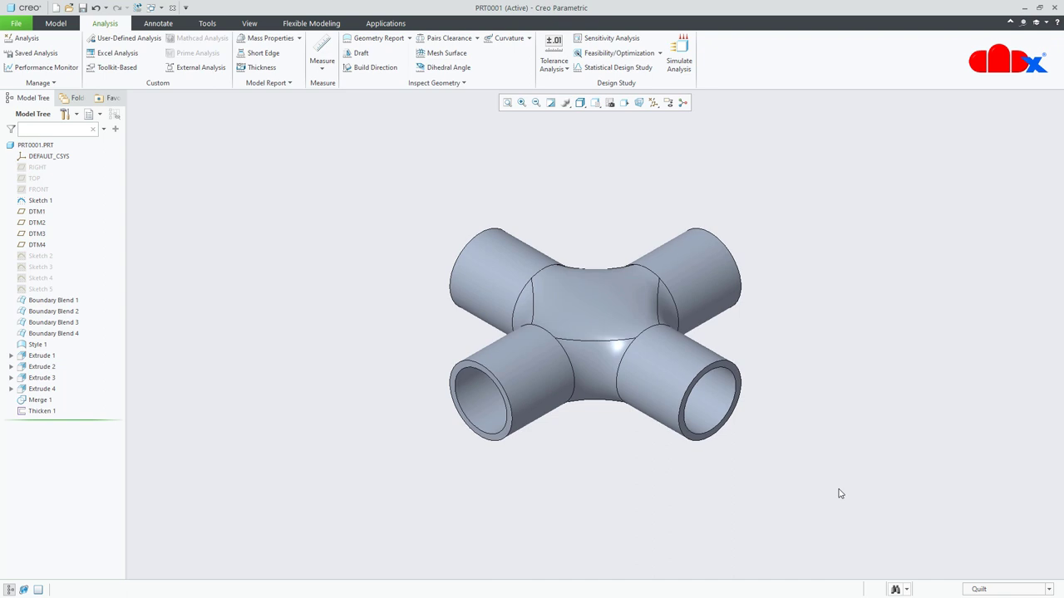
- Set the circle radius in Sketch 2 to 75 and regenerate the part
{"action": "left_click", "coordinate": [43, 259]}
{"action": "left_click", "coordinate": [51, 191]}
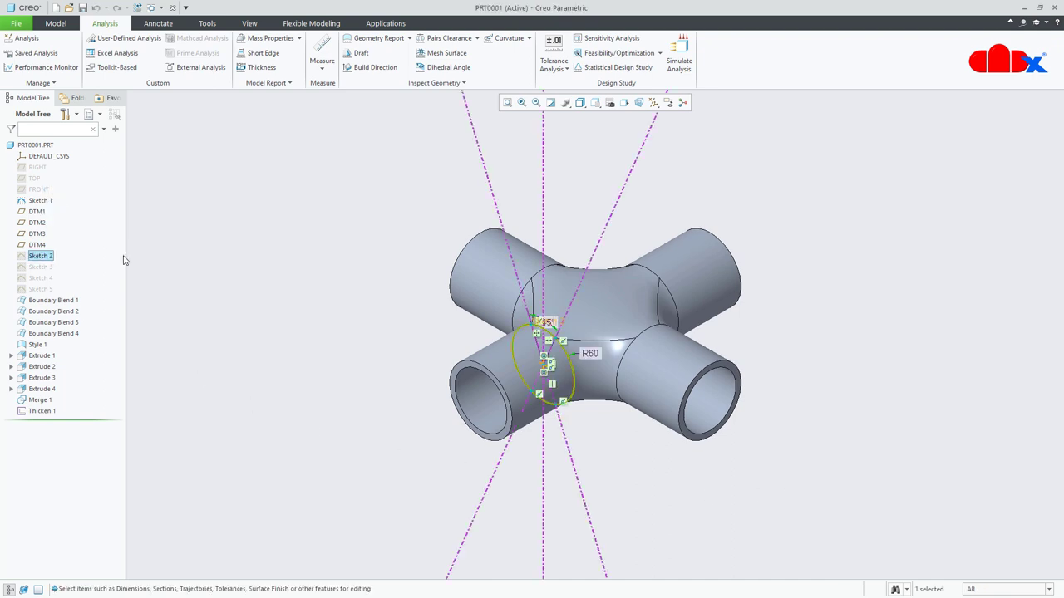
{"action": "double_click", "coordinate": [592, 354]}
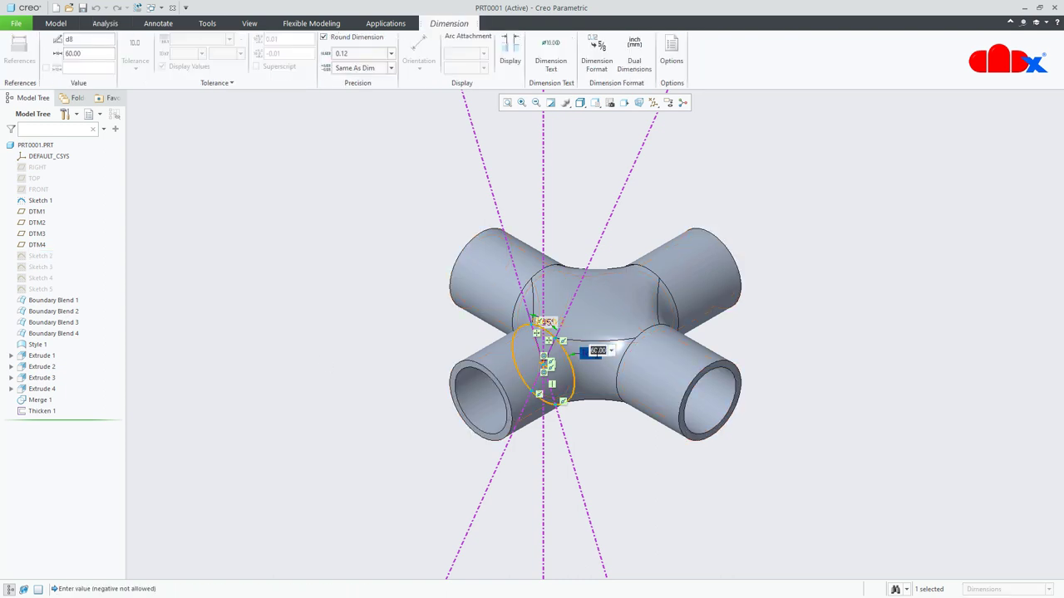
{"action": "key", "text": "Return"}
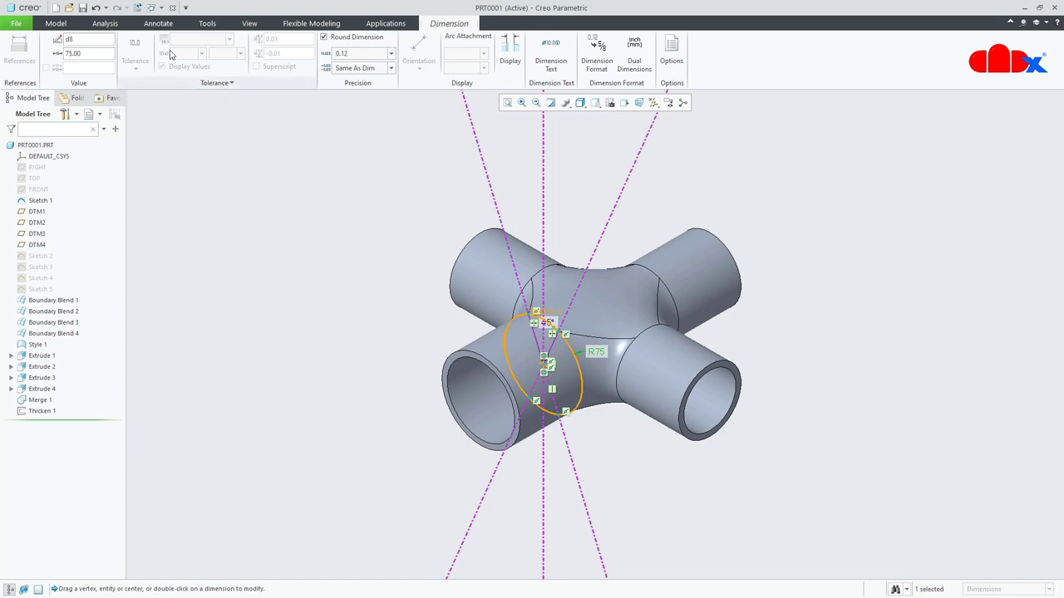
{"action": "left_click", "coordinate": [138, 8]}
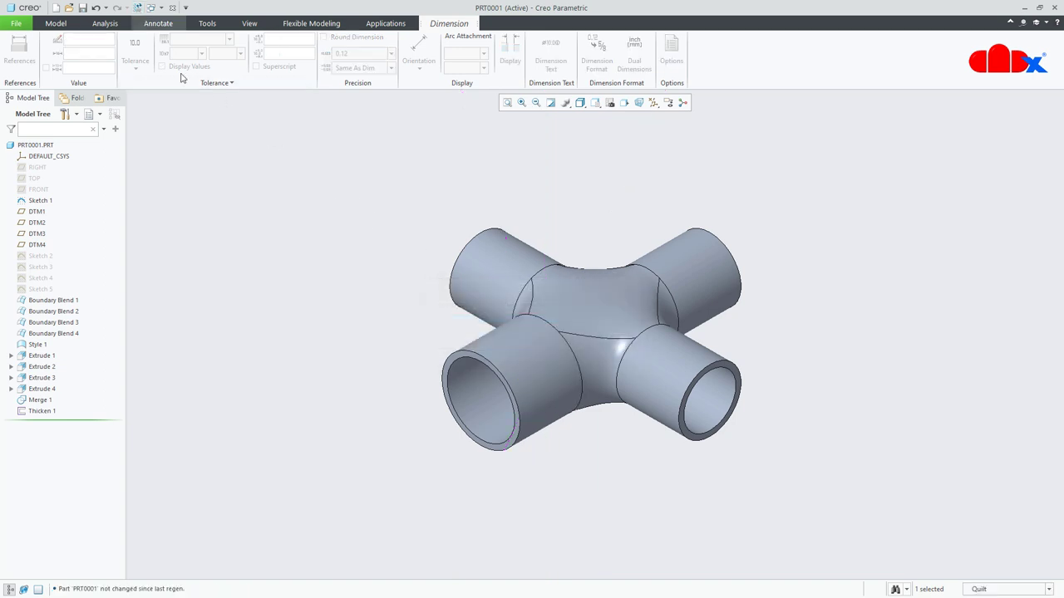
{"action": "left_click", "coordinate": [236, 209]}
- Set the circle radius in Sketch 3 to 70, regenerate the part and restore the default orientation
{"action": "left_click", "coordinate": [45, 267]}
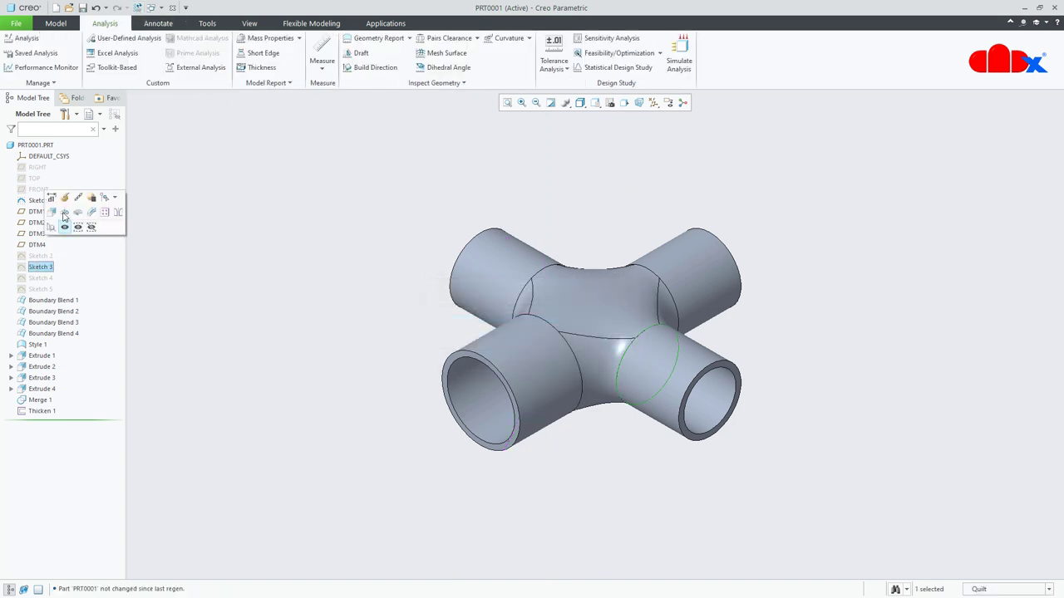
{"action": "left_click", "coordinate": [53, 199]}
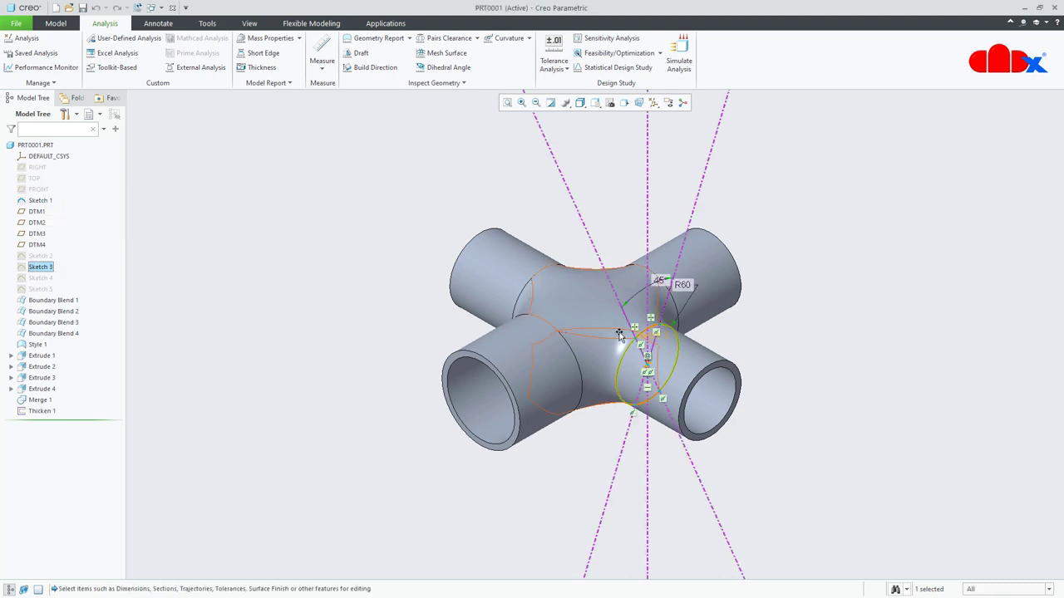
{"action": "scroll", "coordinate": [688, 397], "scroll_direction": "down", "scroll_amount": 3}
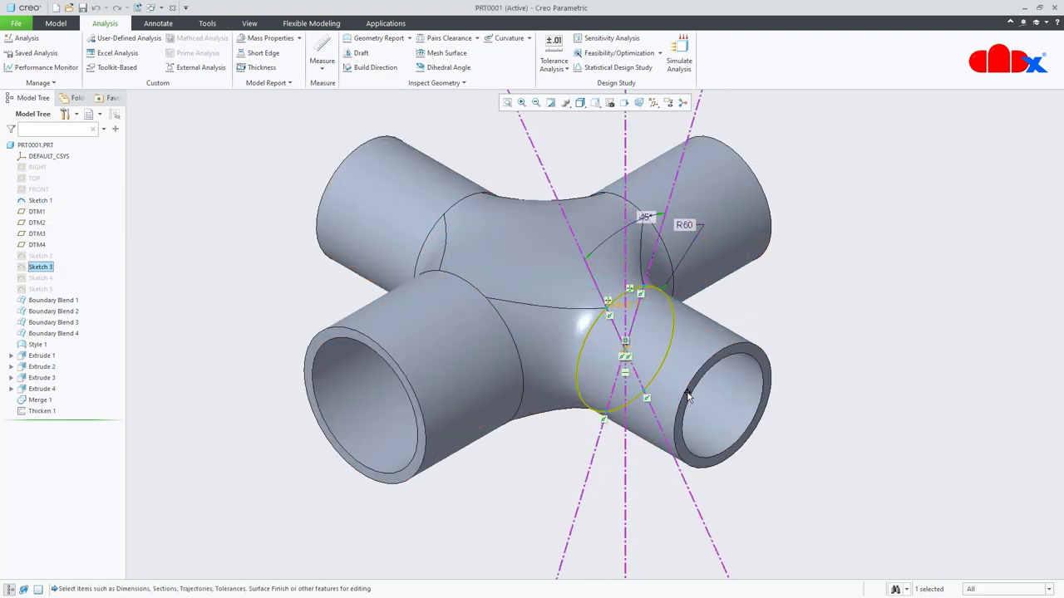
{"action": "double_click", "coordinate": [685, 225]}
{"action": "type", "text": "70"}
{"action": "key", "text": "Return"}
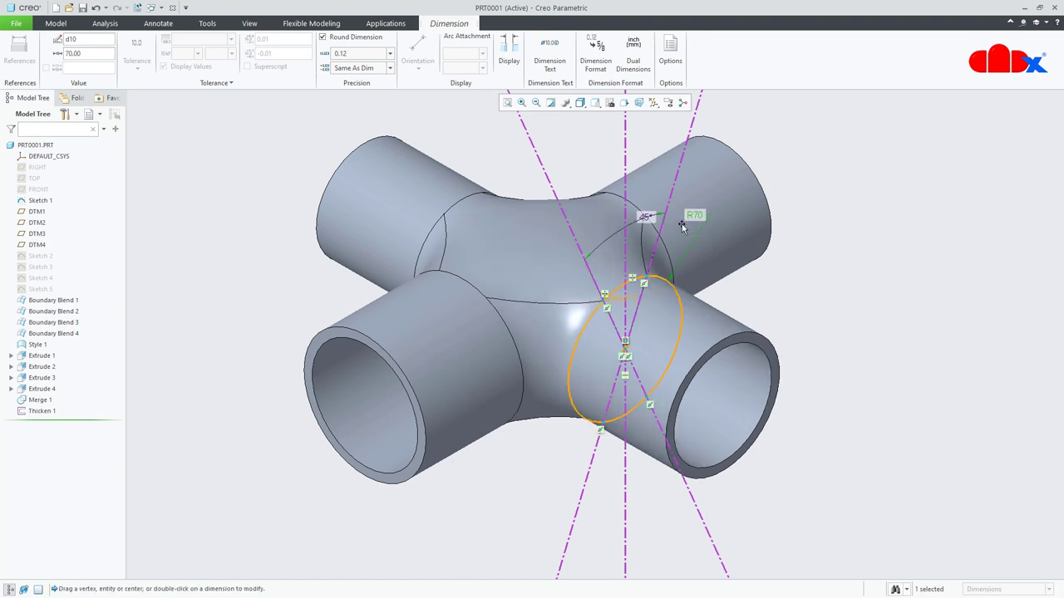
{"action": "left_click", "coordinate": [138, 7]}
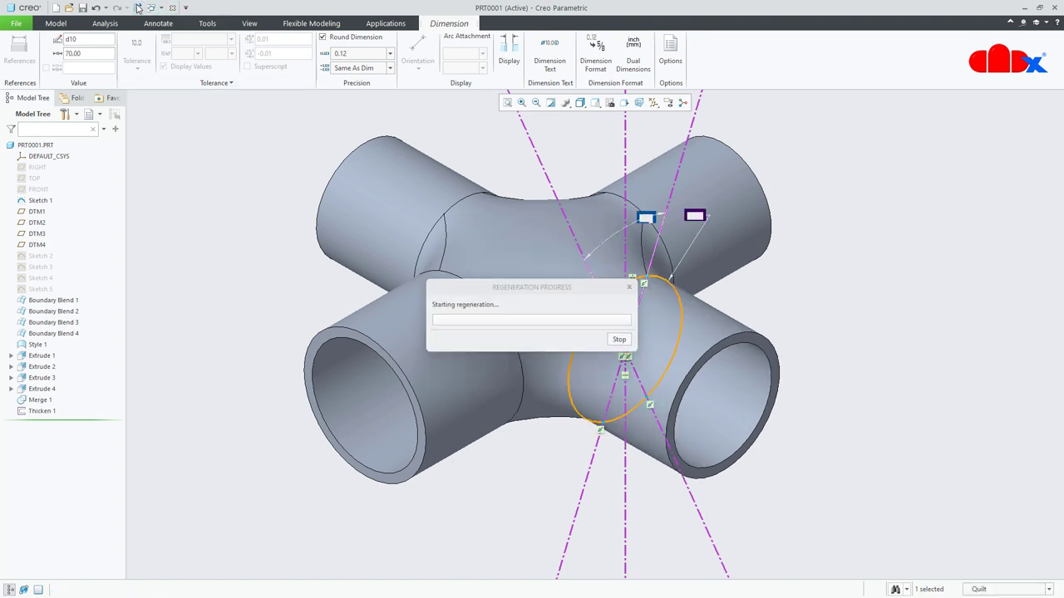
{"action": "left_click", "coordinate": [503, 445]}
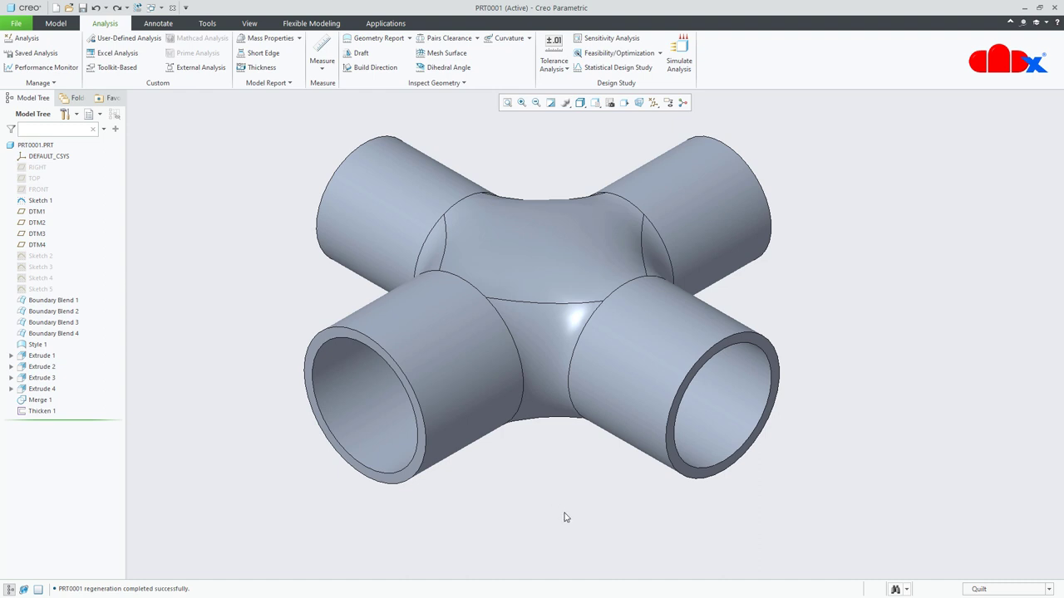
{"action": "key", "text": "ctrl+d"}
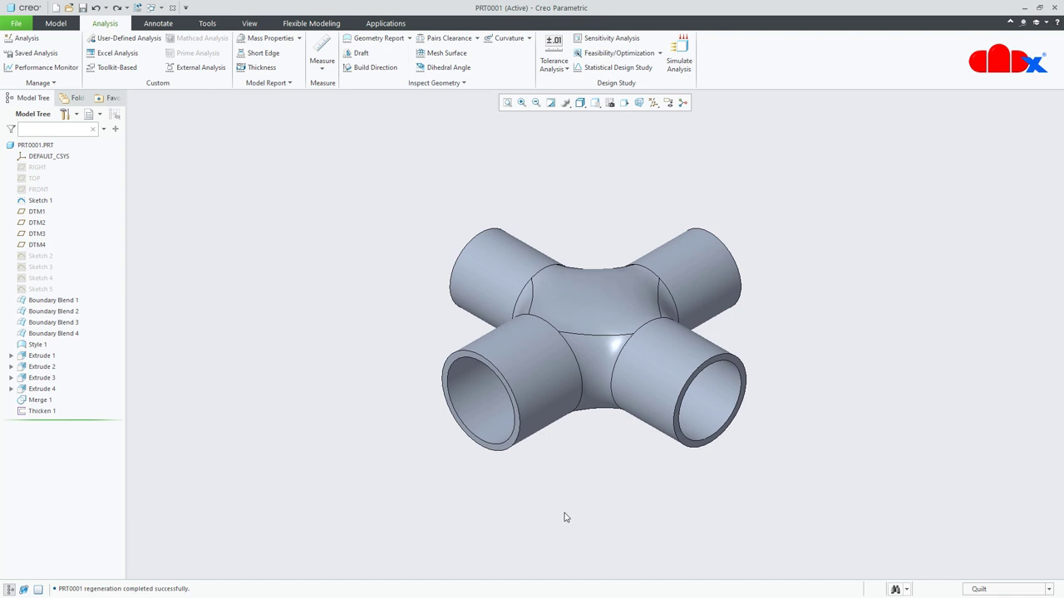
- Create a new solid part from the solid_part_mmks template and maximize its window
{"action": "left_click", "coordinate": [56, 10]}
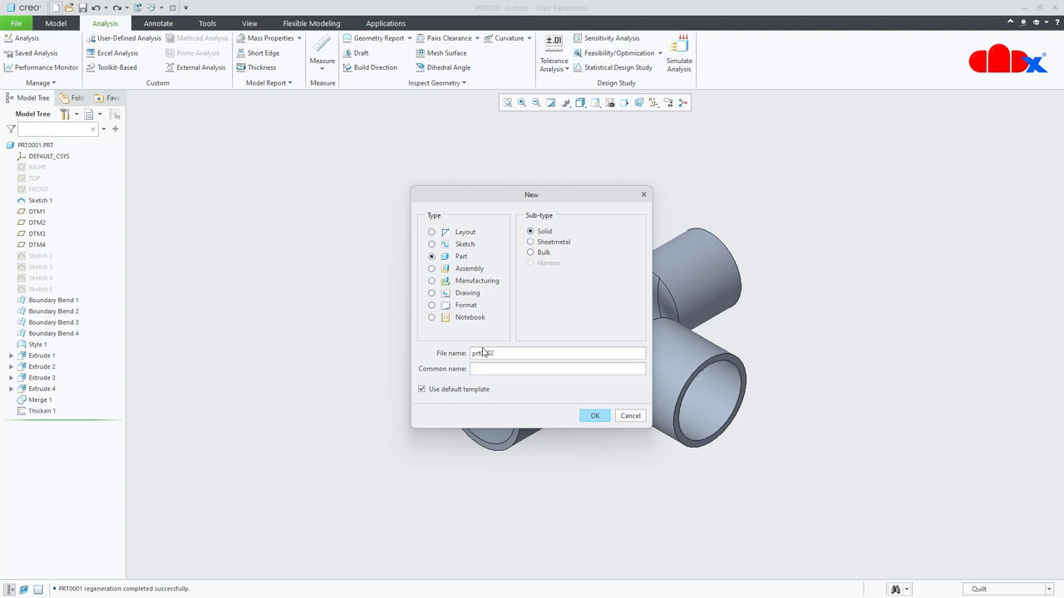
{"action": "left_click", "coordinate": [593, 416]}
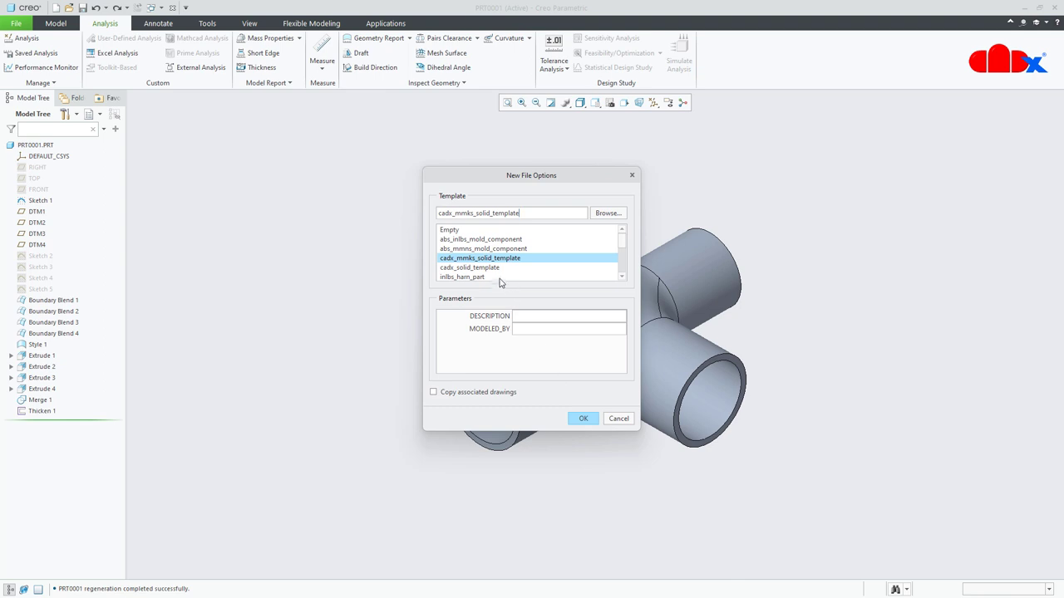
{"action": "scroll", "coordinate": [494, 272], "scroll_direction": "down", "scroll_amount": 3}
{"action": "left_click", "coordinate": [482, 260]}
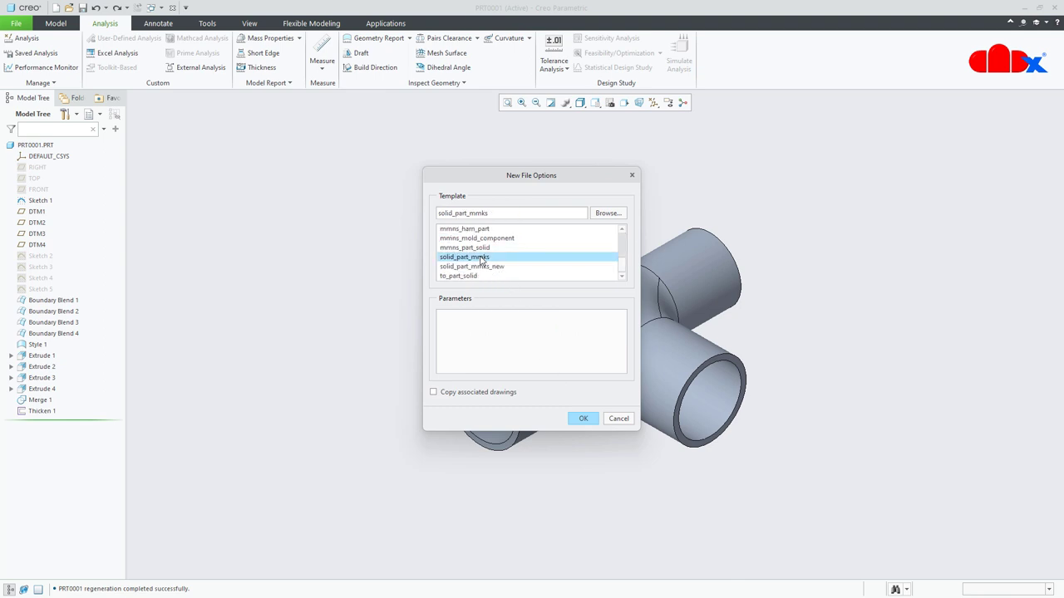
{"action": "left_click", "coordinate": [584, 419]}
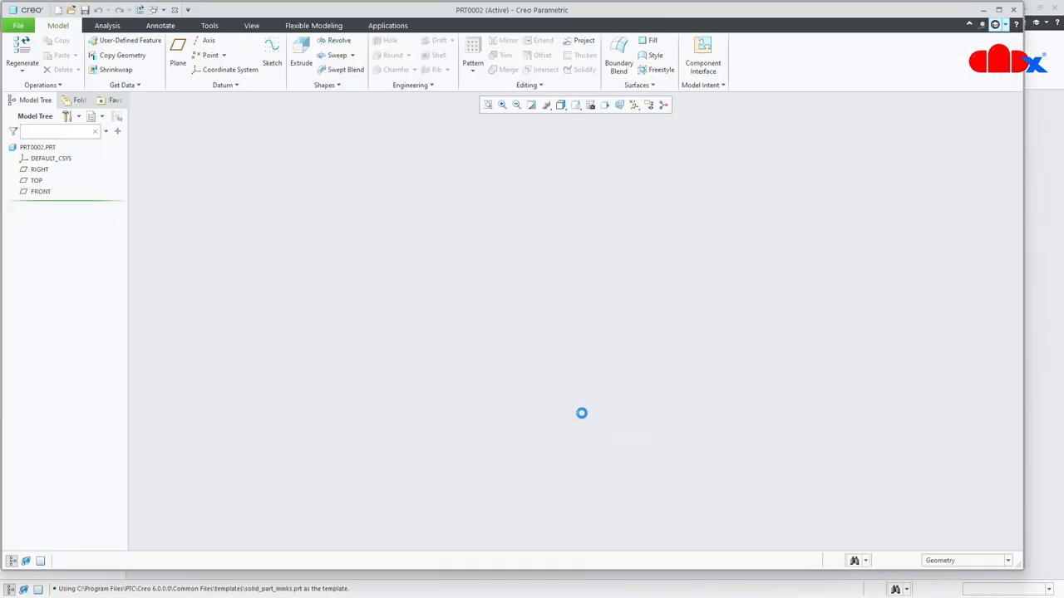
{"action": "left_click", "coordinate": [999, 10]}
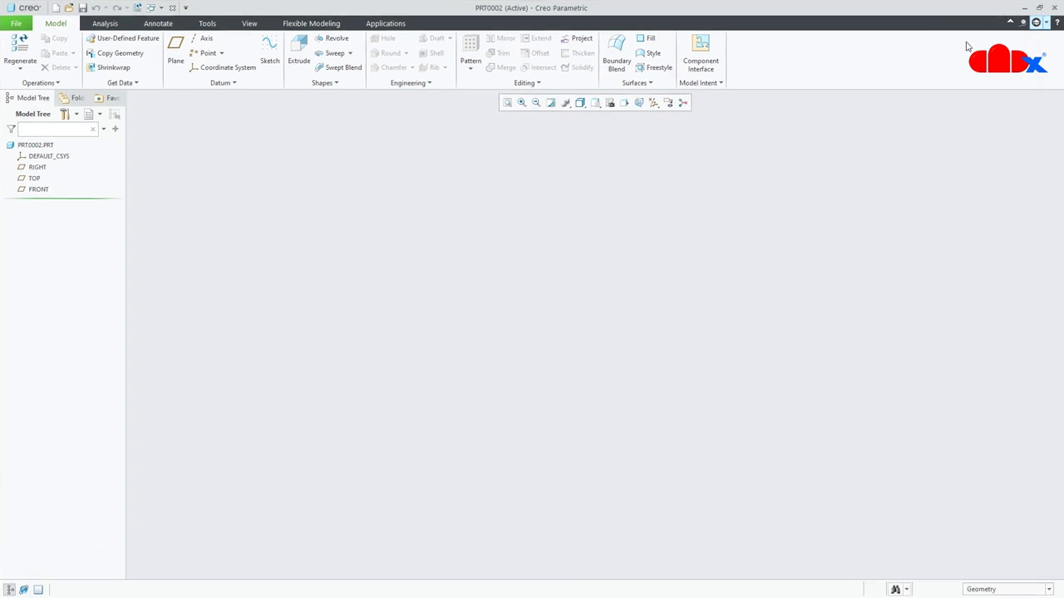
- Display all datum features and start a sketch on the TOP plane, referenced to the RIGHT plane and viewed flat
{"action": "left_click", "coordinate": [653, 103]}
{"action": "left_click", "coordinate": [671, 117]}
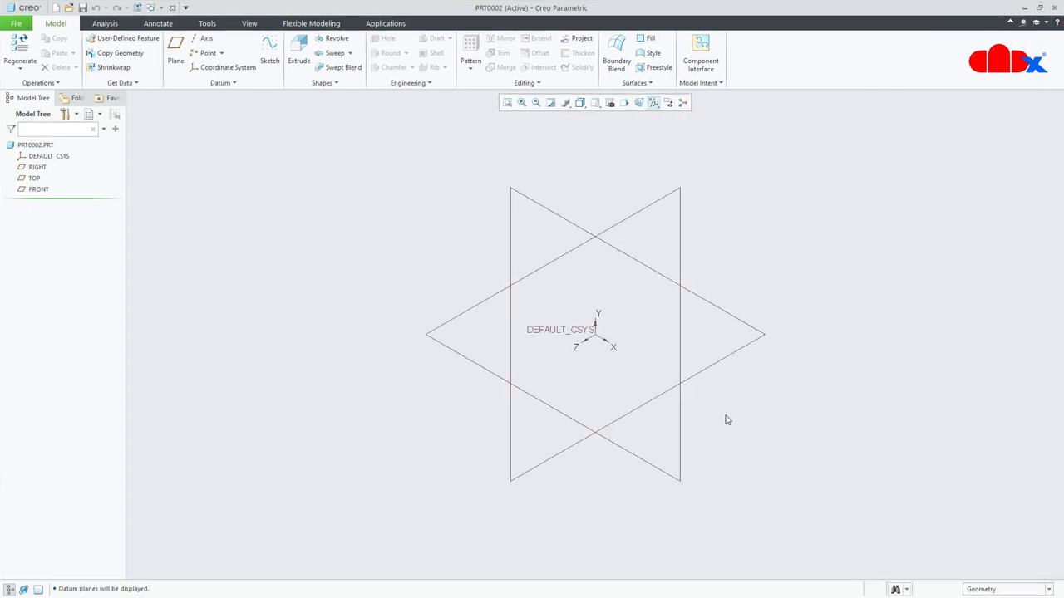
{"action": "left_click", "coordinate": [270, 66]}
{"action": "left_click", "coordinate": [442, 325]}
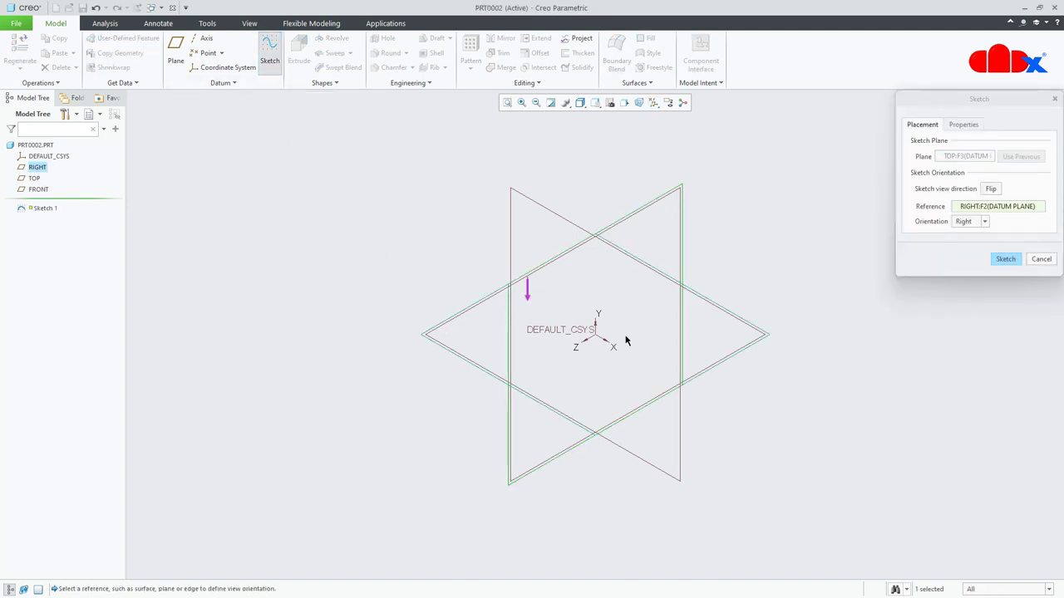
{"action": "left_click", "coordinate": [1005, 263]}
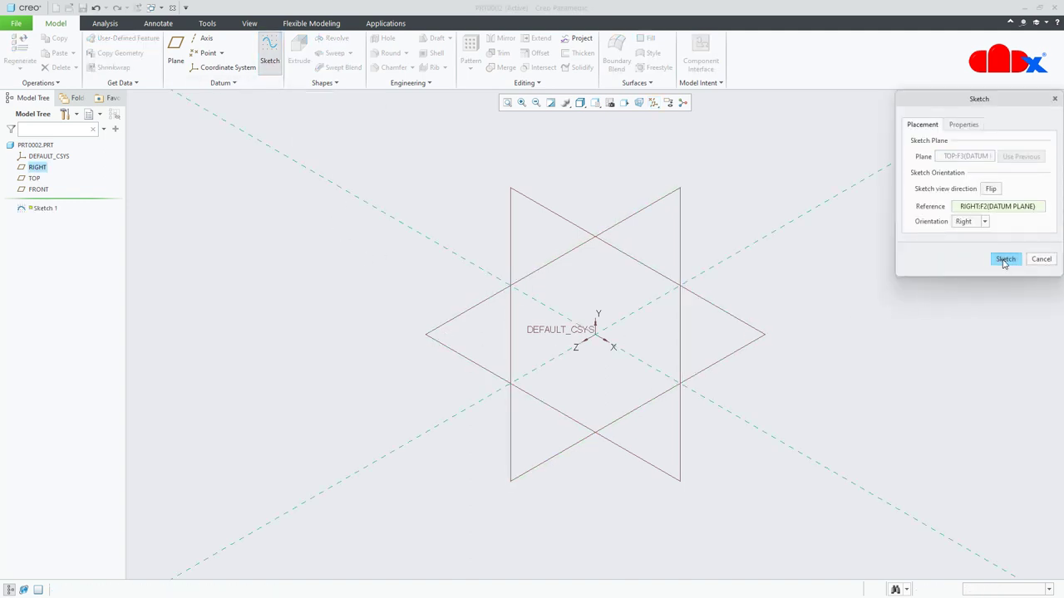
{"action": "left_click", "coordinate": [625, 102]}
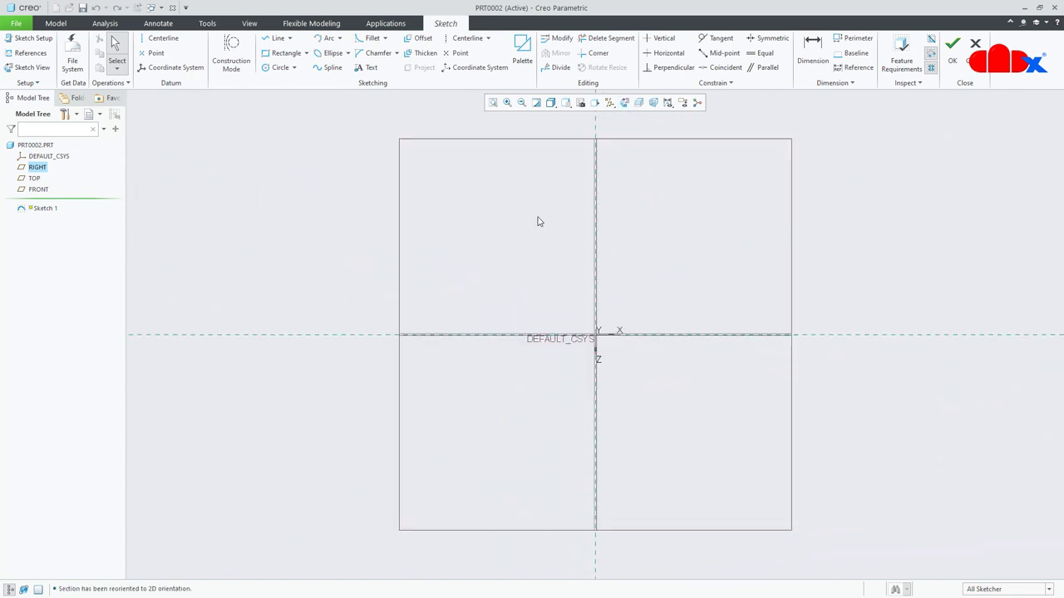
- Sketch three lines meeting at the origin: a horizontal one about 183 long and two slanted about 105° and 106° from it
{"action": "right_click", "coordinate": [520, 236]}
{"action": "left_click", "coordinate": [541, 246]}
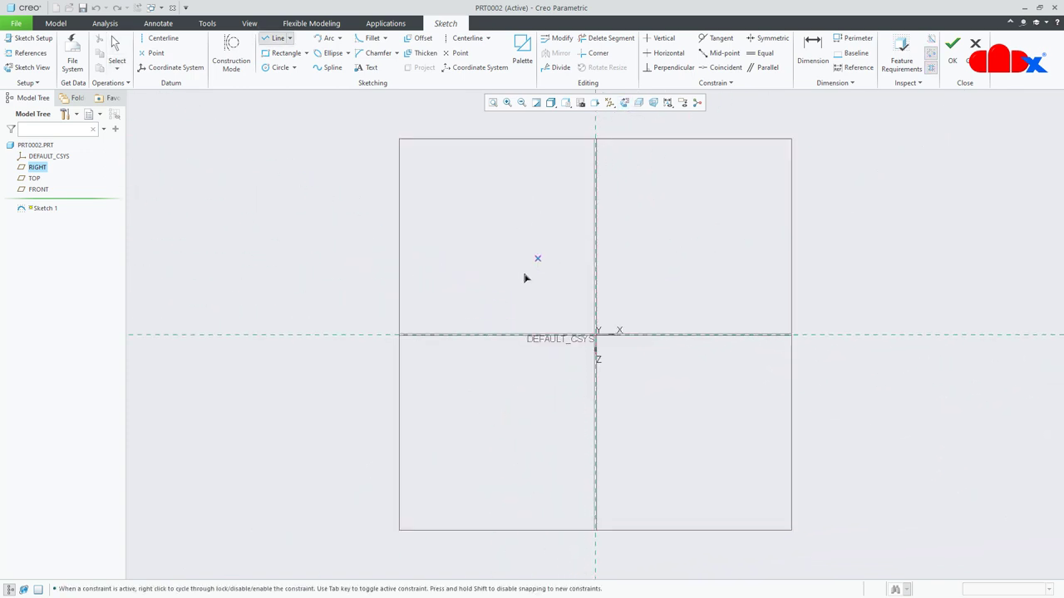
{"action": "left_click", "coordinate": [454, 334]}
{"action": "left_click", "coordinate": [596, 336]}
{"action": "left_click", "coordinate": [626, 222]}
{"action": "left_click", "coordinate": [596, 335]}
{"action": "left_click", "coordinate": [625, 447]}
{"action": "middle_click", "coordinate": [664, 433]}
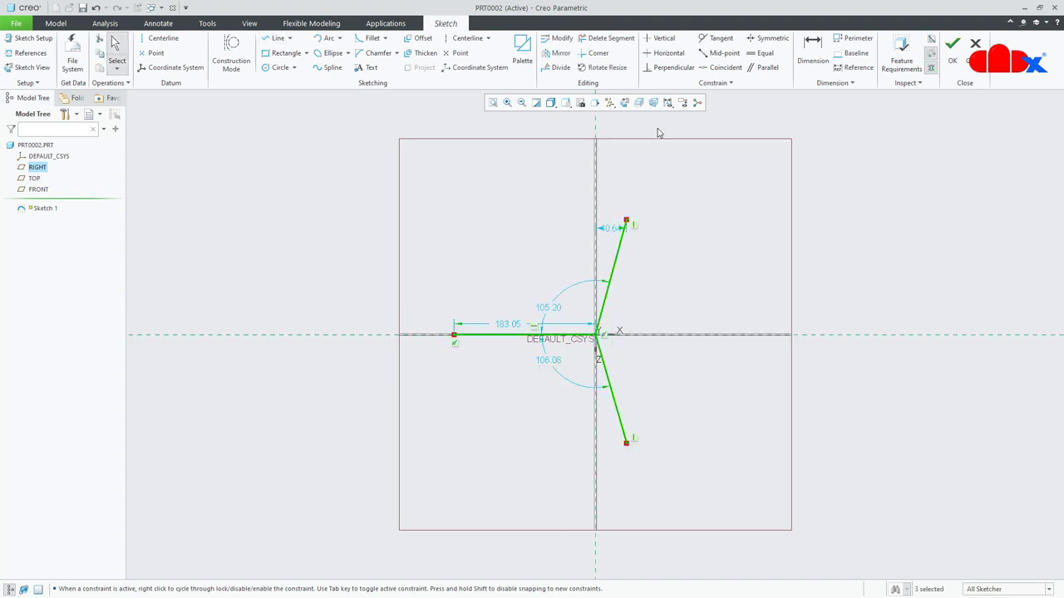
- Hide all datum features and constrain the three sketch lines to equal length
{"action": "left_click", "coordinate": [609, 102]}
{"action": "left_click", "coordinate": [632, 166]}
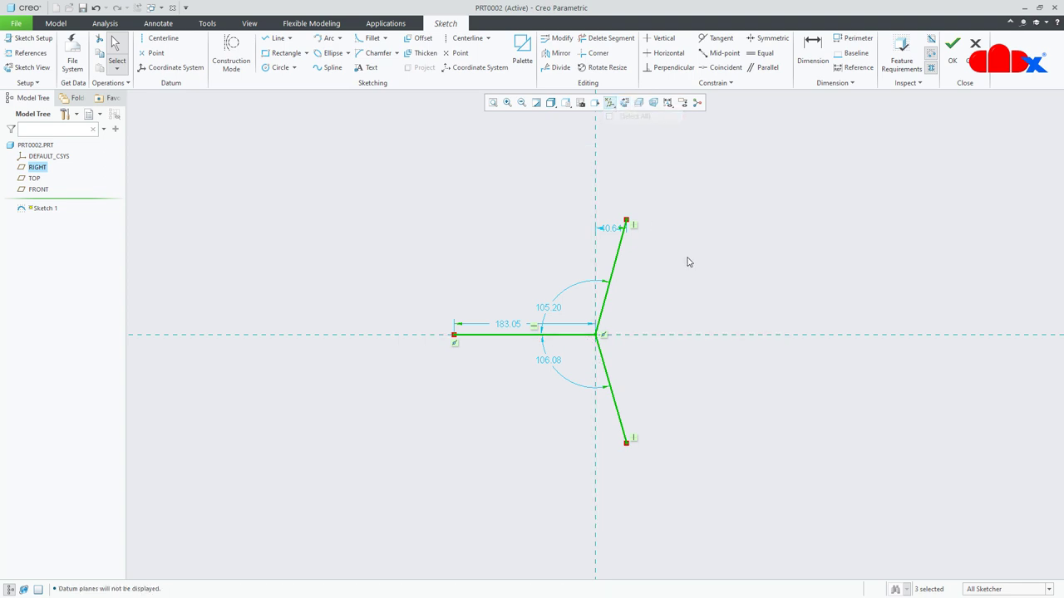
{"action": "left_click", "coordinate": [765, 52]}
{"action": "left_click", "coordinate": [524, 335]}
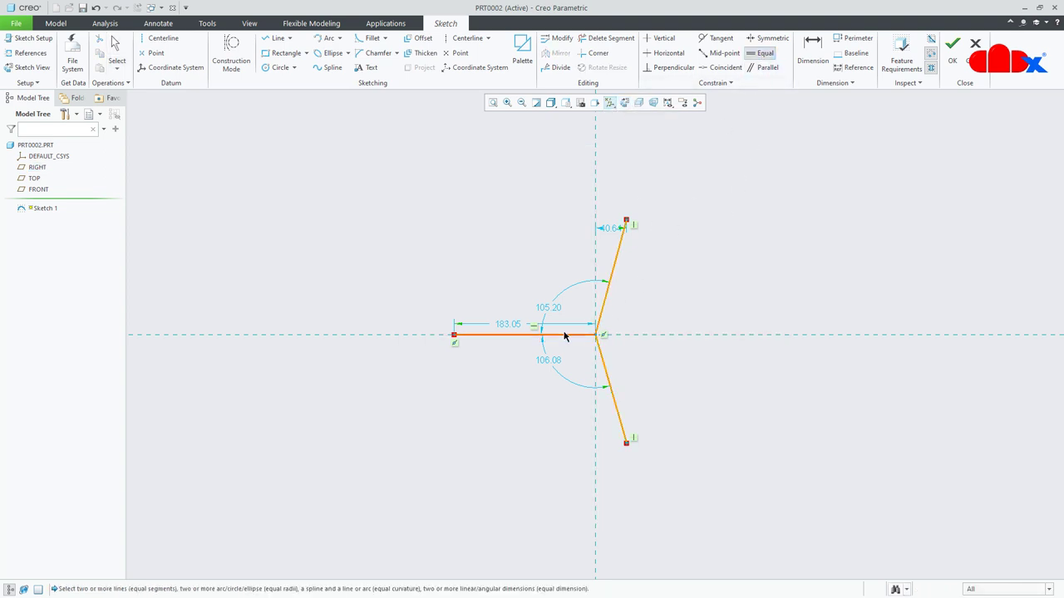
{"action": "left_click", "coordinate": [613, 270]}
{"action": "left_click", "coordinate": [615, 382]}
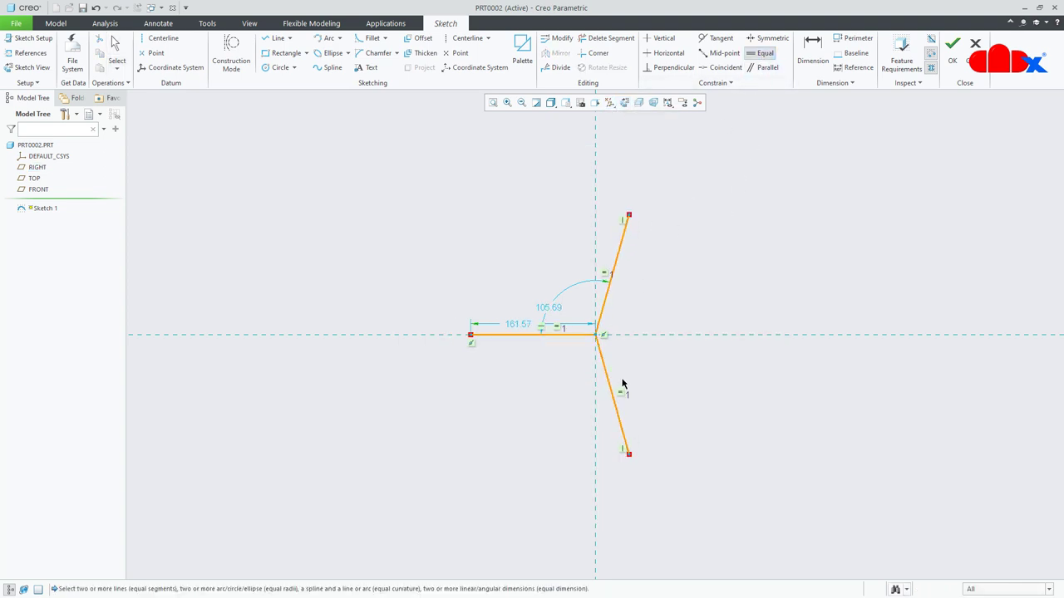
- Dimension the angle between the horizontal line and the upper slanted line as 120°
{"action": "right_click", "coordinate": [677, 375]}
{"action": "left_click", "coordinate": [796, 391]}
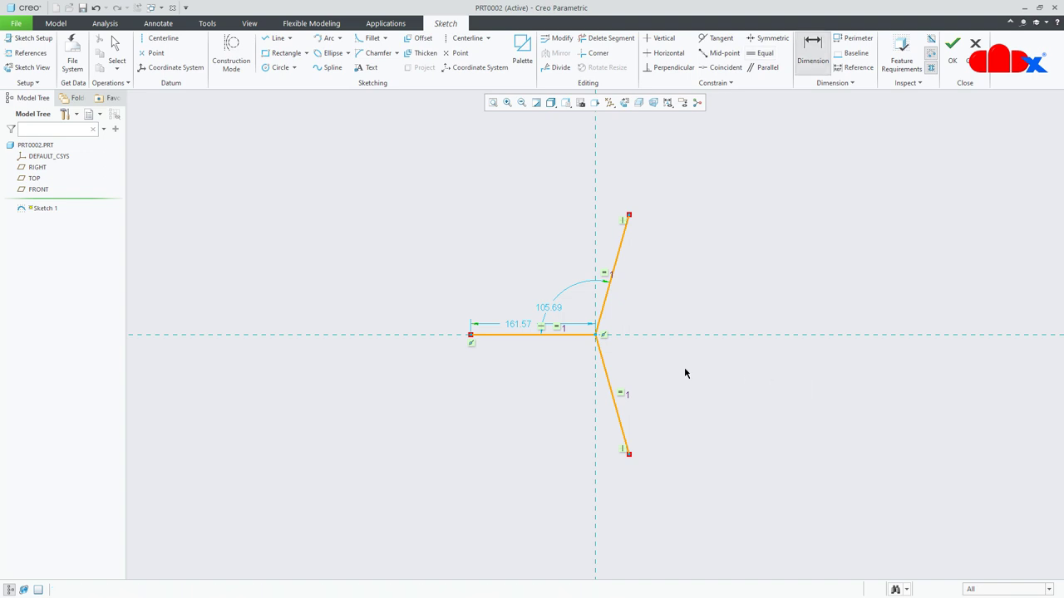
{"action": "left_click", "coordinate": [572, 337]}
{"action": "left_click", "coordinate": [606, 307]}
{"action": "middle_click", "coordinate": [558, 283]}
{"action": "type", "text": "120"}
{"action": "key", "text": "Return"}
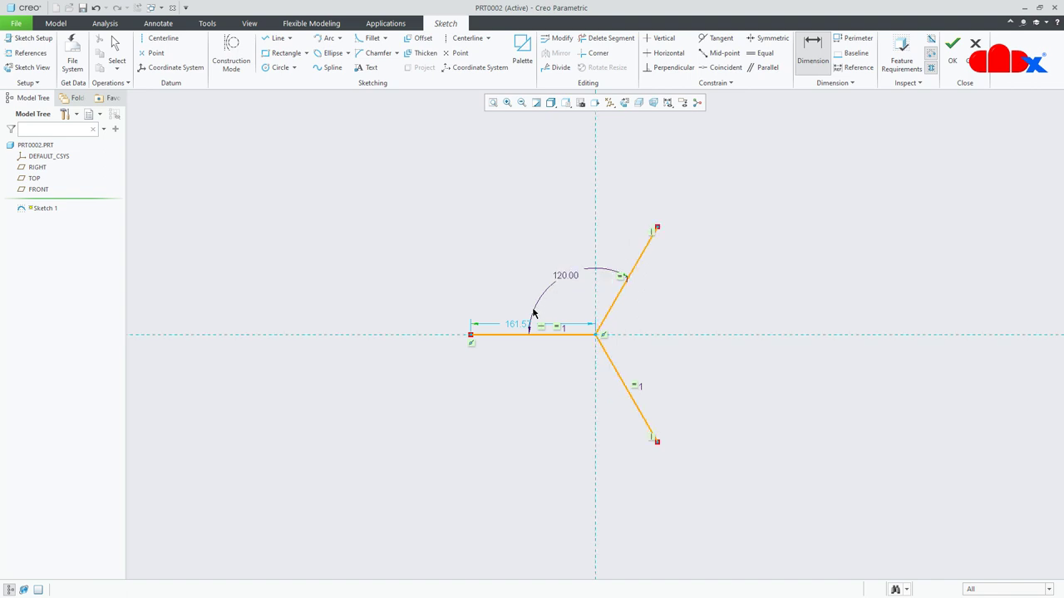
{"action": "middle_click", "coordinate": [496, 288]}
- Set the horizontal line's length to 100, finish the sketch and restore the default orientation
{"action": "double_click", "coordinate": [519, 330]}
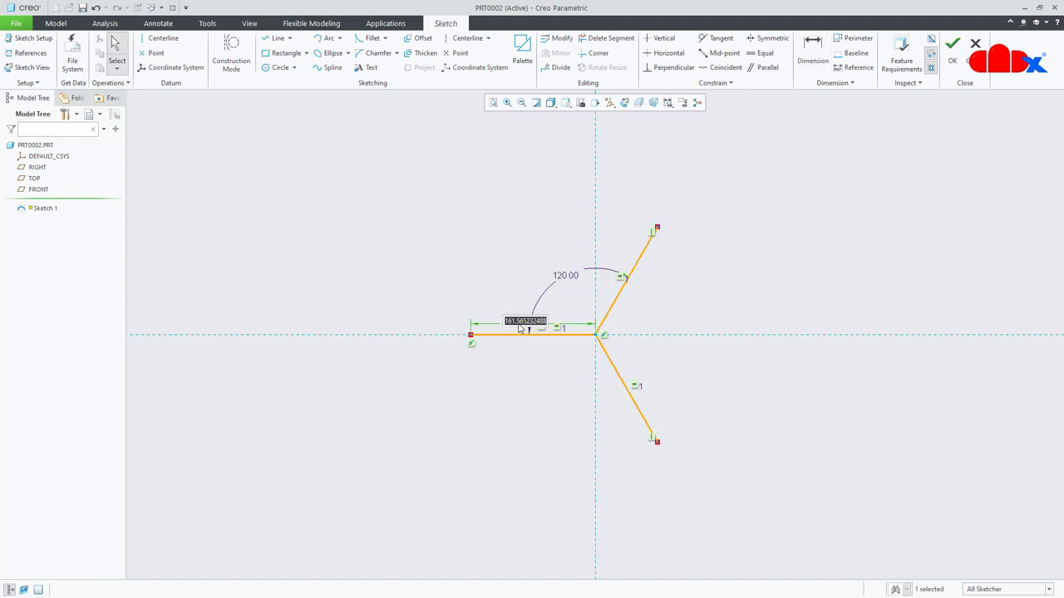
{"action": "type", "text": "100"}
{"action": "key", "text": "Return"}
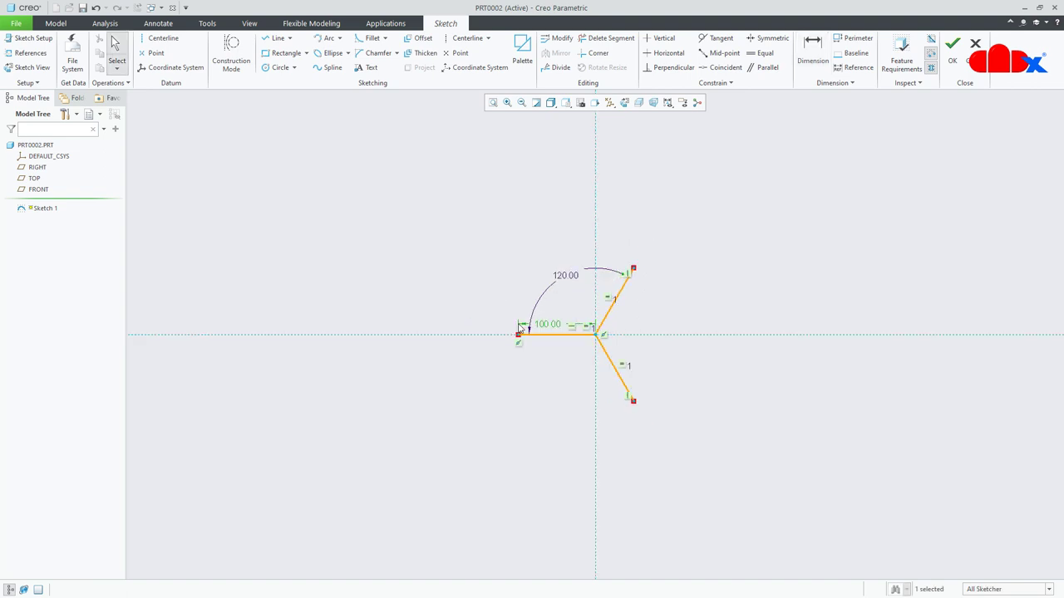
{"action": "right_click", "coordinate": [677, 390]}
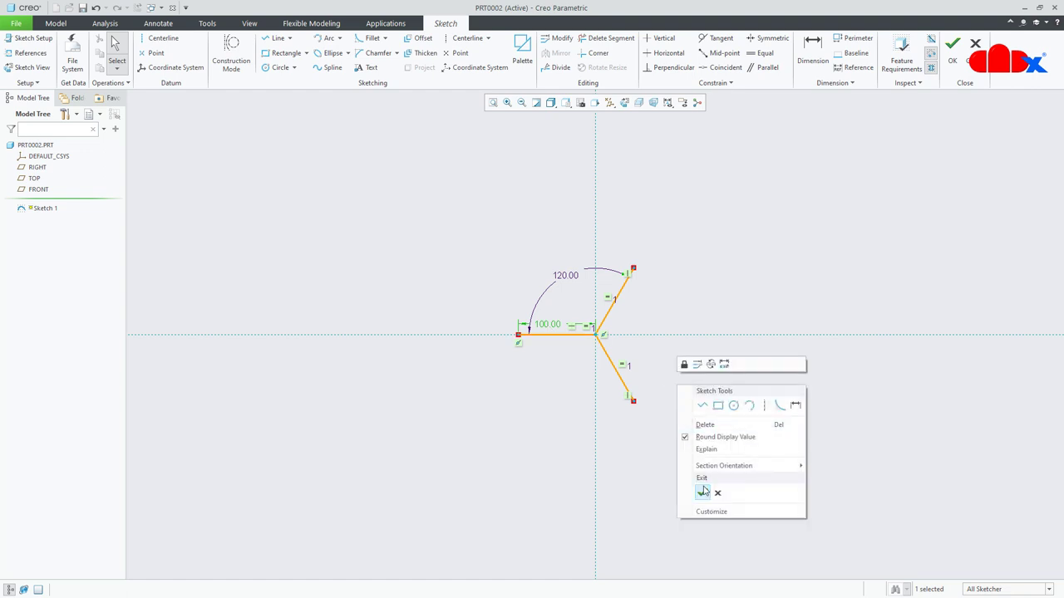
{"action": "left_click", "coordinate": [702, 495]}
{"action": "left_click", "coordinate": [743, 405]}
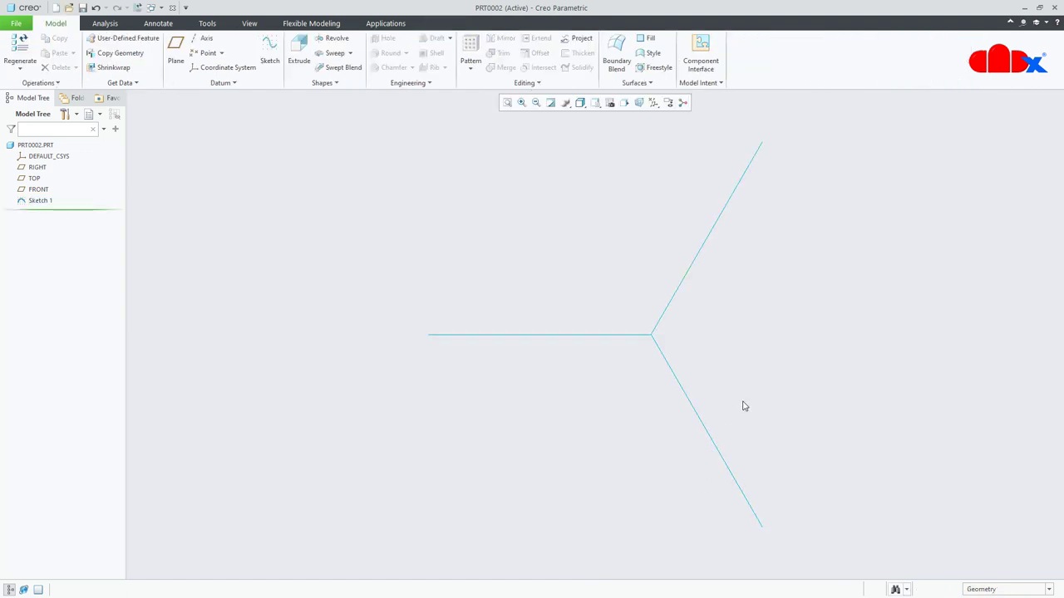
{"action": "key", "text": "ctrl+d"}
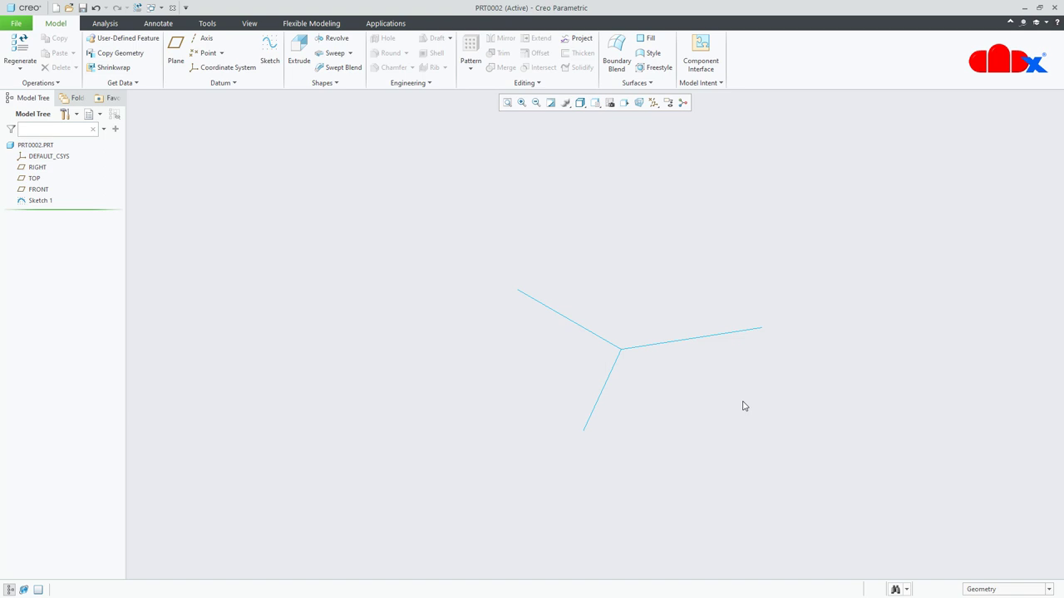
- Create a datum plane through the free end of the front slanted line and normal to that line
{"action": "left_click", "coordinate": [175, 51]}
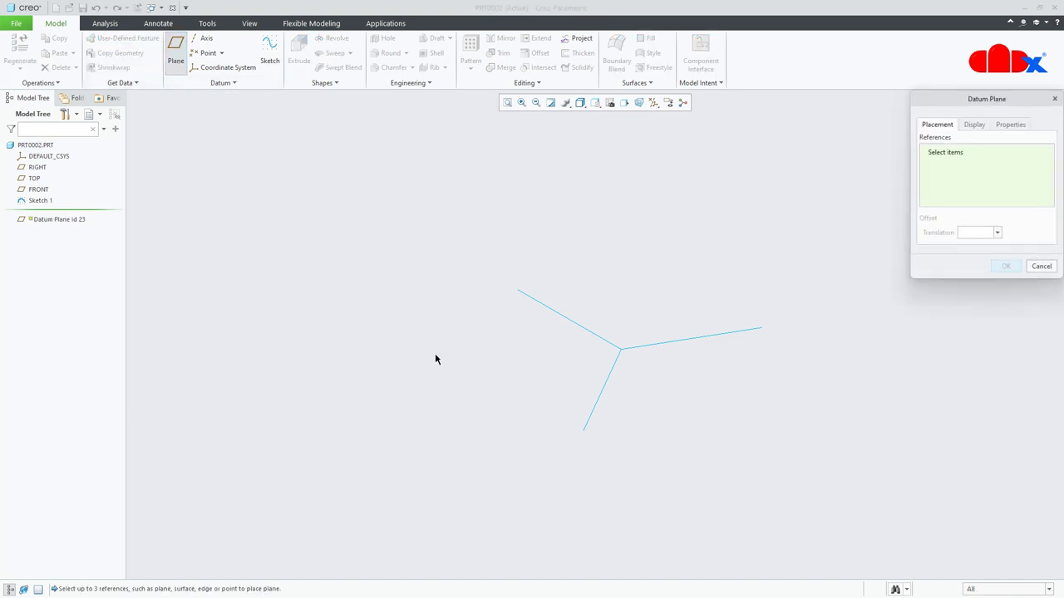
{"action": "left_click", "coordinate": [588, 426]}
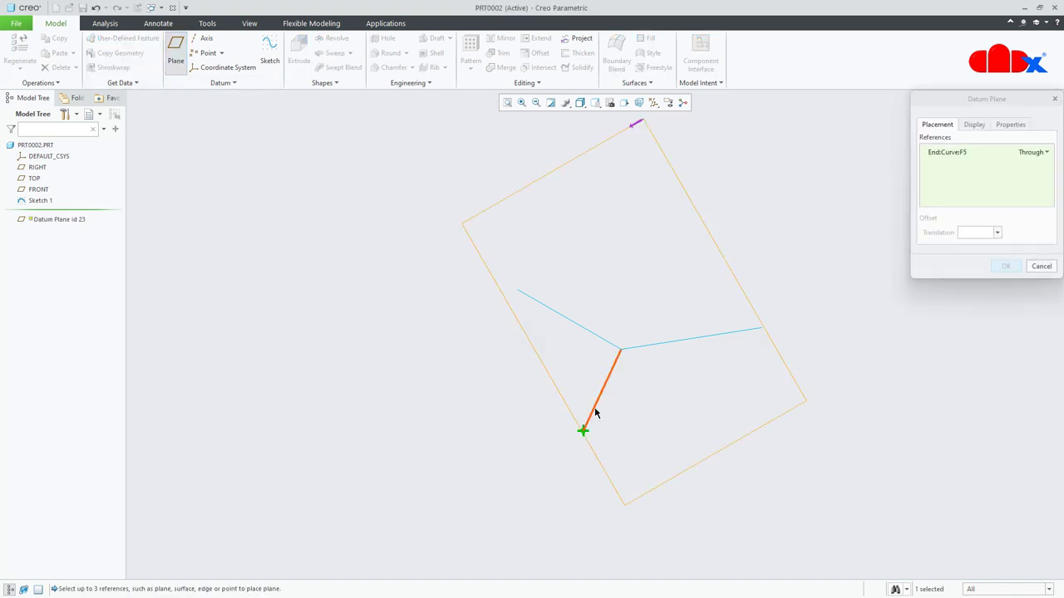
{"action": "left_click", "coordinate": [595, 412], "text": "ctrl"}
{"action": "left_click", "coordinate": [709, 345]}
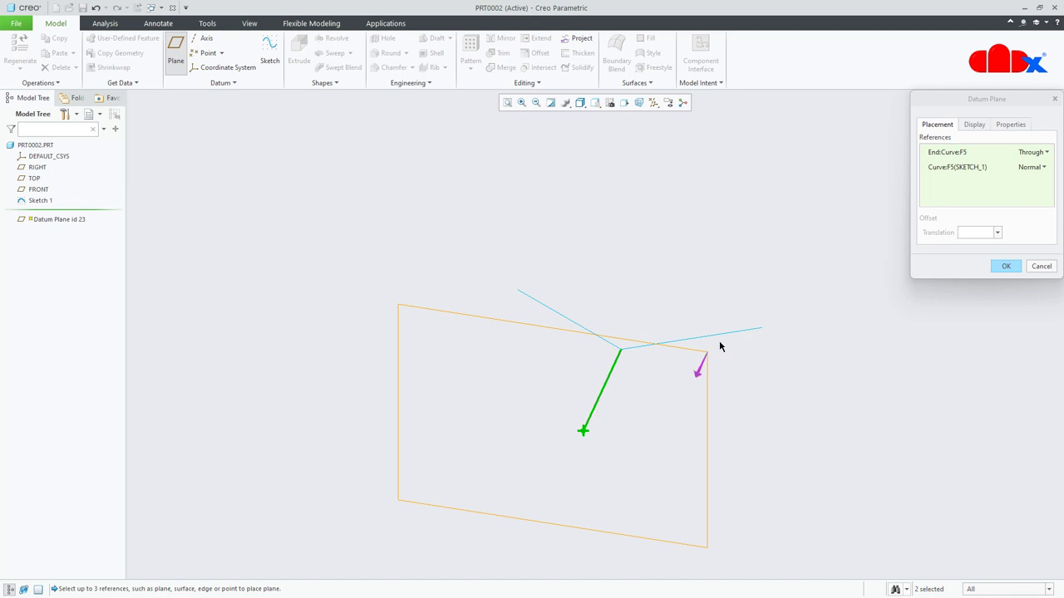
{"action": "left_click", "coordinate": [1005, 268]}
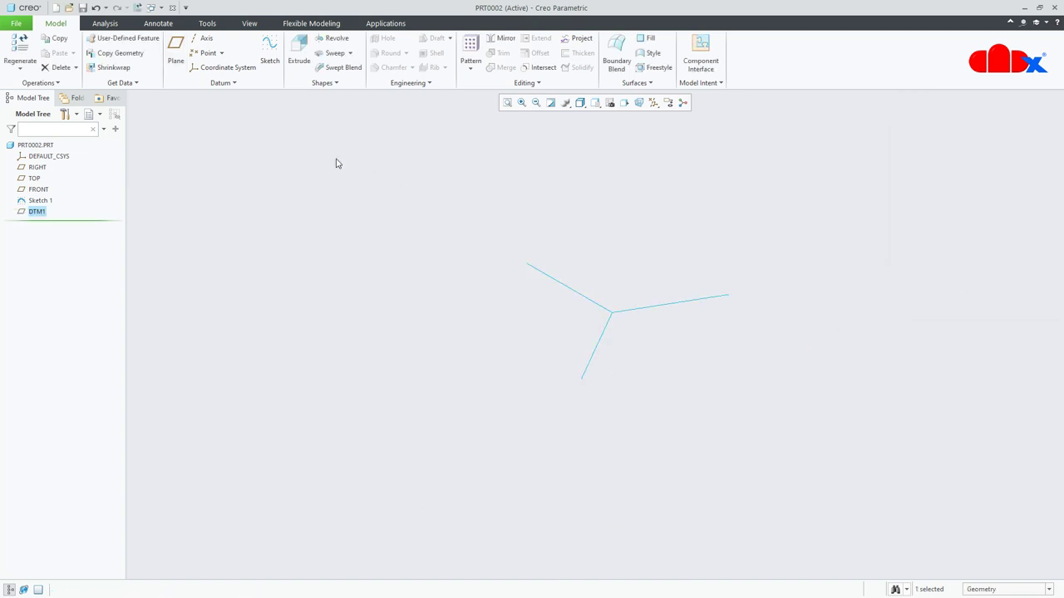
- Create a datum plane through the free end of the rear slanted line and normal to that line
{"action": "left_click", "coordinate": [175, 52]}
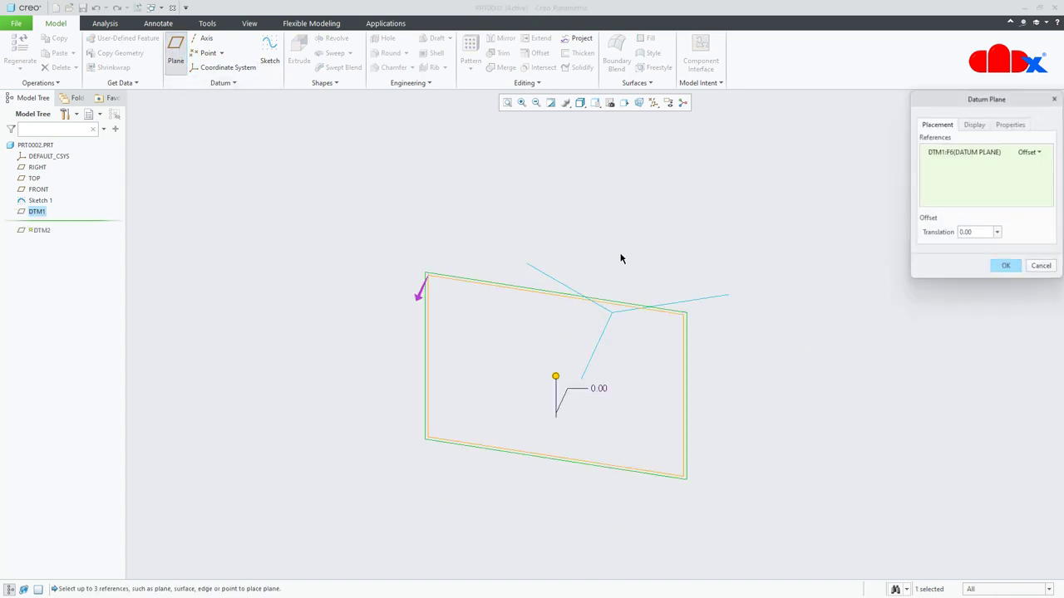
{"action": "left_click", "coordinate": [728, 297]}
{"action": "left_click", "coordinate": [700, 304], "text": "ctrl"}
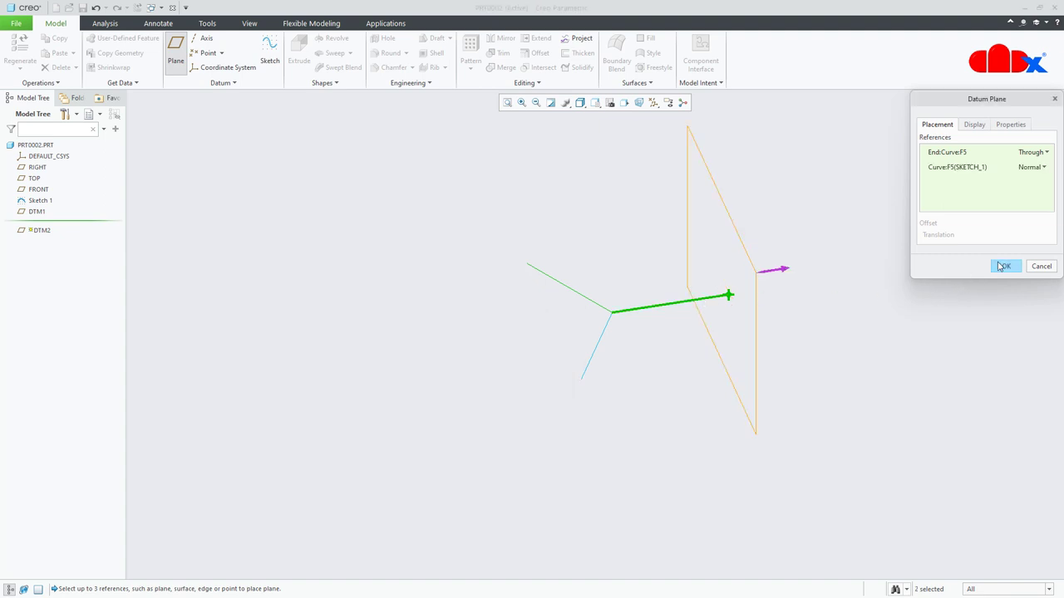
{"action": "left_click", "coordinate": [1005, 265]}
- Create a datum plane through the free end of the line along the X axis, normal to it, with its direction flipped outward
{"action": "left_click", "coordinate": [175, 51]}
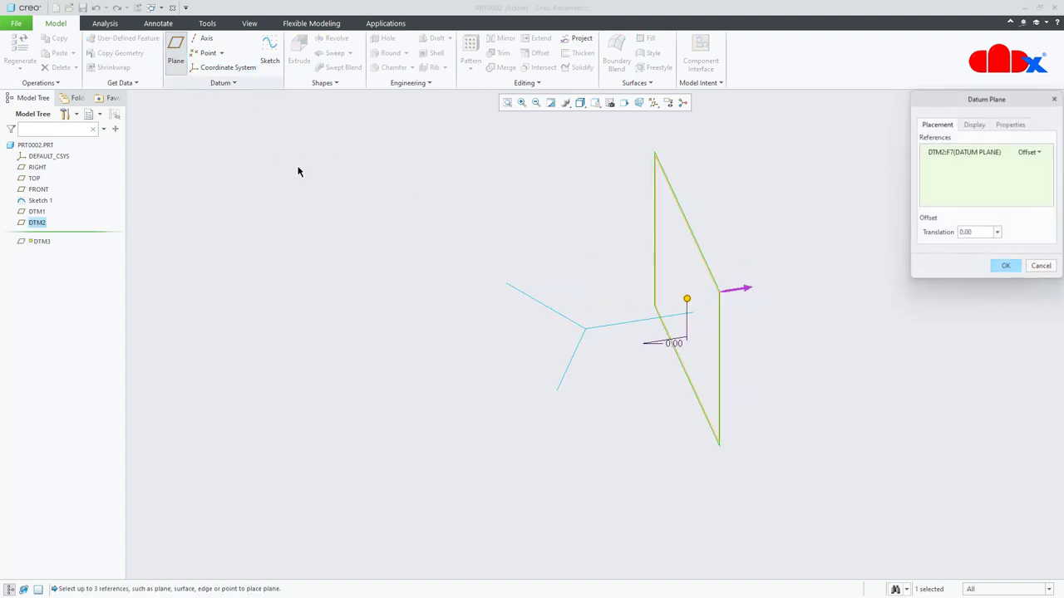
{"action": "left_click", "coordinate": [504, 288]}
{"action": "left_click", "coordinate": [537, 307], "text": "ctrl"}
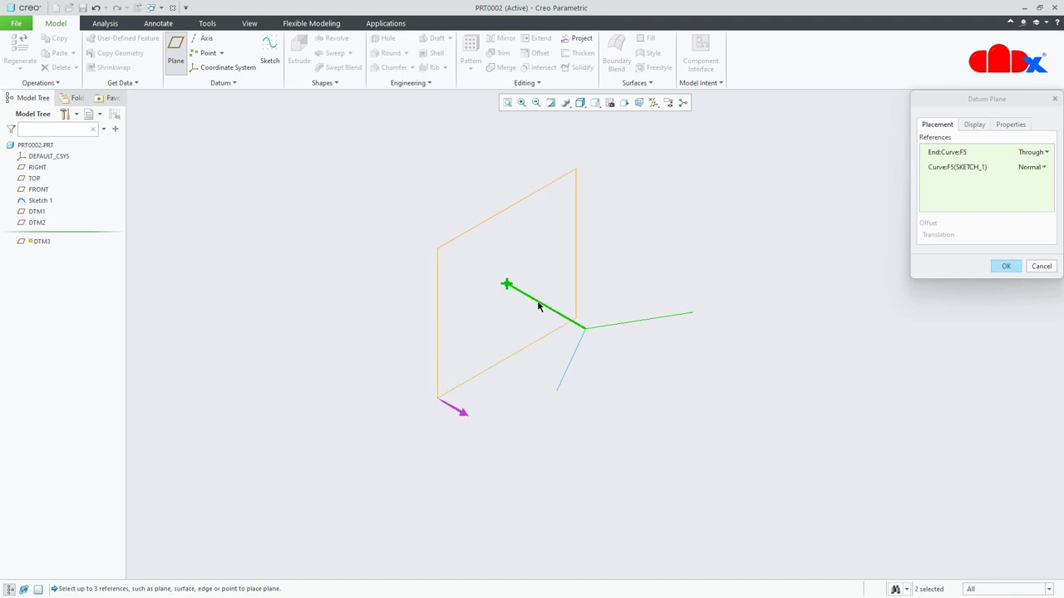
{"action": "left_click", "coordinate": [465, 414]}
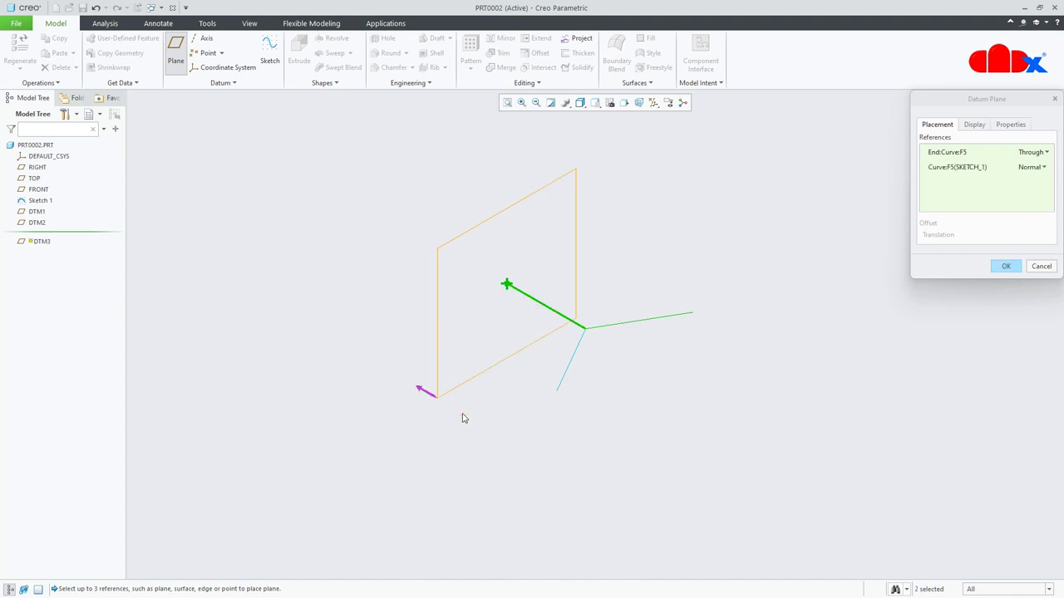
{"action": "left_click", "coordinate": [1004, 267]}
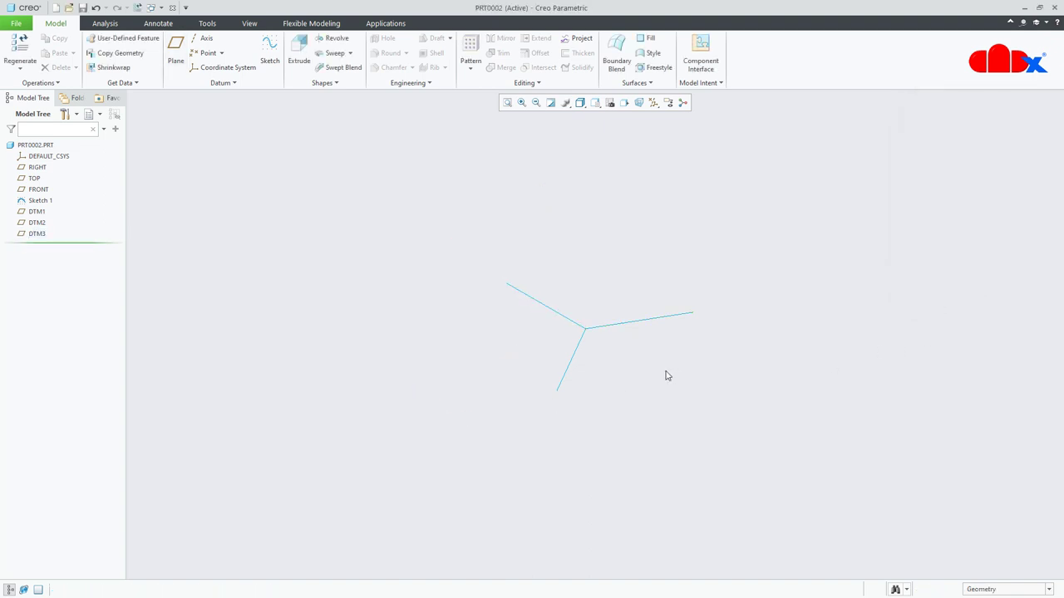
- Hide the RIGHT, TOP and FRONT planes and display the remaining datum features
{"action": "left_click", "coordinate": [36, 169]}
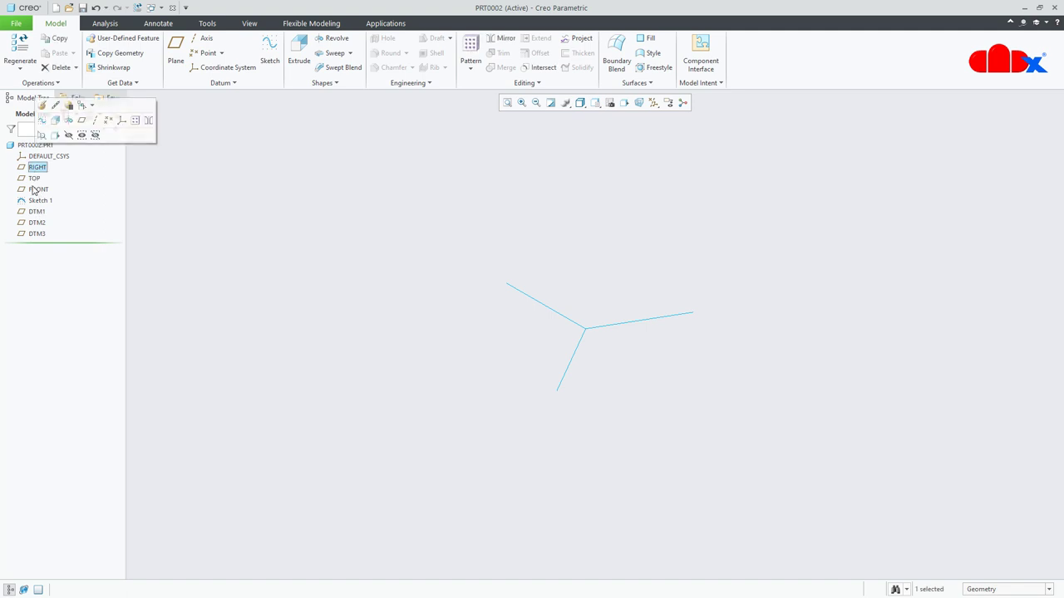
{"action": "left_click", "coordinate": [33, 179], "text": "ctrl"}
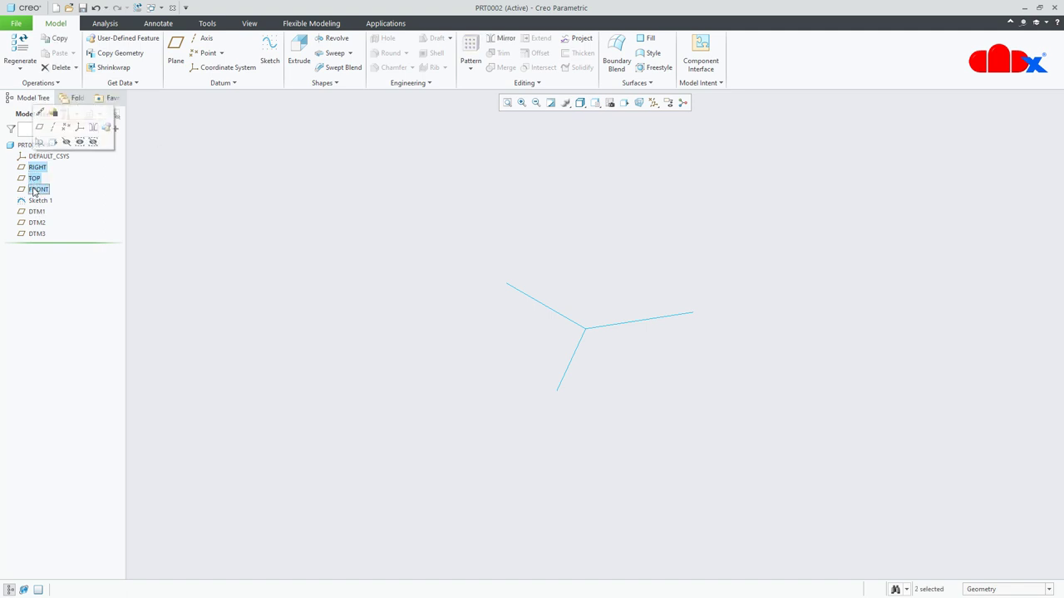
{"action": "left_click", "coordinate": [36, 191], "text": "ctrl"}
{"action": "left_click", "coordinate": [55, 153]}
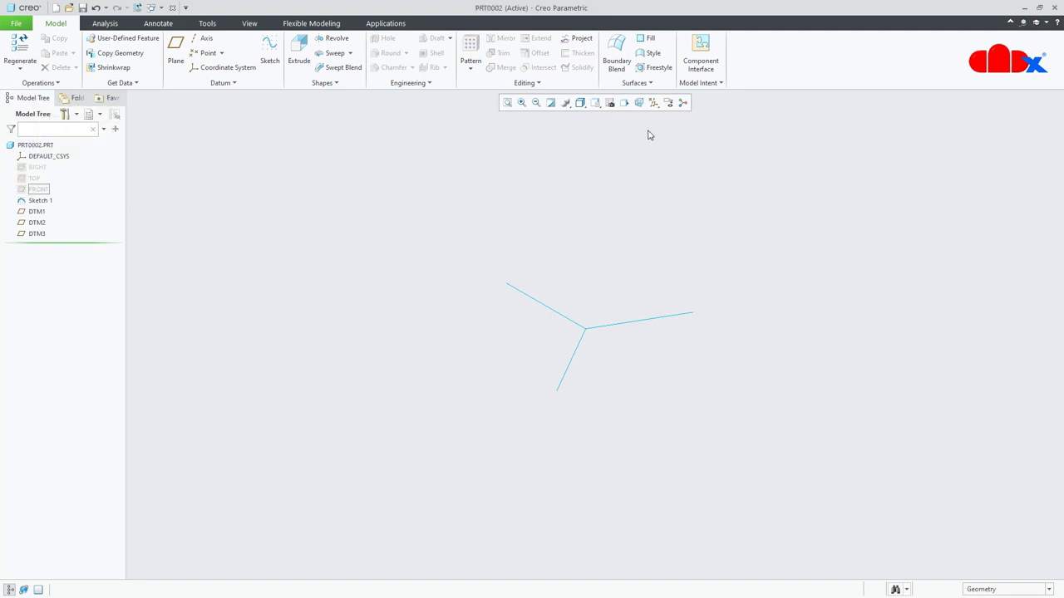
{"action": "left_click", "coordinate": [653, 102]}
{"action": "left_click", "coordinate": [663, 114]}
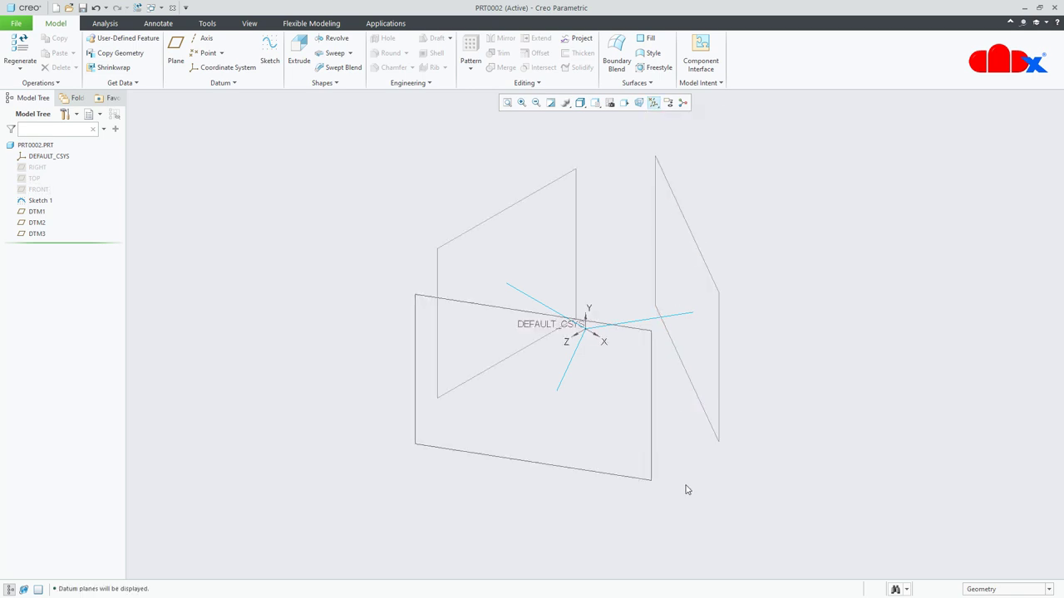
- Start a sketch on the datum plane at the front slanted line's free end, viewed in 2D with all datum display off
{"action": "left_click", "coordinate": [270, 52]}
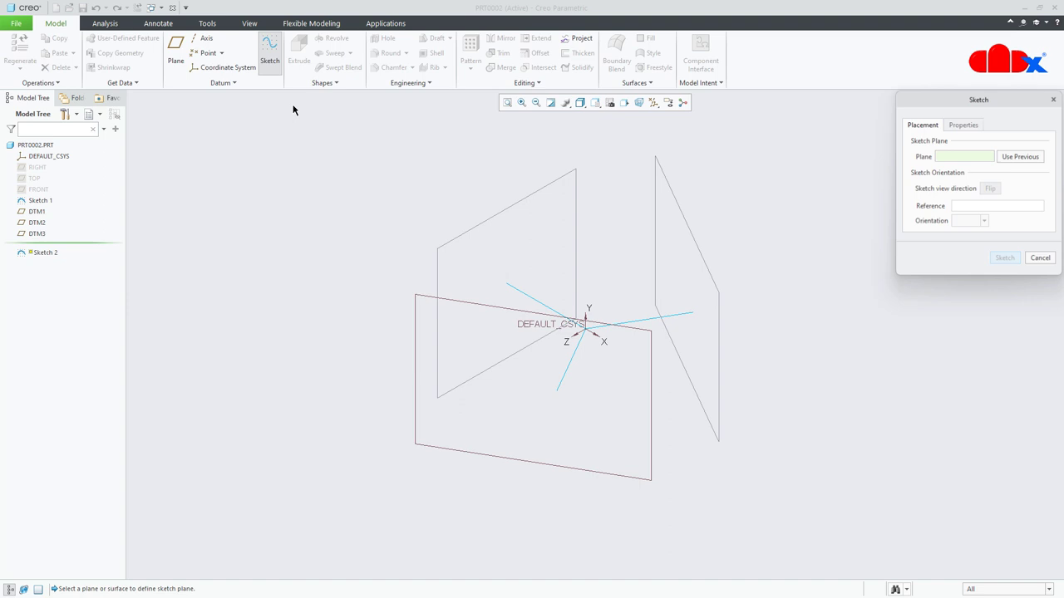
{"action": "left_click", "coordinate": [480, 311]}
{"action": "left_click", "coordinate": [1005, 259]}
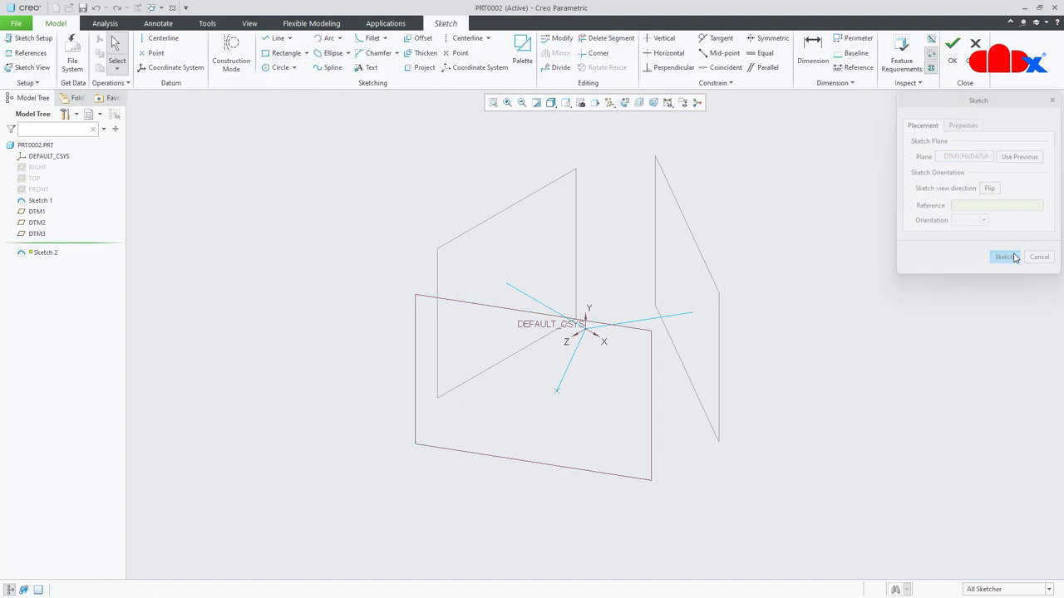
{"action": "left_click", "coordinate": [623, 103]}
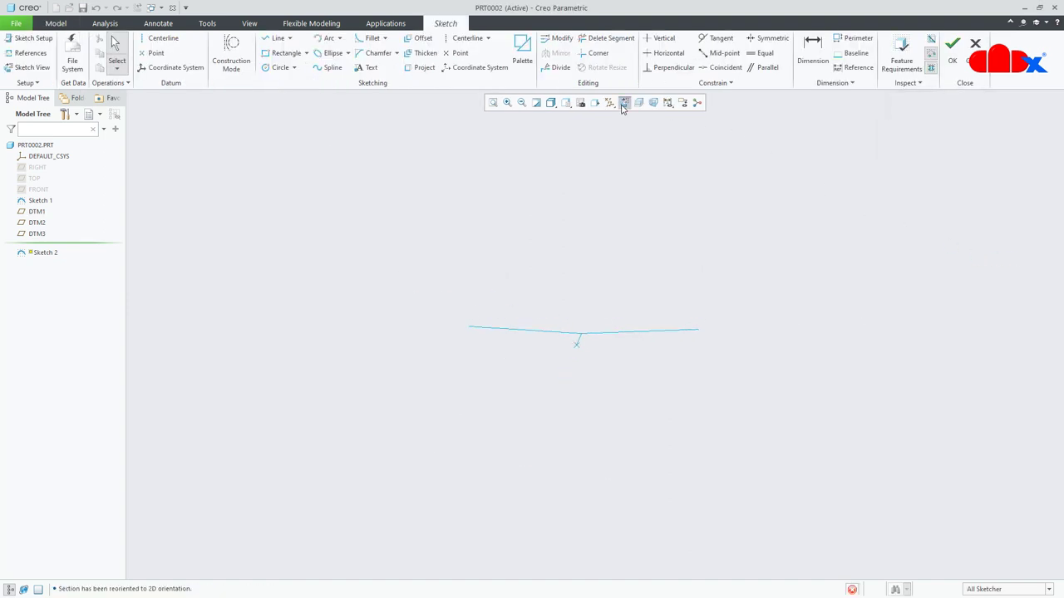
{"action": "left_click", "coordinate": [609, 103]}
{"action": "left_click", "coordinate": [611, 116]}
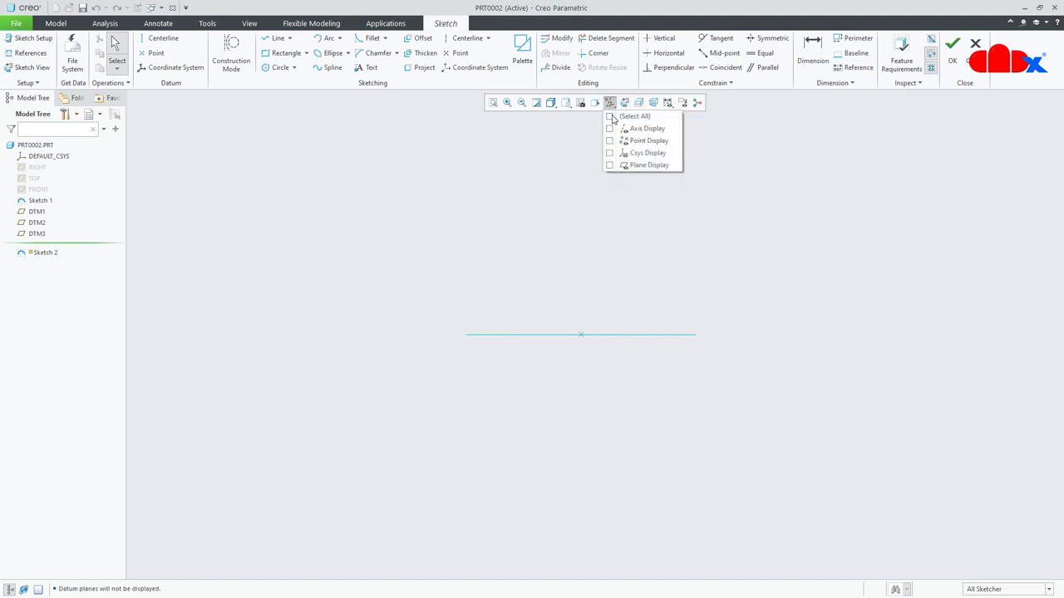
- Sketch one vertical and two oppositely slanted centerlines through the projected endpoint of the skeleton line
{"action": "right_click", "coordinate": [566, 248]}
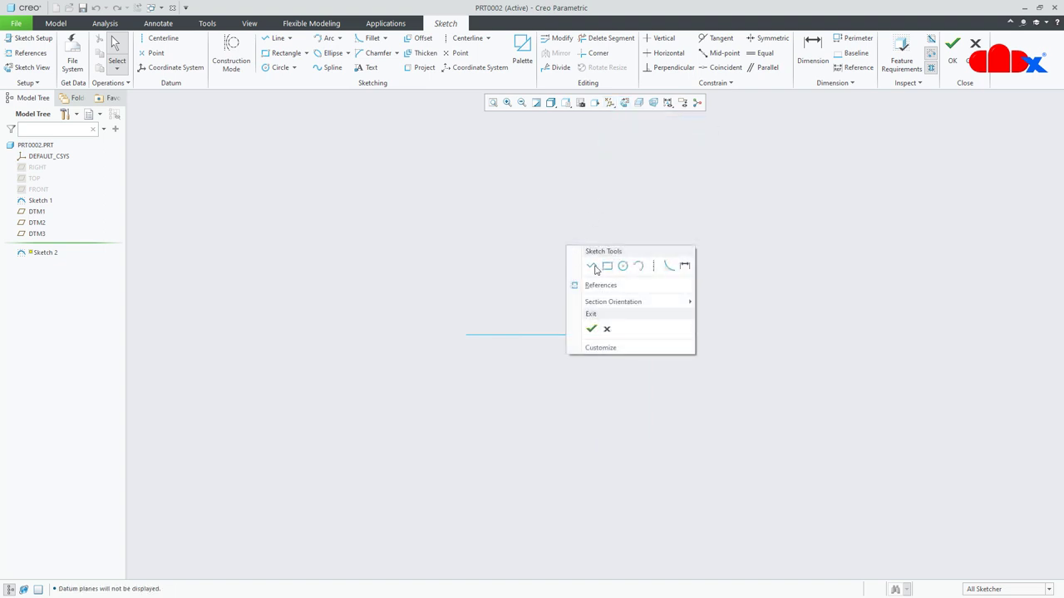
{"action": "left_click", "coordinate": [653, 266]}
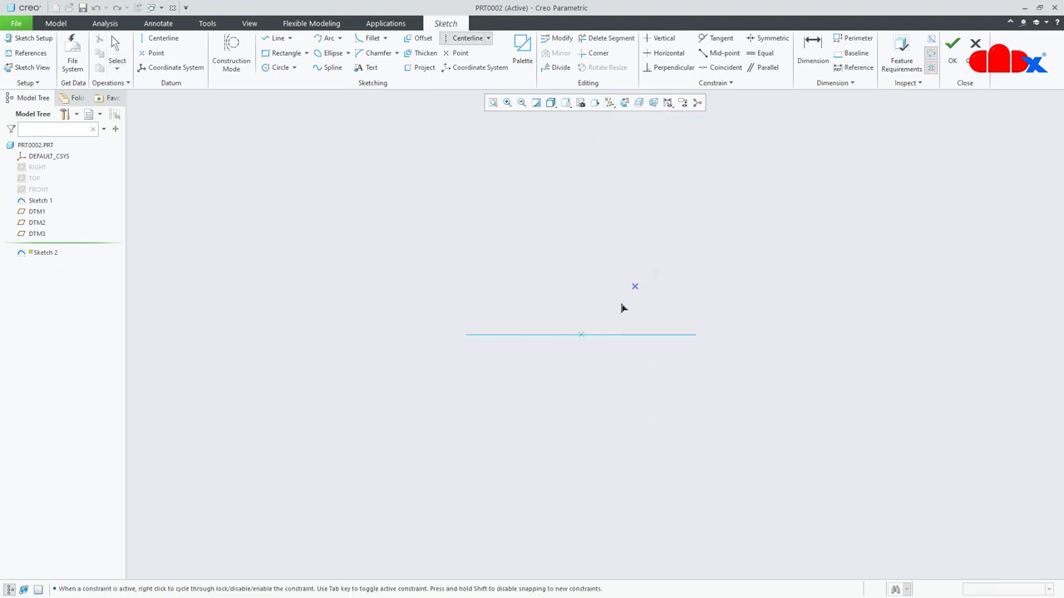
{"action": "left_click", "coordinate": [581, 334]}
{"action": "left_click", "coordinate": [579, 388]}
{"action": "left_click", "coordinate": [580, 335]}
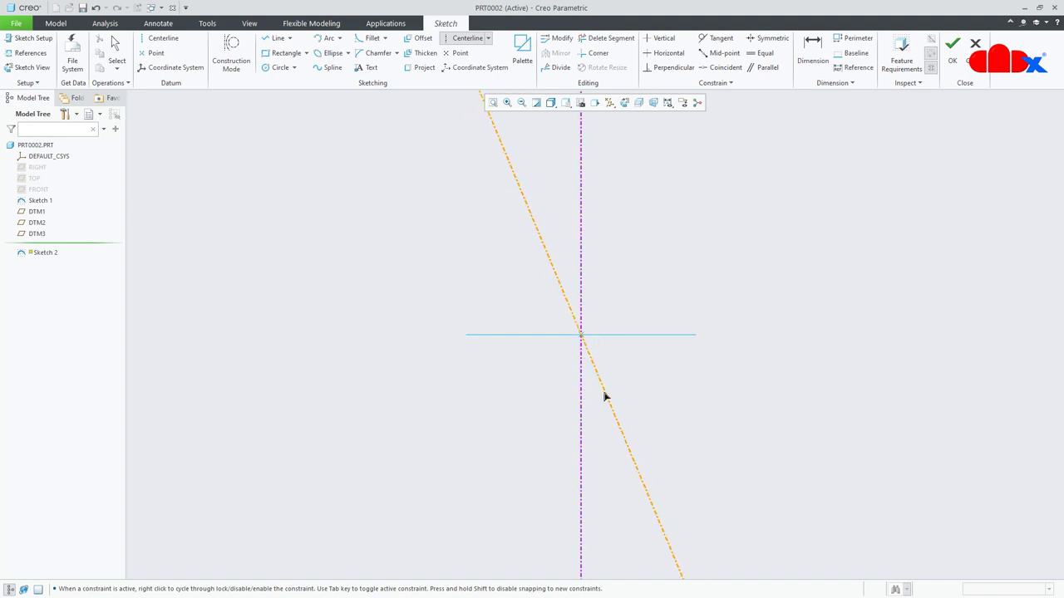
{"action": "left_click", "coordinate": [607, 415]}
{"action": "left_click", "coordinate": [582, 336]}
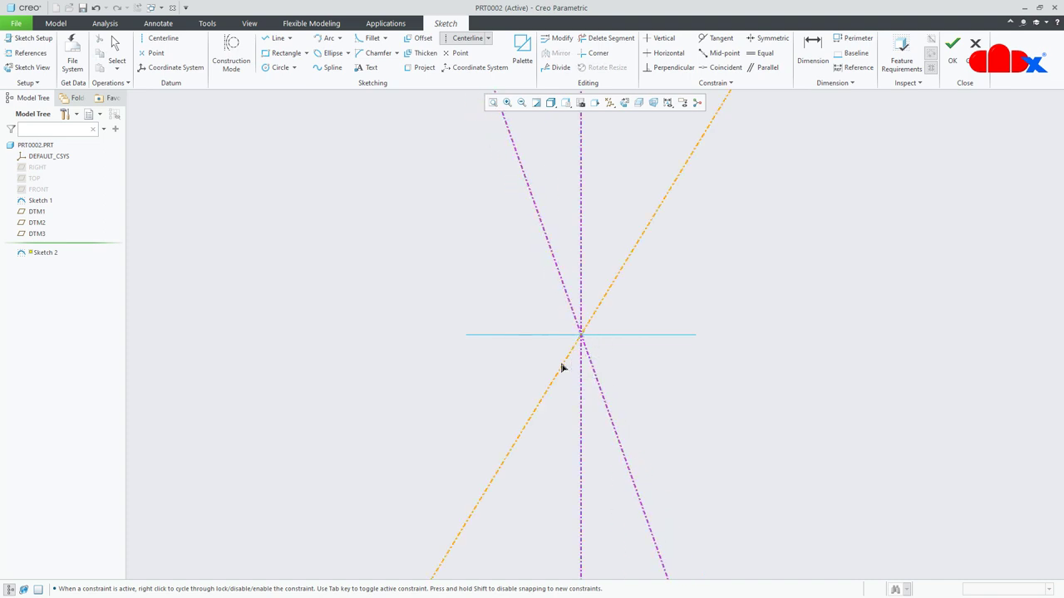
{"action": "left_click", "coordinate": [556, 406]}
{"action": "middle_click", "coordinate": [665, 391]}
- Draw a circle about 122 in diameter centered where the three centerlines cross
{"action": "right_click", "coordinate": [664, 394]}
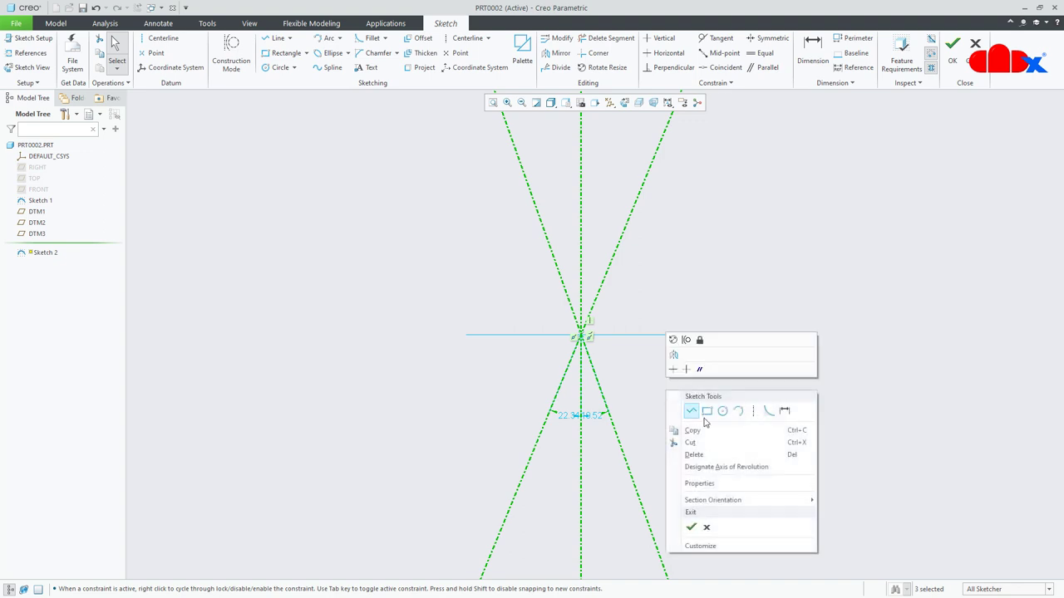
{"action": "left_click", "coordinate": [729, 411]}
{"action": "left_click", "coordinate": [581, 336]}
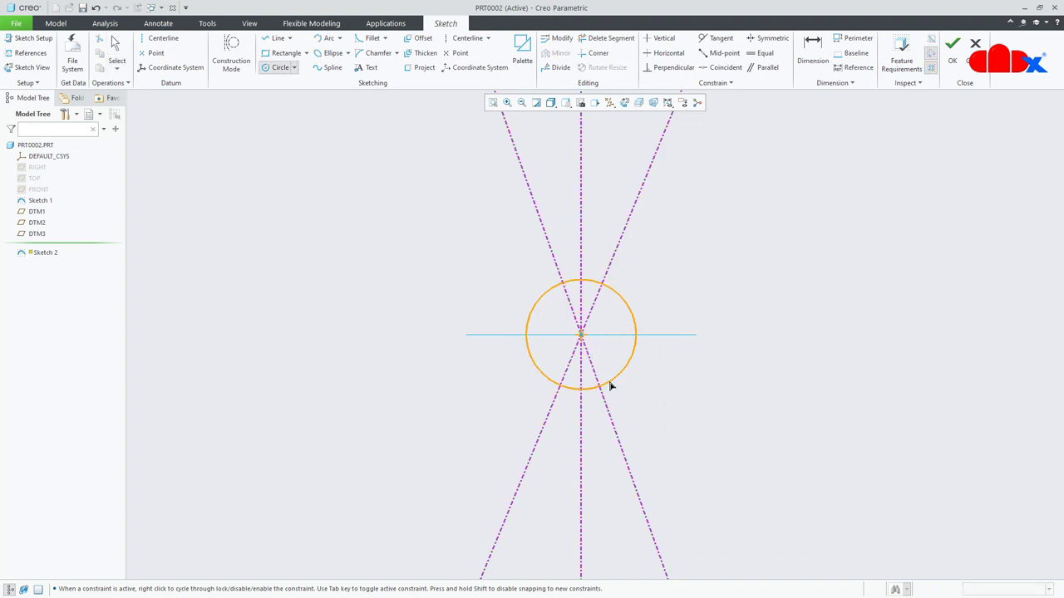
{"action": "left_click", "coordinate": [622, 407]}
{"action": "middle_click", "coordinate": [729, 418]}
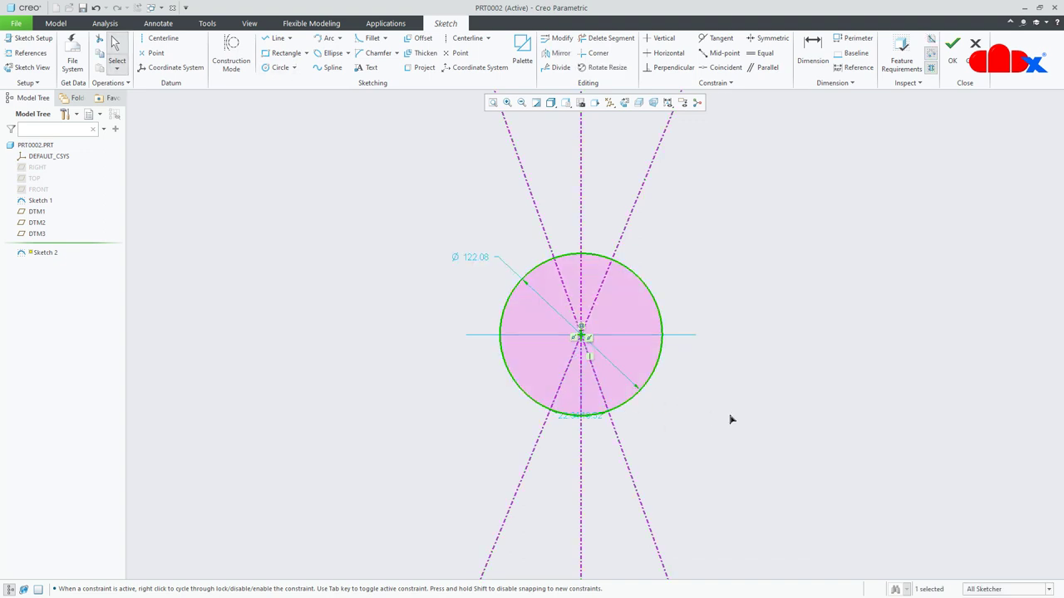
- Divide the circle at its four intersections with the two slanted centerlines
{"action": "left_click", "coordinate": [555, 67]}
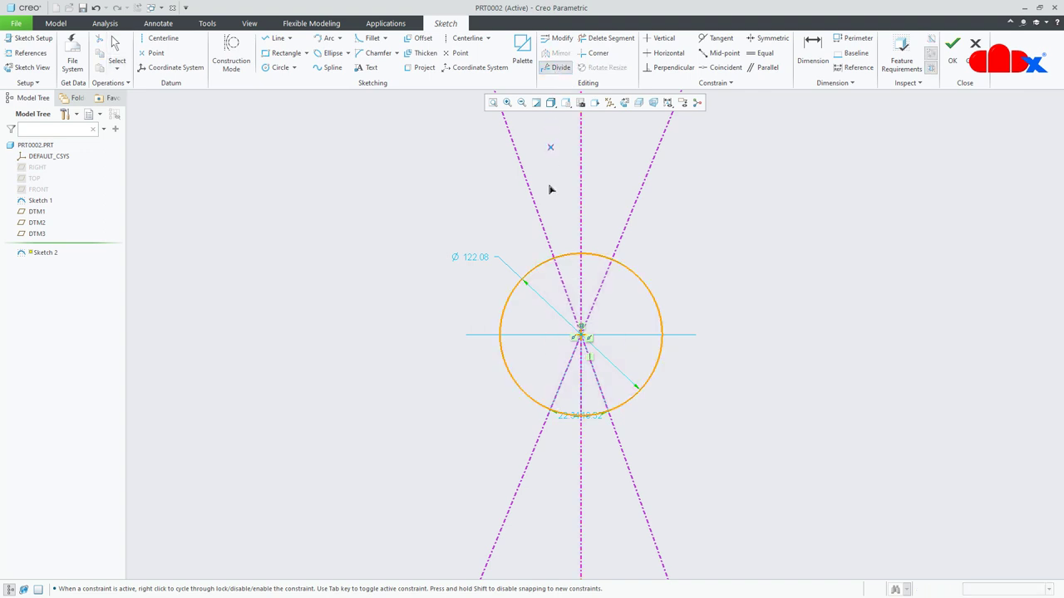
{"action": "left_click", "coordinate": [555, 260]}
{"action": "left_click", "coordinate": [617, 263]}
{"action": "left_click", "coordinate": [615, 408]}
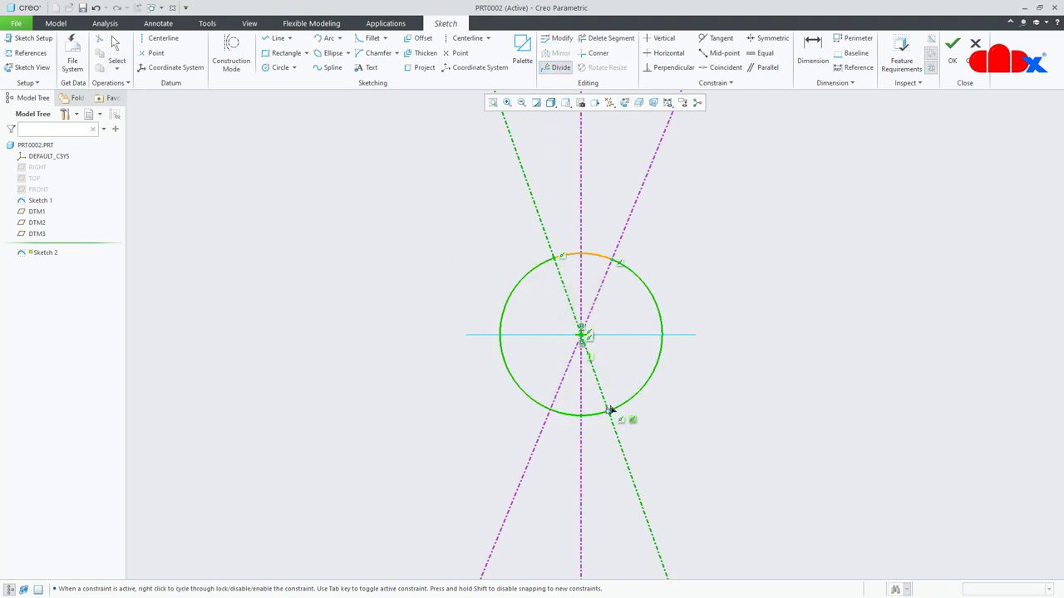
{"action": "left_click", "coordinate": [561, 413]}
{"action": "middle_click", "coordinate": [746, 408]}
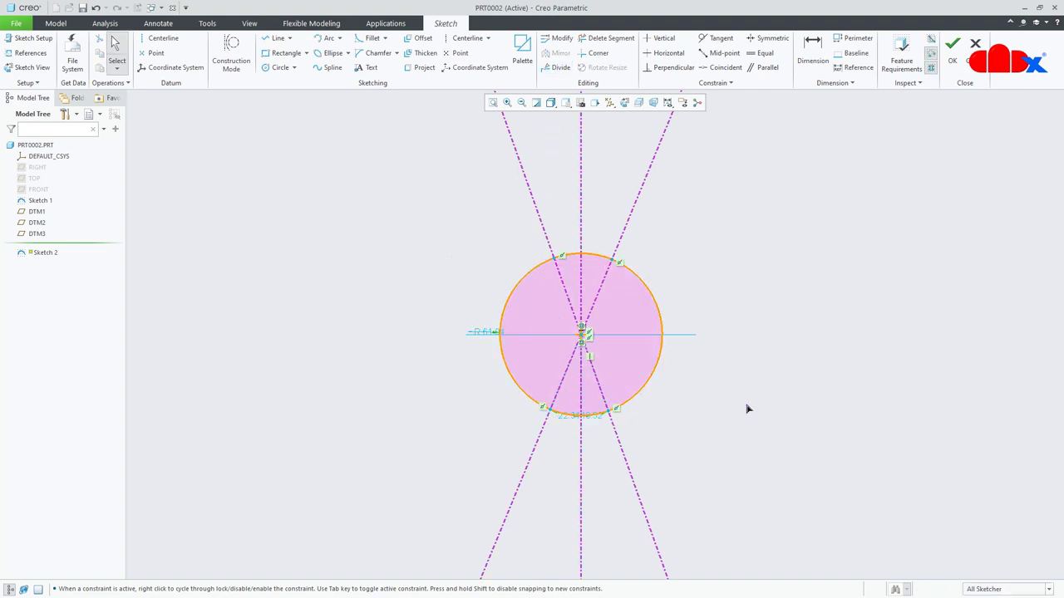
- Make the circle's two upper division points symmetric about the vertical centerline
{"action": "left_click", "coordinate": [768, 38]}
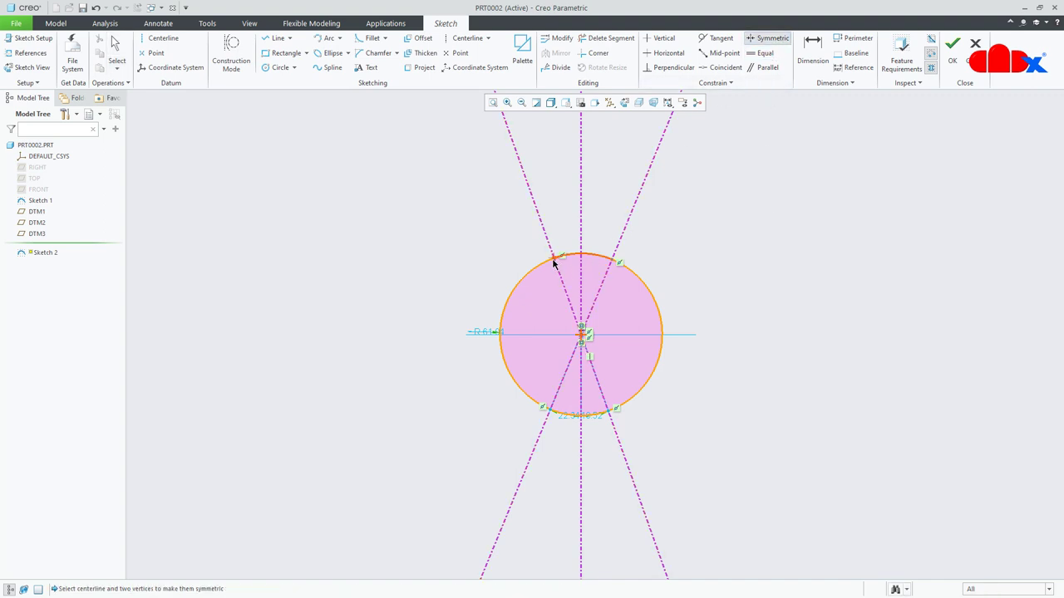
{"action": "left_click", "coordinate": [615, 262]}
{"action": "left_click", "coordinate": [581, 231]}
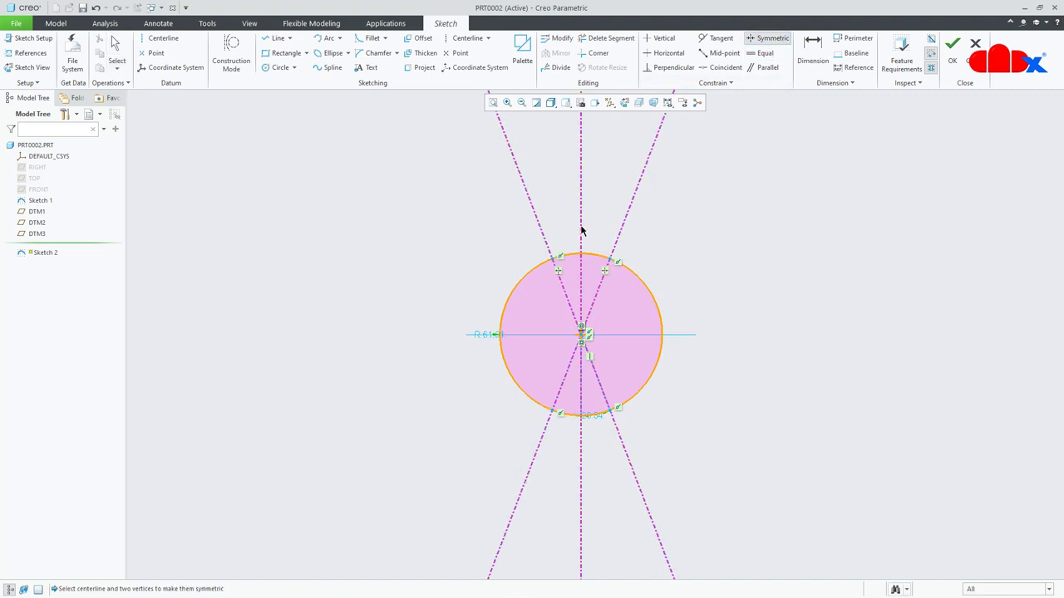
- Dimension the angle between the two slanted centerlines and set it to 45°
{"action": "right_click", "coordinate": [700, 263]}
{"action": "left_click", "coordinate": [819, 273]}
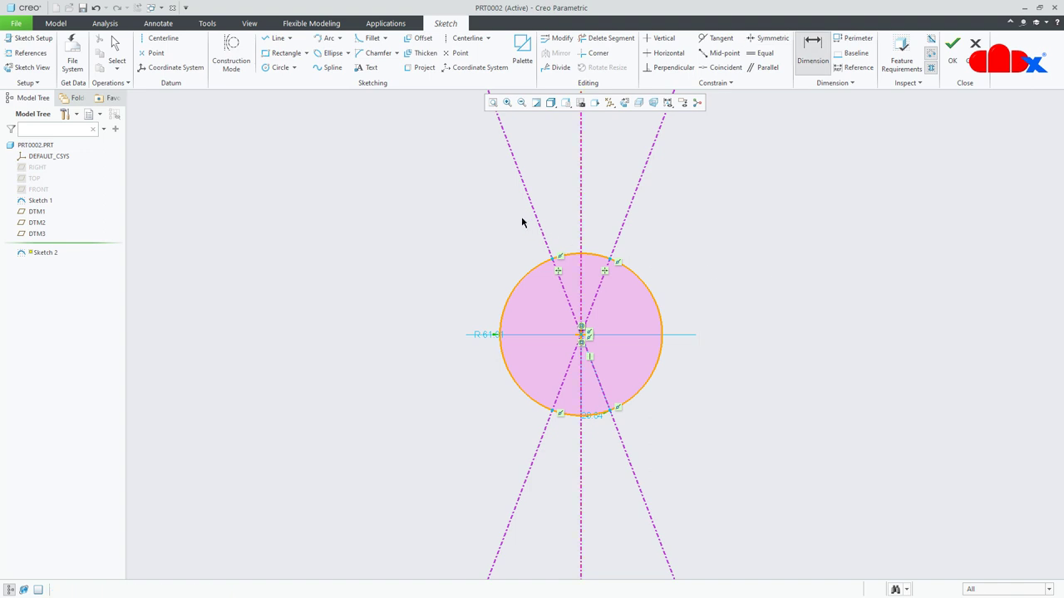
{"action": "left_click", "coordinate": [534, 212]}
{"action": "left_click", "coordinate": [630, 207]}
{"action": "middle_click", "coordinate": [616, 195]}
{"action": "type", "text": "45"}
{"action": "key", "text": "Return"}
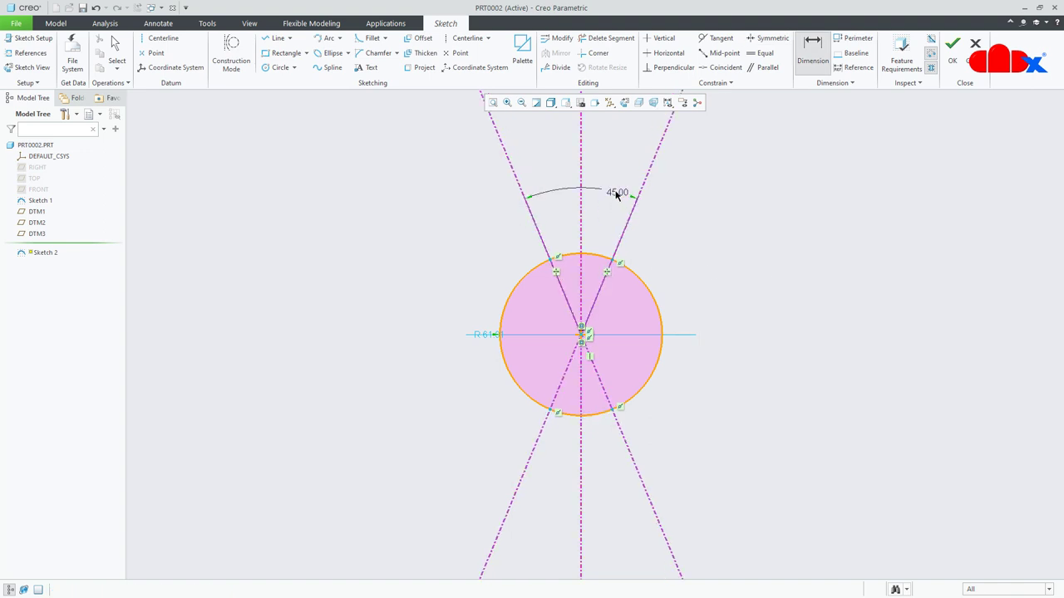
- Dimension the circle's radius as 60 and finish the sketch
{"action": "left_click", "coordinate": [639, 288]}
{"action": "middle_click", "coordinate": [674, 259]}
{"action": "type", "text": "60"}
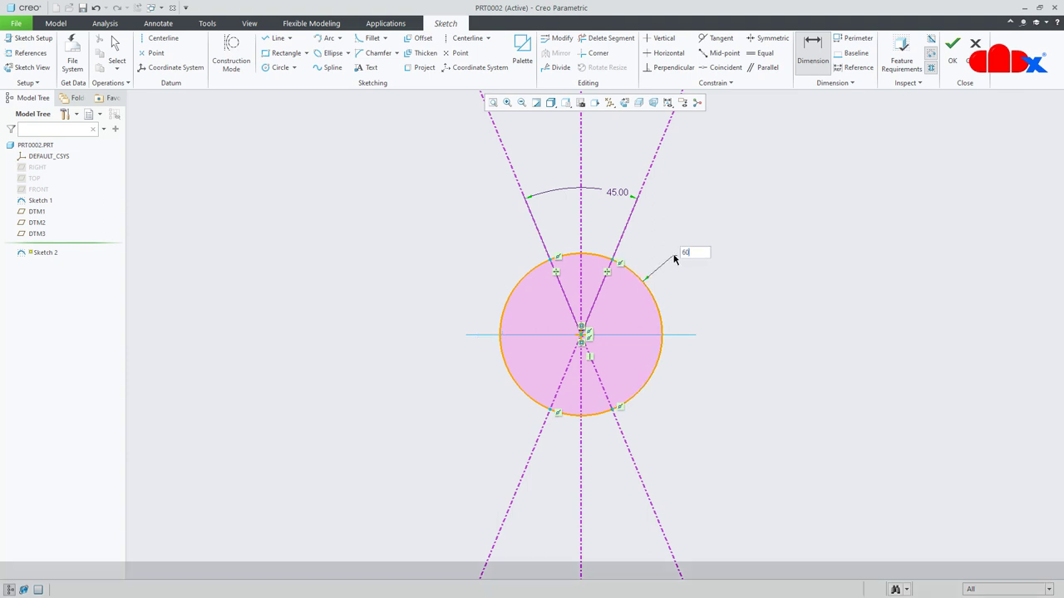
{"action": "key", "text": "Return"}
{"action": "left_click", "coordinate": [953, 65]}
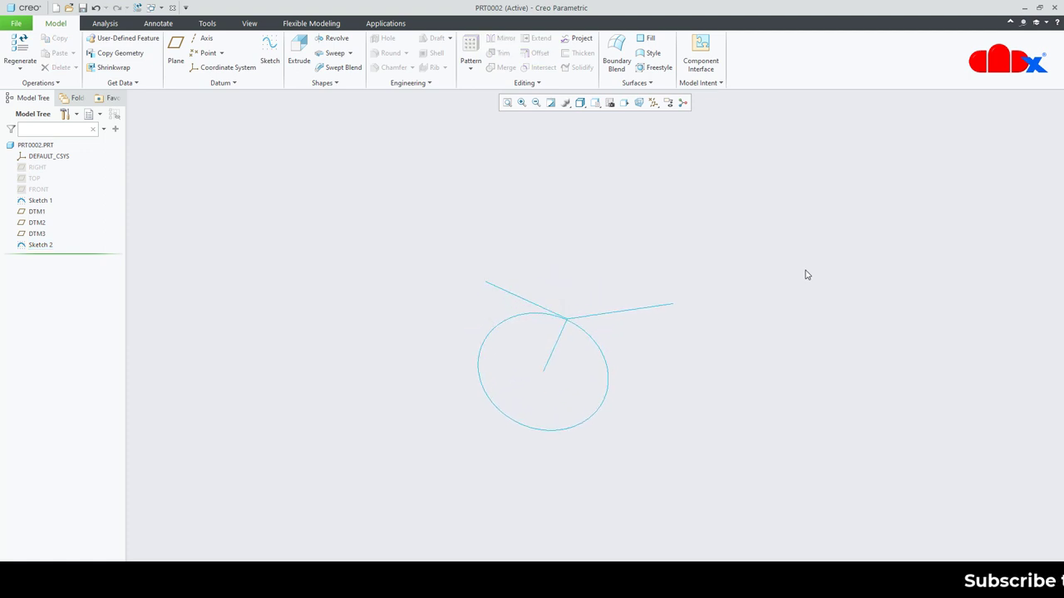
- Display the datum planes and start a 2D-oriented sketch on the plane at the rear slanted line's free end
{"action": "left_click", "coordinate": [654, 102]}
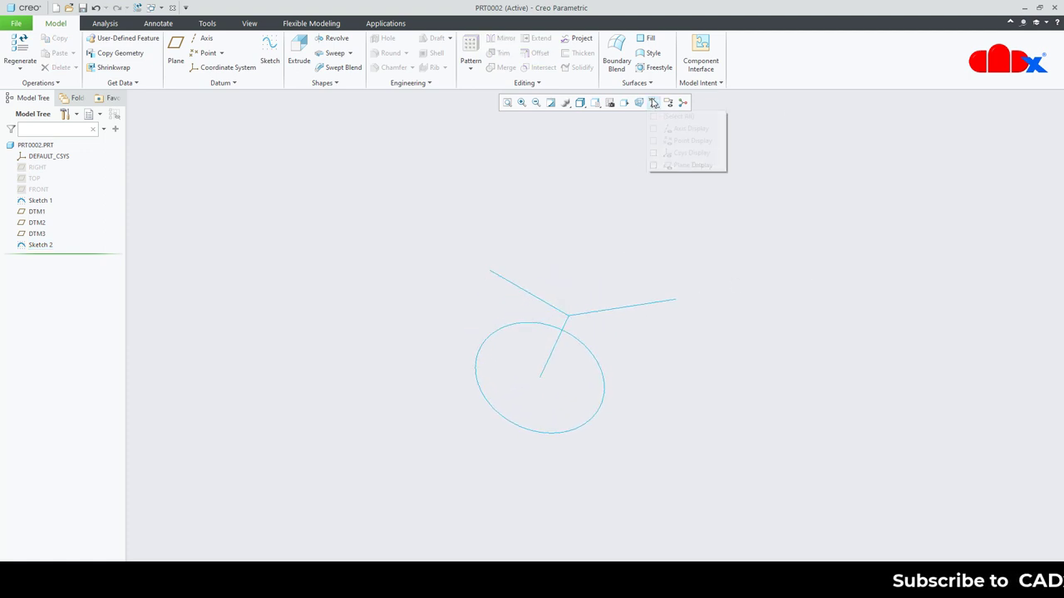
{"action": "left_click", "coordinate": [654, 165]}
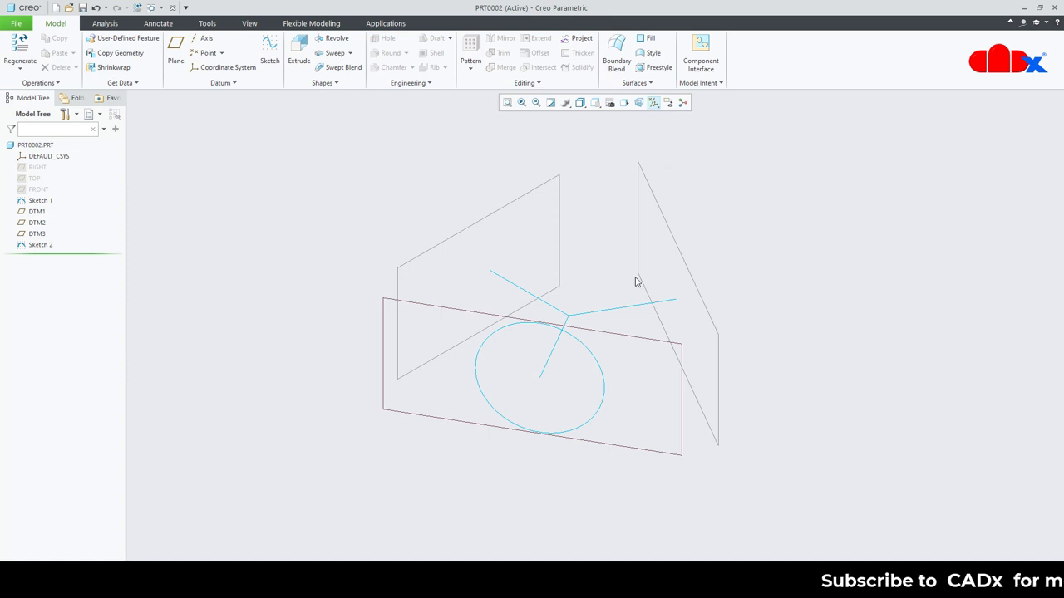
{"action": "middle_click_drag", "start_coordinate": [637, 280], "coordinate": [606, 396]}
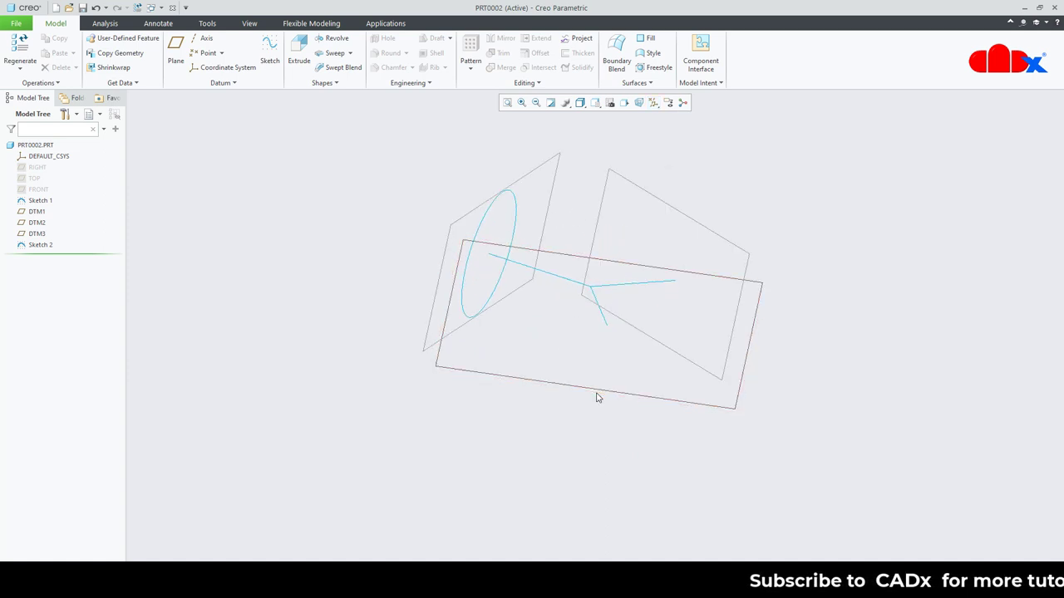
{"action": "left_click", "coordinate": [599, 393]}
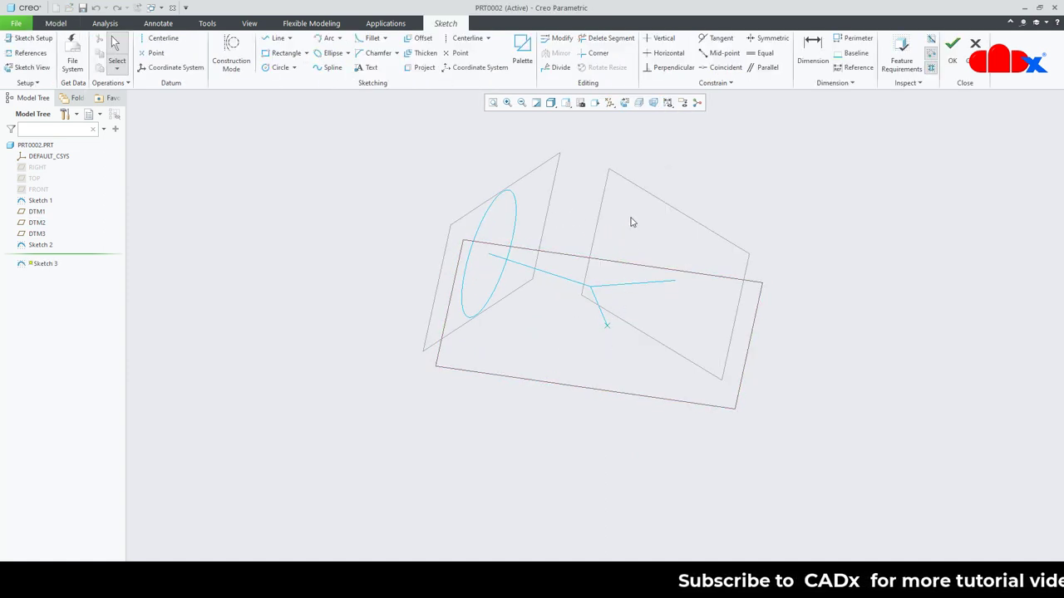
{"action": "left_click", "coordinate": [625, 103]}
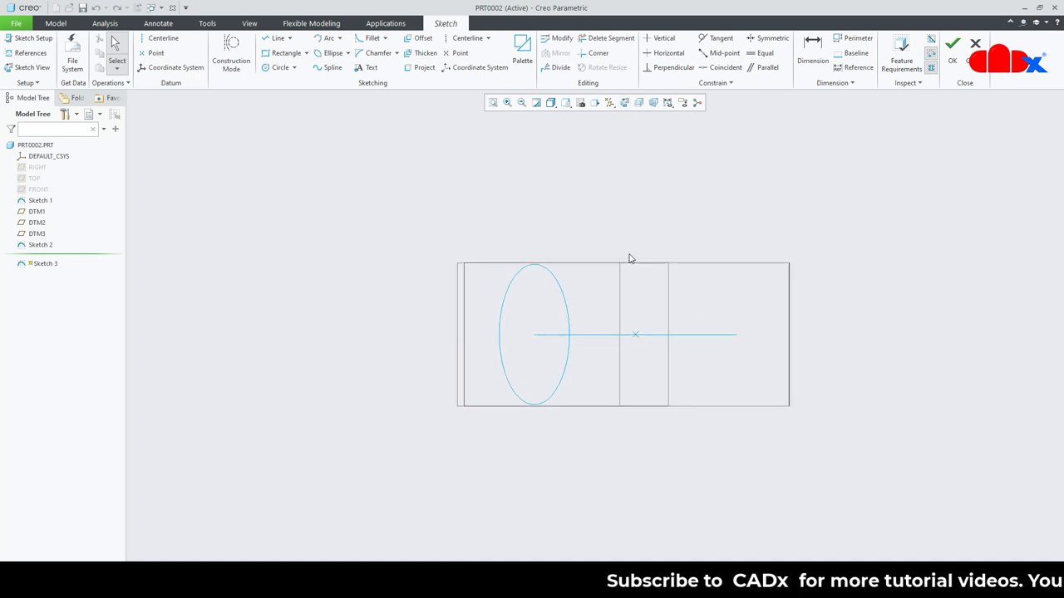
- Sketch a vertical centerline and two mirrored slanted centerlines through the line's endpoint on the second profile plane
{"action": "right_click", "coordinate": [631, 256]}
{"action": "left_click", "coordinate": [705, 272]}
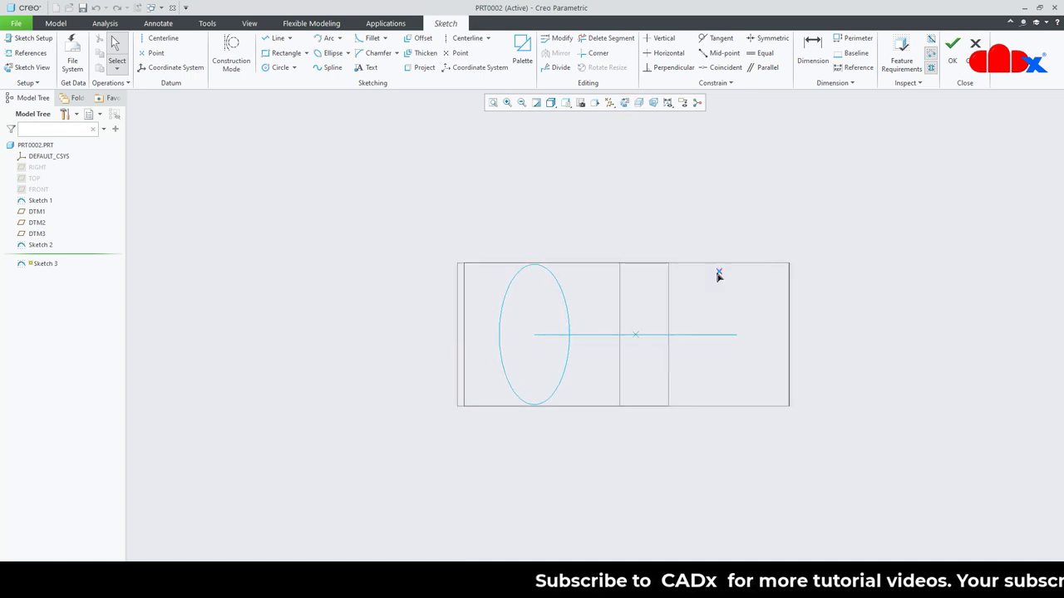
{"action": "left_click", "coordinate": [635, 334]}
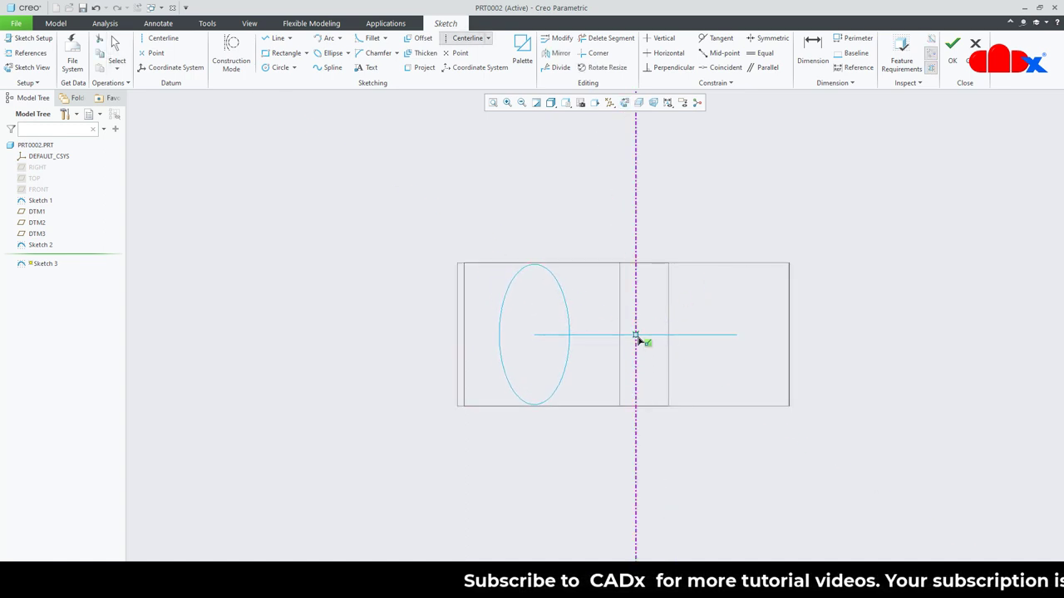
{"action": "left_click", "coordinate": [664, 395]}
{"action": "left_click", "coordinate": [635, 334]}
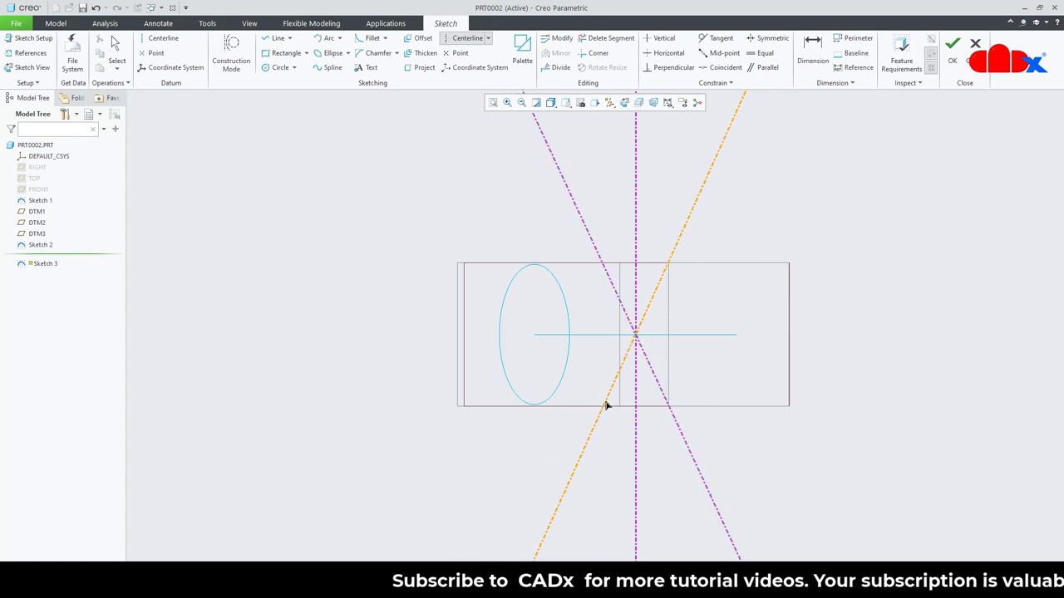
{"action": "left_click", "coordinate": [606, 404]}
- Draw a circle about 88 in diameter centered on the crossing of the second profile's centerlines
{"action": "right_click", "coordinate": [725, 357]}
{"action": "left_click", "coordinate": [779, 377]}
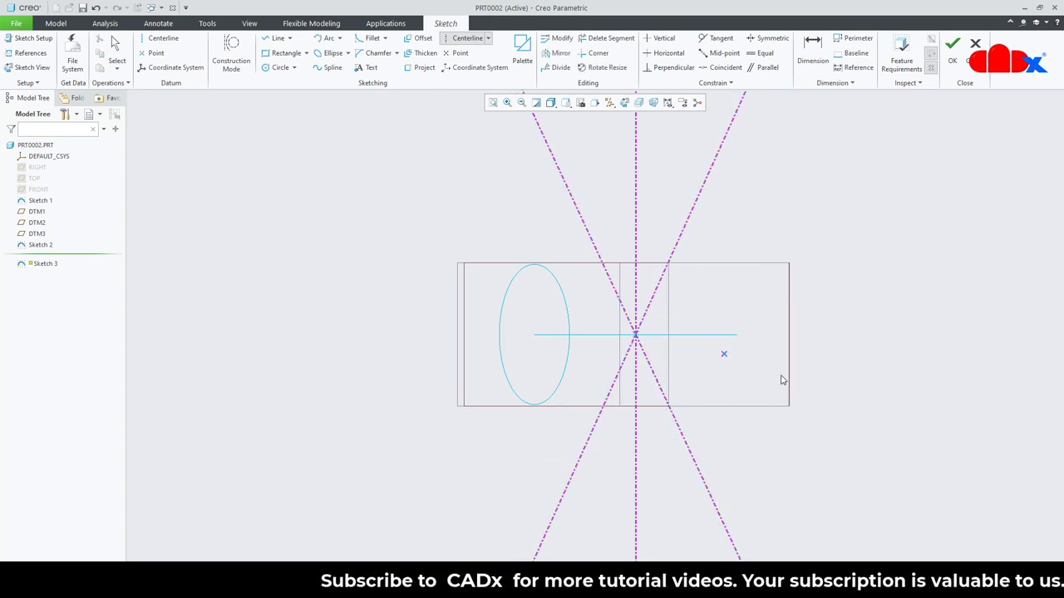
{"action": "left_click", "coordinate": [637, 338]}
{"action": "left_click", "coordinate": [660, 379]}
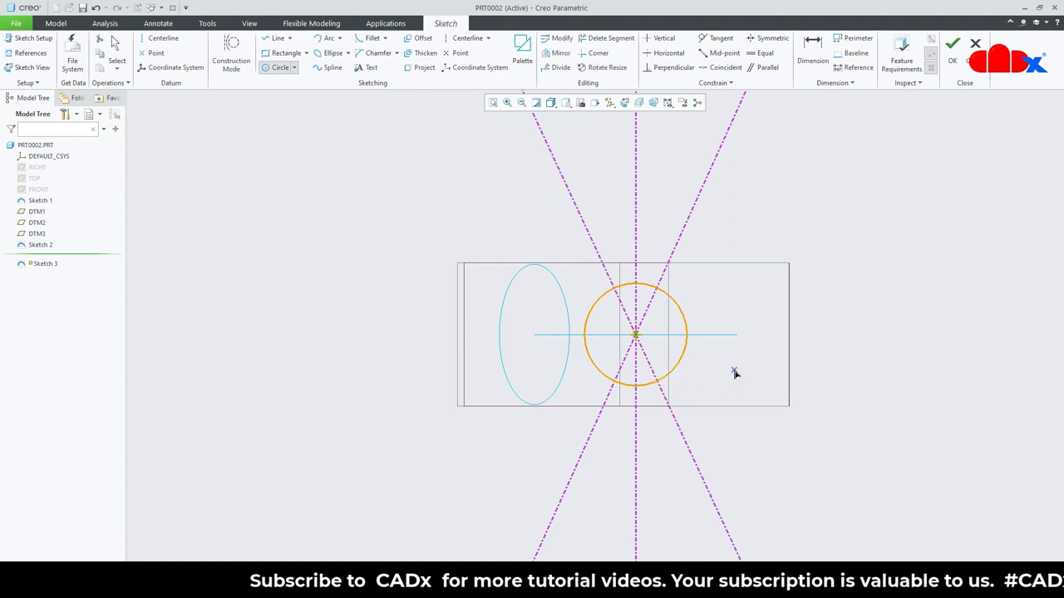
{"action": "middle_click", "coordinate": [736, 367]}
- Divide the second profile's circle at its four intersections with the slanted centerlines
{"action": "left_click", "coordinate": [560, 67]}
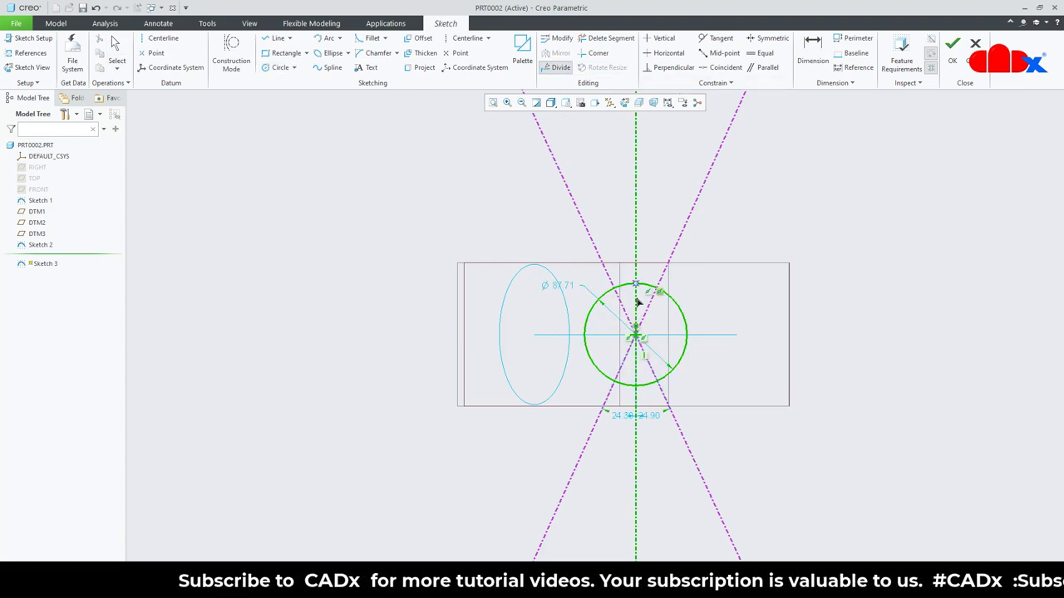
{"action": "scroll", "coordinate": [636, 299], "scroll_direction": "up", "scroll_amount": 2}
{"action": "left_click", "coordinate": [673, 288]}
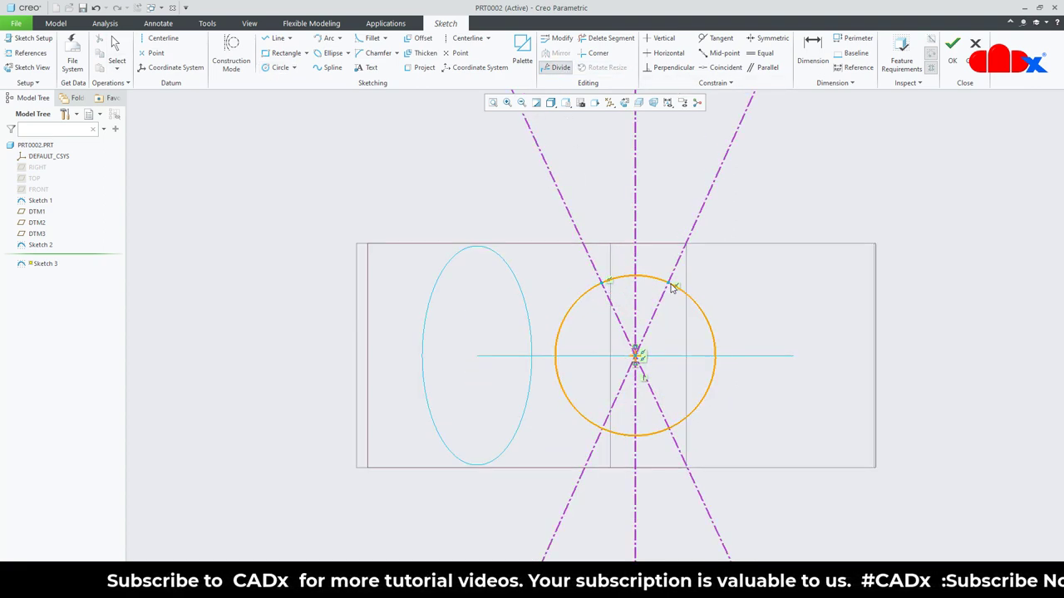
{"action": "left_click", "coordinate": [603, 430]}
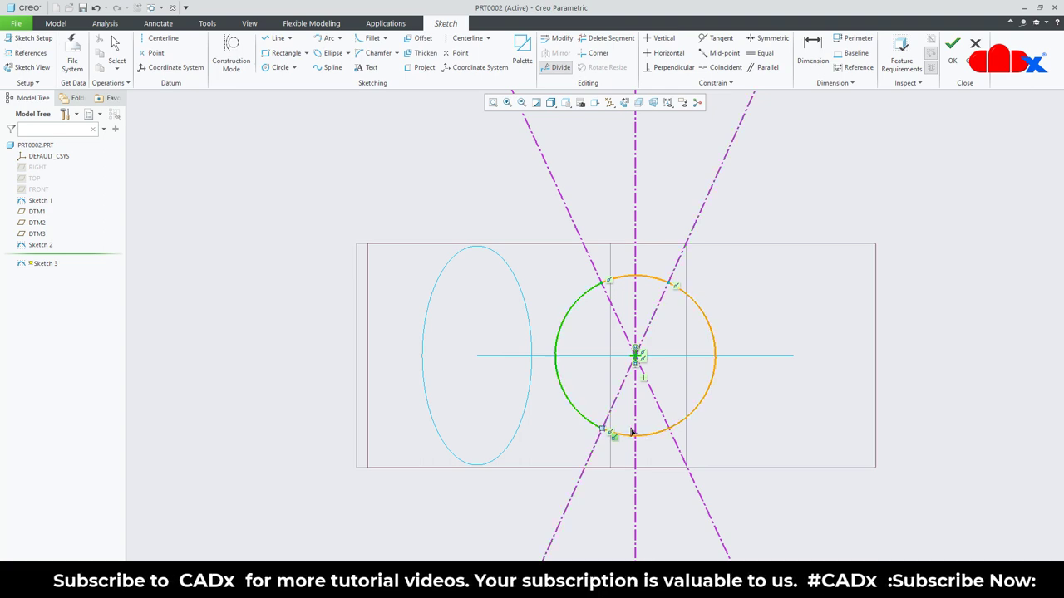
{"action": "left_click", "coordinate": [675, 428]}
{"action": "middle_click", "coordinate": [762, 379]}
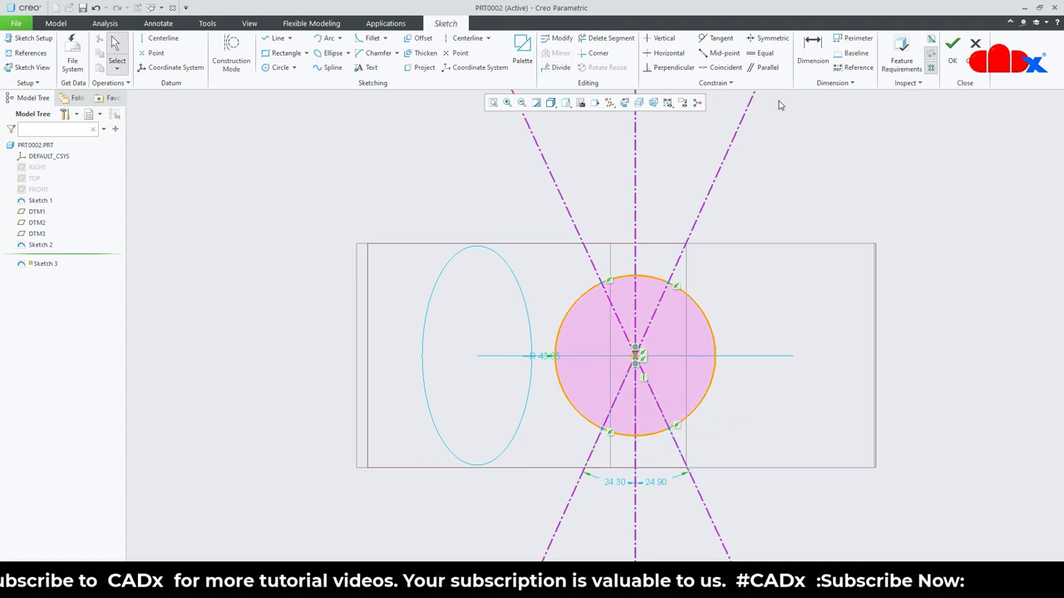
- Make the second profile's two upper division points symmetric about the vertical centerline
{"action": "left_click", "coordinate": [780, 38]}
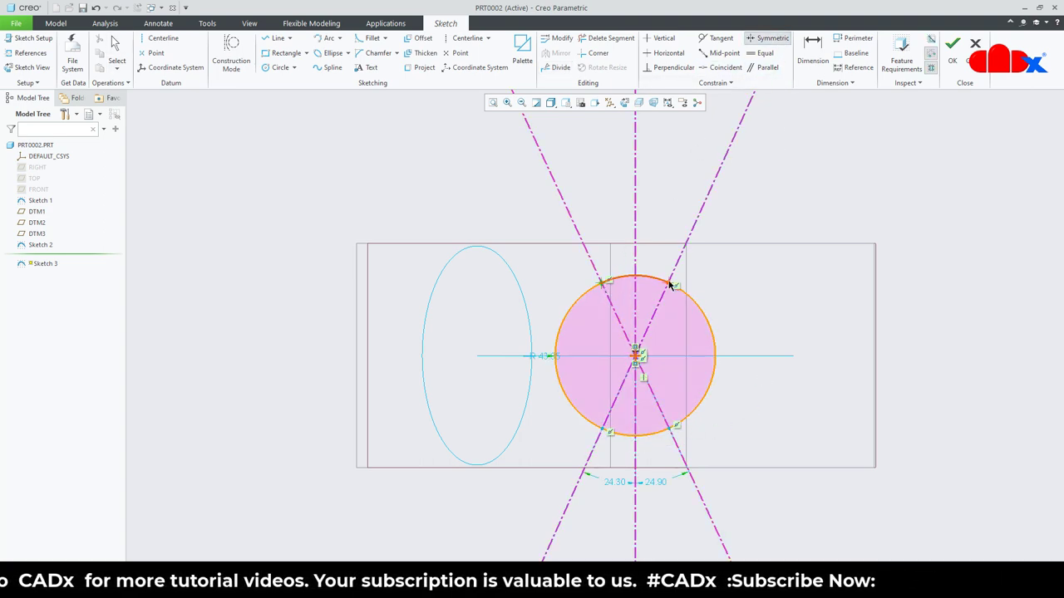
{"action": "left_click", "coordinate": [670, 284]}
{"action": "left_click", "coordinate": [638, 211]}
{"action": "middle_click", "coordinate": [774, 296]}
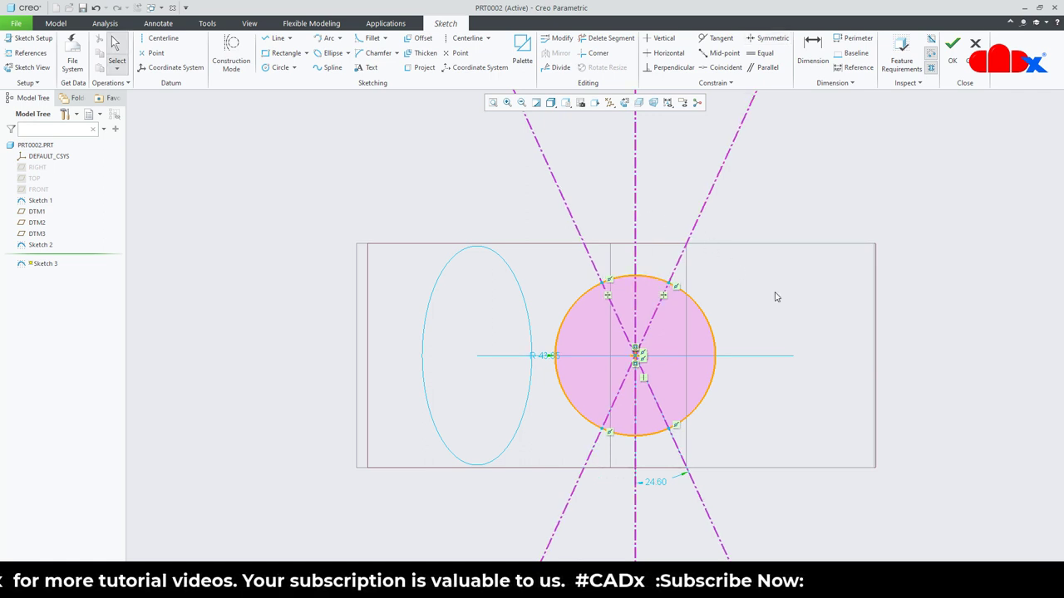
- Dimension the angle between the second profile's two slanted centerlines as 45°
{"action": "right_click", "coordinate": [773, 296]}
{"action": "left_click", "coordinate": [895, 314]}
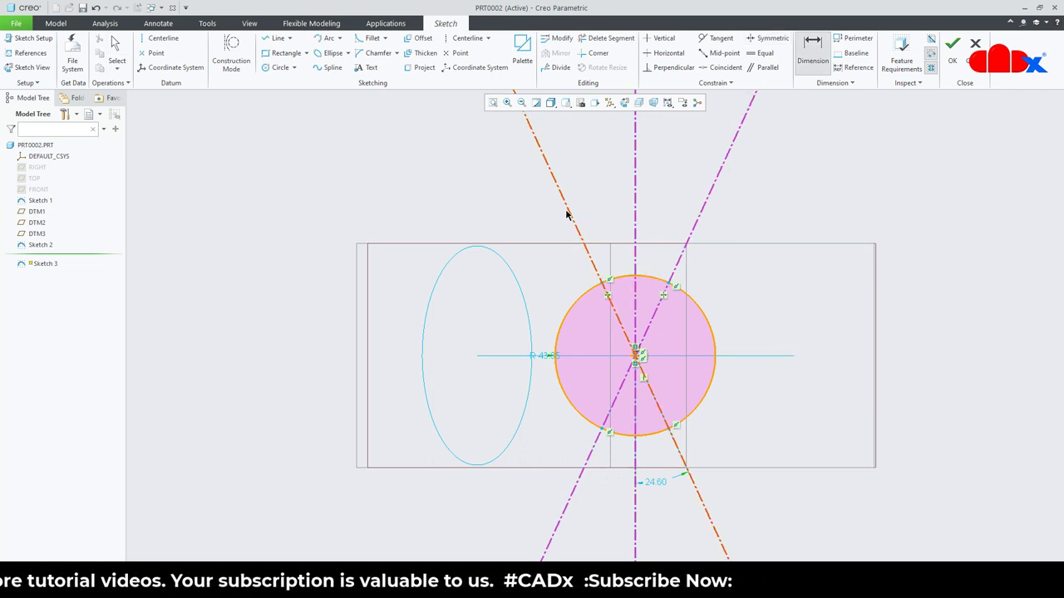
{"action": "left_click", "coordinate": [566, 215]}
{"action": "middle_click", "coordinate": [680, 190]}
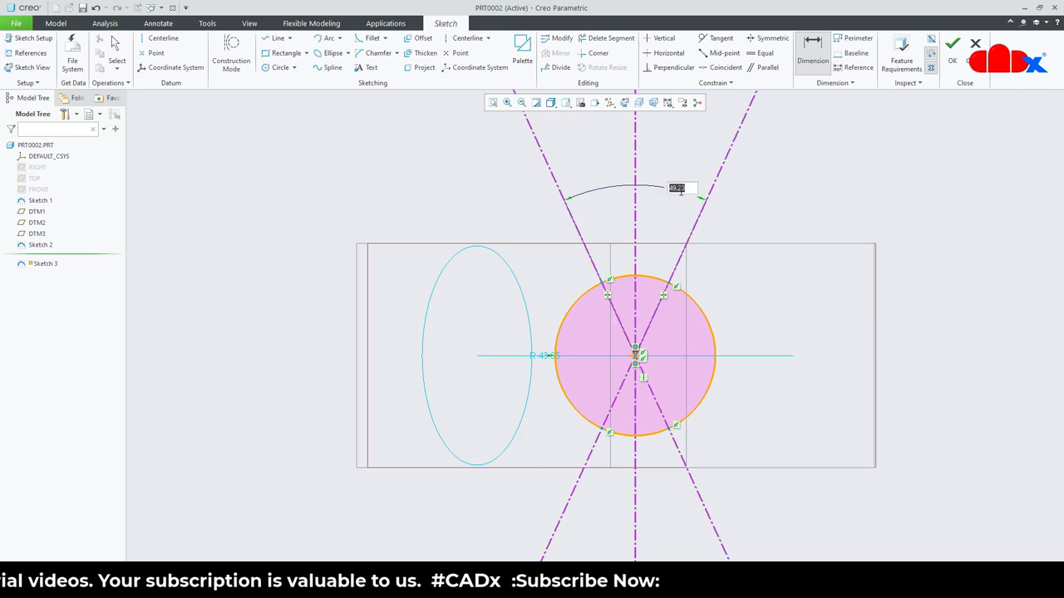
{"action": "type", "text": "45"}
{"action": "key", "text": "Return"}
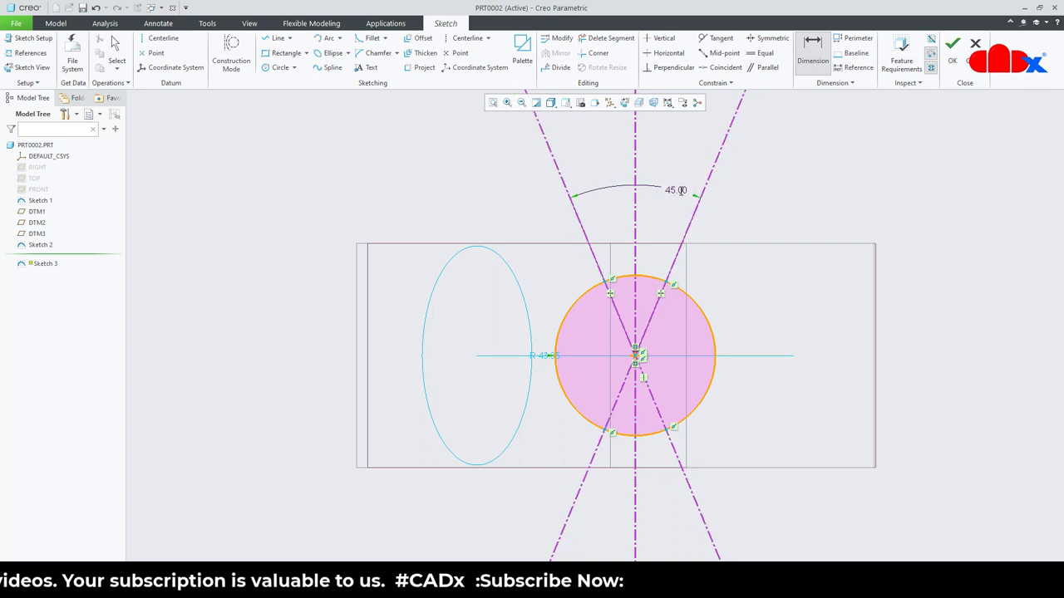
- Set the second profile circle's radius to 60 and finish the sketch
{"action": "left_click", "coordinate": [706, 306]}
{"action": "middle_click", "coordinate": [752, 294]}
{"action": "type", "text": "6"}
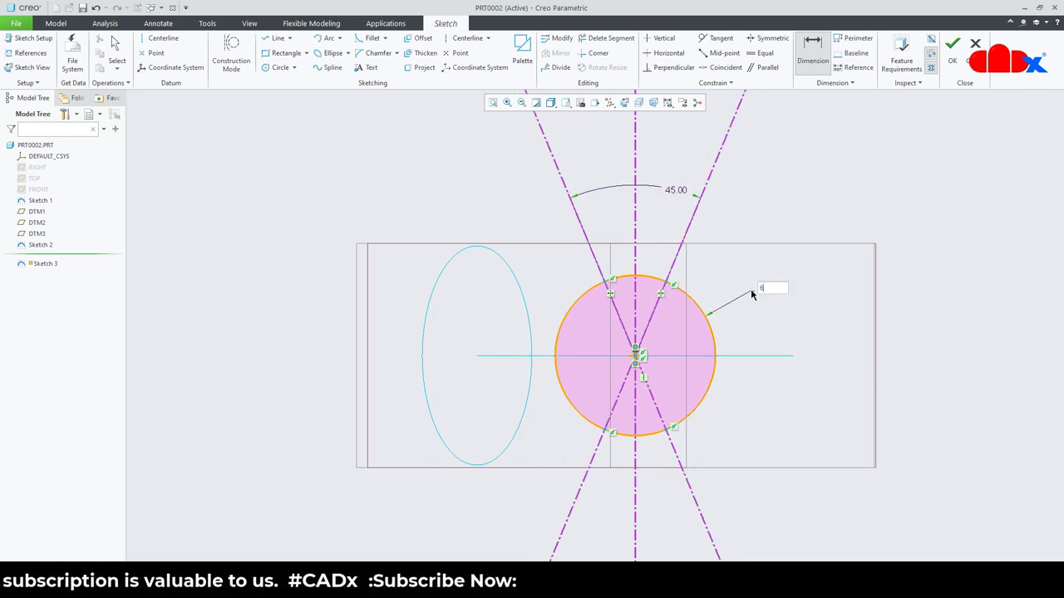
{"action": "type", "text": "0"}
{"action": "key", "text": "Return"}
{"action": "right_click", "coordinate": [778, 346]}
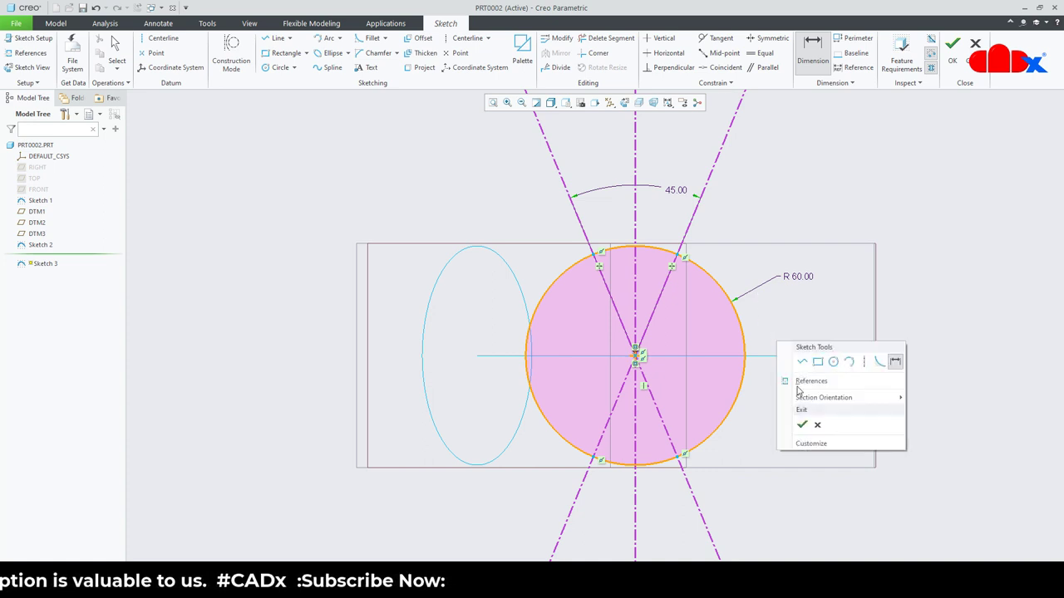
{"action": "left_click", "coordinate": [802, 426]}
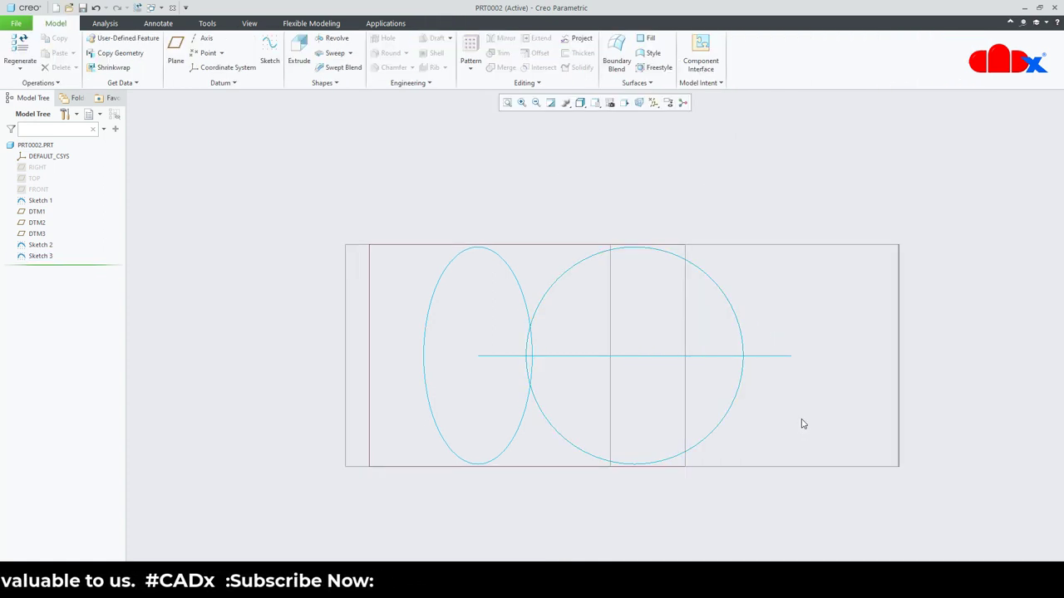
- Start a sketch on datum plane DTM3, the remaining end plane, and orient it to the 2D sketch view
{"action": "mouse_move", "coordinate": [623, 390]}
{"action": "middle_mouse_down"}
{"action": "mouse_move", "coordinate": [674, 307]}
{"action": "mouse_move", "coordinate": [739, 323]}
{"action": "mouse_move", "coordinate": [609, 282]}
{"action": "middle_mouse_up"}
{"action": "scroll", "coordinate": [609, 282], "scroll_direction": "up", "scroll_amount": 3}
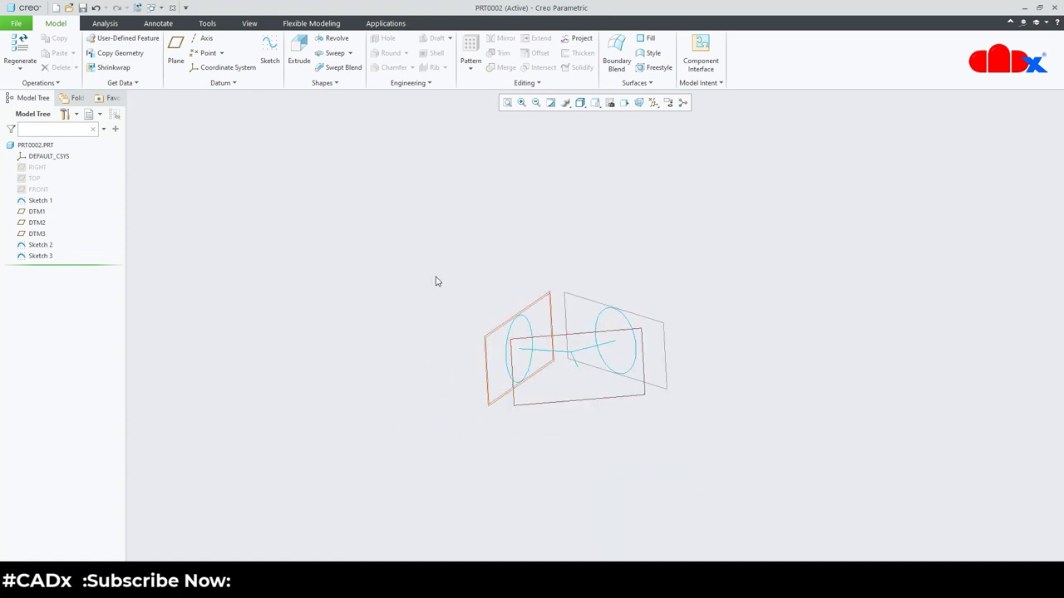
{"action": "left_click", "coordinate": [268, 62]}
{"action": "left_click", "coordinate": [570, 405]}
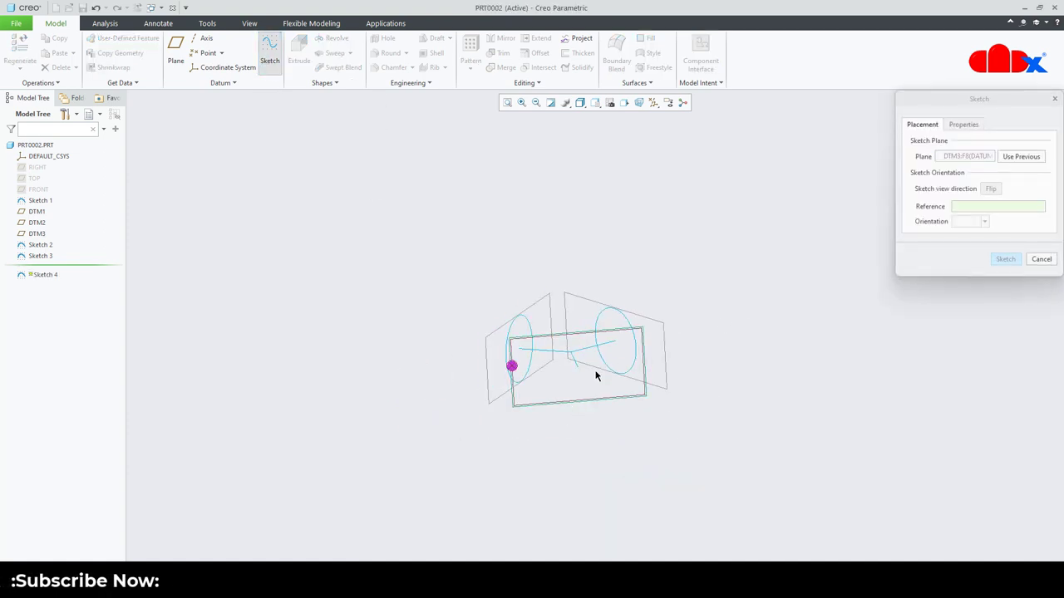
{"action": "scroll", "coordinate": [596, 373], "scroll_direction": "up", "scroll_amount": 3}
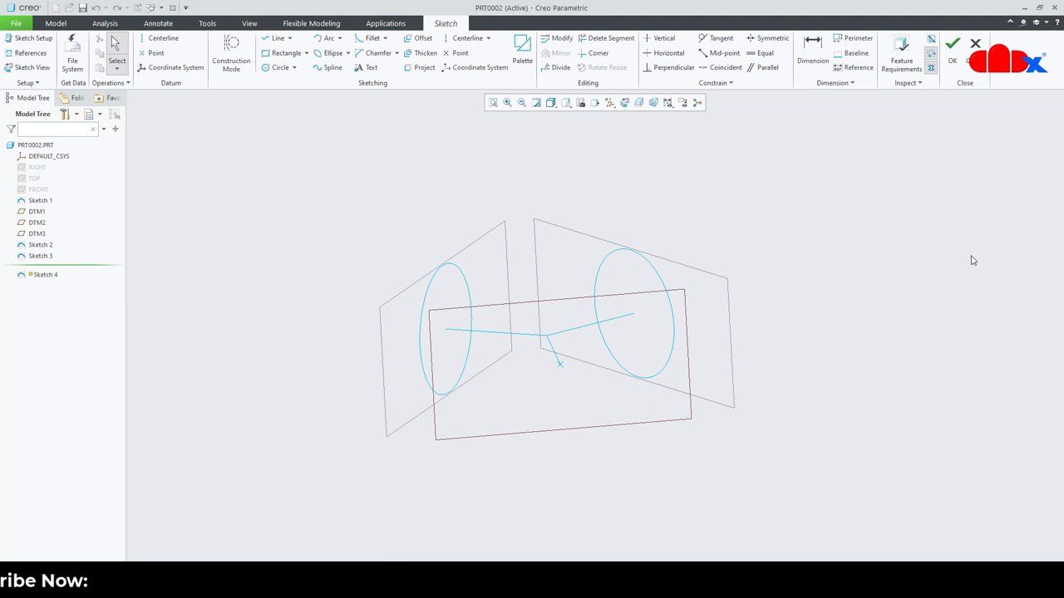
{"action": "left_click", "coordinate": [624, 103]}
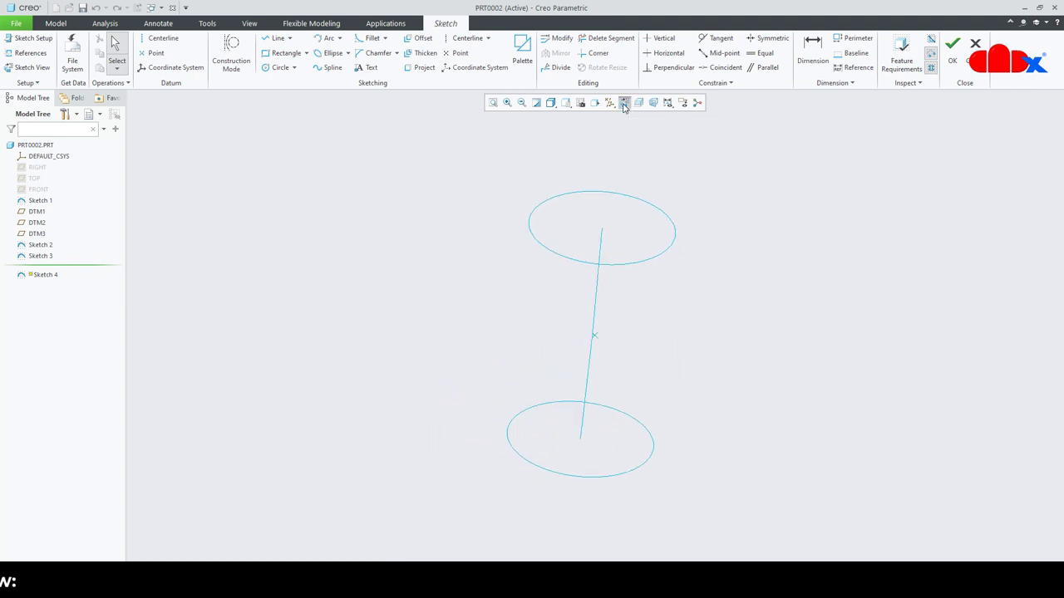
- Sketch a horizontal centerline and two centerlines slanted about 16° and 19° to either side, all through the skeleton line's endpoint
{"action": "right_click", "coordinate": [728, 351]}
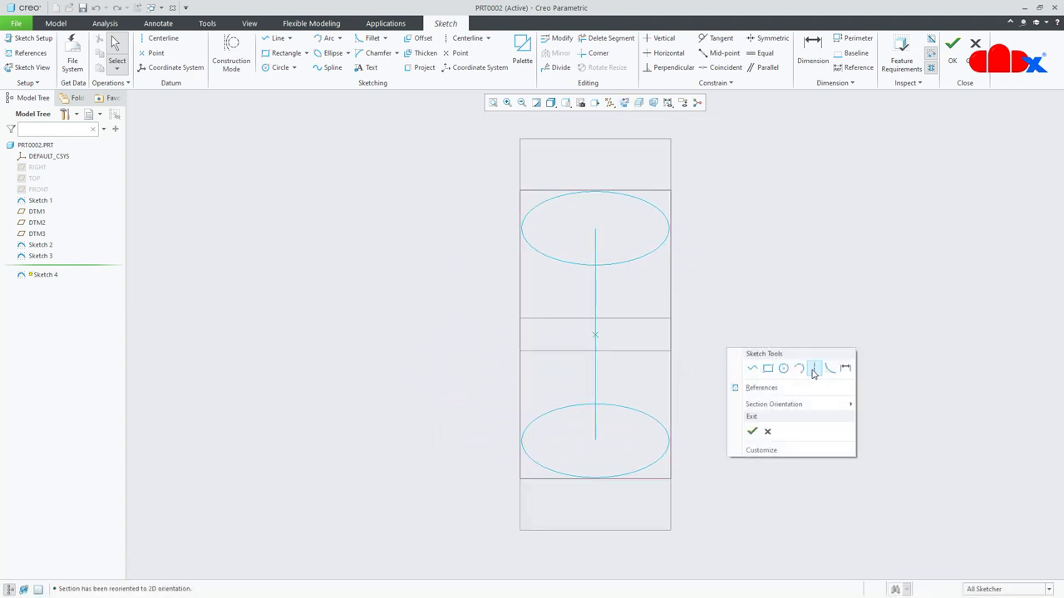
{"action": "left_click", "coordinate": [814, 368]}
{"action": "left_click", "coordinate": [641, 340]}
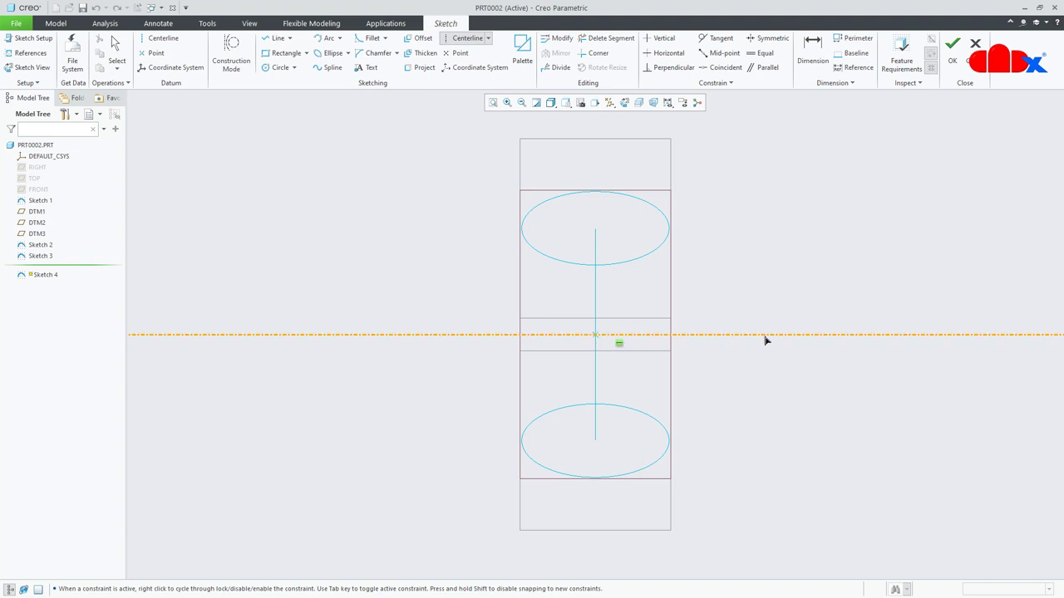
{"action": "left_click", "coordinate": [596, 336]}
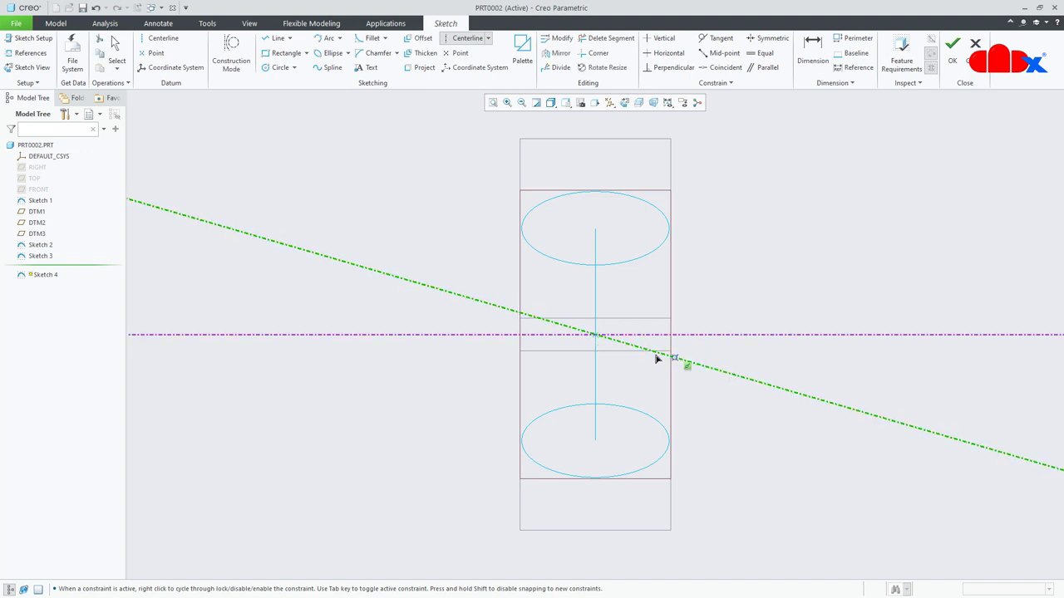
{"action": "left_click", "coordinate": [596, 336]}
{"action": "left_click", "coordinate": [459, 379]}
{"action": "middle_click", "coordinate": [487, 418]}
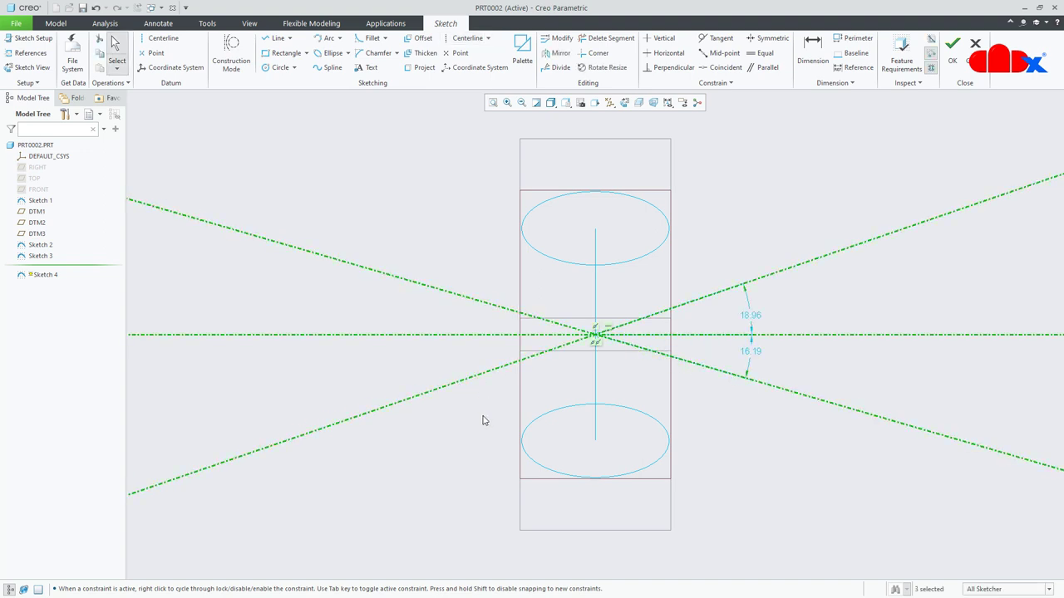
- Draw a circle about 75 in diameter centered on the crossing of the third profile's centerlines
{"action": "right_click", "coordinate": [481, 420]}
{"action": "left_click", "coordinate": [539, 435]}
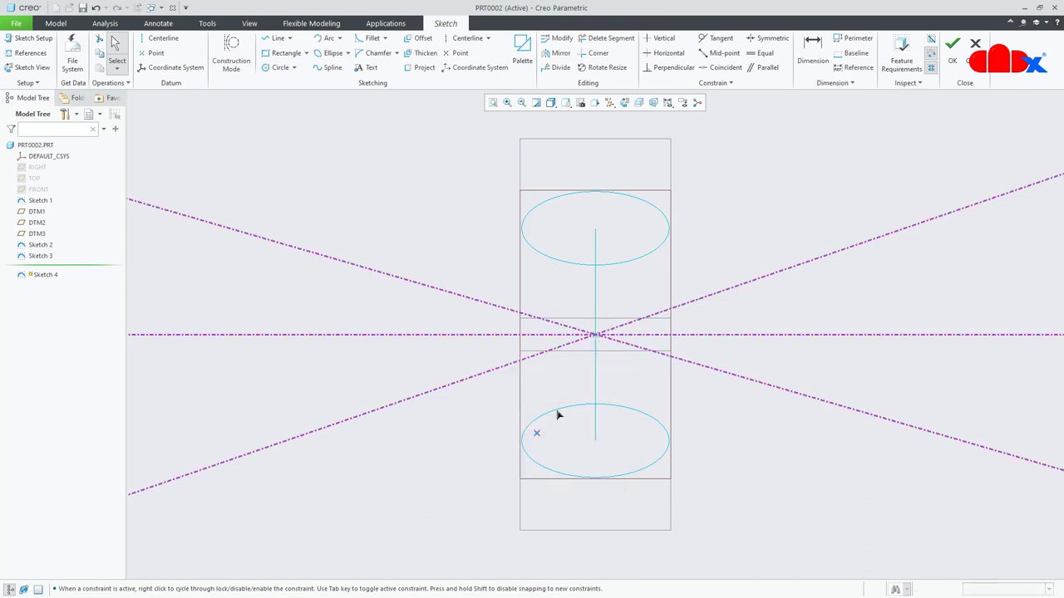
{"action": "left_click", "coordinate": [596, 335]}
{"action": "left_click", "coordinate": [609, 376]}
{"action": "middle_click", "coordinate": [700, 412]}
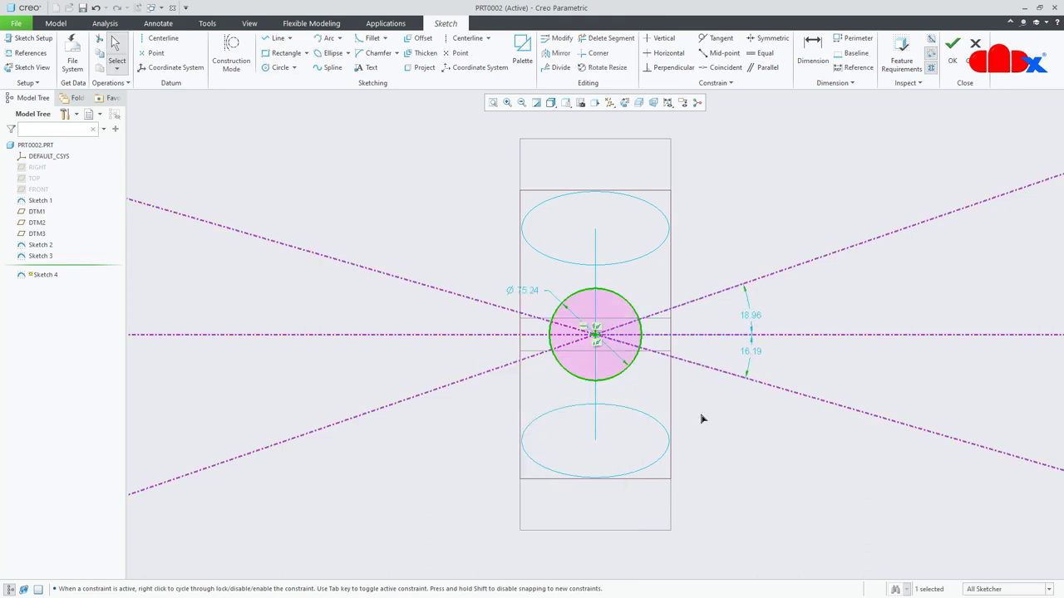
- Divide the third profile's circle at its four intersections with the slanted centerlines
{"action": "left_click", "coordinate": [555, 68]}
{"action": "scroll", "coordinate": [571, 349], "scroll_direction": "up", "scroll_amount": 2}
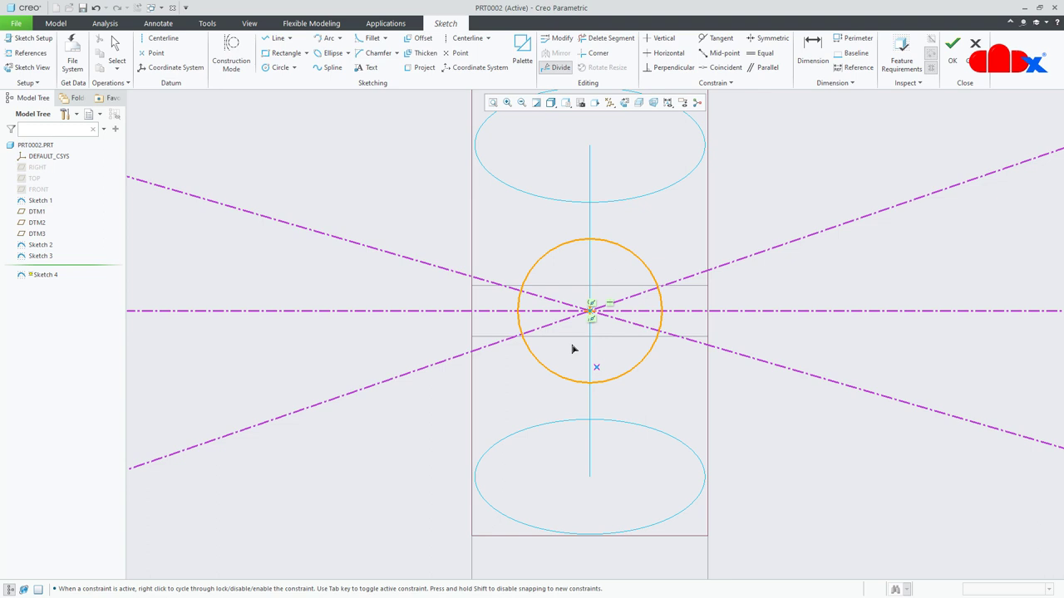
{"action": "left_click", "coordinate": [525, 287]}
{"action": "left_click", "coordinate": [523, 337]}
{"action": "left_click", "coordinate": [662, 324]}
{"action": "left_click", "coordinate": [668, 293]}
{"action": "middle_click", "coordinate": [788, 287]}
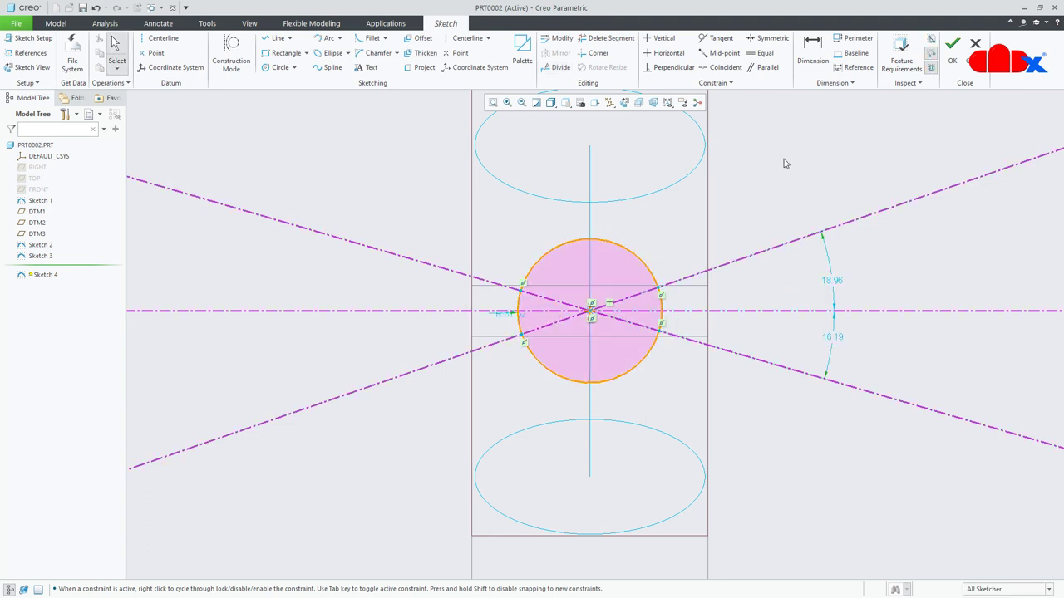
- Make two division points on the same side of the third circle symmetric about the horizontal centerline
{"action": "left_click", "coordinate": [768, 38]}
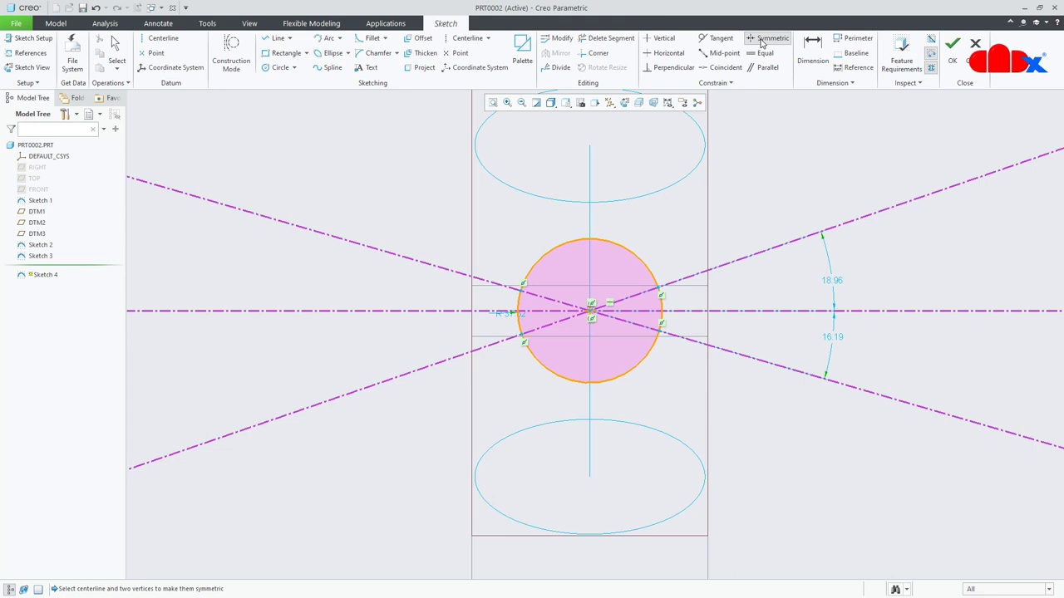
{"action": "left_click", "coordinate": [520, 301]}
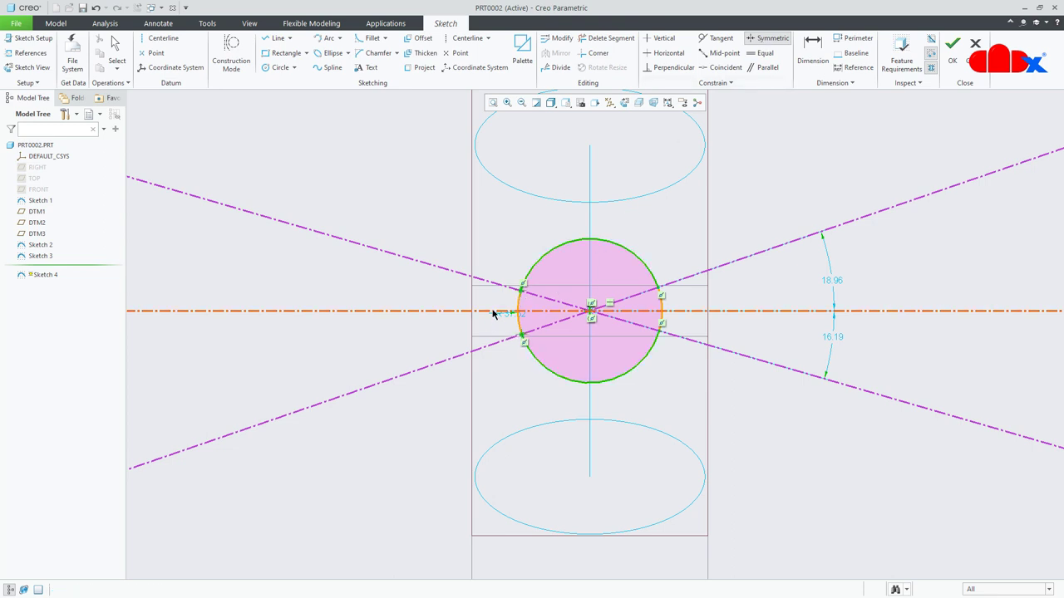
{"action": "left_click", "coordinate": [492, 312]}
- Dimension the angle between the third profile's two slanted centerlines as 45°
{"action": "right_click", "coordinate": [521, 375]}
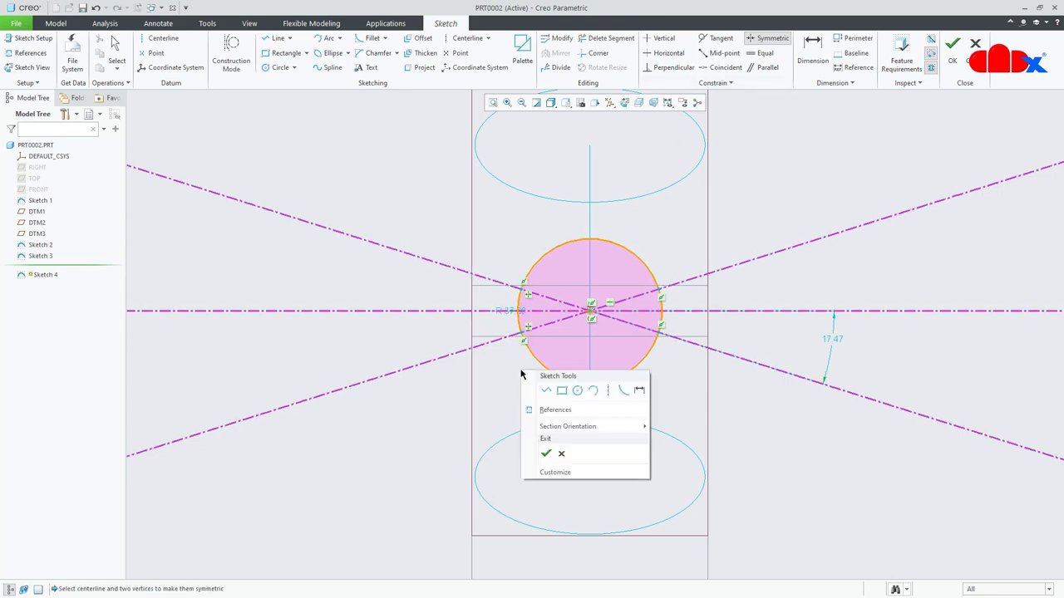
{"action": "left_click", "coordinate": [625, 392]}
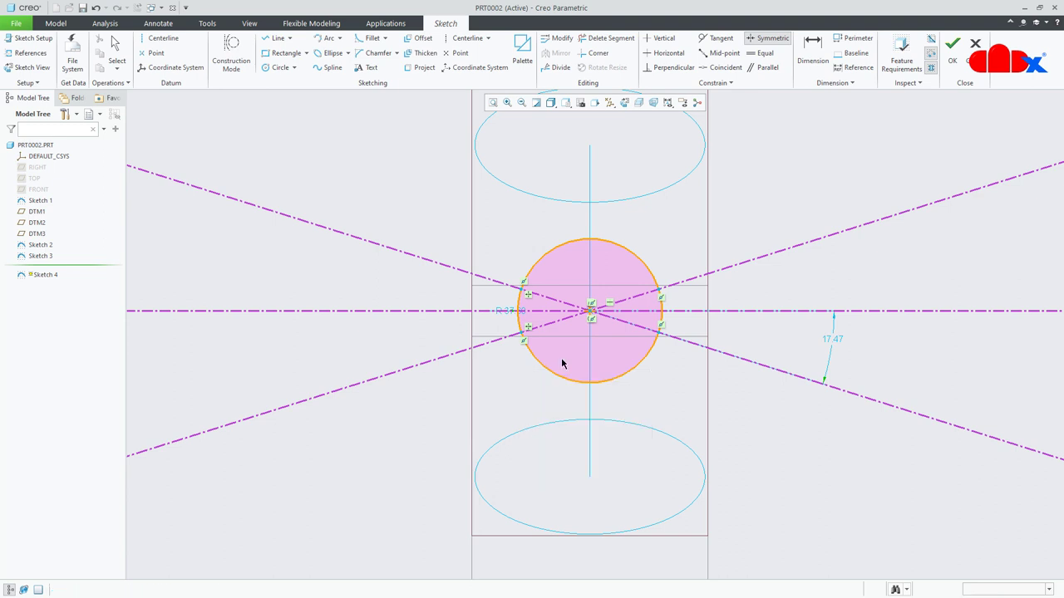
{"action": "middle_click", "coordinate": [405, 343]}
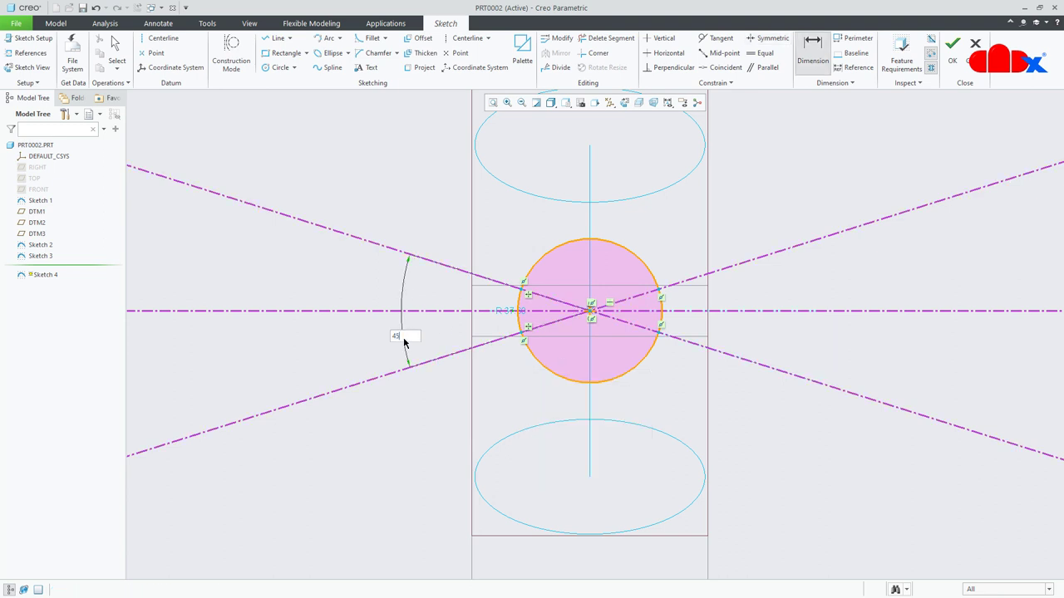
{"action": "type", "text": "45"}
{"action": "key", "text": "Return"}
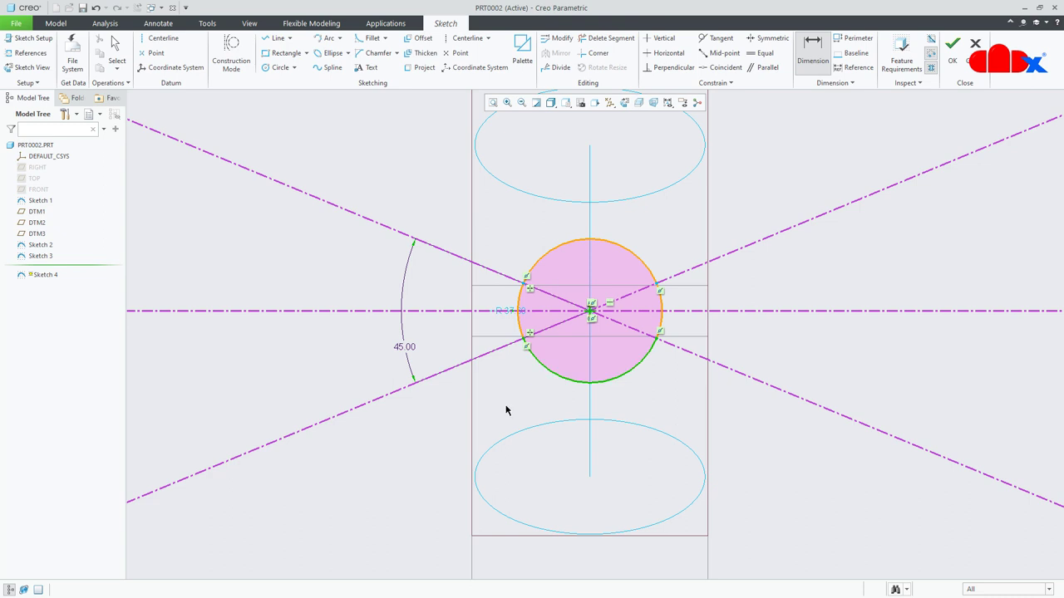
- Set the third profile circle's radius to 60 and finish the sketch
{"action": "middle_click", "coordinate": [506, 410]}
{"action": "type", "text": "60"}
{"action": "key", "text": "Return"}
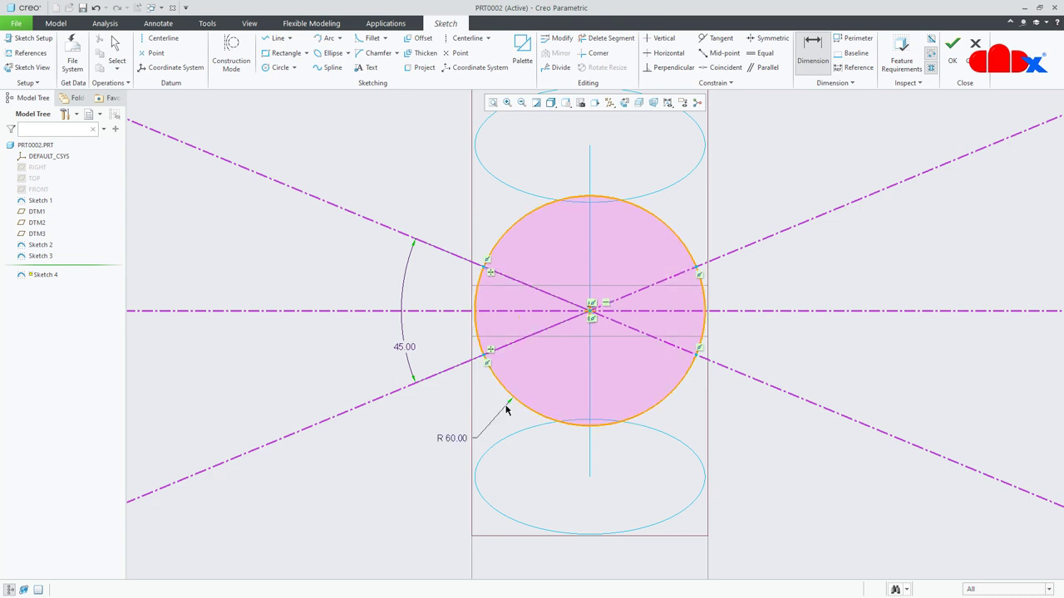
{"action": "left_click", "coordinate": [952, 50]}
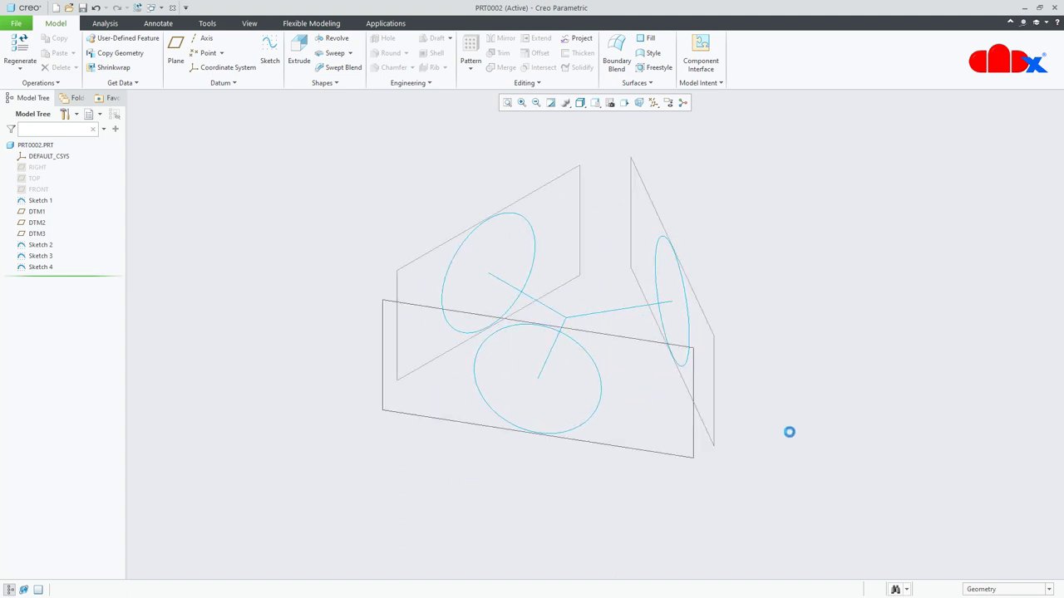
- Hide the datum planes and extrude the circular profile of Sketch 2 as a surface with a depth of 120
{"action": "left_click", "coordinate": [654, 103]}
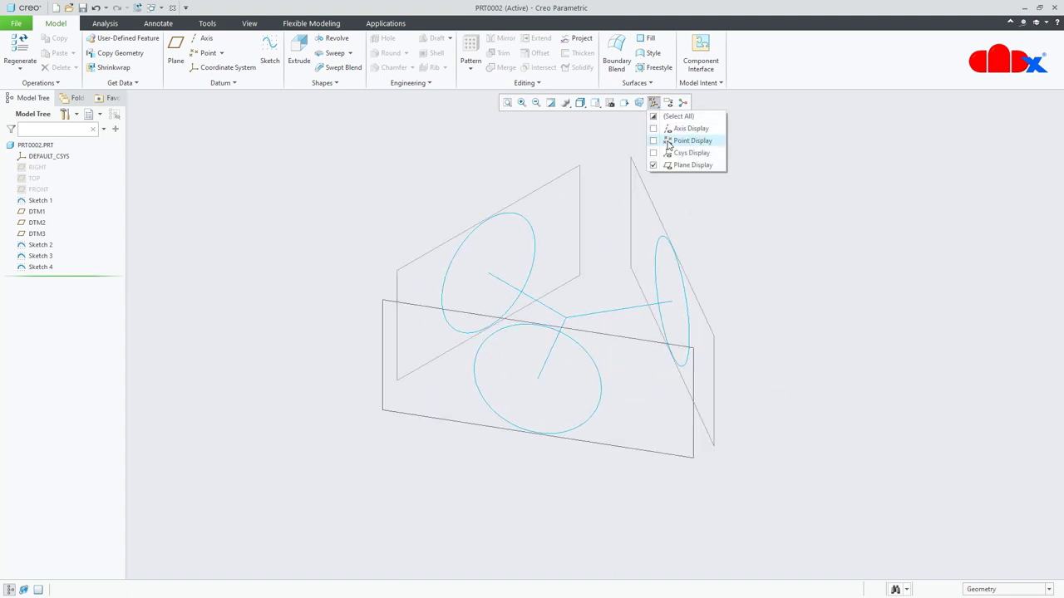
{"action": "left_click", "coordinate": [654, 165]}
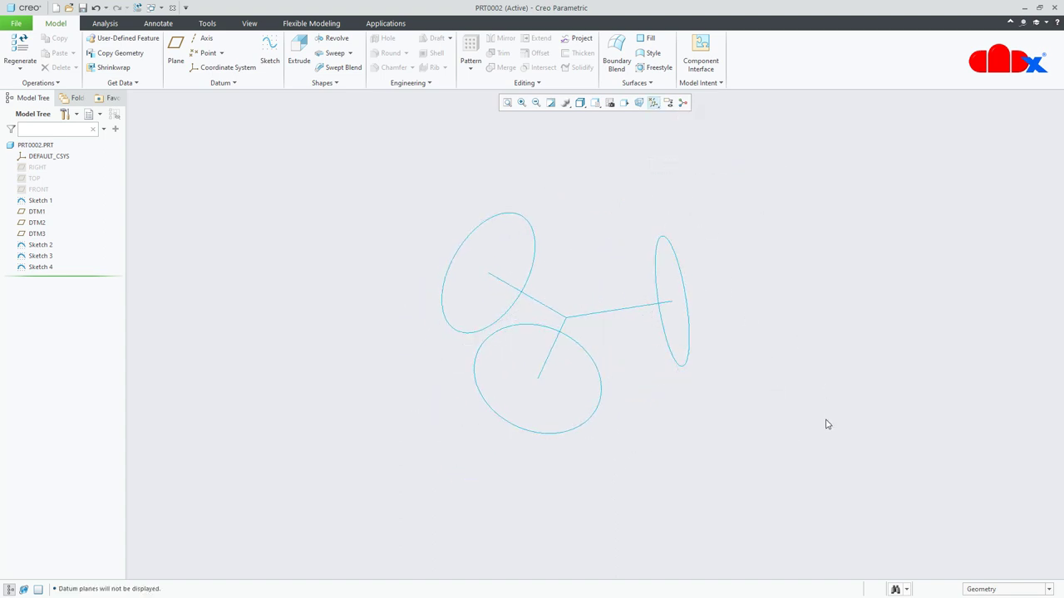
{"action": "left_click", "coordinate": [37, 246]}
{"action": "left_click", "coordinate": [43, 192]}
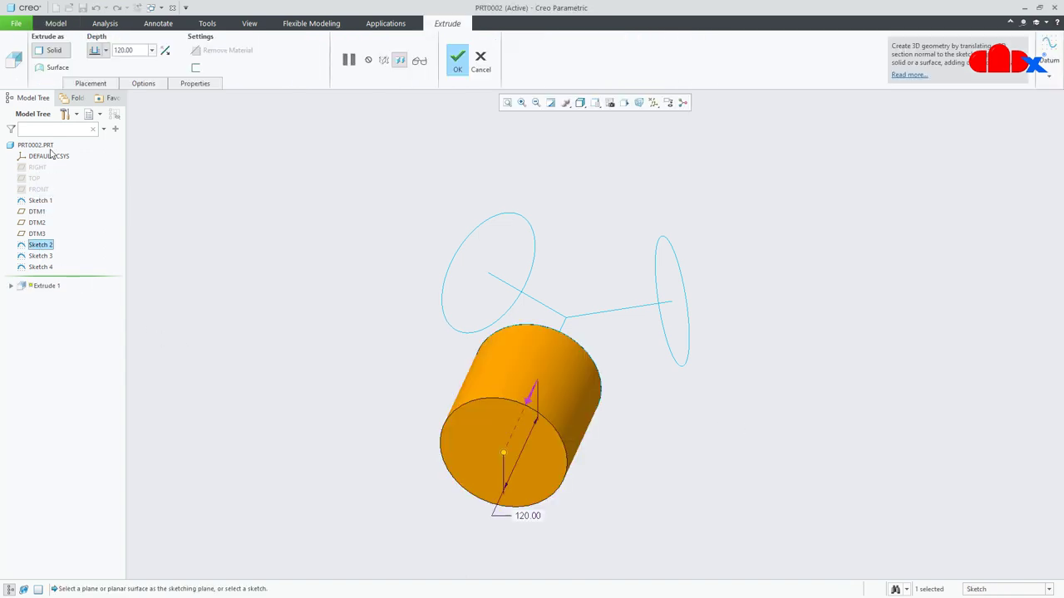
{"action": "left_click", "coordinate": [50, 68]}
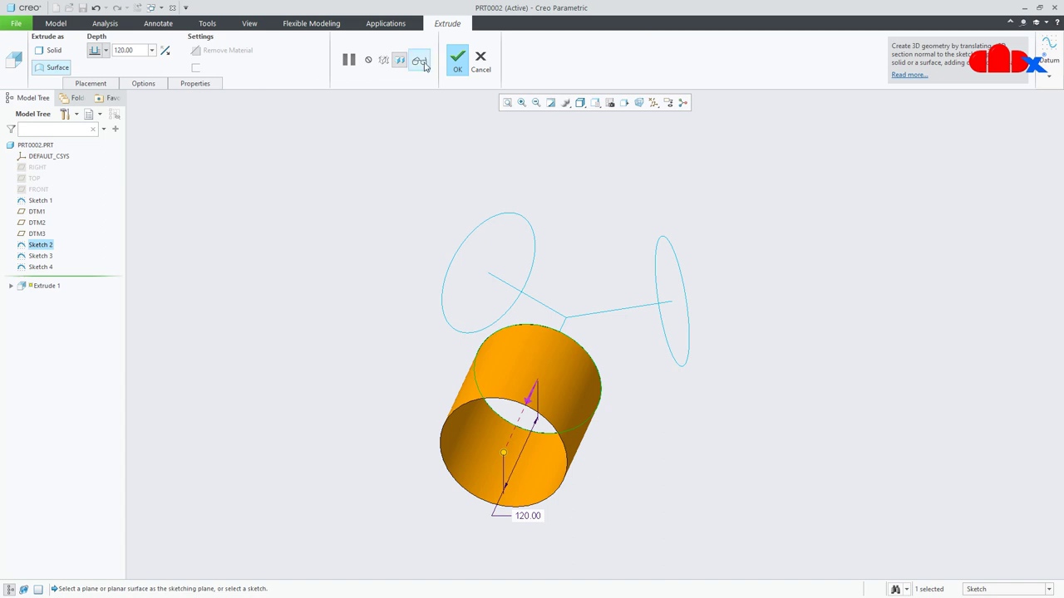
{"action": "left_click", "coordinate": [458, 63]}
- Extrude the circular profile of Sketch 3 as a surface with a depth of 120
{"action": "left_click", "coordinate": [49, 257]}
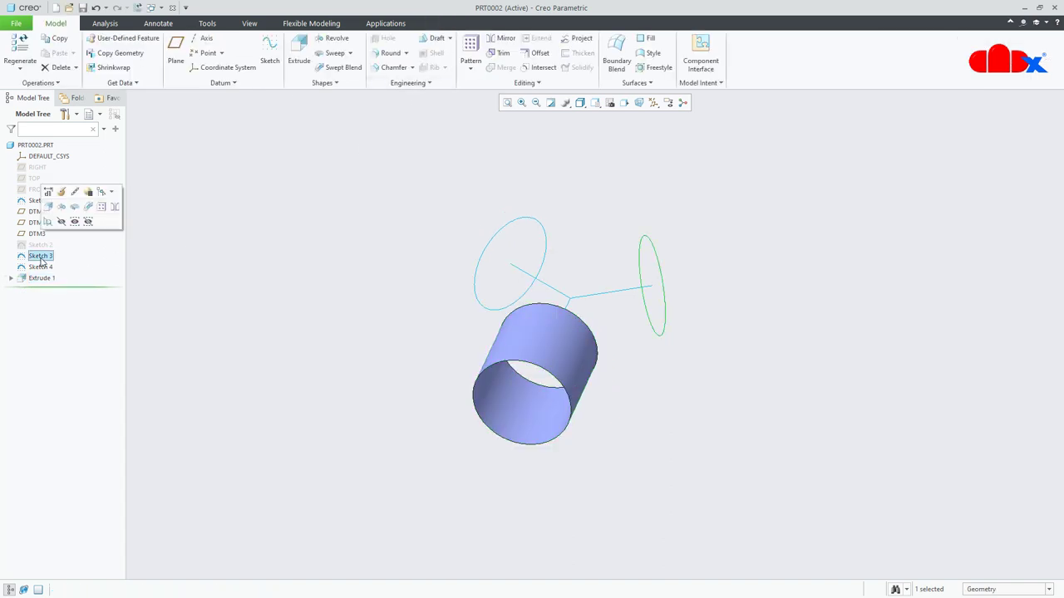
{"action": "left_click", "coordinate": [48, 208]}
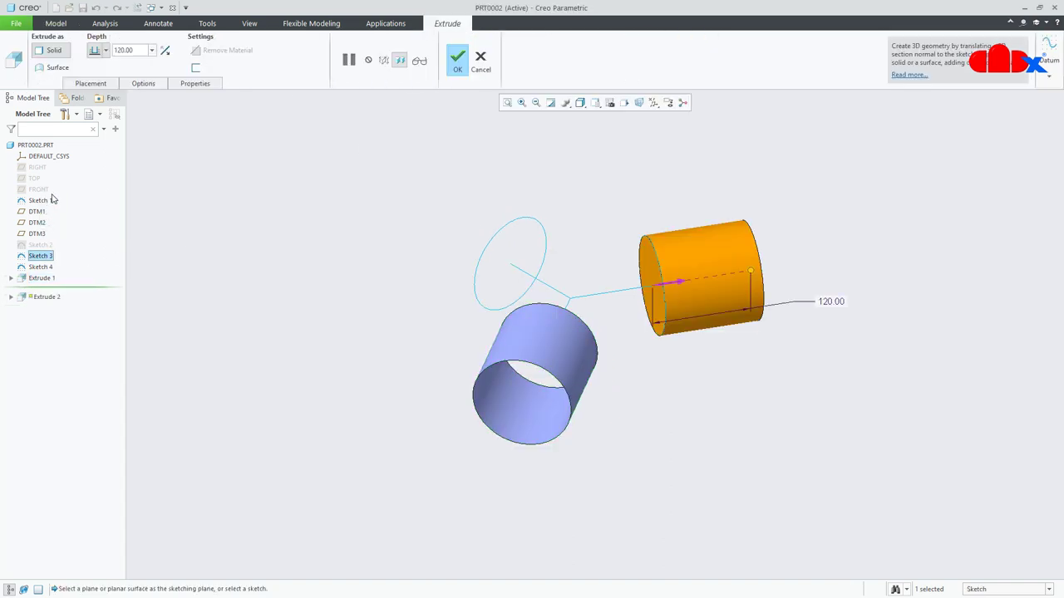
{"action": "left_click", "coordinate": [51, 67]}
{"action": "left_click", "coordinate": [458, 63]}
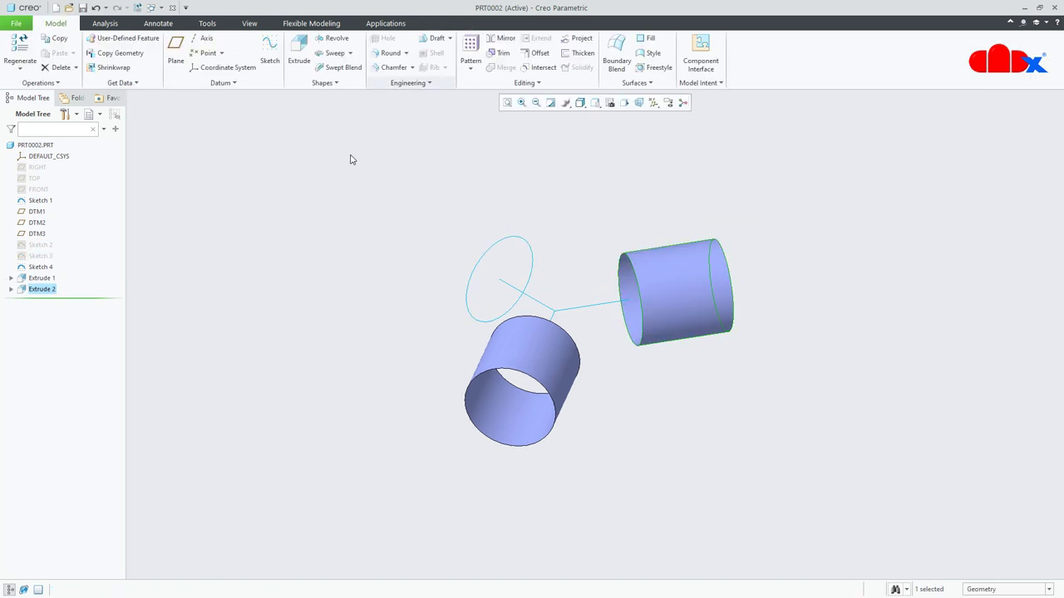
- Extrude the circular profile of Sketch 4 as a surface with a depth of 120
{"action": "left_click", "coordinate": [47, 267]}
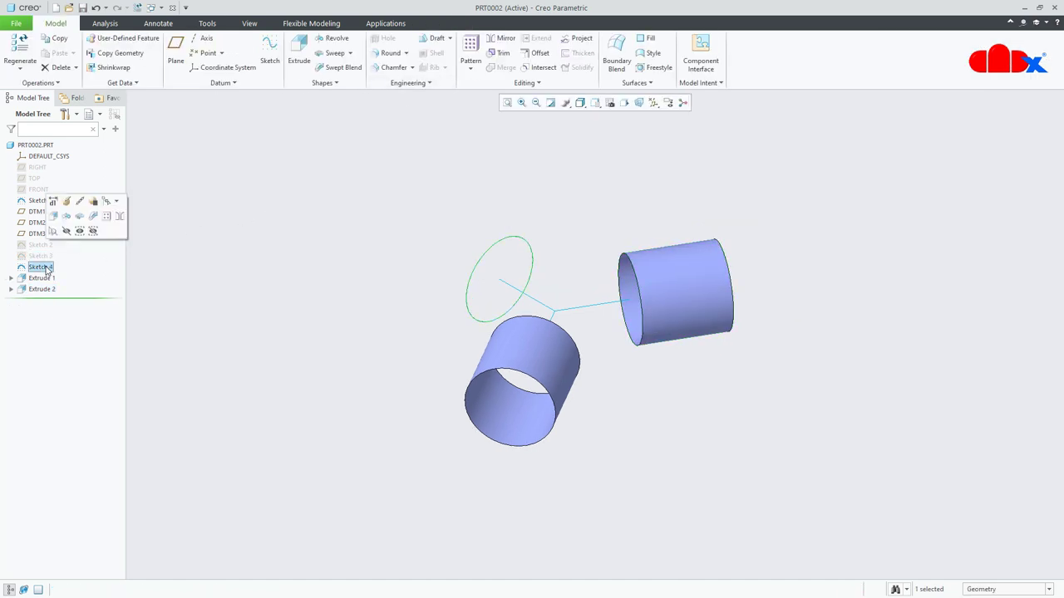
{"action": "left_click", "coordinate": [53, 217]}
{"action": "left_click", "coordinate": [51, 67]}
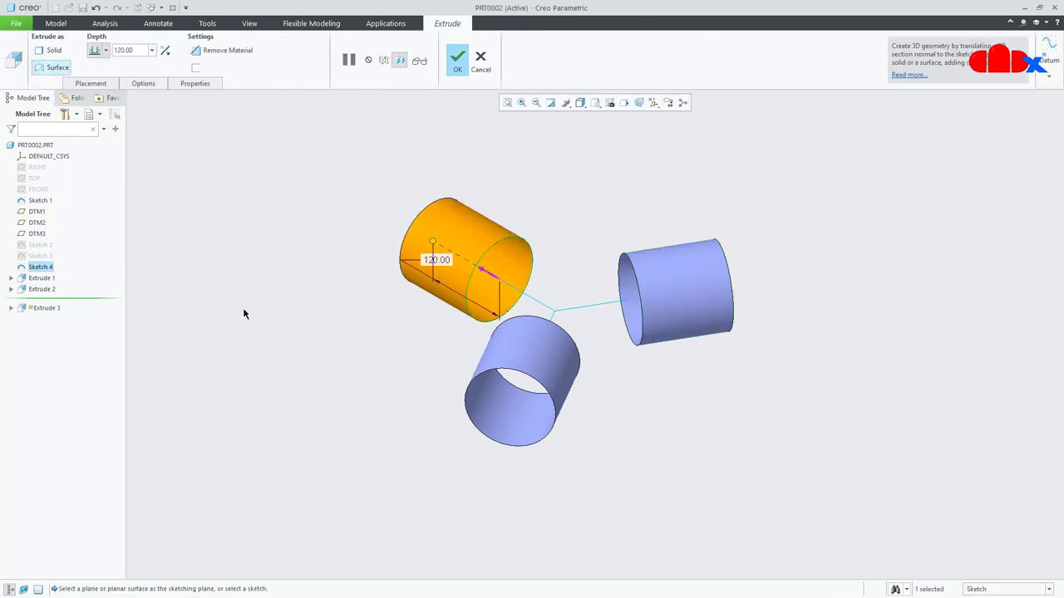
{"action": "middle_click", "coordinate": [244, 313]}
- Start a boundary blend between the facing inner half-edges of the Extrude 1 and Extrude 2 pipes
{"action": "scroll", "coordinate": [689, 436], "scroll_direction": "up", "scroll_amount": 2}
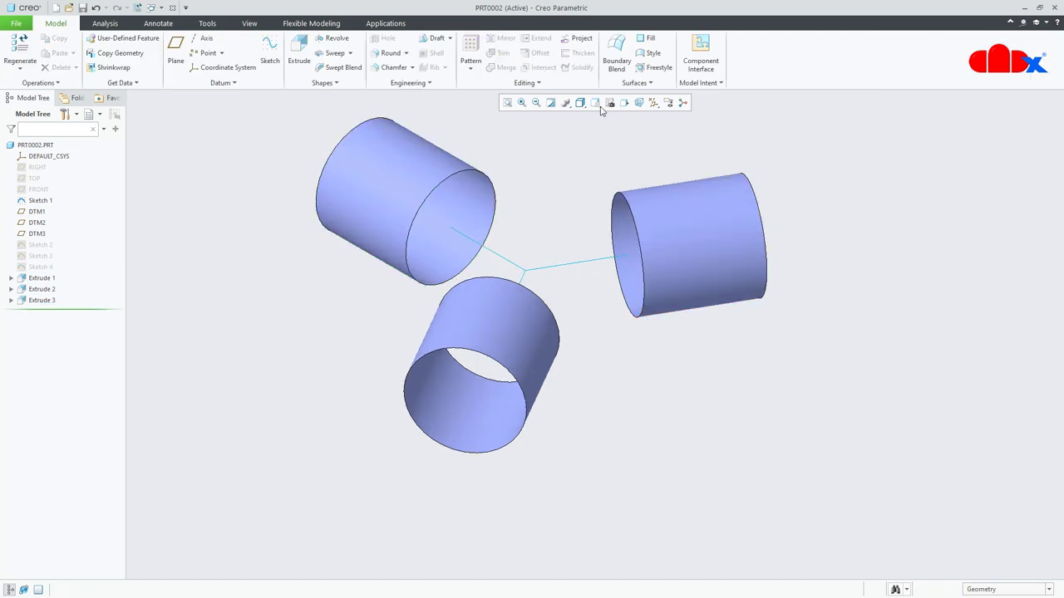
{"action": "left_click", "coordinate": [617, 54]}
{"action": "mouse_move", "coordinate": [610, 346]}
{"action": "middle_mouse_down"}
{"action": "mouse_move", "coordinate": [584, 327]}
{"action": "mouse_move", "coordinate": [564, 344]}
{"action": "middle_mouse_up"}
{"action": "left_click", "coordinate": [549, 338]}
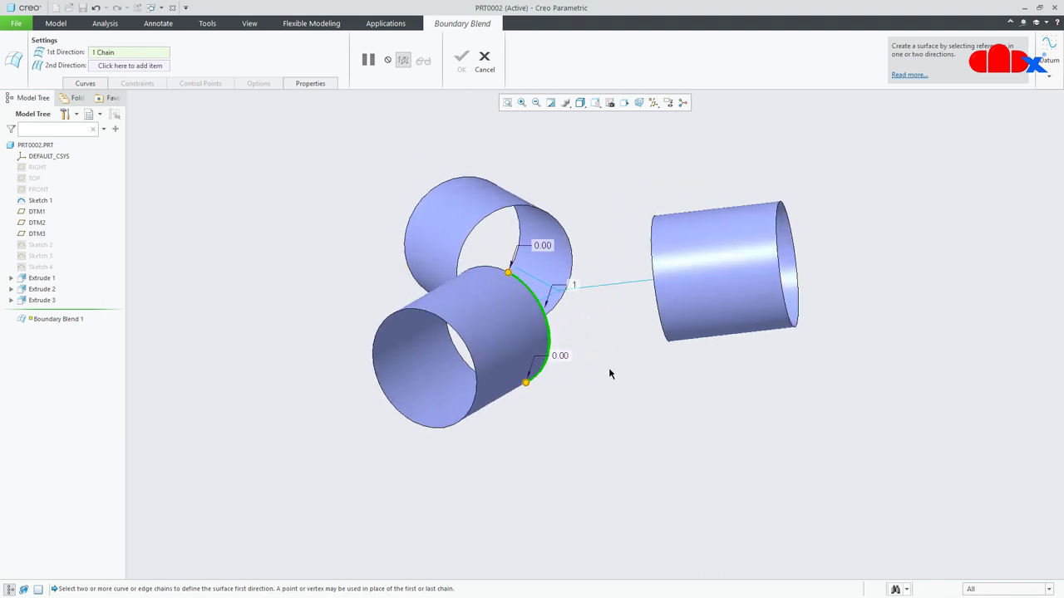
{"action": "middle_click_drag", "start_coordinate": [613, 373], "coordinate": [699, 345]}
{"action": "left_click", "coordinate": [658, 307], "text": "ctrl"}
{"action": "scroll", "coordinate": [700, 305], "scroll_direction": "down", "scroll_amount": 2}
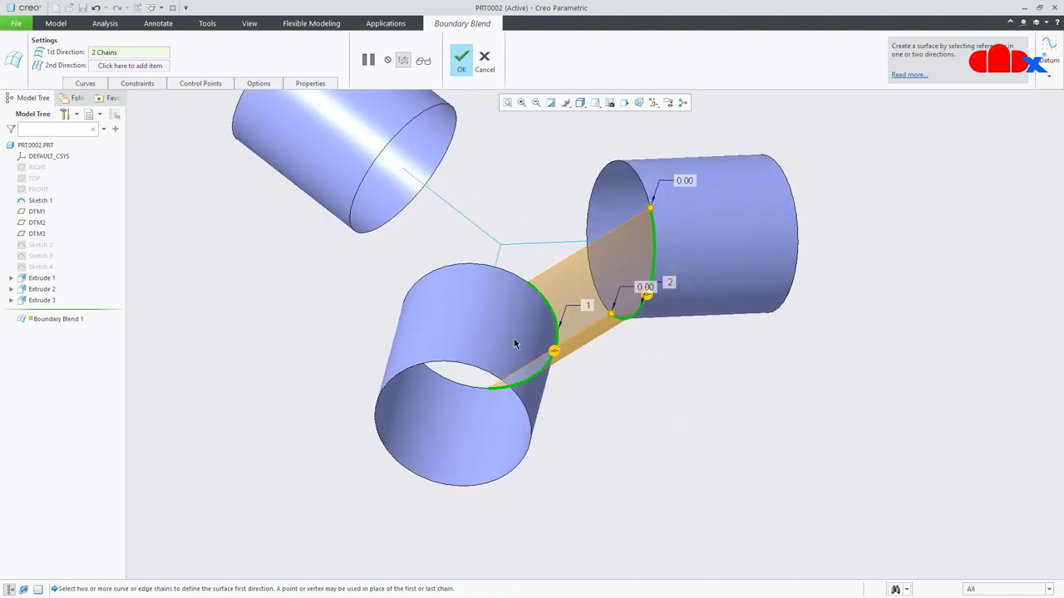
- Set both ends of the first boundary blend to Tangent and finish the surface
{"action": "right_click", "coordinate": [647, 296]}
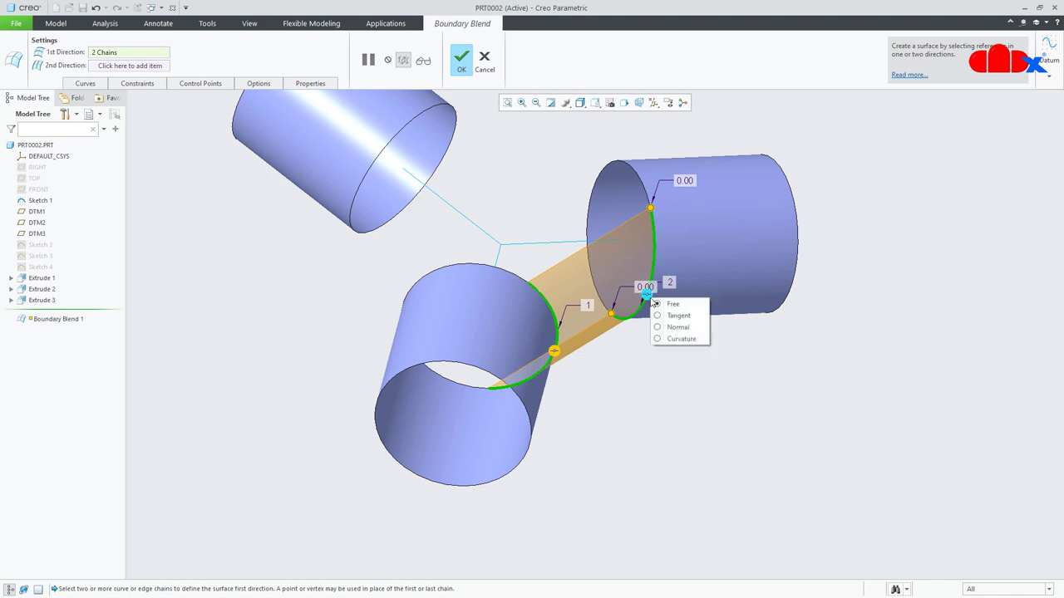
{"action": "left_click", "coordinate": [664, 314]}
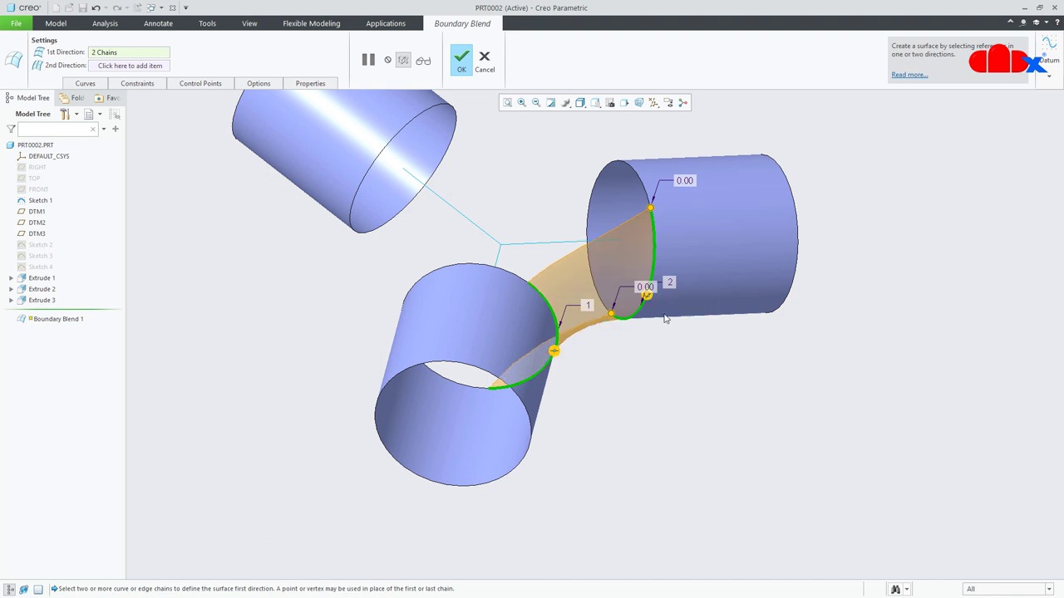
{"action": "right_click", "coordinate": [555, 354]}
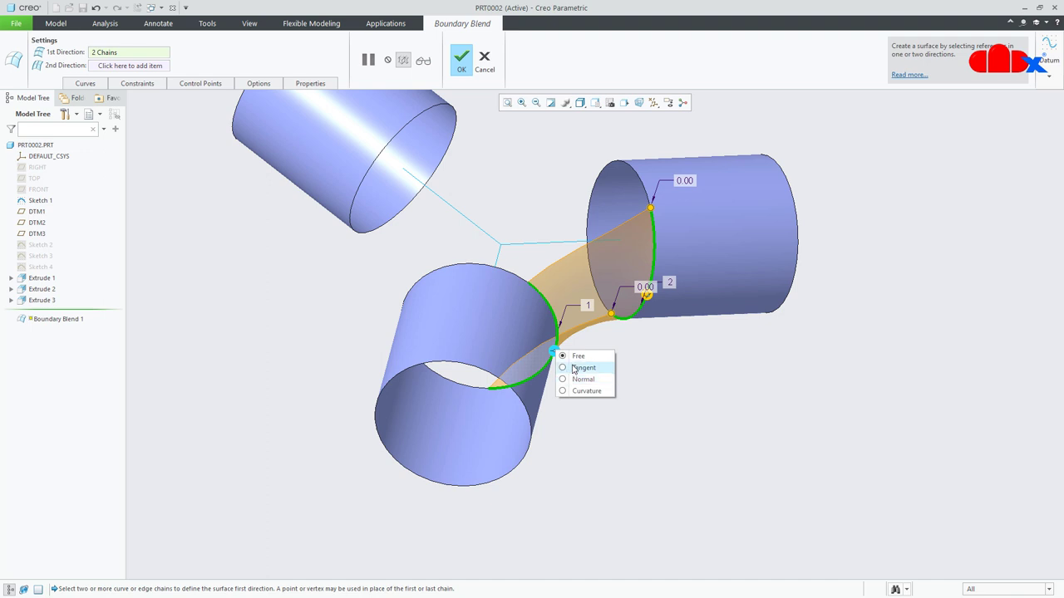
{"action": "left_click", "coordinate": [571, 369]}
{"action": "middle_click", "coordinate": [604, 372]}
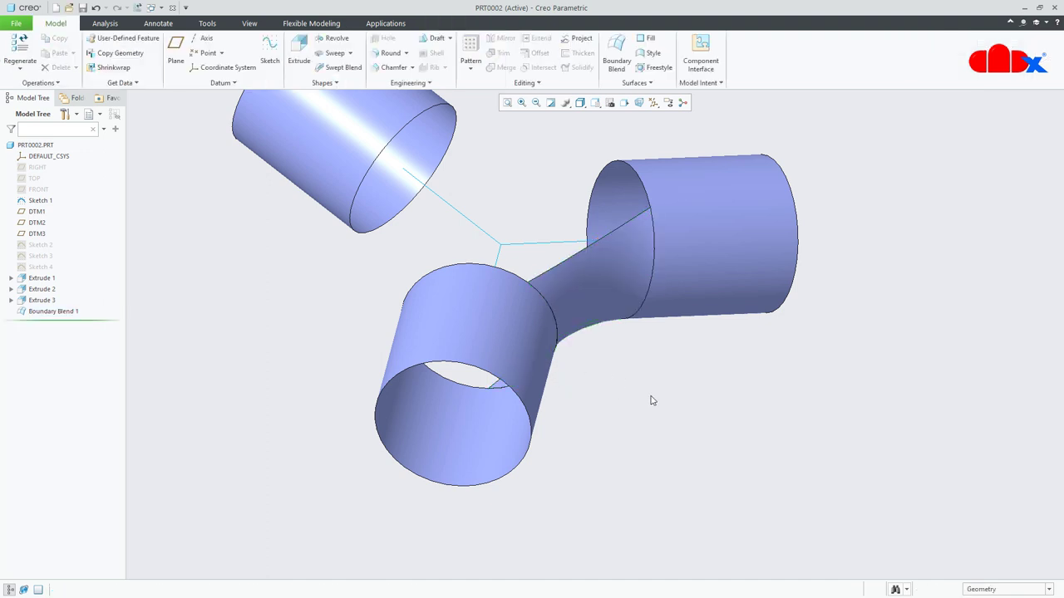
- Start a second boundary blend between the facing half-edges of an already blended pipe and the unconnected third pipe
{"action": "scroll", "coordinate": [651, 400], "scroll_direction": "down", "scroll_amount": 3}
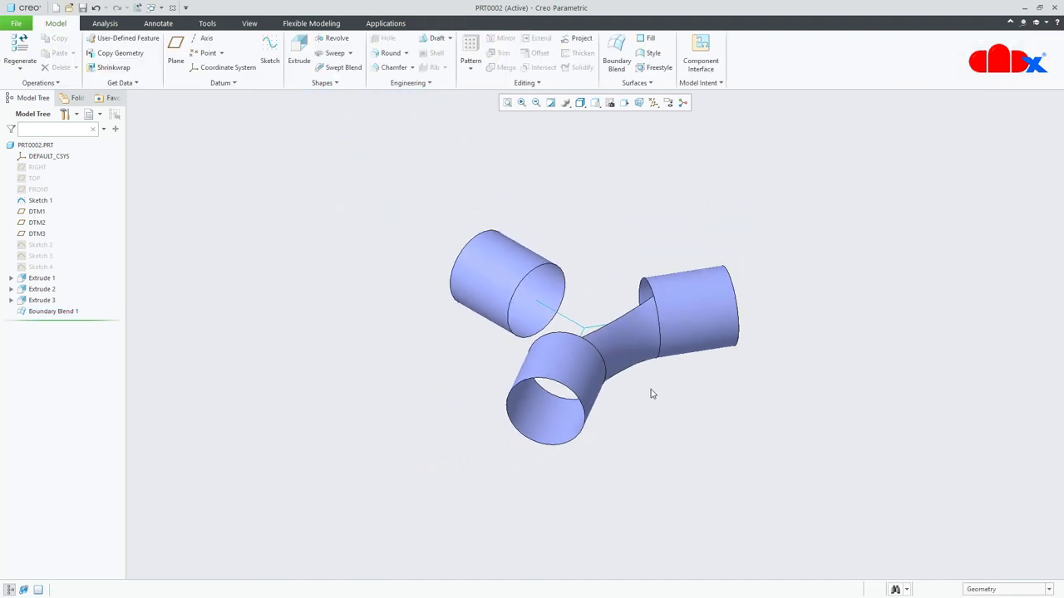
{"action": "left_click", "coordinate": [617, 54]}
{"action": "middle_click_drag", "start_coordinate": [620, 374], "coordinate": [464, 409]}
{"action": "scroll", "coordinate": [692, 384], "scroll_direction": "up", "scroll_amount": 3}
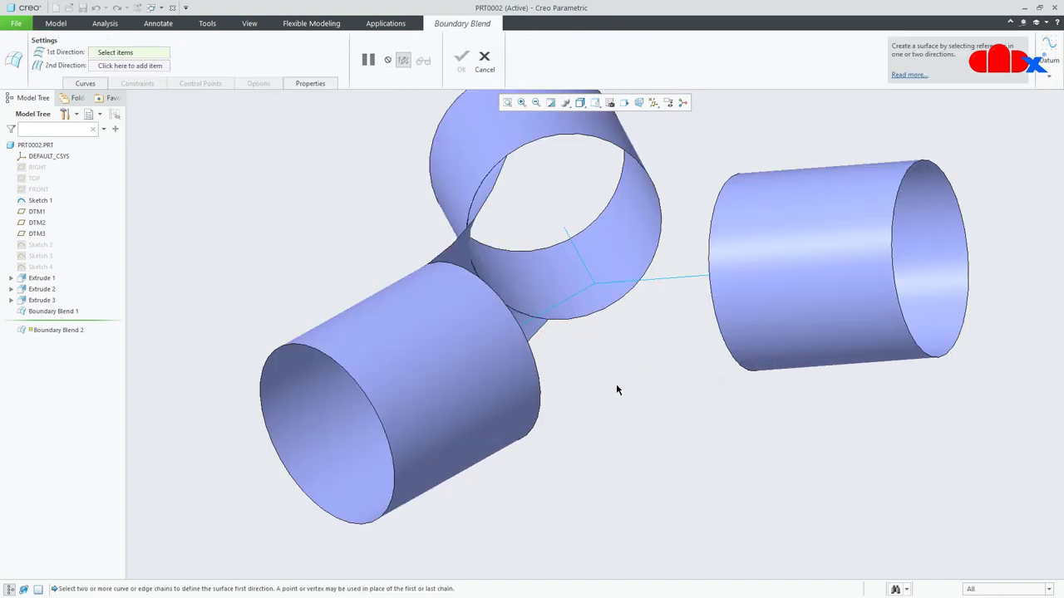
{"action": "left_click", "coordinate": [541, 371]}
{"action": "middle_click_drag", "start_coordinate": [541, 370], "coordinate": [767, 377]}
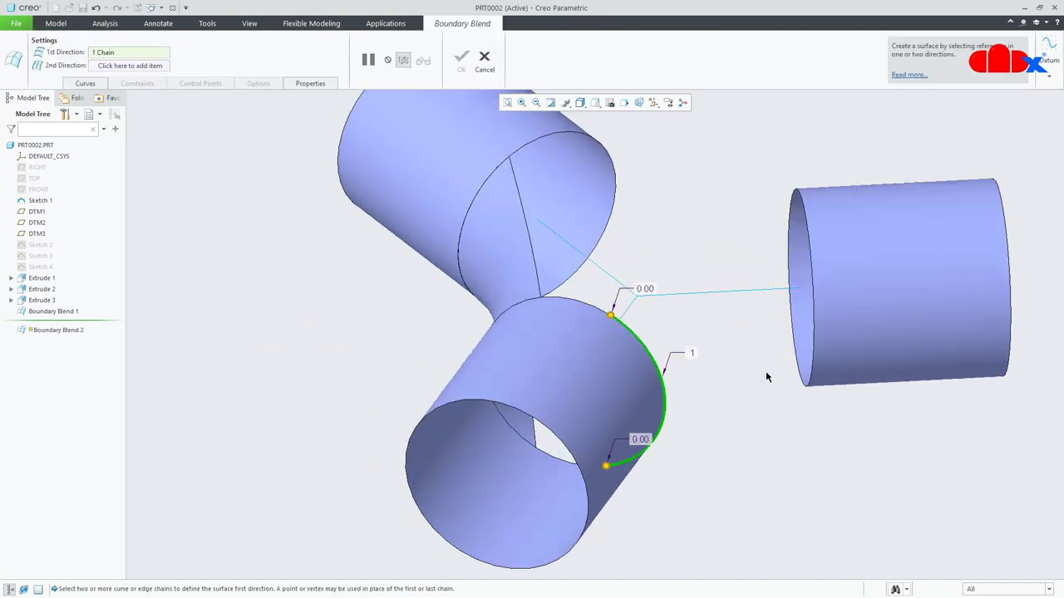
{"action": "left_click", "coordinate": [813, 348], "text": "ctrl"}
- Make the second boundary blend Tangent to both adjoining pipes and complete it
{"action": "right_click", "coordinate": [815, 344]}
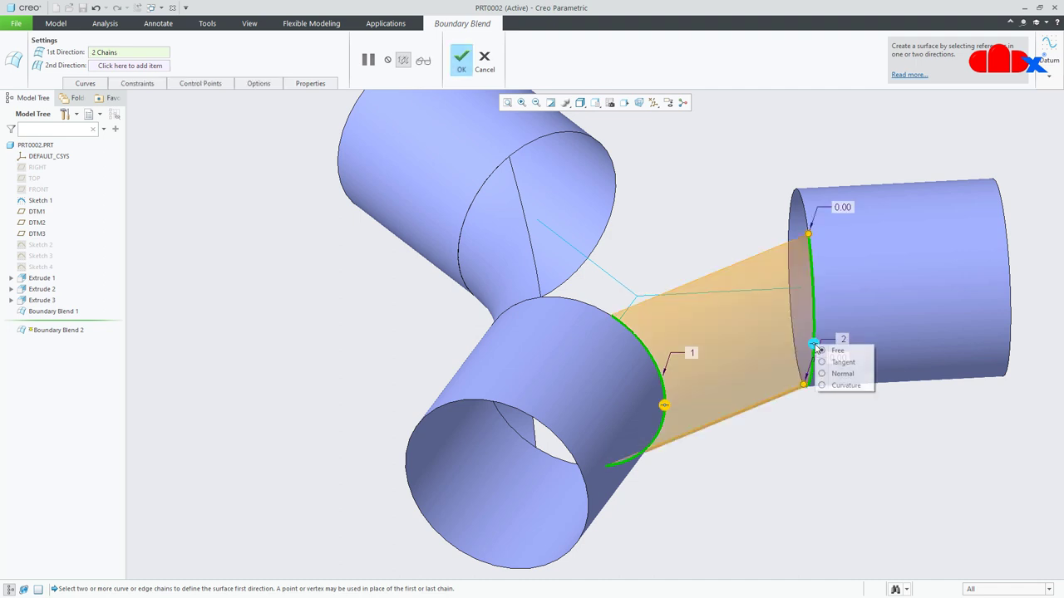
{"action": "left_click", "coordinate": [829, 366]}
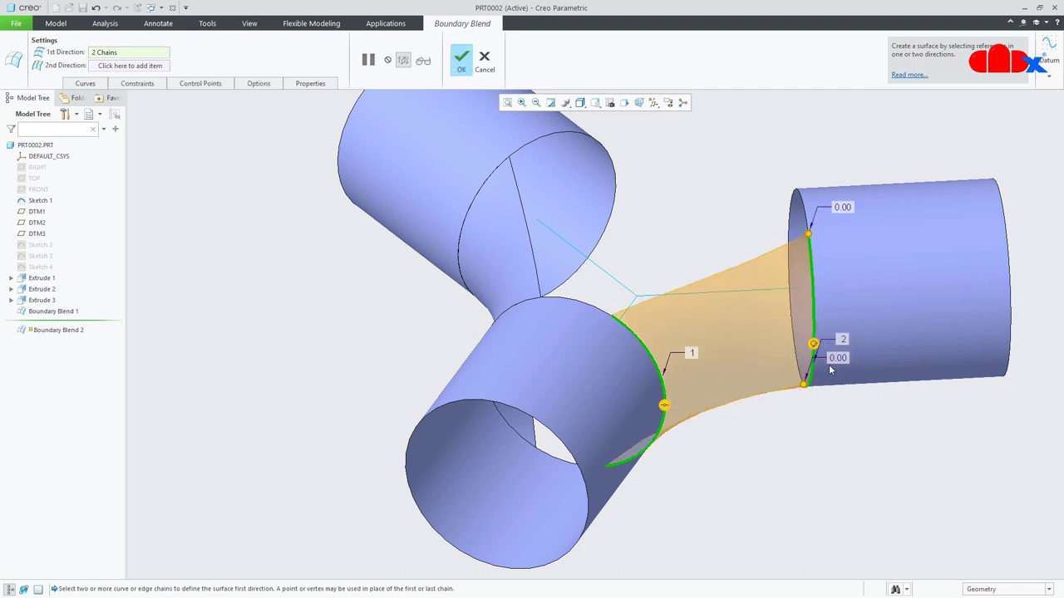
{"action": "right_click", "coordinate": [665, 405]}
{"action": "left_click", "coordinate": [675, 424]}
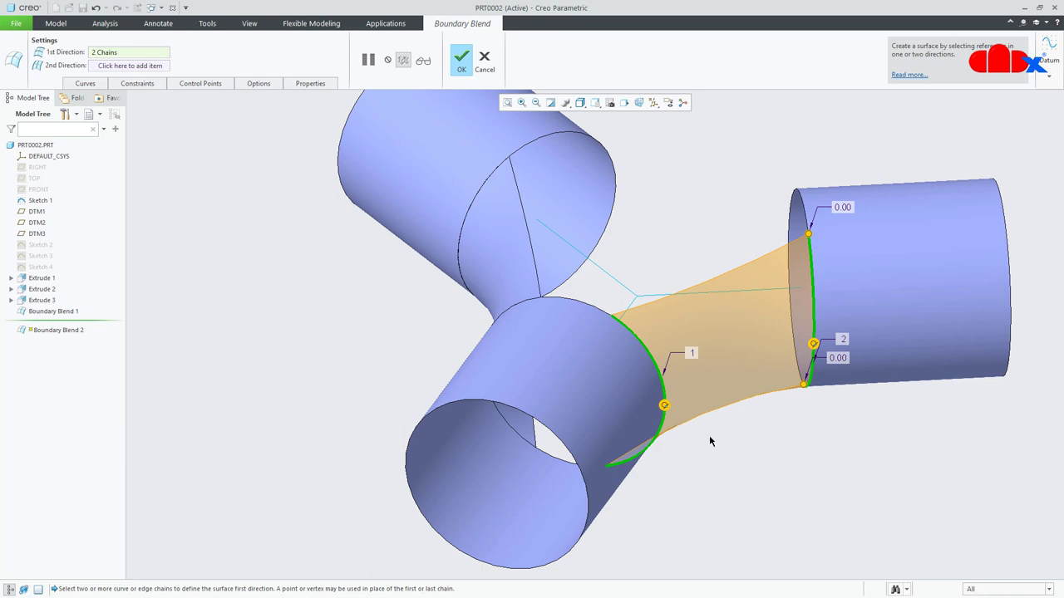
{"action": "middle_click", "coordinate": [710, 441]}
- Start a third boundary blend between the facing half-edges of the remaining unconnected pair of pipes
{"action": "middle_click_drag", "start_coordinate": [717, 441], "coordinate": [642, 441]}
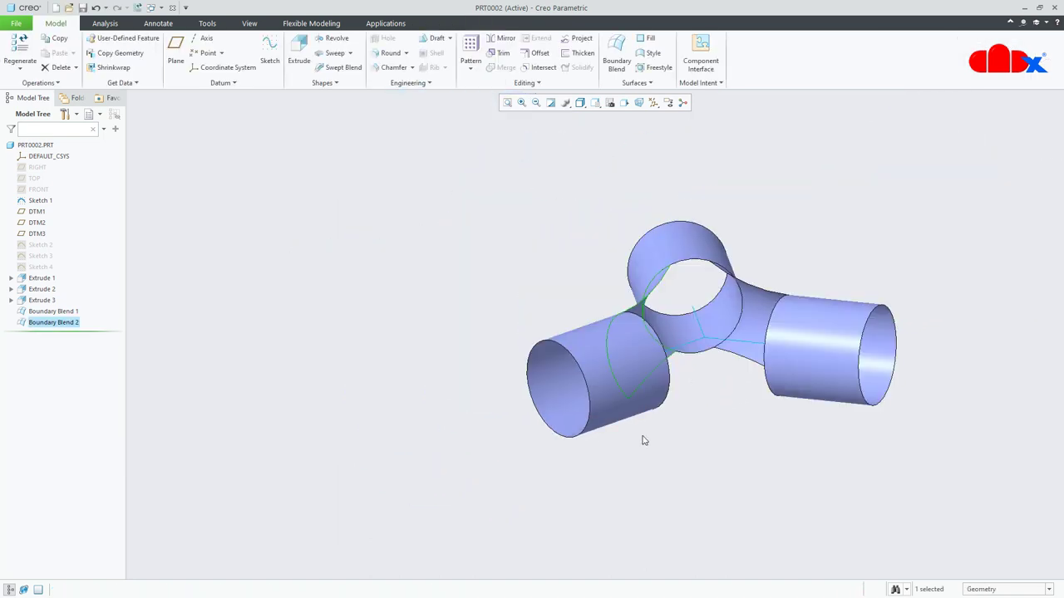
{"action": "left_click", "coordinate": [689, 392]}
{"action": "left_click", "coordinate": [616, 60]}
{"action": "scroll", "coordinate": [731, 441], "scroll_direction": "down", "scroll_amount": 3}
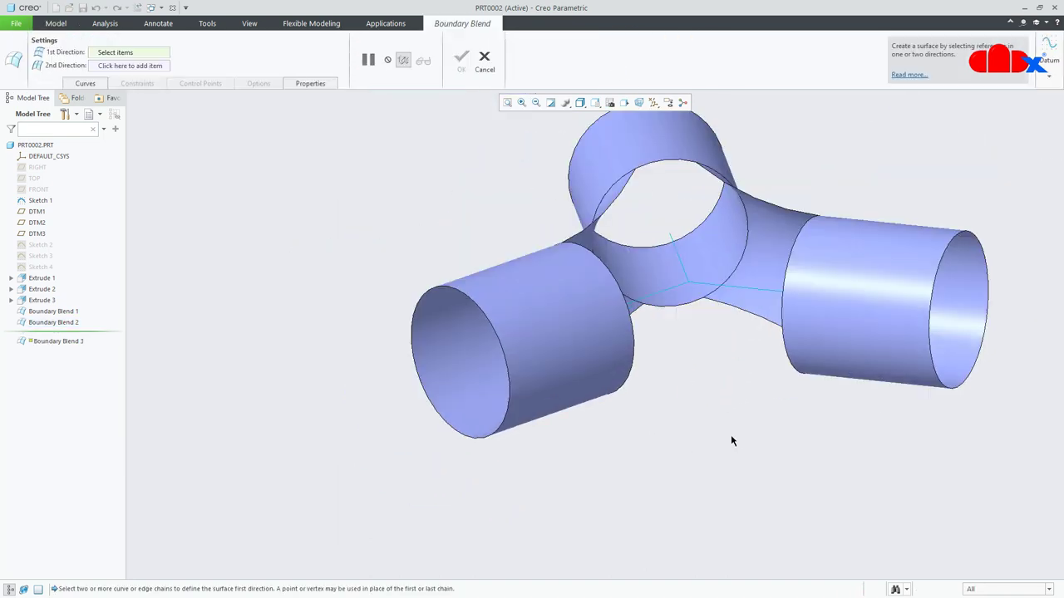
{"action": "left_click", "coordinate": [632, 349]}
{"action": "middle_click_drag", "start_coordinate": [722, 393], "coordinate": [749, 413]}
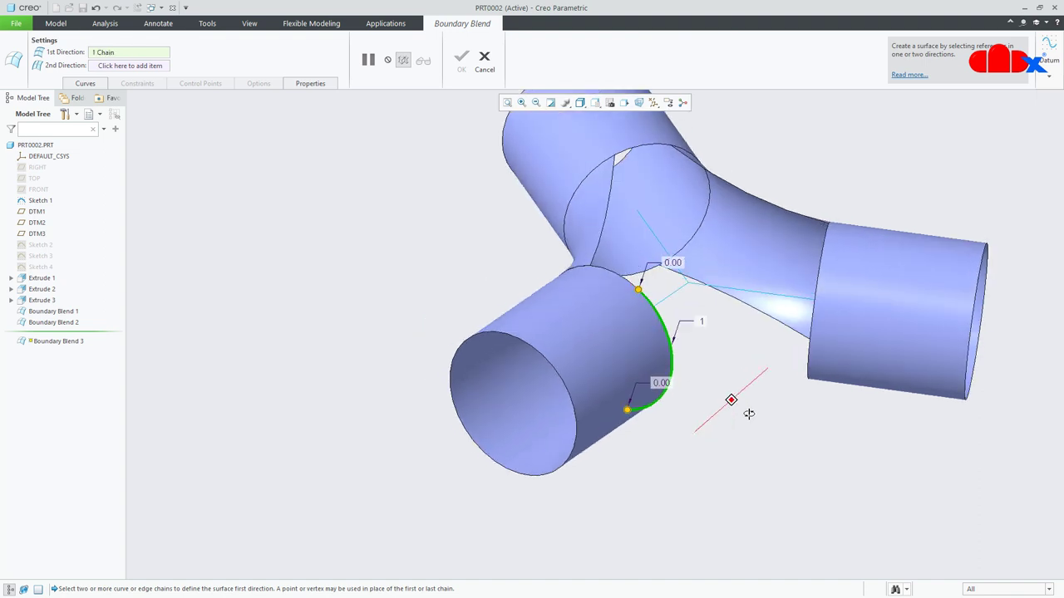
{"action": "left_click", "coordinate": [807, 366]}
{"action": "middle_click_drag", "start_coordinate": [751, 435], "coordinate": [720, 434]}
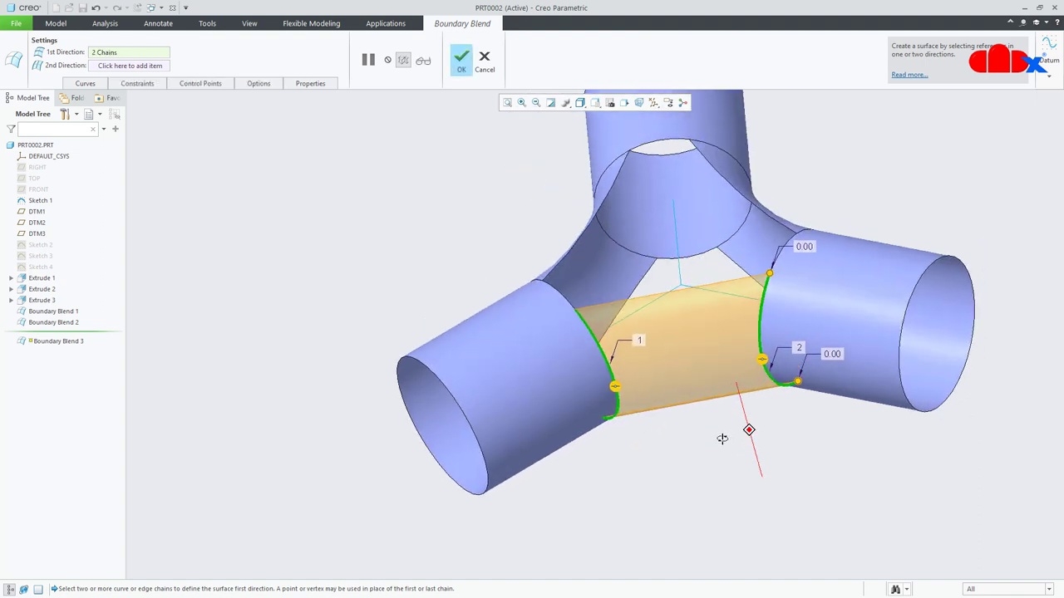
- Set both boundary conditions of the third blend to Tangent and accept the surface
{"action": "right_click", "coordinate": [763, 363]}
{"action": "left_click", "coordinate": [771, 375]}
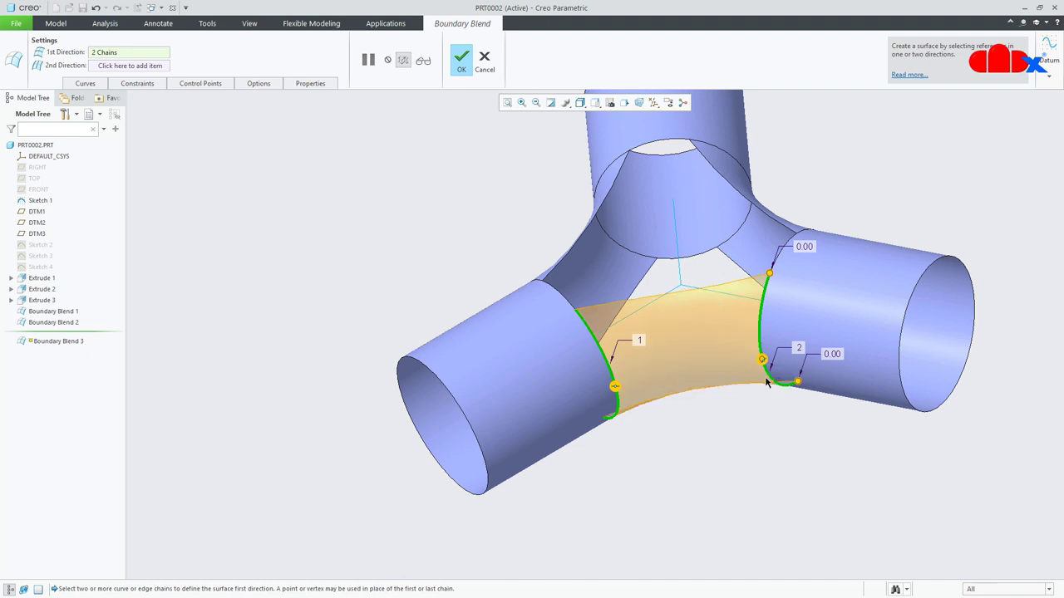
{"action": "right_click", "coordinate": [615, 387]}
{"action": "left_click", "coordinate": [629, 405]}
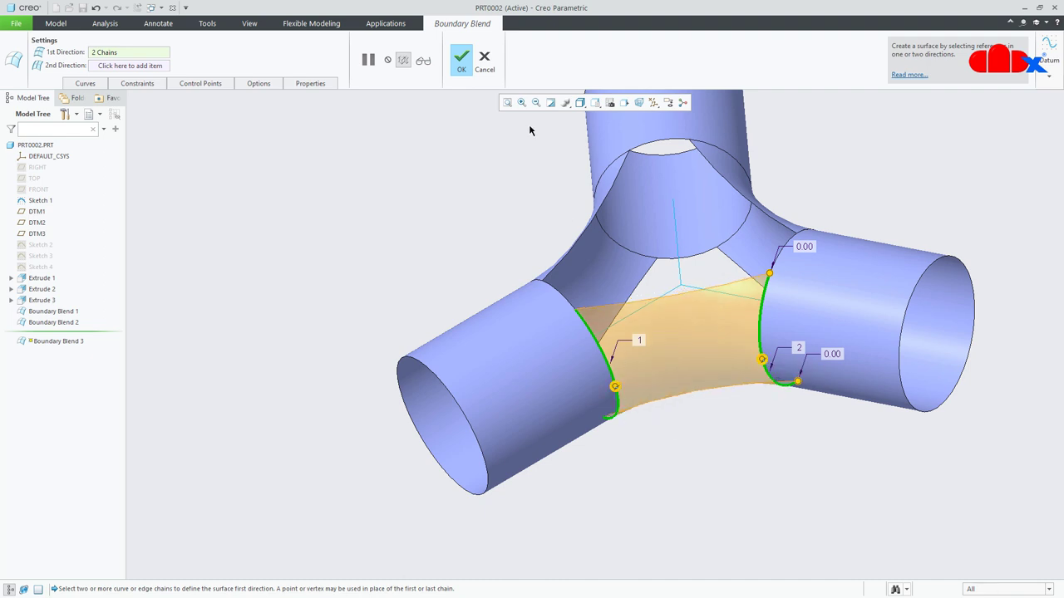
{"action": "left_click", "coordinate": [470, 65]}
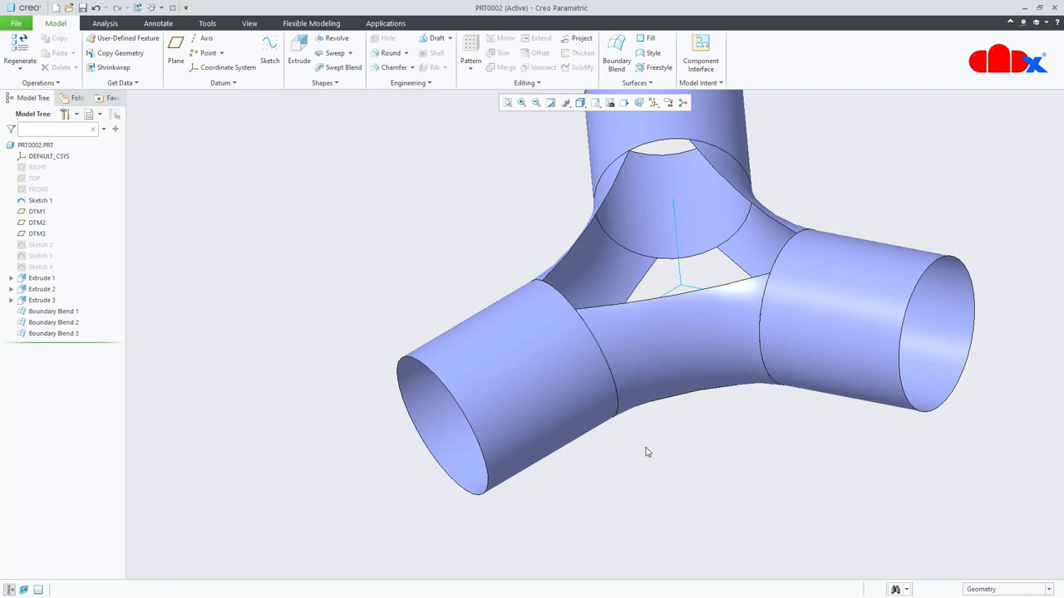
- In a new Style feature, create a surface from the six boundary edges of the junction's upper central opening
{"action": "key", "text": "ctrl+d"}
{"action": "middle_click_drag", "start_coordinate": [647, 452], "coordinate": [644, 285]}
{"action": "scroll", "coordinate": [644, 276], "scroll_direction": "up", "scroll_amount": 3}
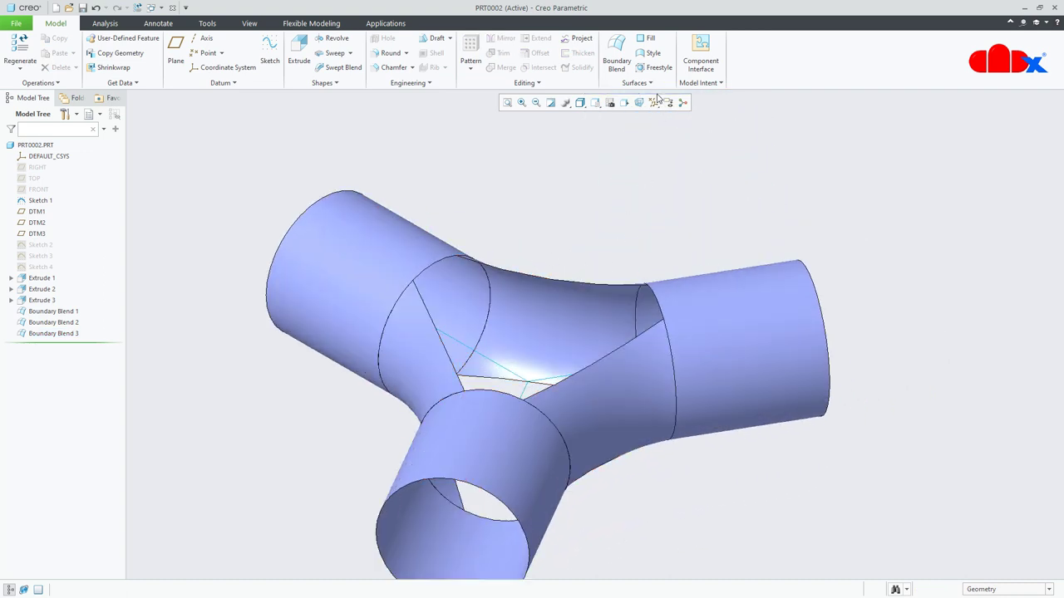
{"action": "left_click", "coordinate": [654, 54]}
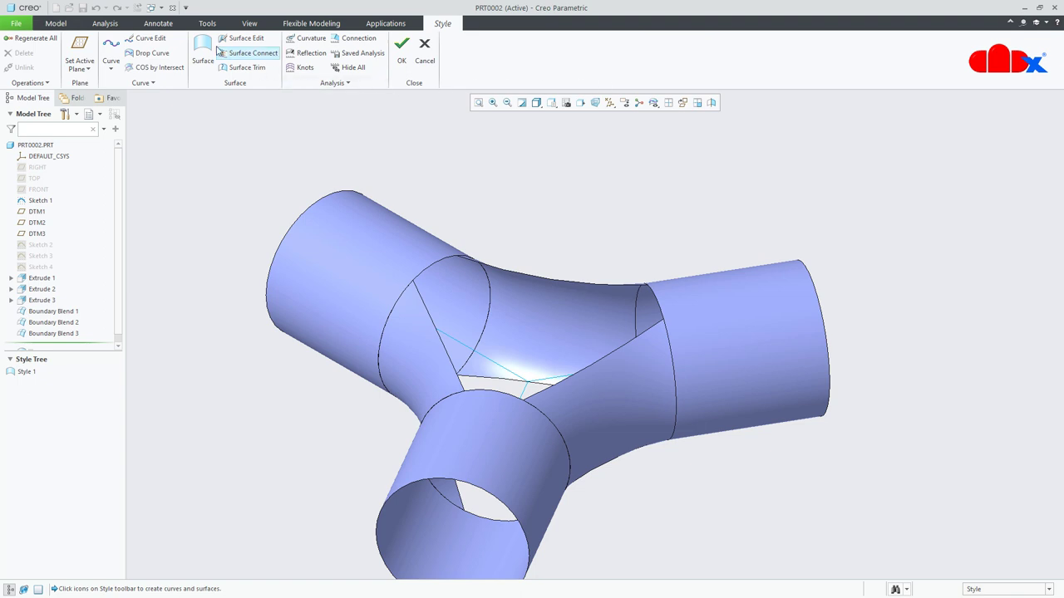
{"action": "left_click", "coordinate": [261, 67]}
{"action": "middle_click_drag", "start_coordinate": [580, 291], "coordinate": [558, 407]}
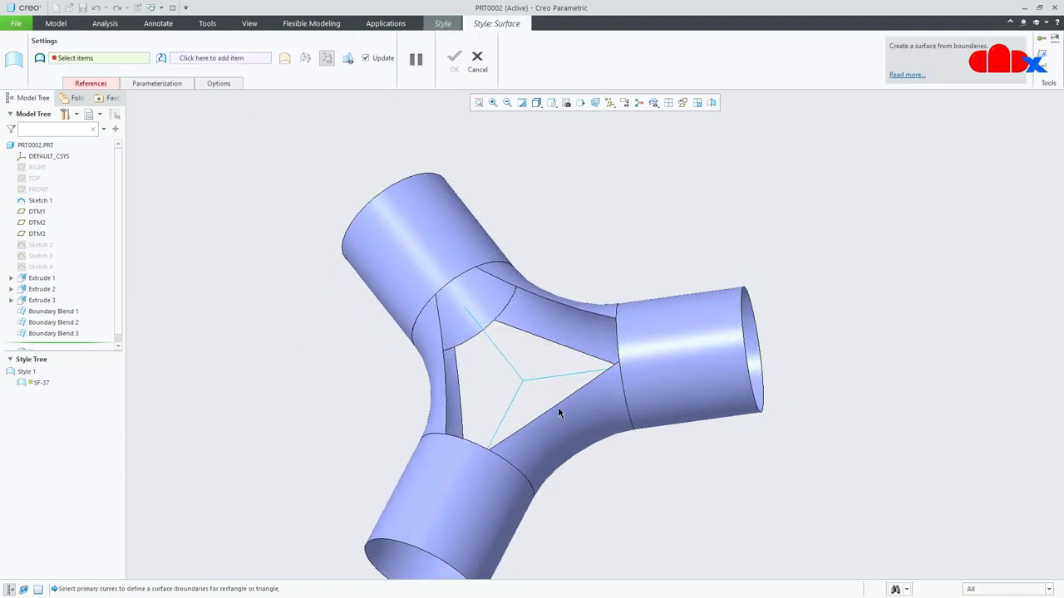
{"action": "left_click", "coordinate": [555, 411]}
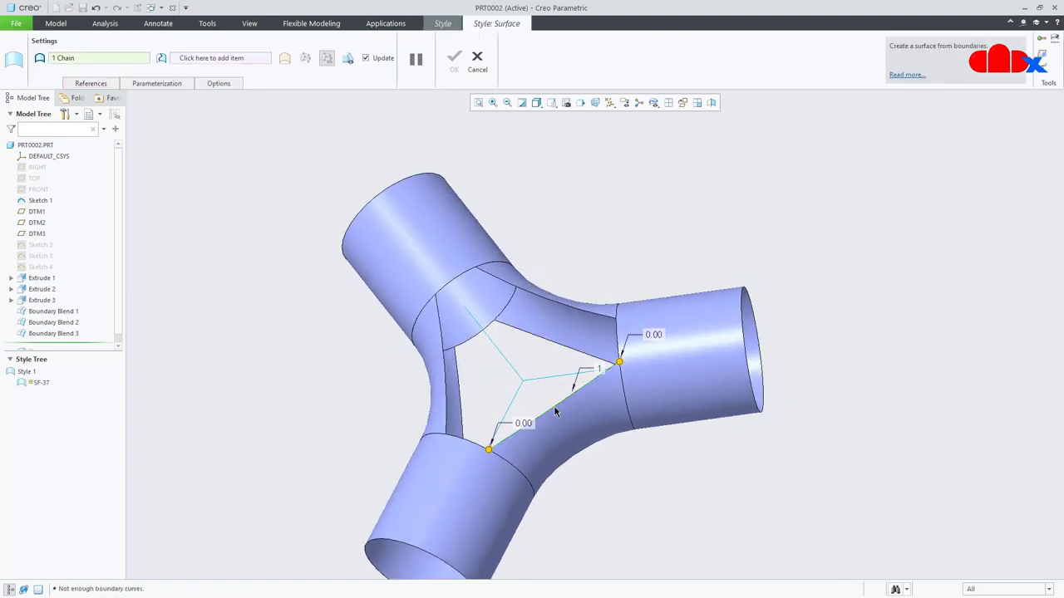
{"action": "left_click", "coordinate": [465, 444], "text": "ctrl"}
{"action": "left_click", "coordinate": [444, 378], "text": "ctrl"}
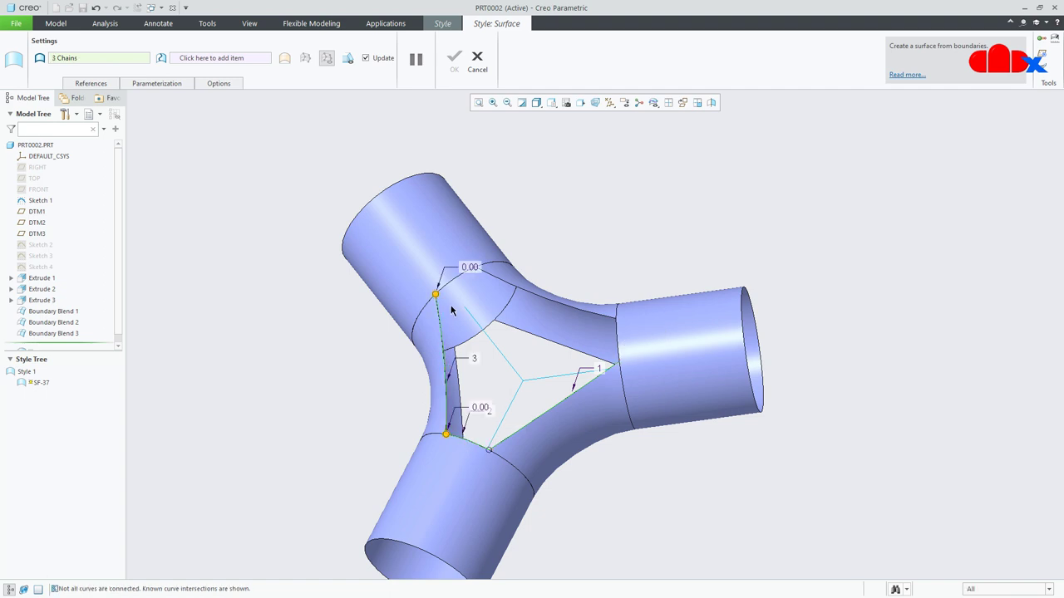
{"action": "left_click", "coordinate": [457, 280], "text": "ctrl"}
{"action": "left_click", "coordinate": [515, 289], "text": "ctrl"}
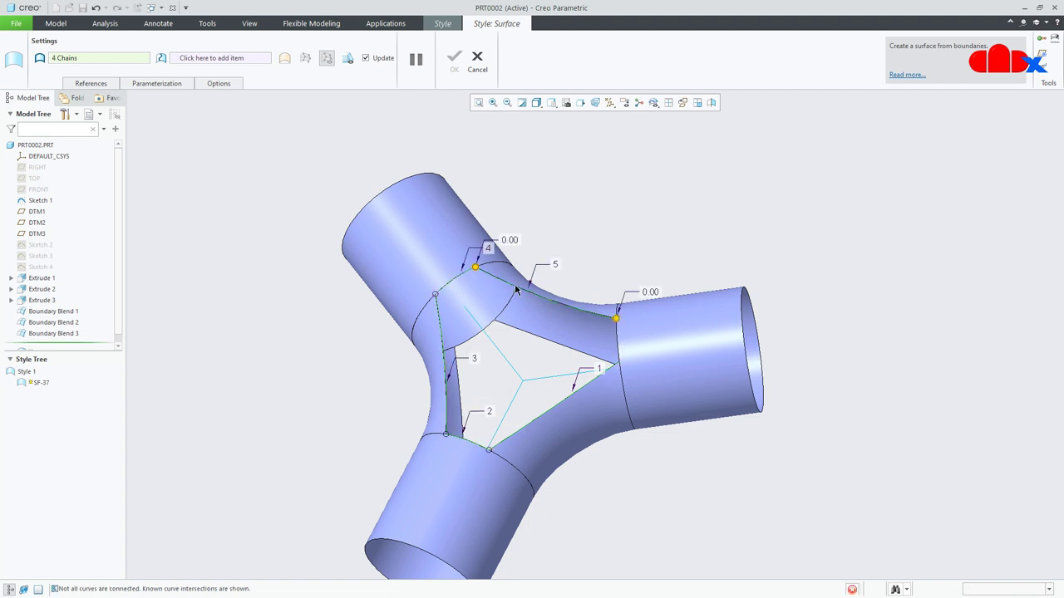
{"action": "left_click", "coordinate": [618, 349], "text": "ctrl"}
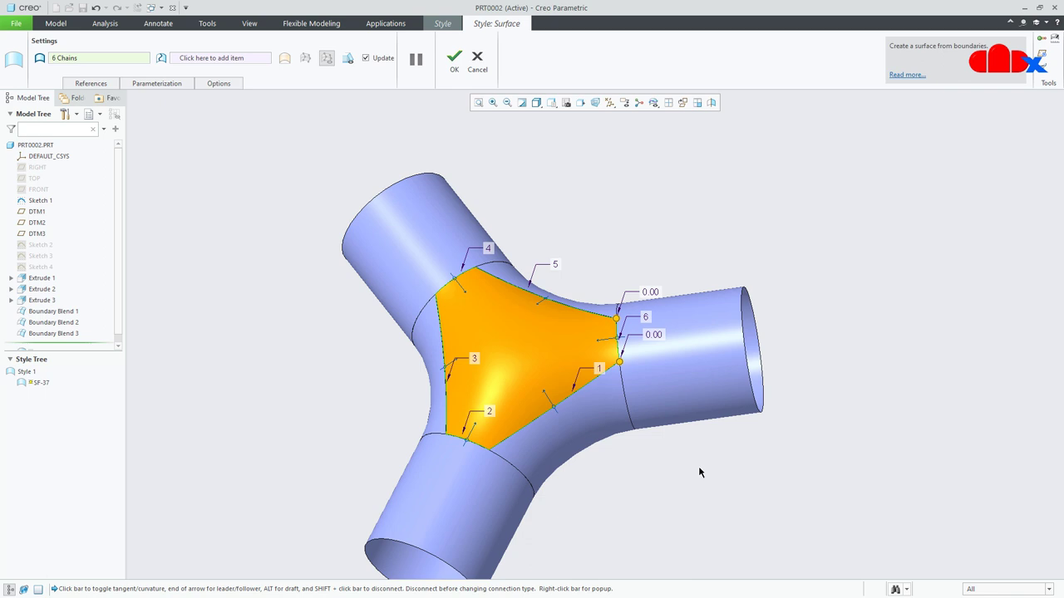
{"action": "middle_click", "coordinate": [698, 472]}
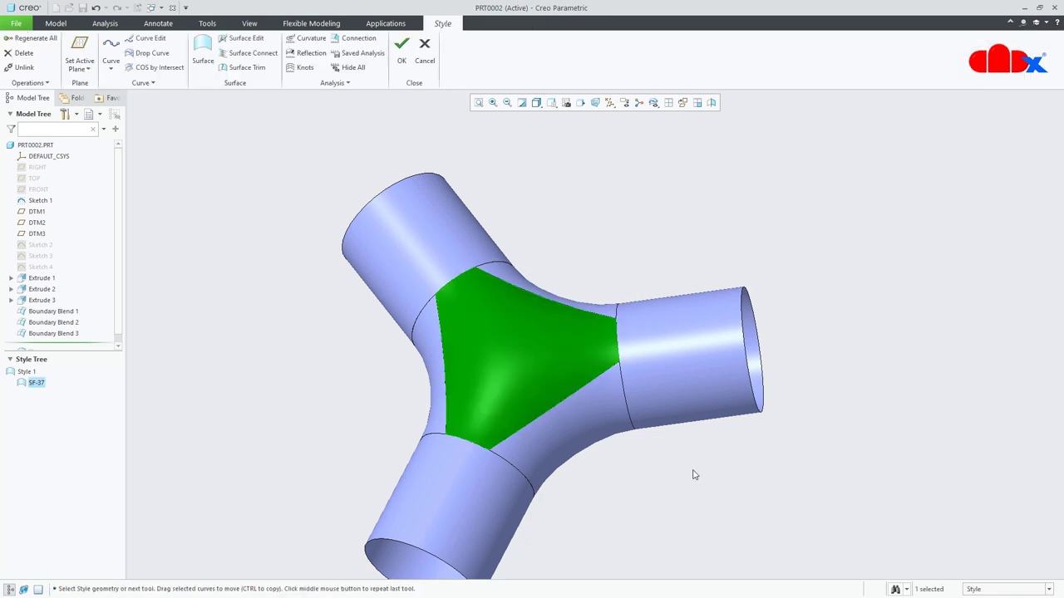
- Create a second Style surface from the six boundary edges of the junction's remaining central opening
{"action": "middle_click_drag", "start_coordinate": [694, 474], "coordinate": [720, 437]}
{"action": "left_click", "coordinate": [720, 437]}
{"action": "middle_click_drag", "start_coordinate": [601, 365], "coordinate": [556, 481]}
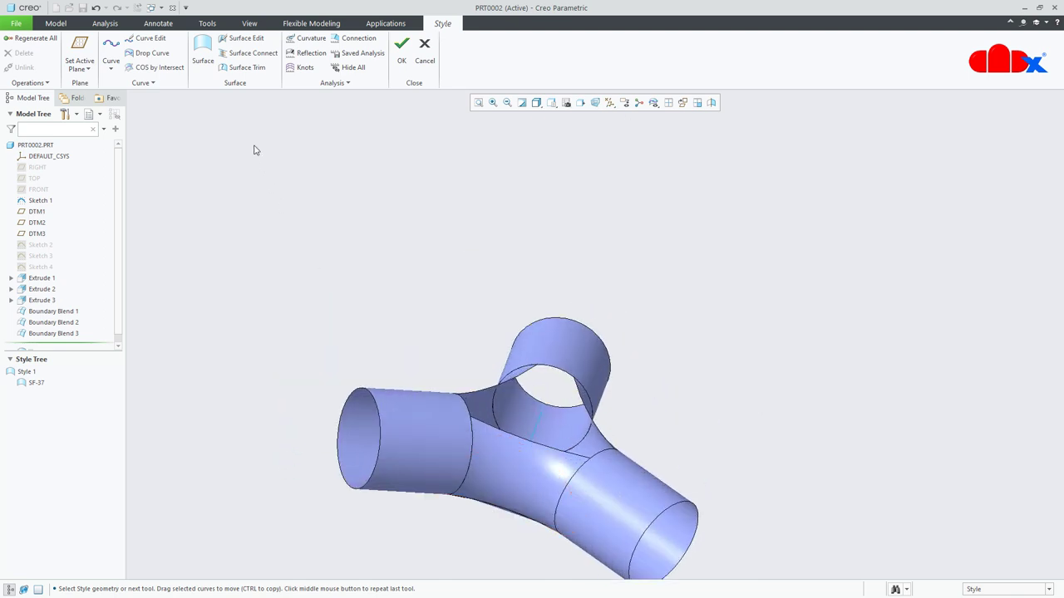
{"action": "left_click", "coordinate": [203, 53]}
{"action": "scroll", "coordinate": [434, 317], "scroll_direction": "up", "scroll_amount": 3}
{"action": "middle_click_drag", "start_coordinate": [590, 389], "coordinate": [565, 374]}
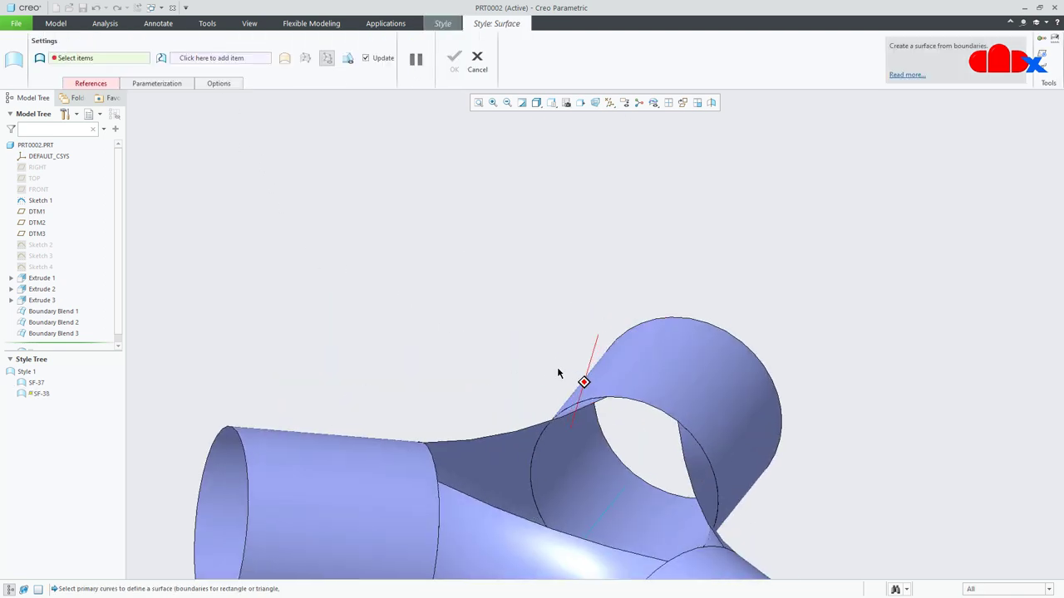
{"action": "scroll", "coordinate": [565, 373], "scroll_direction": "down", "scroll_amount": 3}
{"action": "middle_click_drag", "start_coordinate": [584, 413], "coordinate": [573, 445]}
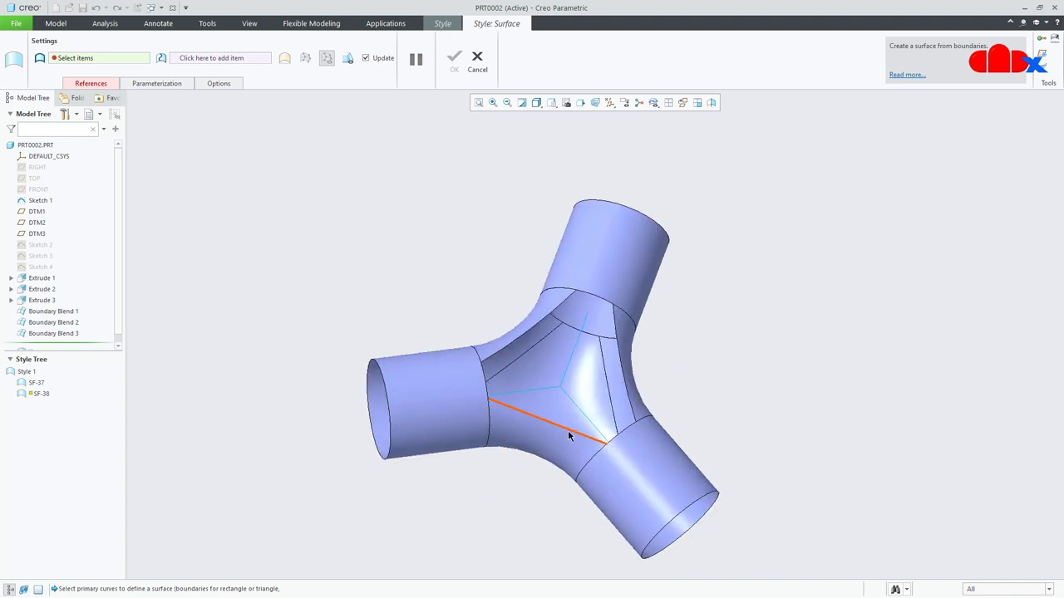
{"action": "left_click", "coordinate": [568, 430]}
{"action": "left_click", "coordinate": [484, 377], "text": "ctrl"}
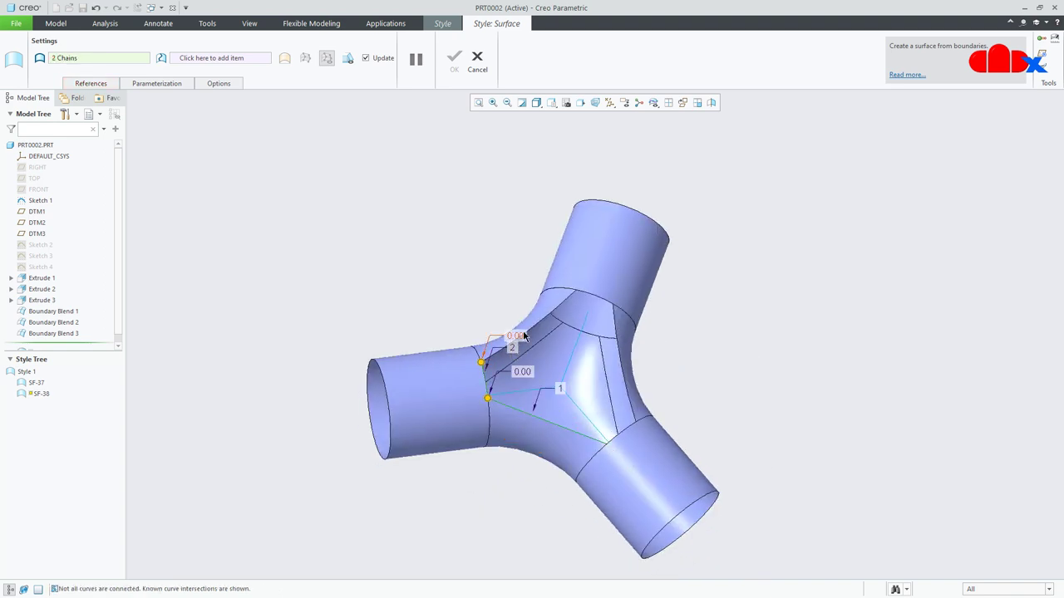
{"action": "left_click", "coordinate": [549, 309], "text": "ctrl"}
{"action": "left_click", "coordinate": [597, 298], "text": "ctrl"}
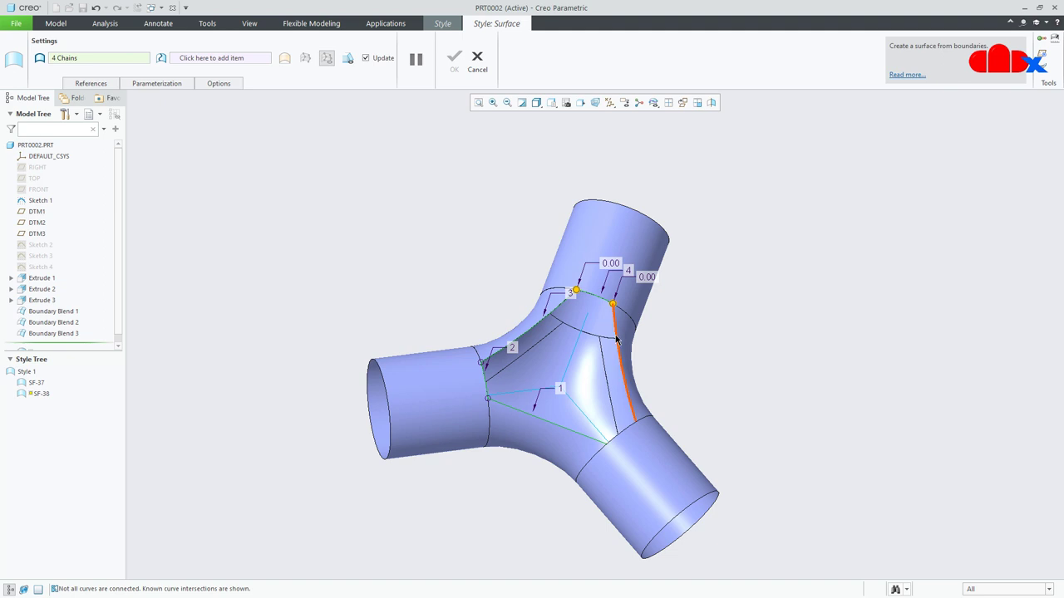
{"action": "left_click", "coordinate": [617, 339], "text": "ctrl"}
{"action": "left_click", "coordinate": [663, 430], "text": "ctrl"}
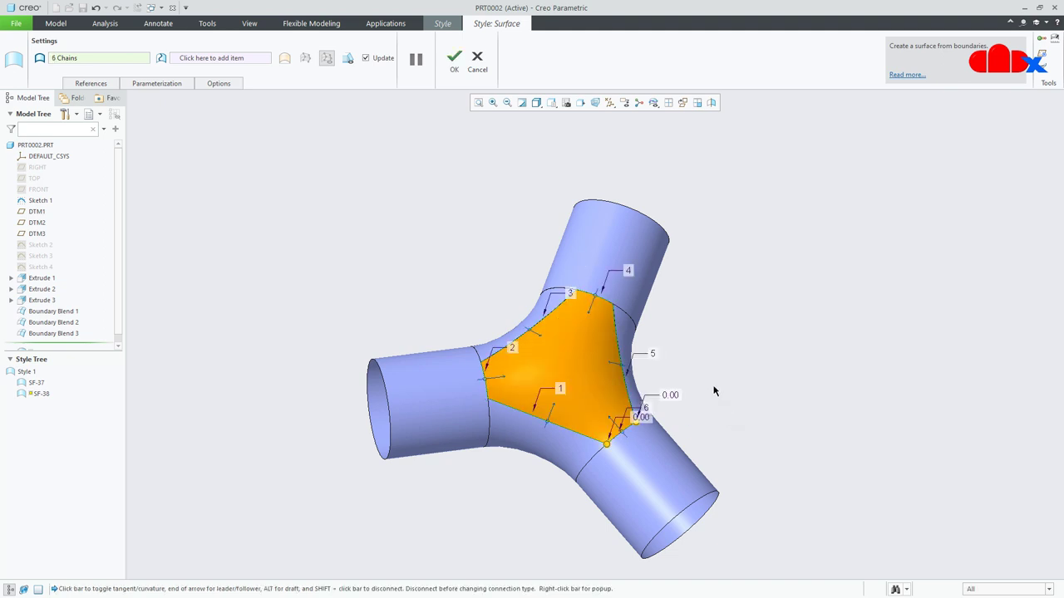
{"action": "middle_click", "coordinate": [713, 391]}
{"action": "left_click", "coordinate": [743, 377]}
- Complete the Style feature containing both central closing surfaces
{"action": "key", "text": "ctrl+d"}
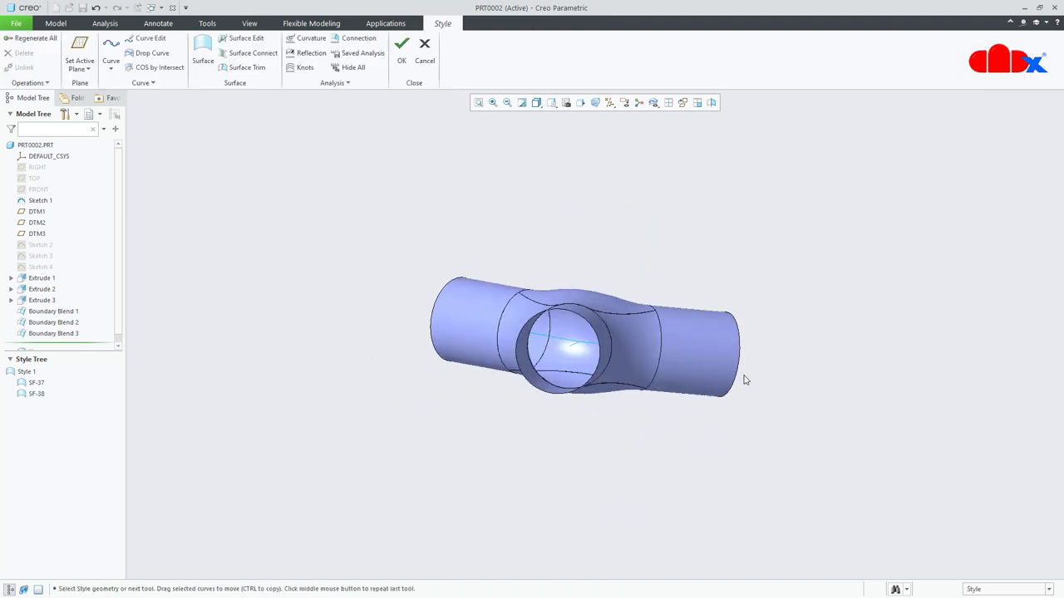
{"action": "left_click", "coordinate": [401, 50]}
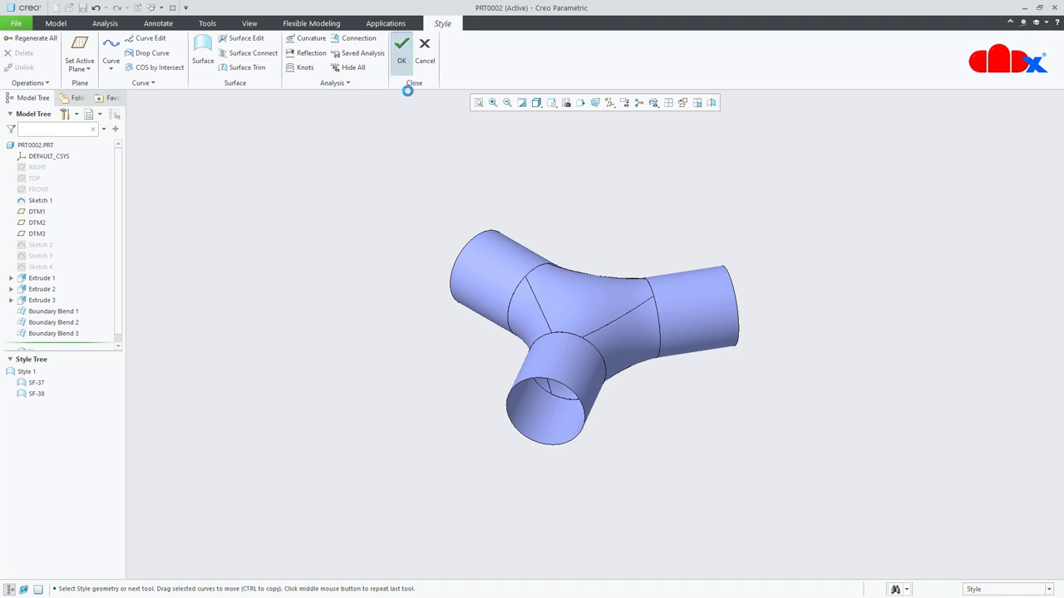
{"action": "left_click", "coordinate": [669, 428]}
- Set the selection filter to Quilt and merge the three pipes, three boundary blends and both Style surfaces
{"action": "middle_click_drag", "start_coordinate": [682, 321], "coordinate": [678, 265]}
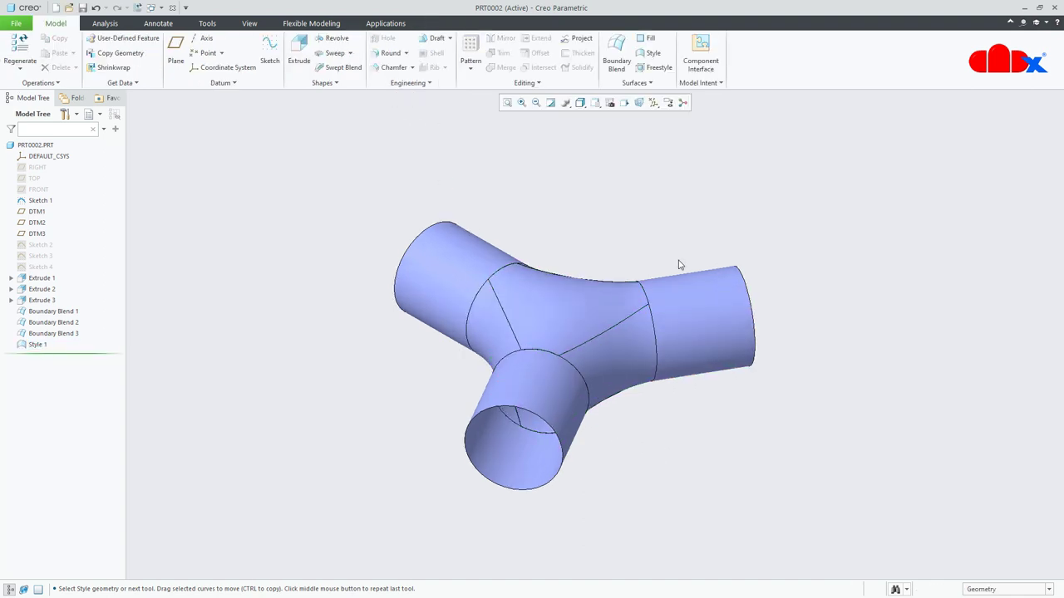
{"action": "left_click", "coordinate": [1001, 589]}
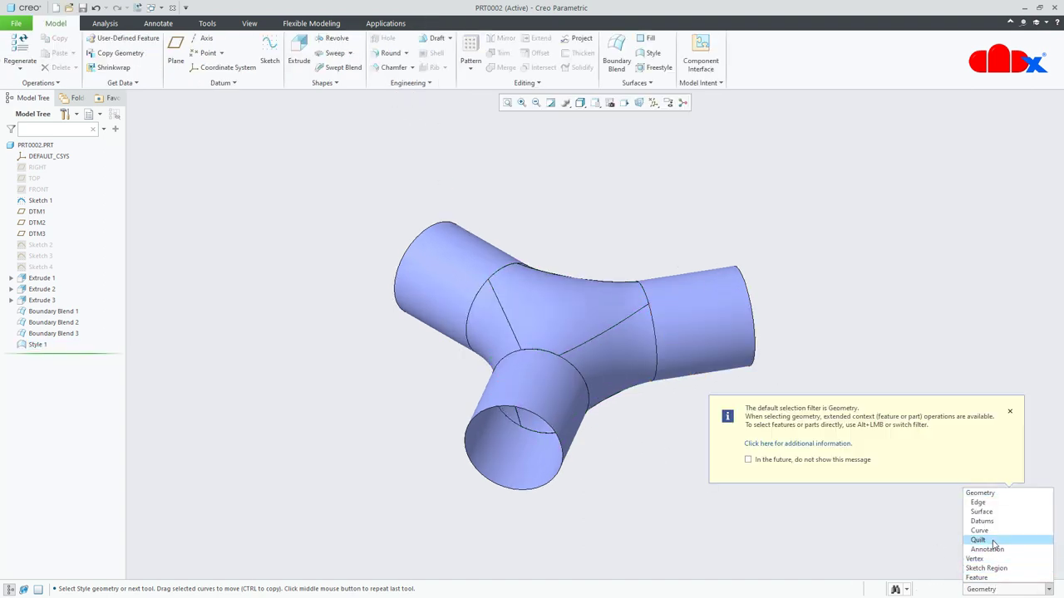
{"action": "left_click", "coordinate": [984, 539]}
{"action": "left_click", "coordinate": [553, 395]}
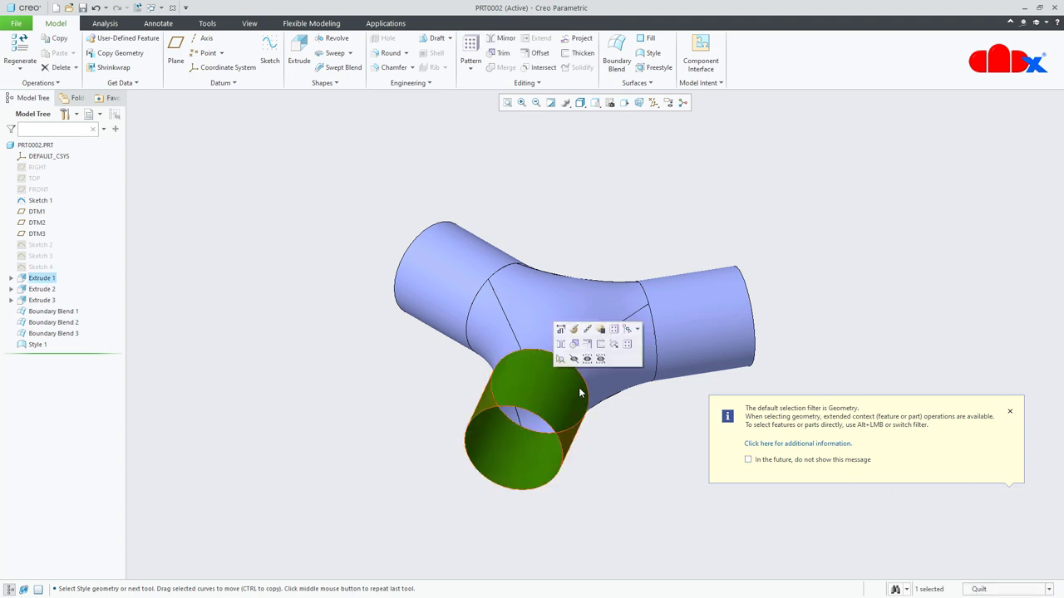
{"action": "left_click", "coordinate": [619, 374], "text": "ctrl"}
{"action": "left_click", "coordinate": [682, 342], "text": "ctrl"}
{"action": "left_click", "coordinate": [589, 309], "text": "ctrl"}
{"action": "left_click", "coordinate": [508, 413], "text": "ctrl"}
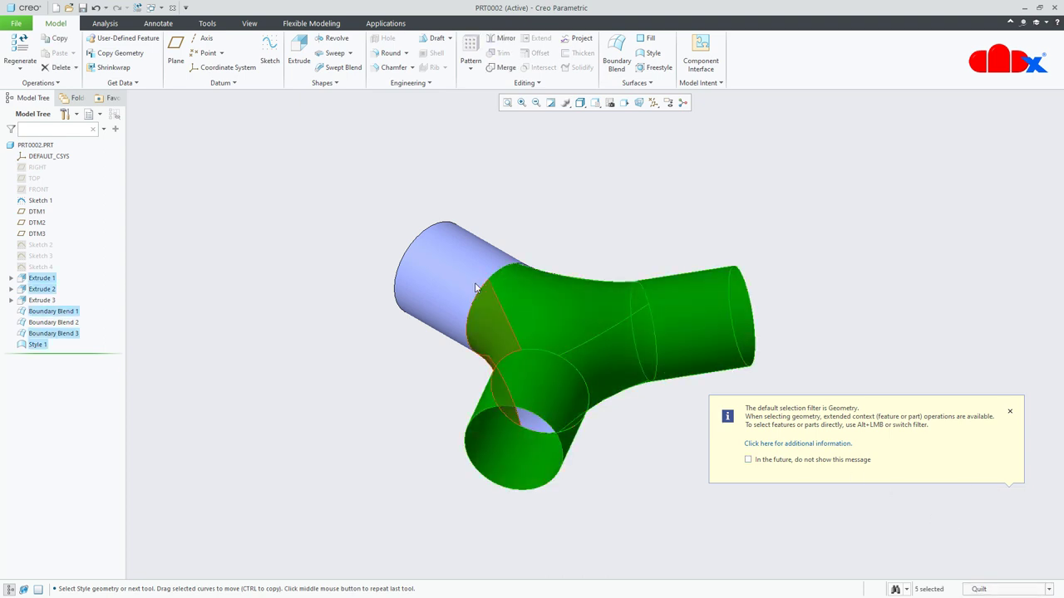
{"action": "left_click", "coordinate": [469, 315], "text": "ctrl"}
{"action": "middle_click_drag", "start_coordinate": [539, 304], "coordinate": [565, 491]}
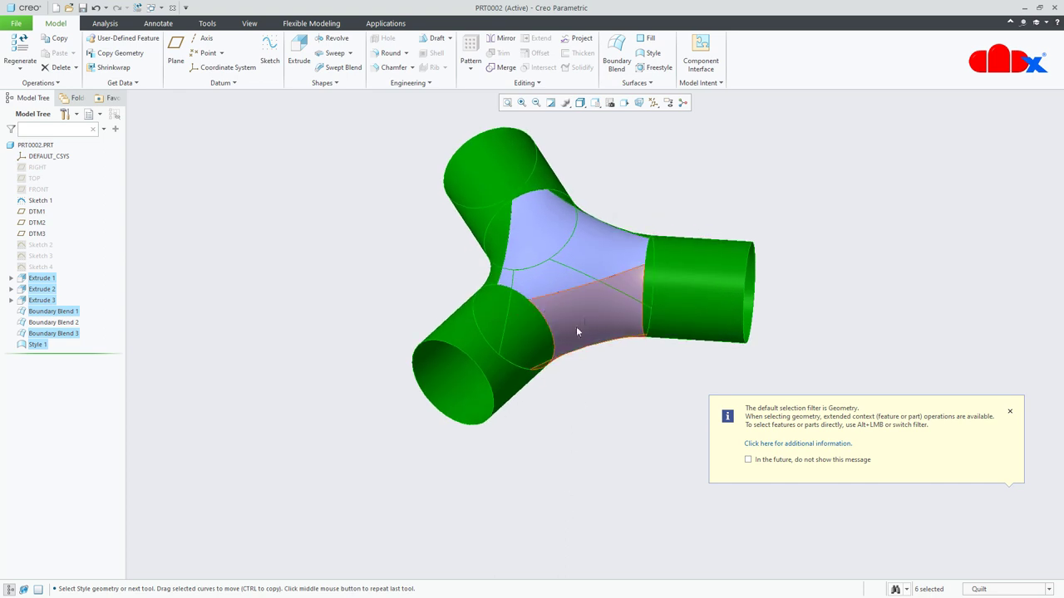
{"action": "left_click", "coordinate": [576, 326], "text": "ctrl"}
{"action": "left_click", "coordinate": [567, 246], "text": "ctrl"}
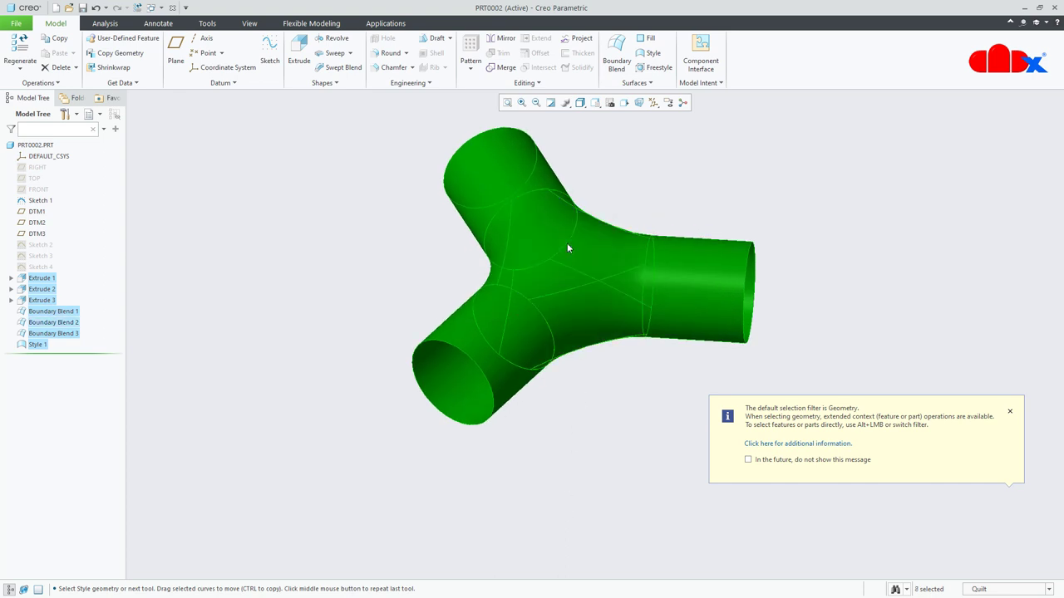
{"action": "left_click", "coordinate": [503, 68]}
{"action": "left_click", "coordinate": [347, 60]}
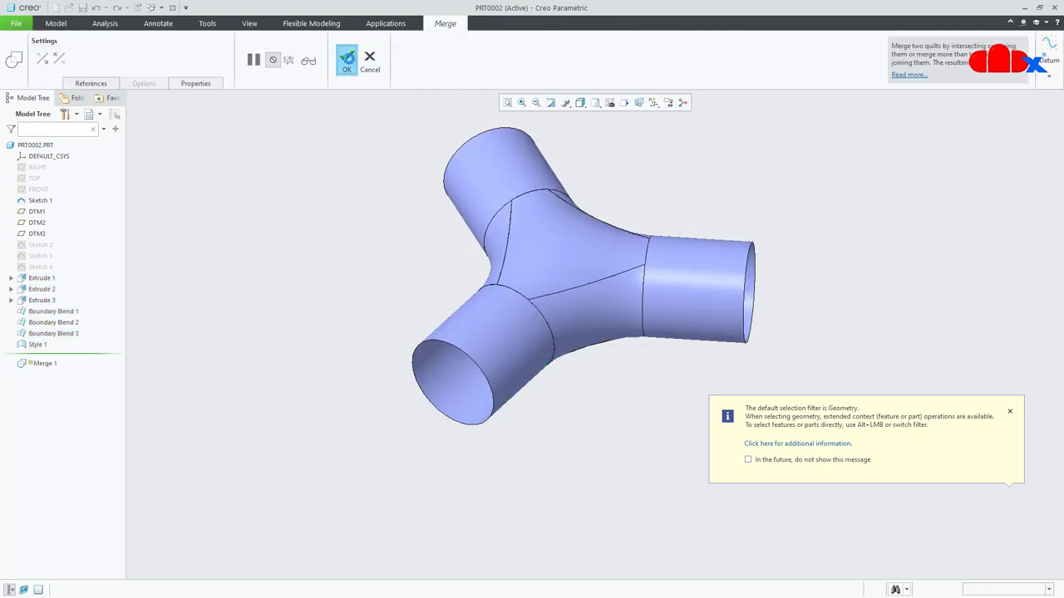
{"action": "key", "text": "ctrl+d"}
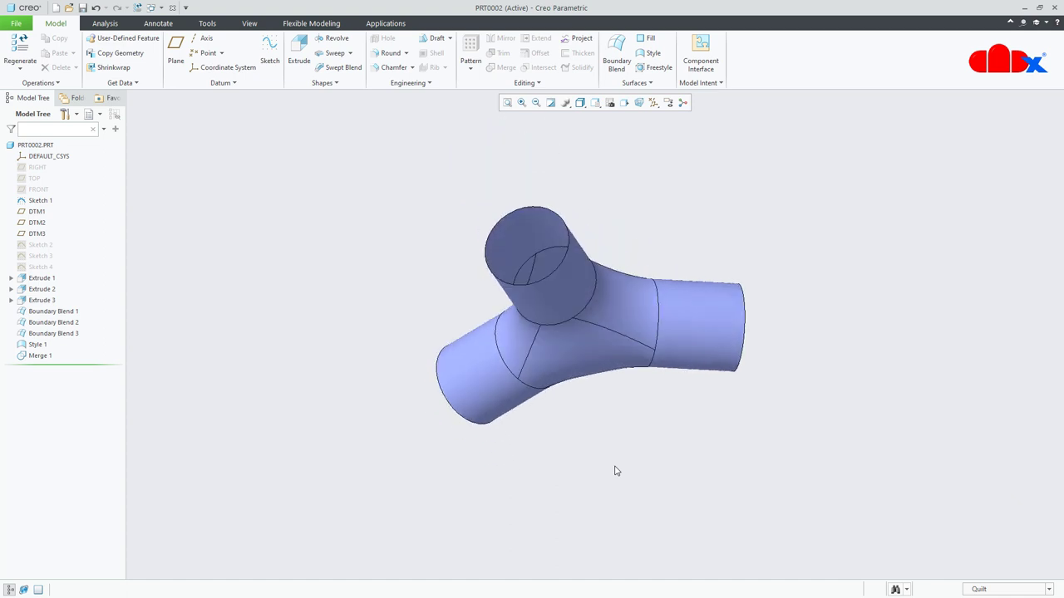
- Thicken the merged quilt into a solid wall with an offset of 10, directed toward the inside
{"action": "left_click", "coordinate": [40, 355]}
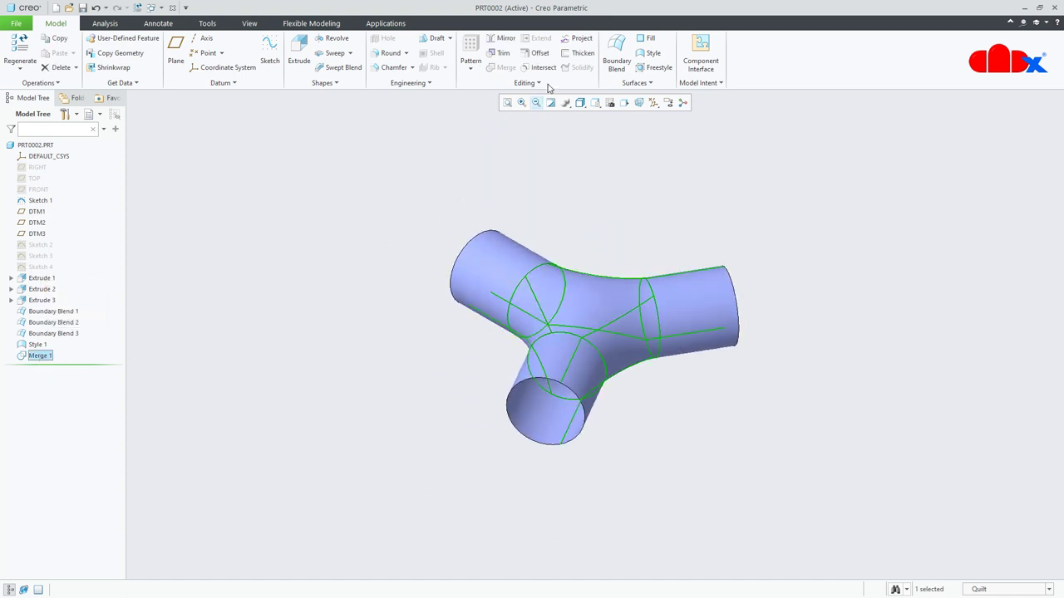
{"action": "left_click", "coordinate": [579, 53]}
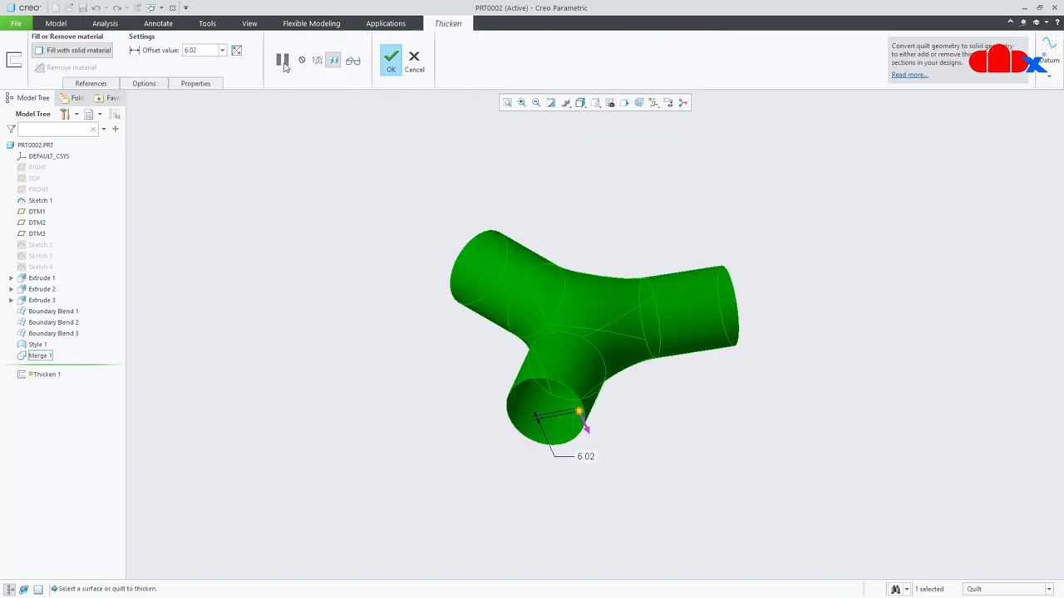
{"action": "left_click", "coordinate": [236, 51]}
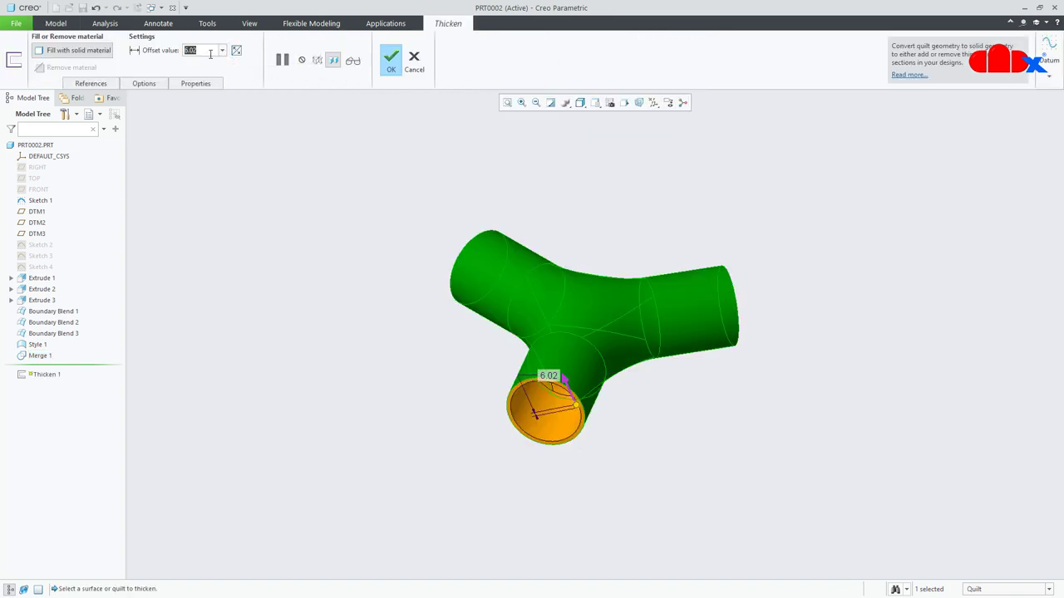
{"action": "type", "text": "10"}
{"action": "key", "text": "Return"}
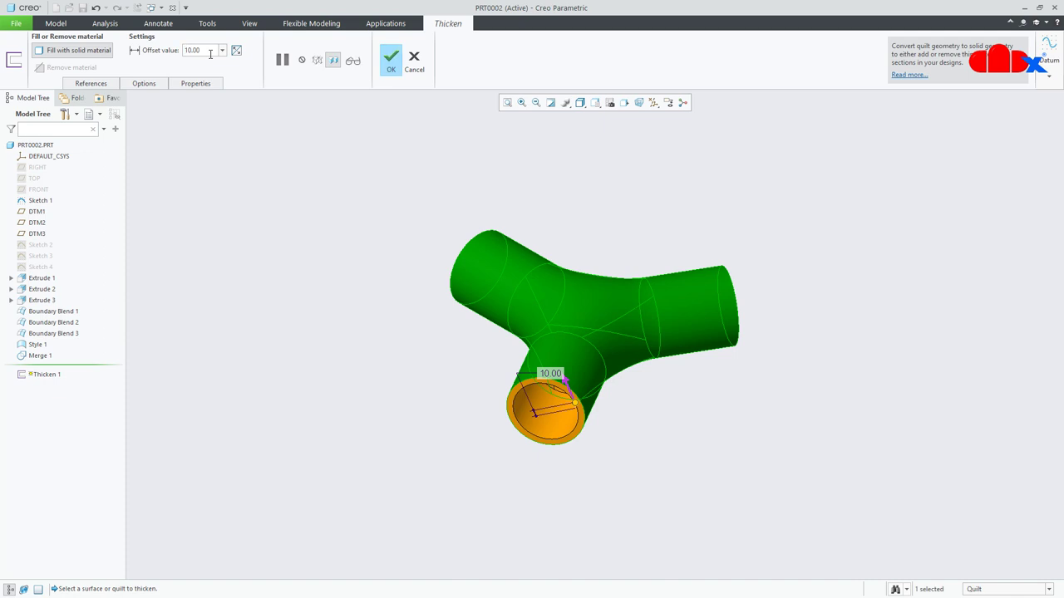
{"action": "left_click", "coordinate": [384, 56]}
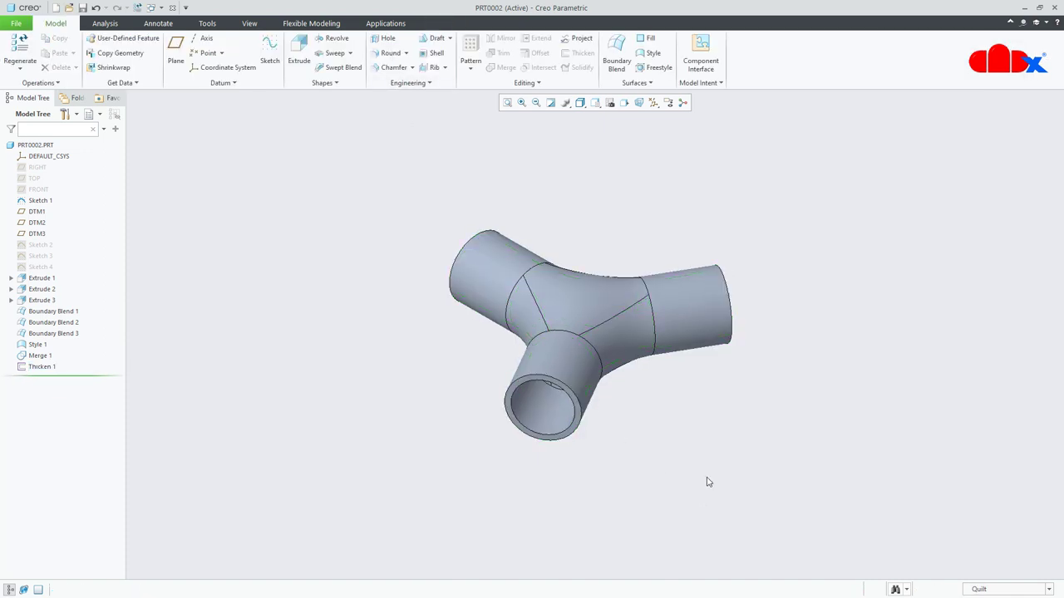
- Run a Reflection analysis across the outer pipe, blend and central surfaces and examine stripe continuity at their joints
{"action": "scroll", "coordinate": [648, 328], "scroll_direction": "up", "scroll_amount": 3}
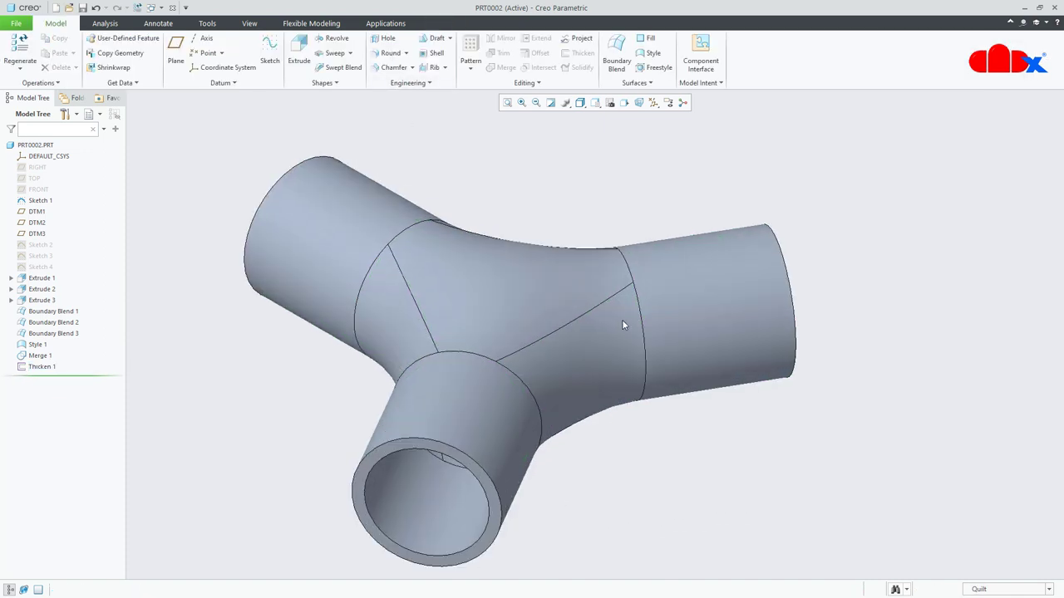
{"action": "mouse_move", "coordinate": [622, 319]}
{"action": "middle_mouse_down"}
{"action": "mouse_move", "coordinate": [627, 278]}
{"action": "mouse_move", "coordinate": [611, 316]}
{"action": "mouse_move", "coordinate": [585, 330]}
{"action": "mouse_move", "coordinate": [617, 317]}
{"action": "mouse_move", "coordinate": [593, 475]}
{"action": "mouse_move", "coordinate": [551, 363]}
{"action": "mouse_move", "coordinate": [592, 391]}
{"action": "mouse_move", "coordinate": [590, 411]}
{"action": "middle_mouse_up"}
{"action": "scroll", "coordinate": [593, 474], "scroll_direction": "down", "scroll_amount": 3}
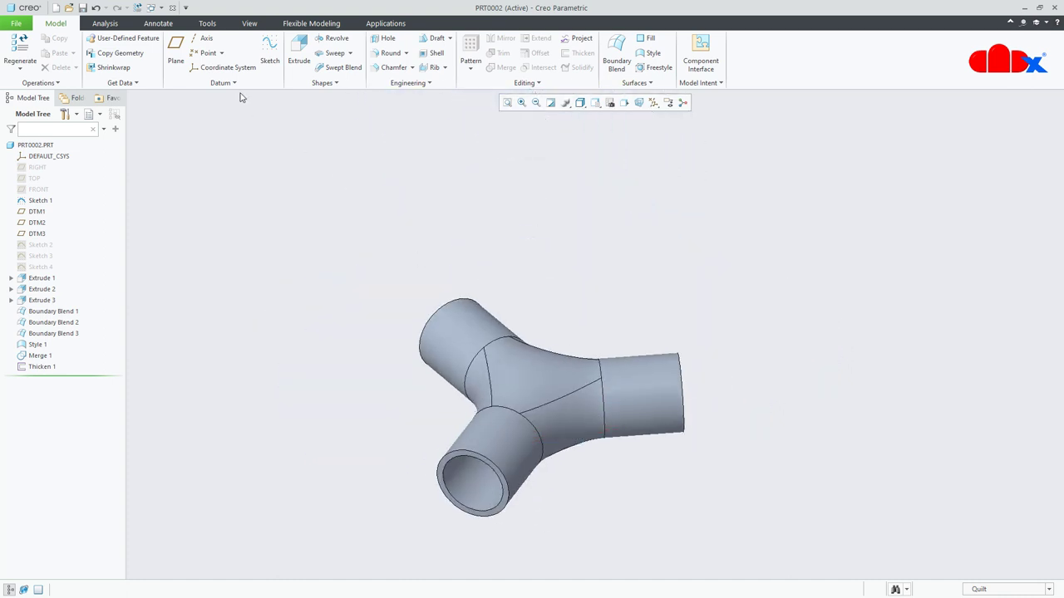
{"action": "left_click", "coordinate": [117, 25]}
{"action": "left_click", "coordinate": [435, 82]}
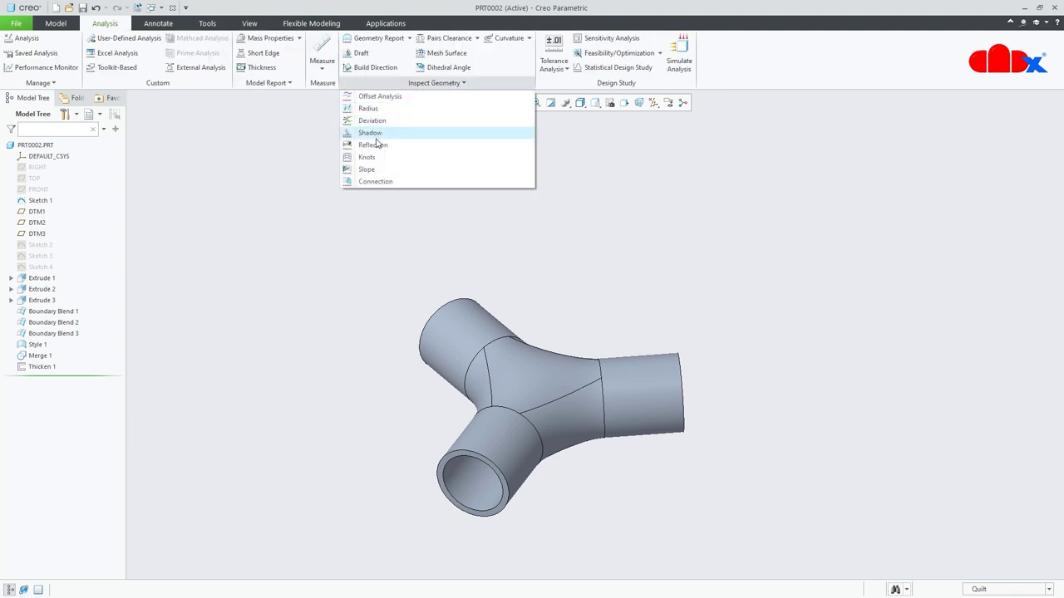
{"action": "left_click", "coordinate": [380, 142]}
{"action": "left_click", "coordinate": [499, 494]}
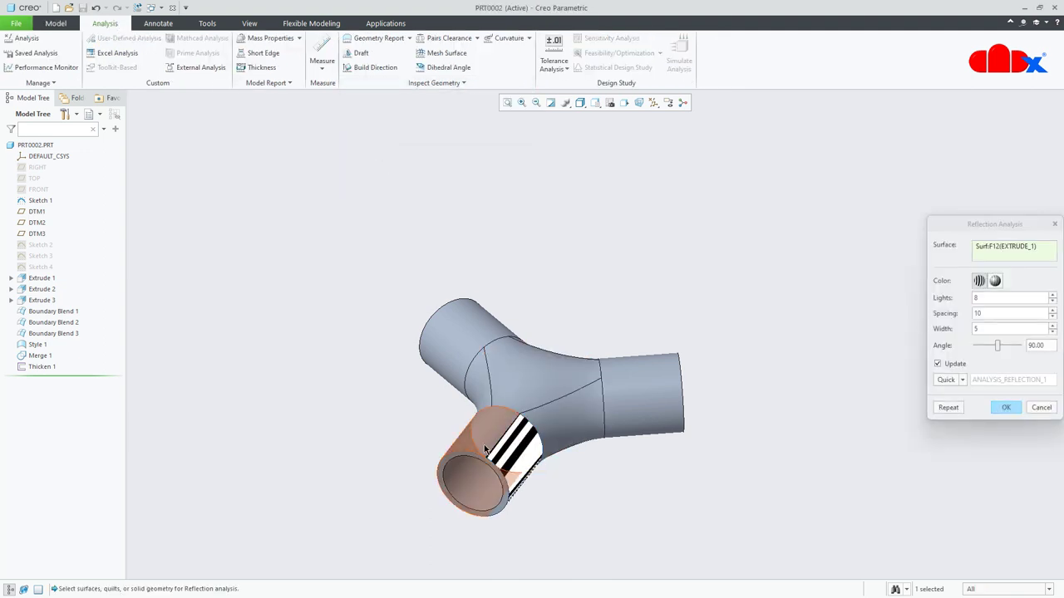
{"action": "left_click", "coordinate": [484, 442], "text": "ctrl"}
{"action": "left_click", "coordinate": [524, 385], "text": "ctrl"}
{"action": "left_click", "coordinate": [596, 421], "text": "ctrl"}
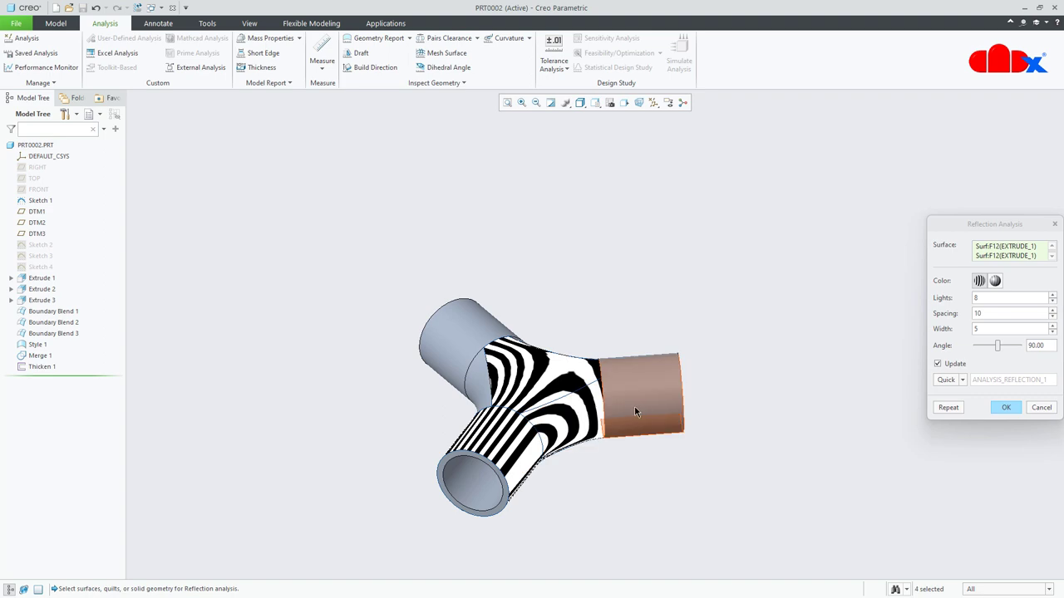
{"action": "left_click", "coordinate": [634, 411], "text": "ctrl"}
{"action": "left_click", "coordinate": [480, 387], "text": "ctrl"}
{"action": "left_click", "coordinate": [470, 344], "text": "ctrl"}
{"action": "middle_click_drag", "start_coordinate": [469, 344], "coordinate": [573, 428]}
{"action": "left_click", "coordinate": [624, 345], "text": "ctrl"}
{"action": "middle_click_drag", "start_coordinate": [589, 405], "coordinate": [553, 384]}
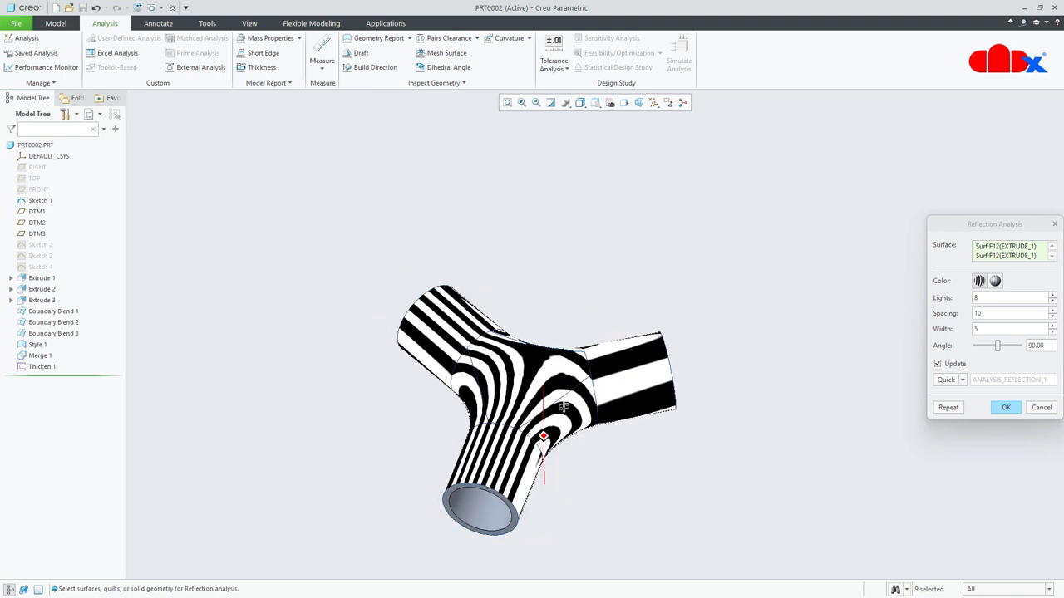
{"action": "left_click", "coordinate": [1006, 409]}
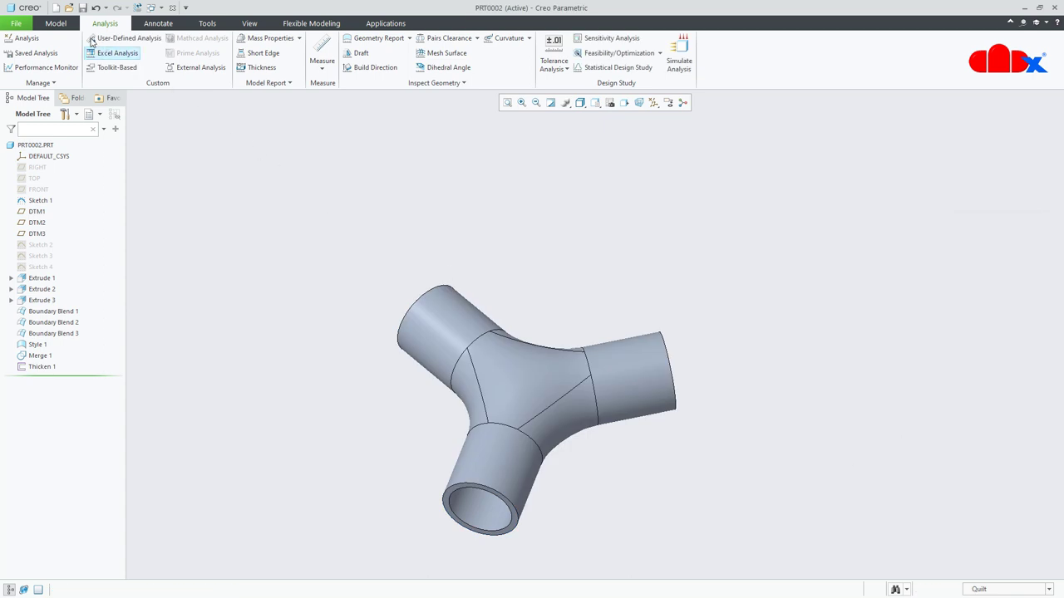
- Change the circle radius in Sketch 2 to 75 and regenerate the part
{"action": "left_click", "coordinate": [55, 23]}
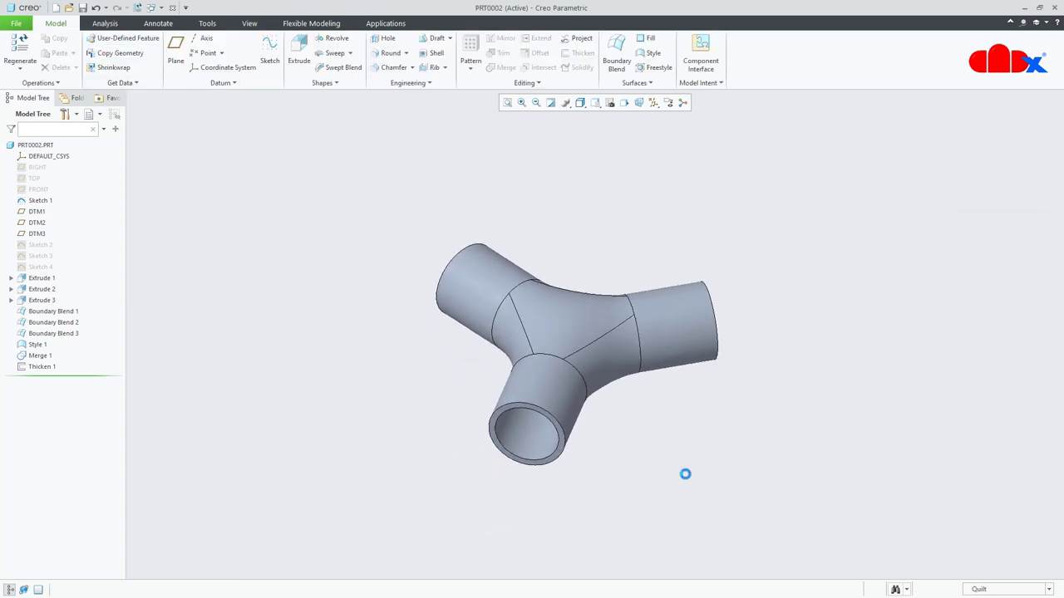
{"action": "left_click", "coordinate": [45, 249]}
{"action": "left_click", "coordinate": [50, 179]}
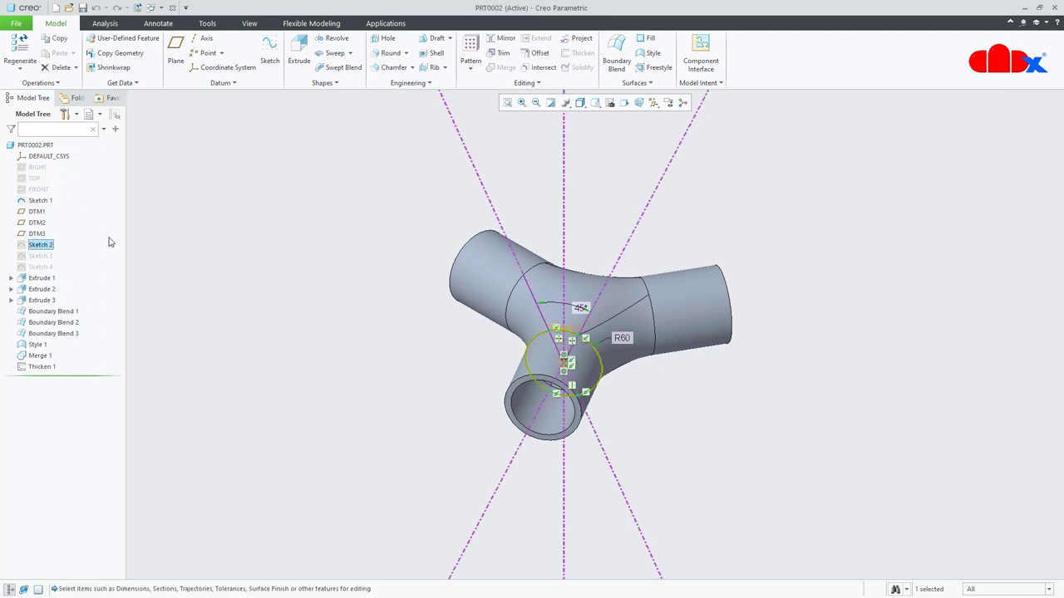
{"action": "scroll", "coordinate": [552, 356], "scroll_direction": "up", "scroll_amount": 3}
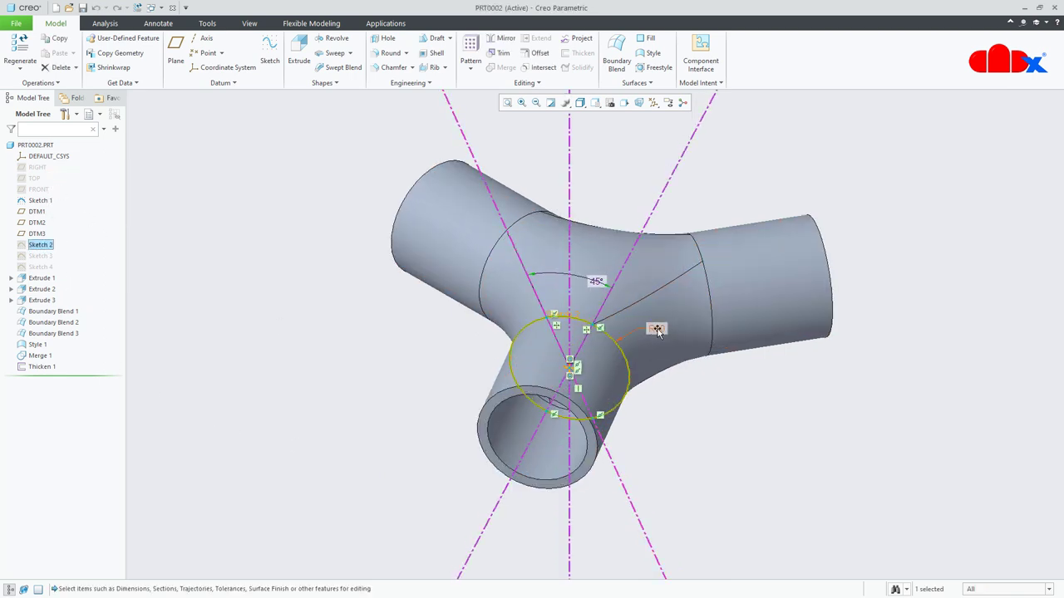
{"action": "left_click", "coordinate": [656, 330]}
{"action": "double_click", "coordinate": [657, 329]}
{"action": "type", "text": "75"}
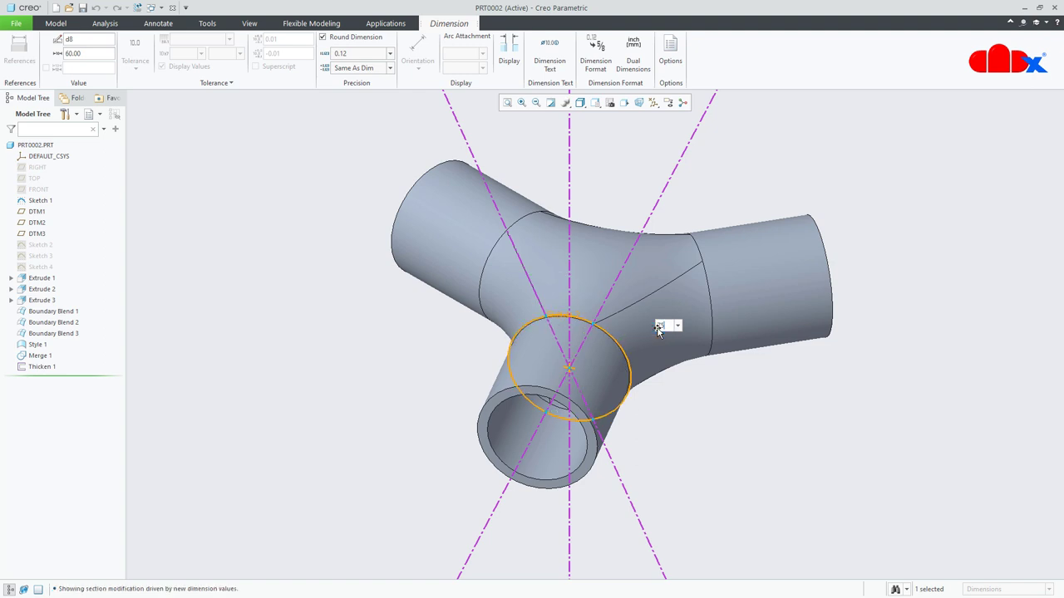
{"action": "key", "text": "Return"}
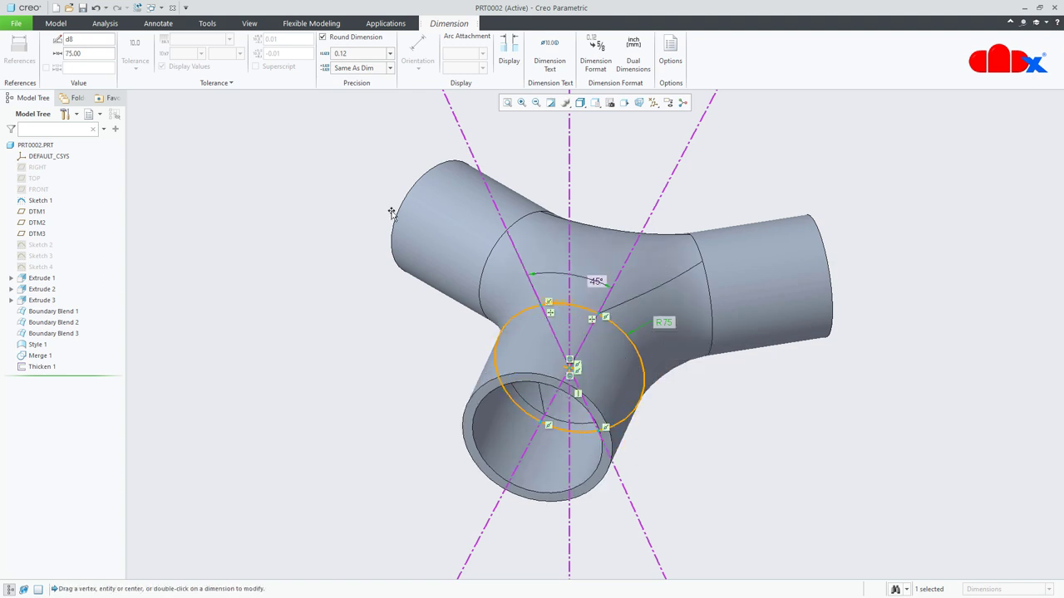
{"action": "left_click", "coordinate": [138, 7]}
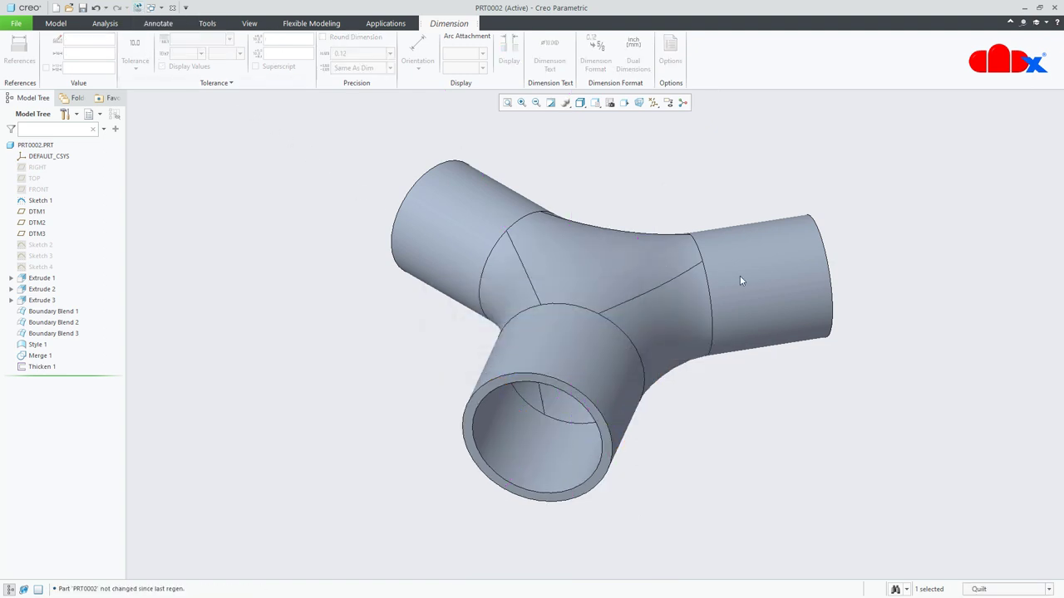
- Change the circle radius in Sketch 3 to 70 and regenerate the part
{"action": "left_click", "coordinate": [48, 258]}
{"action": "left_click", "coordinate": [57, 189]}
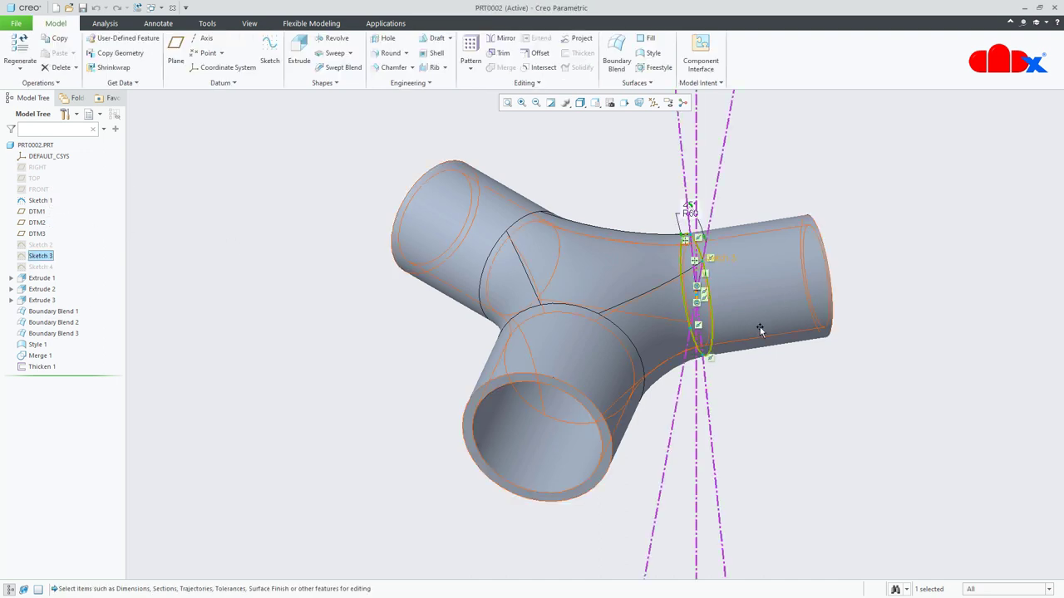
{"action": "middle_click_drag", "start_coordinate": [760, 330], "coordinate": [705, 309]}
{"action": "double_click", "coordinate": [674, 208]}
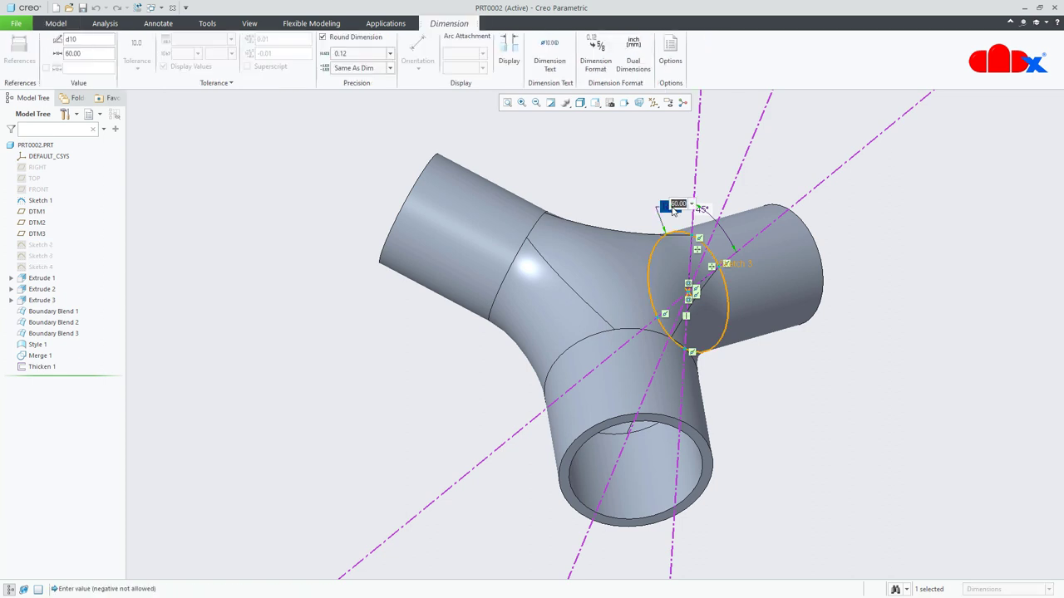
{"action": "type", "text": "1"}
{"action": "type", "text": "0"}
{"action": "key", "text": "Return"}
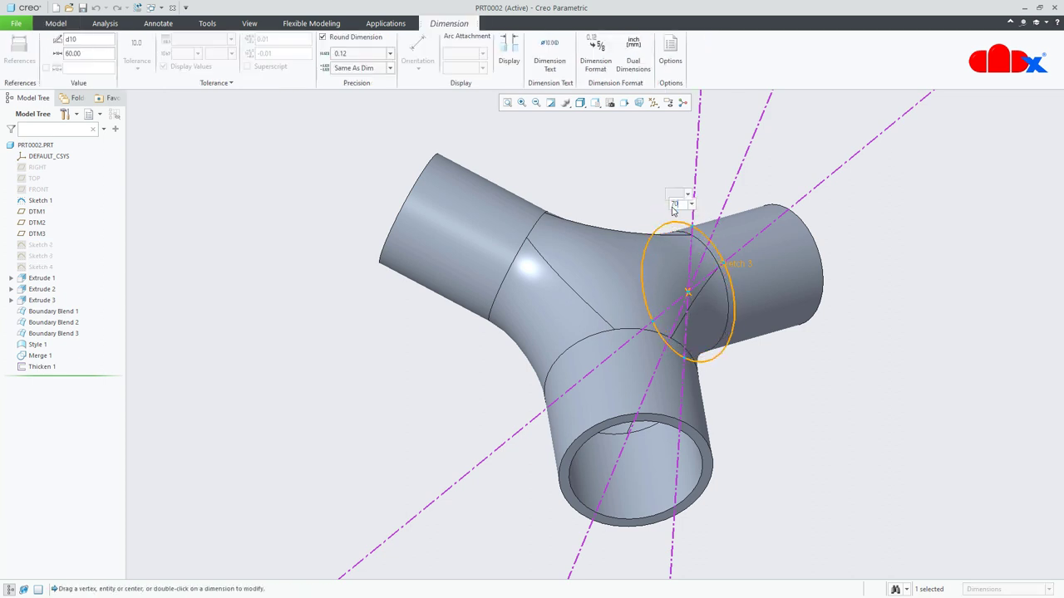
{"action": "left_click", "coordinate": [138, 7]}
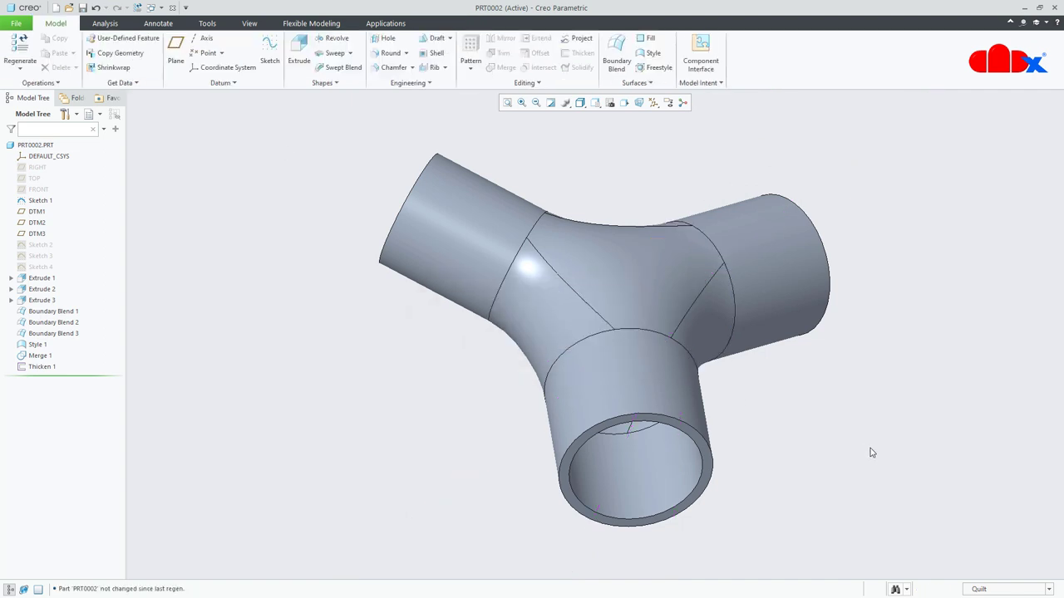
{"action": "key", "text": "ctrl+d"}
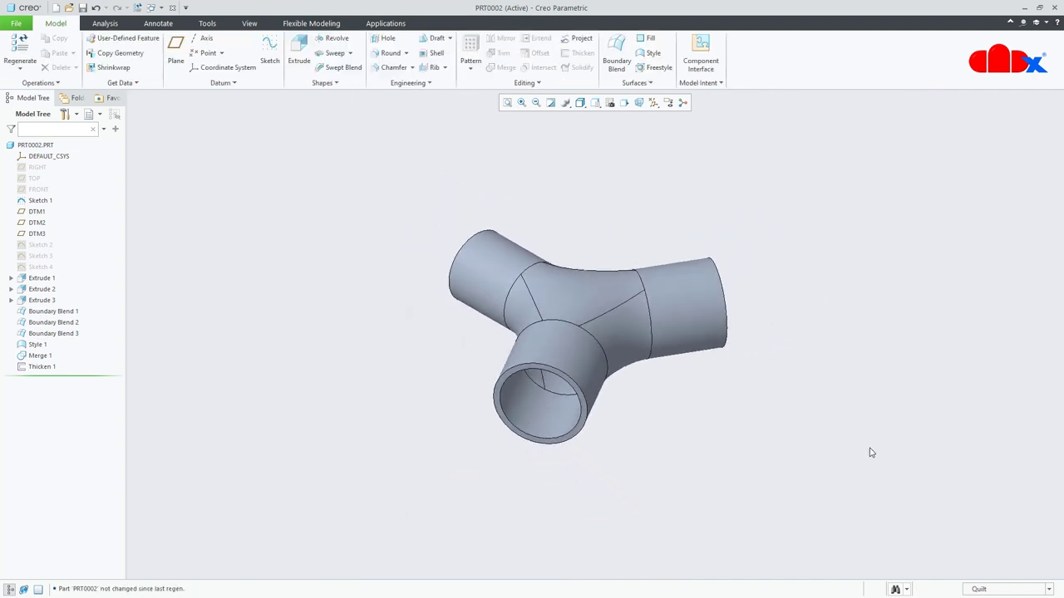